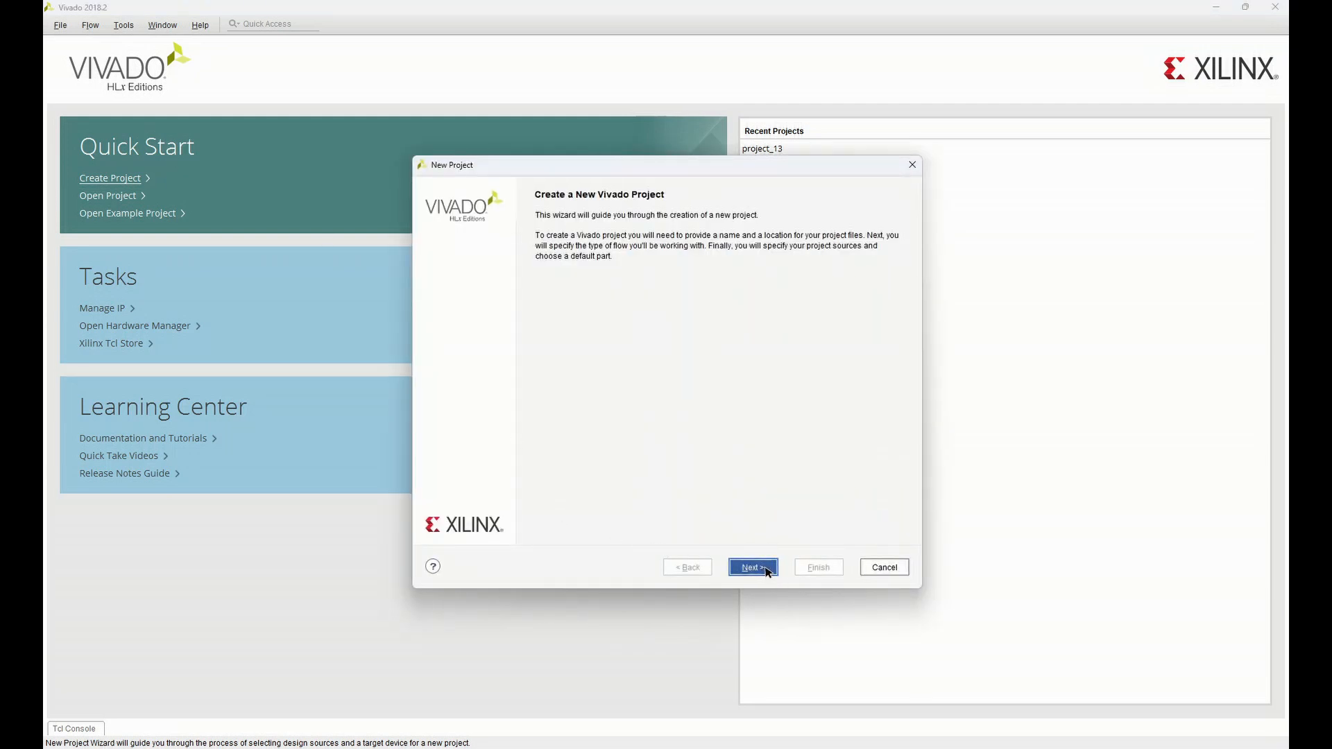
Set up a new RTL project named project_21 in C:/Users/ECE26 with its own subdirectory
{"action": "left_click", "coordinate": [753, 568]}
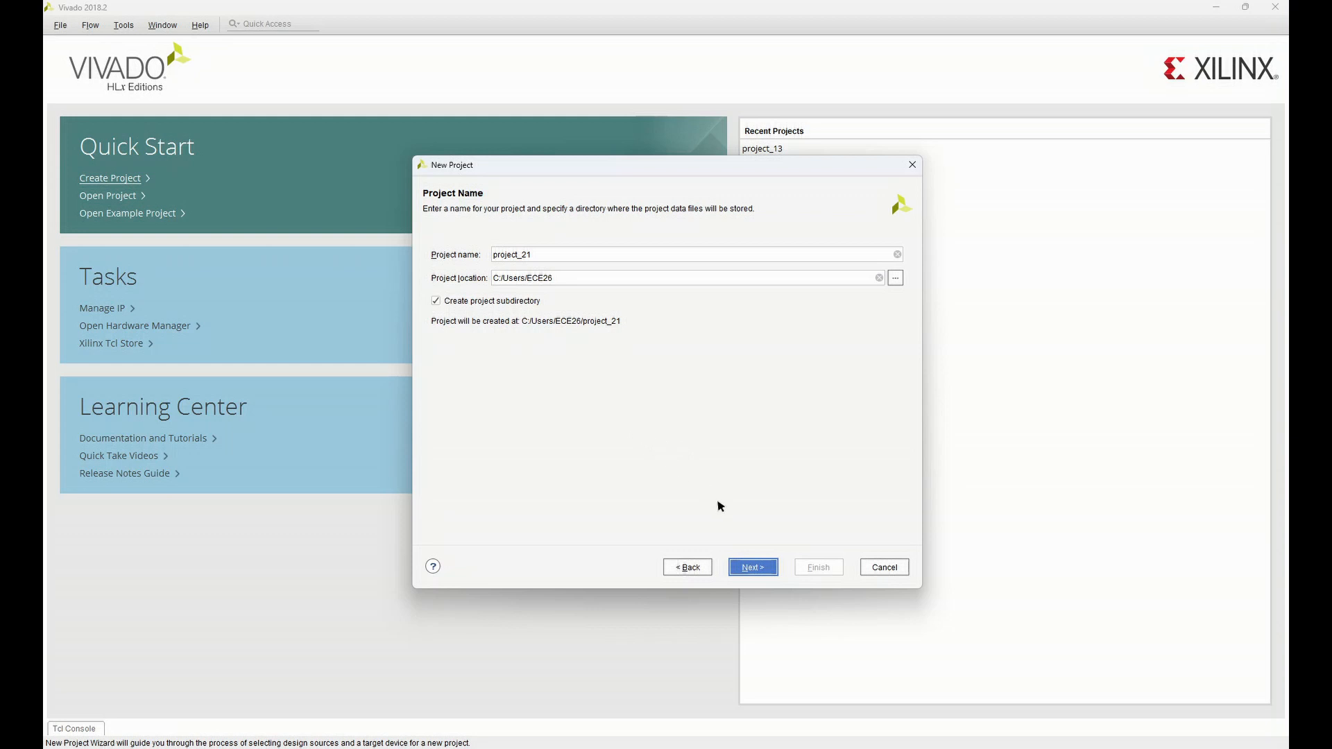
{"action": "left_click", "coordinate": [752, 567]}
{"action": "left_click", "coordinate": [752, 569]}
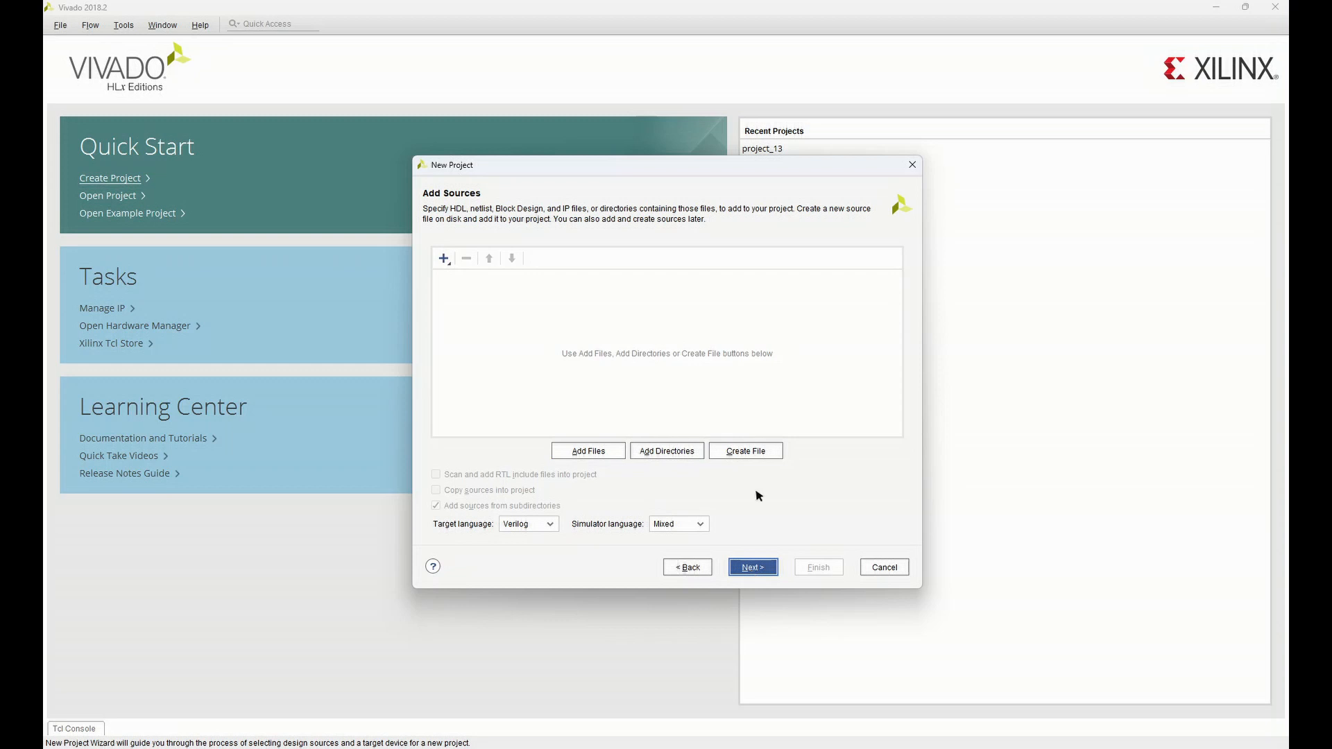
Create a Verilog source file named test local to the project and continue without adding constraint files
{"action": "left_click", "coordinate": [754, 451]}
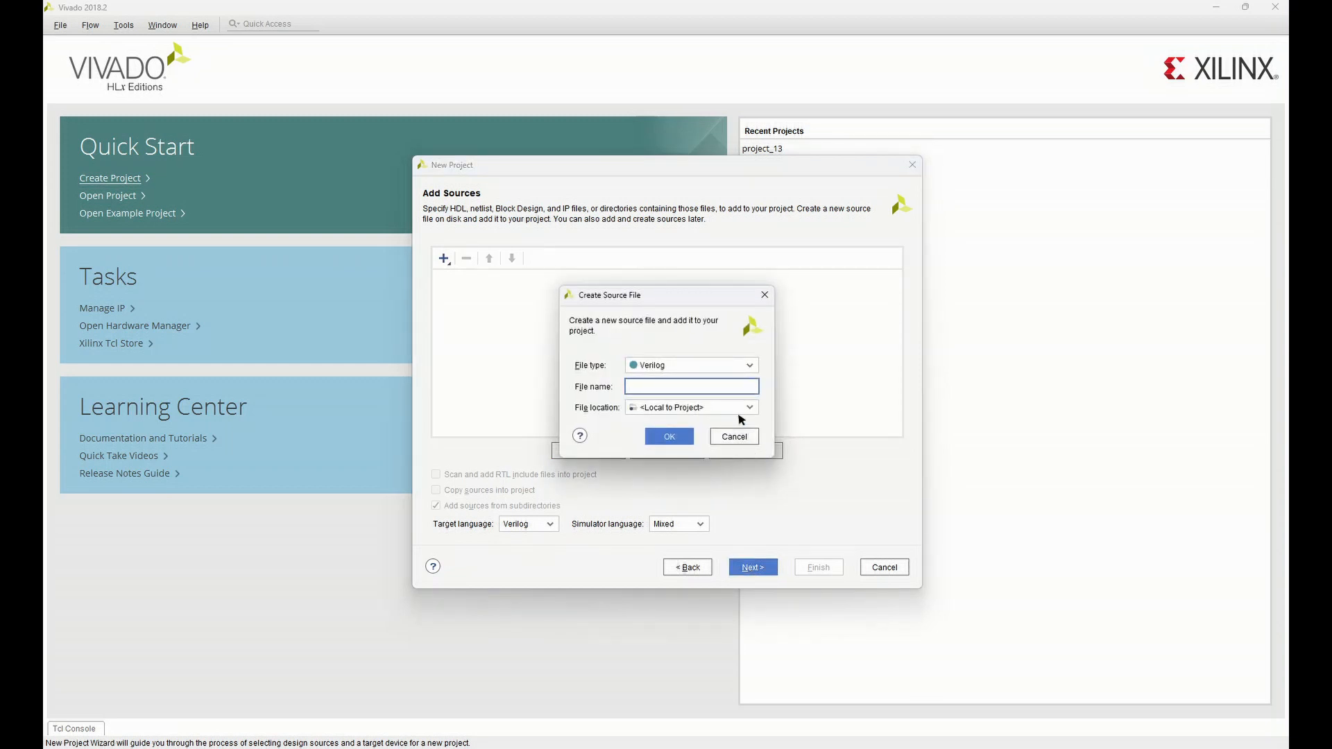
{"action": "left_click", "coordinate": [667, 437]}
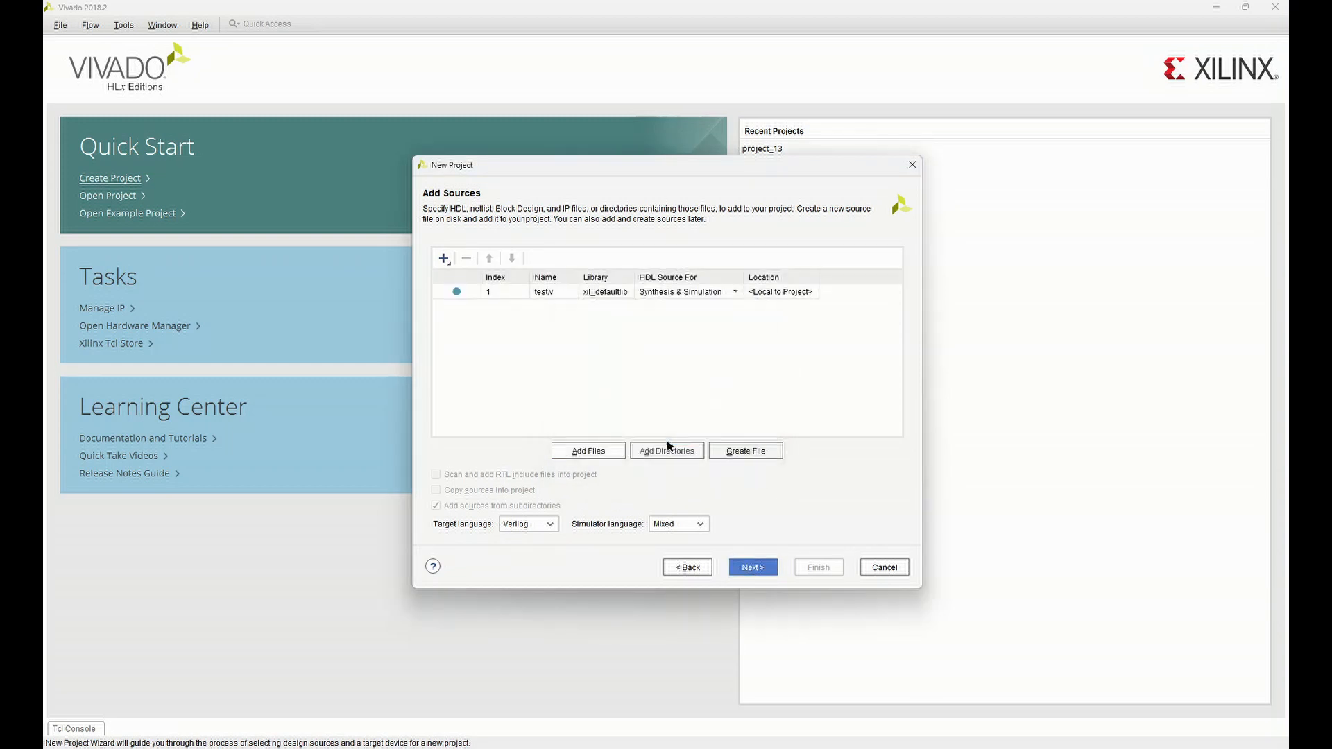
{"action": "left_click", "coordinate": [755, 569]}
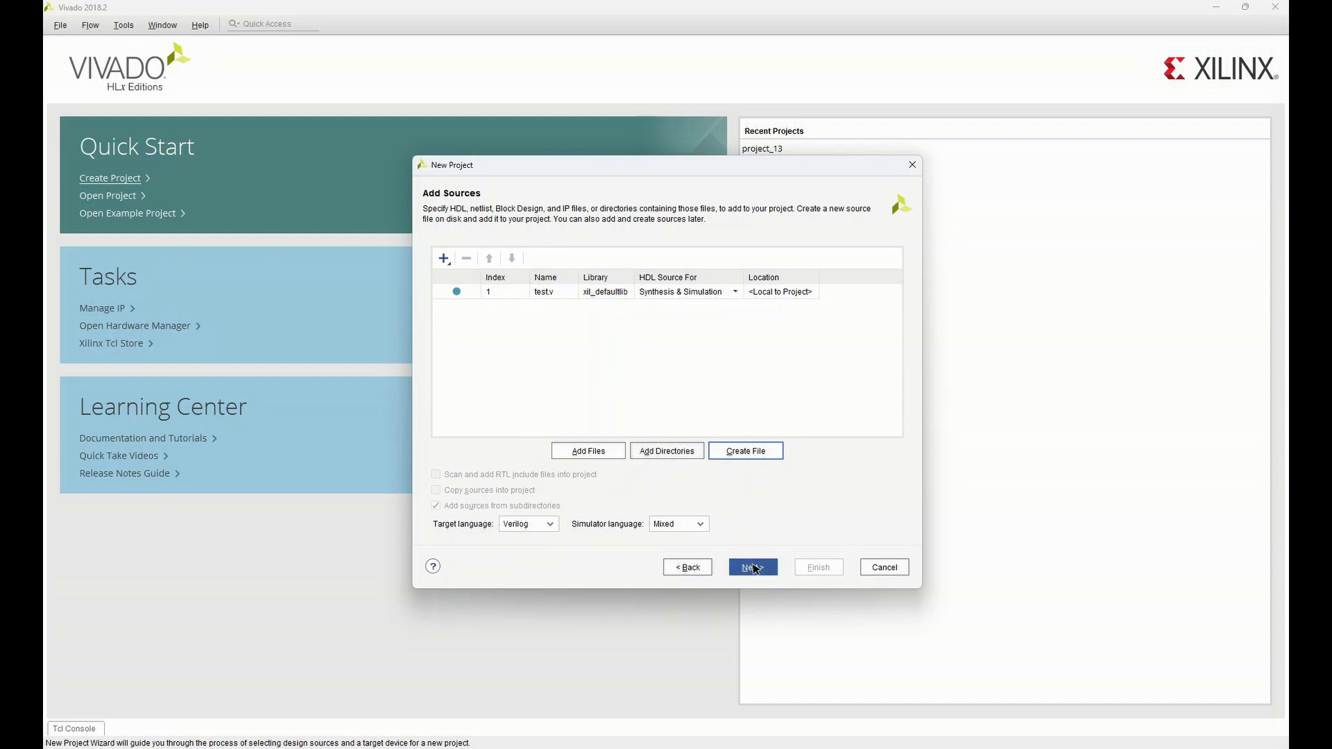
{"action": "left_click", "coordinate": [755, 568]}
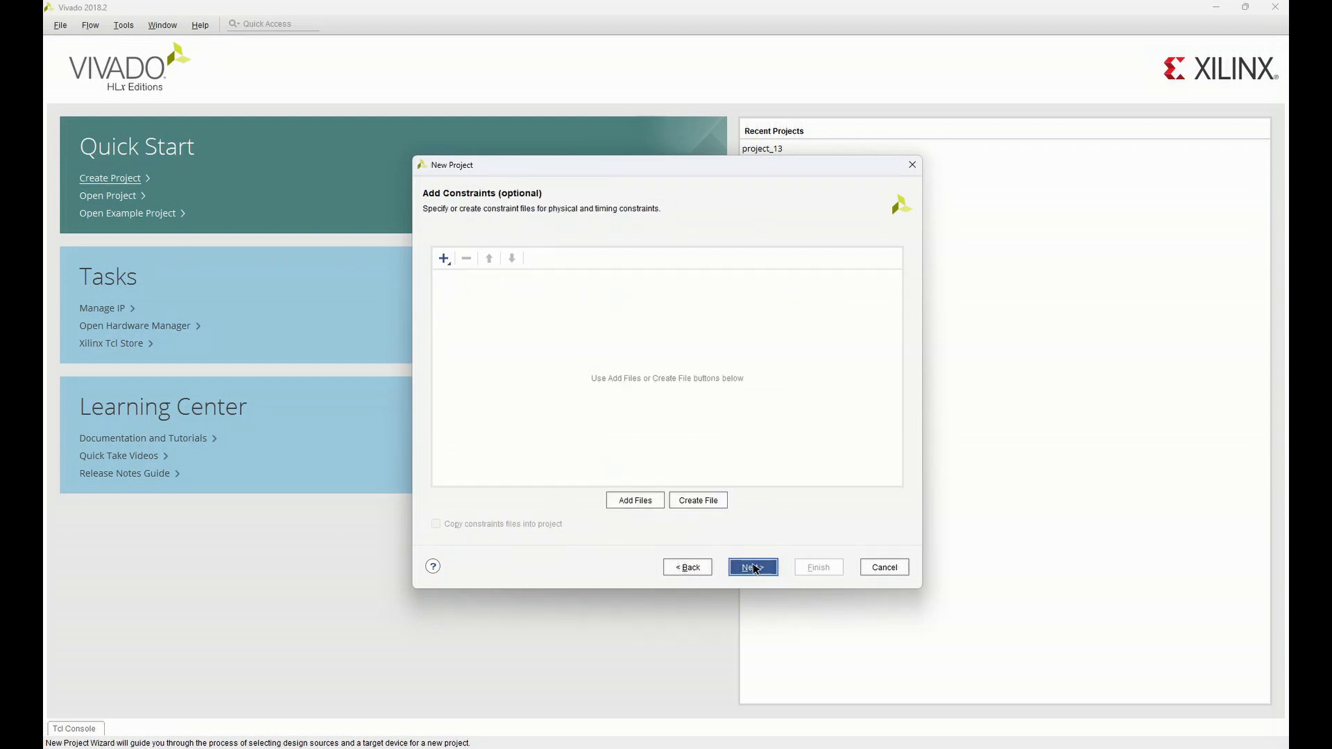
{"action": "left_click", "coordinate": [755, 567]}
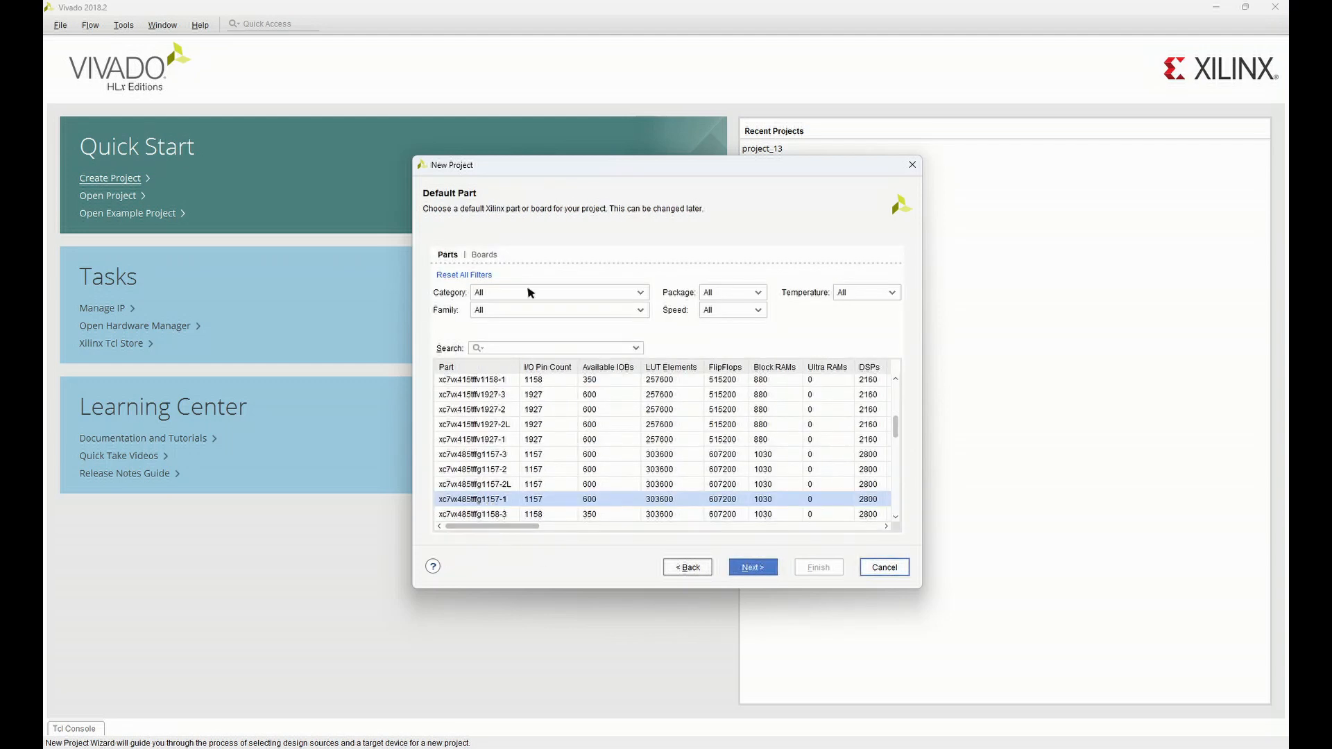
Filter the parts by family Artix-7, speed -1 and package csg324, and choose xc7a100tcsg324-1 as the default part
{"action": "left_click", "coordinate": [531, 310]}
{"action": "left_click", "coordinate": [513, 337]}
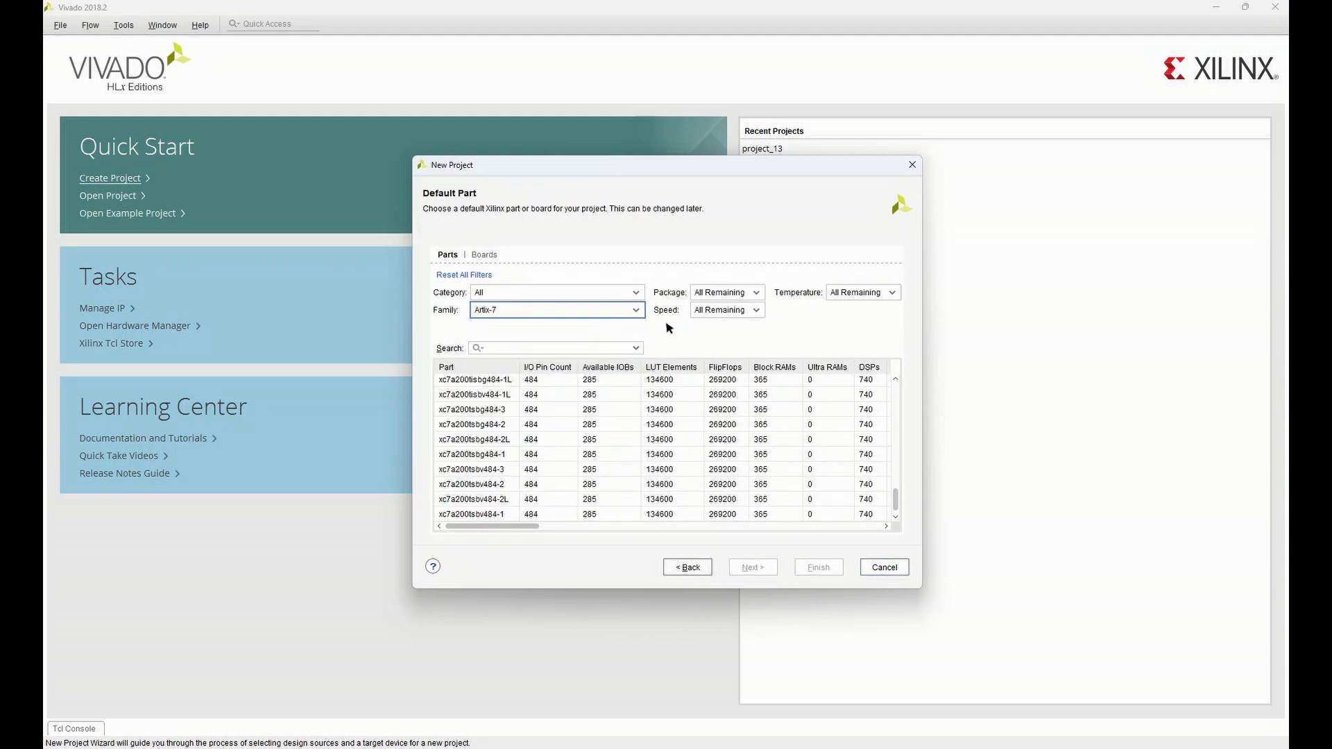
{"action": "left_click", "coordinate": [714, 310]}
{"action": "left_click", "coordinate": [729, 338]}
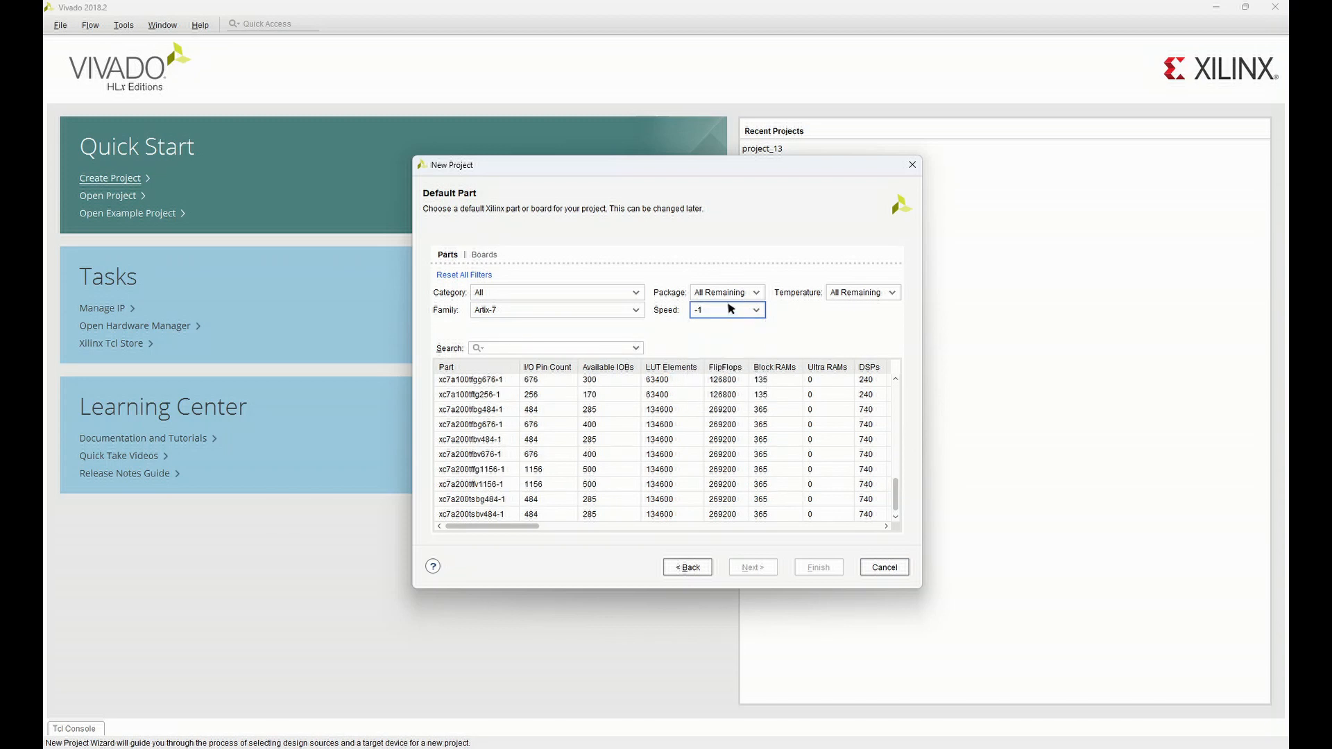
{"action": "left_click", "coordinate": [729, 293]}
{"action": "left_click", "coordinate": [717, 359]}
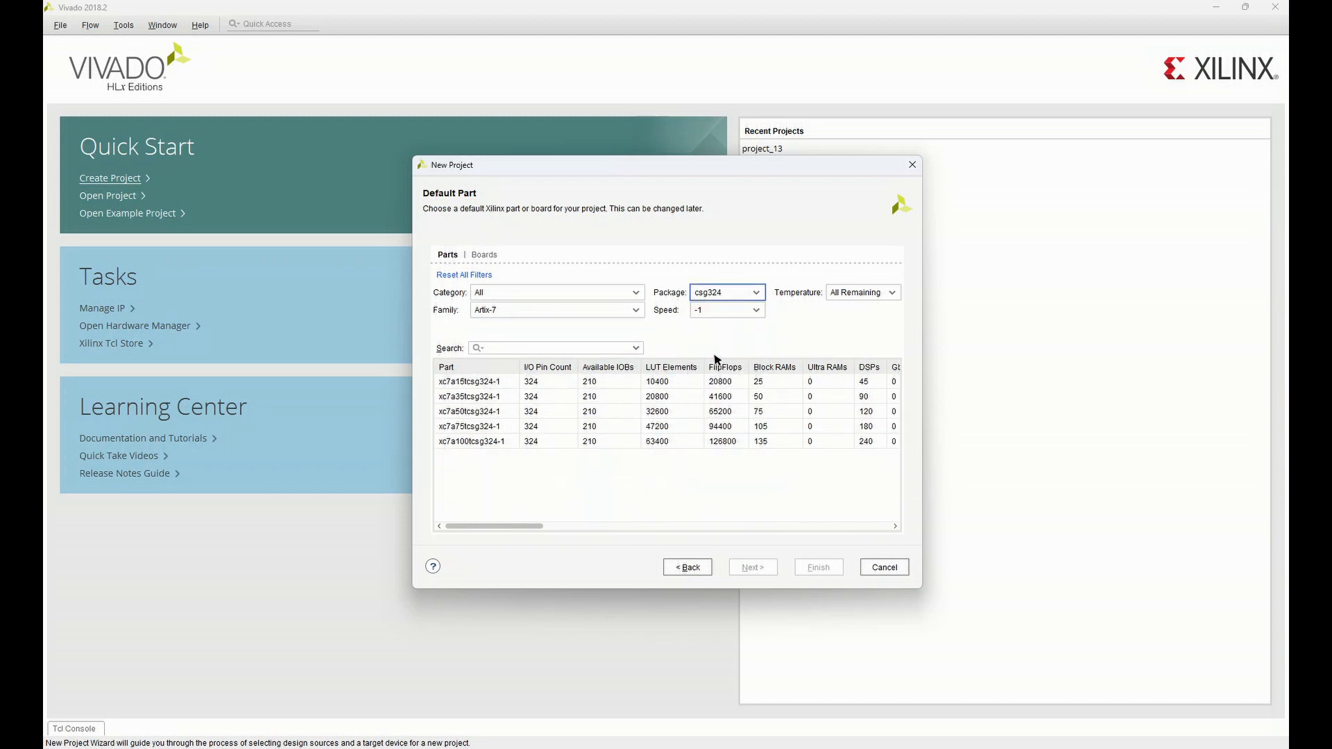
{"action": "left_click", "coordinate": [497, 444]}
{"action": "left_click", "coordinate": [749, 569]}
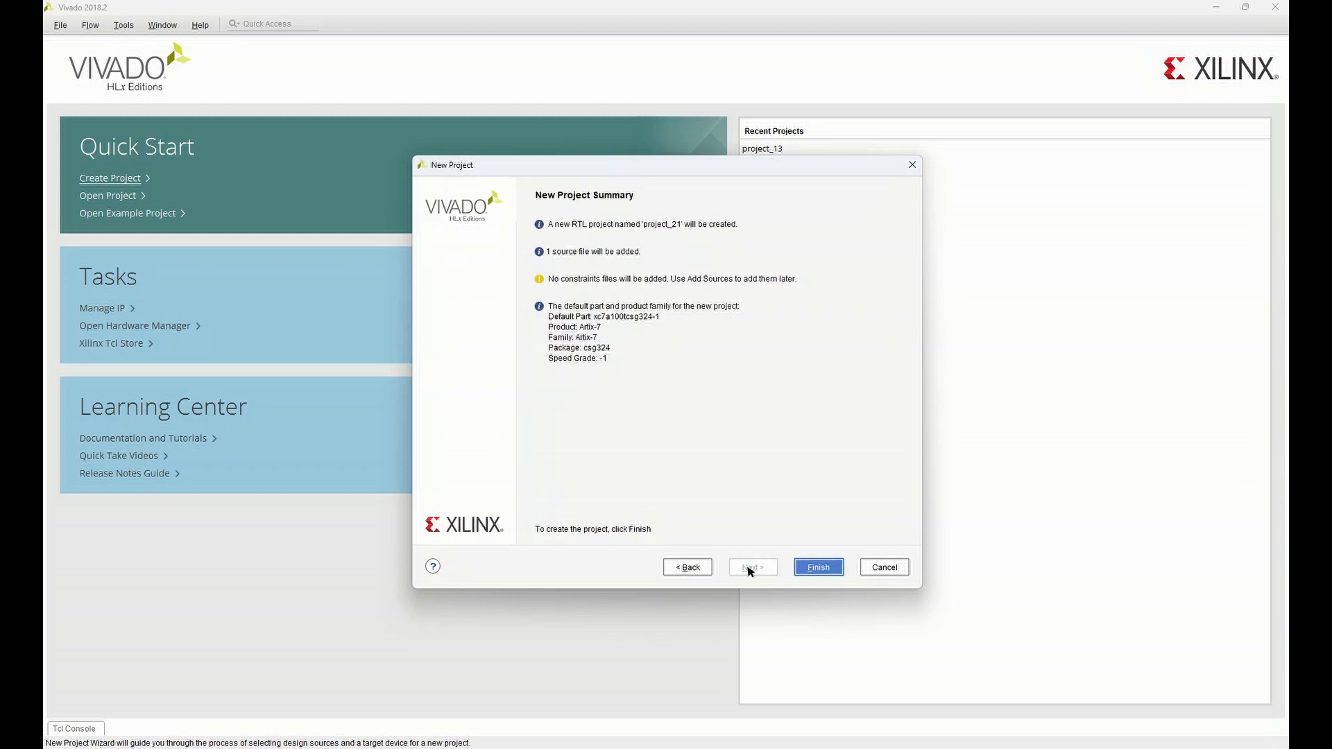
Finish creating the project and define the module test without any I/O ports
{"action": "left_click", "coordinate": [813, 568]}
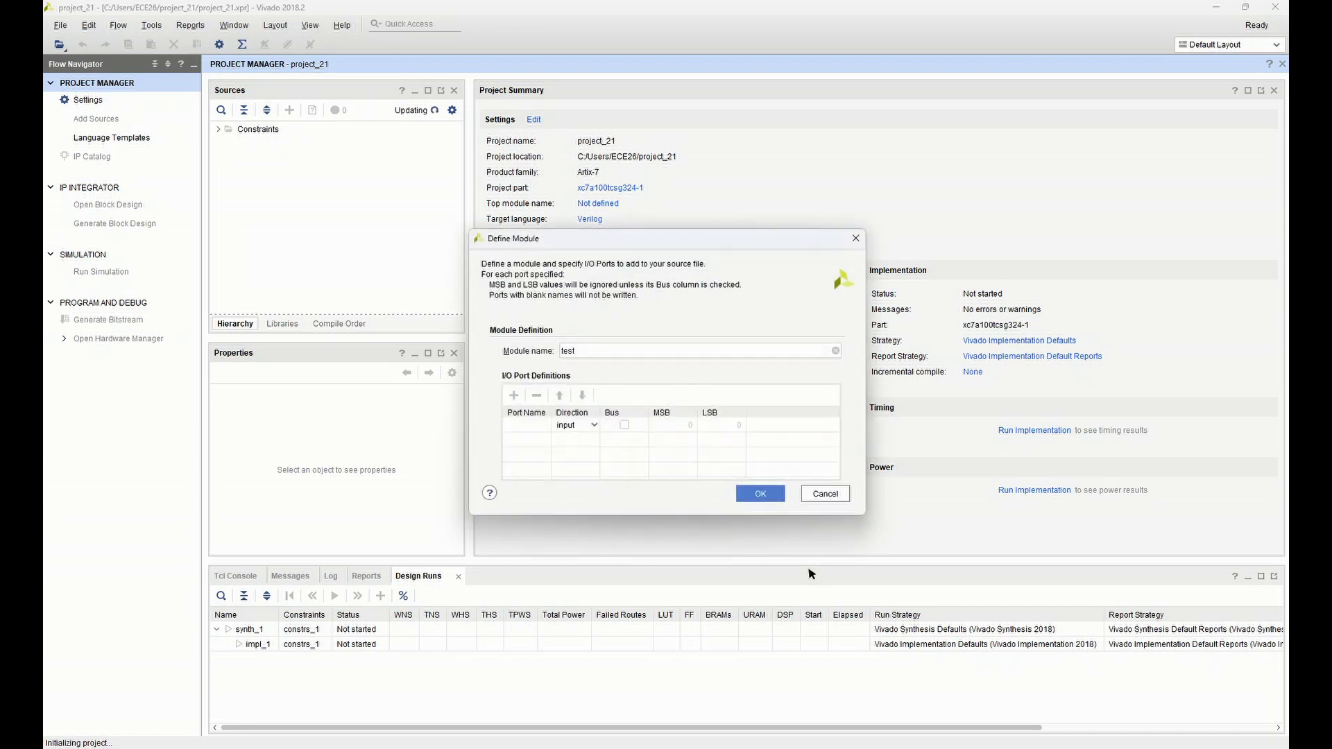
{"action": "left_click", "coordinate": [751, 496]}
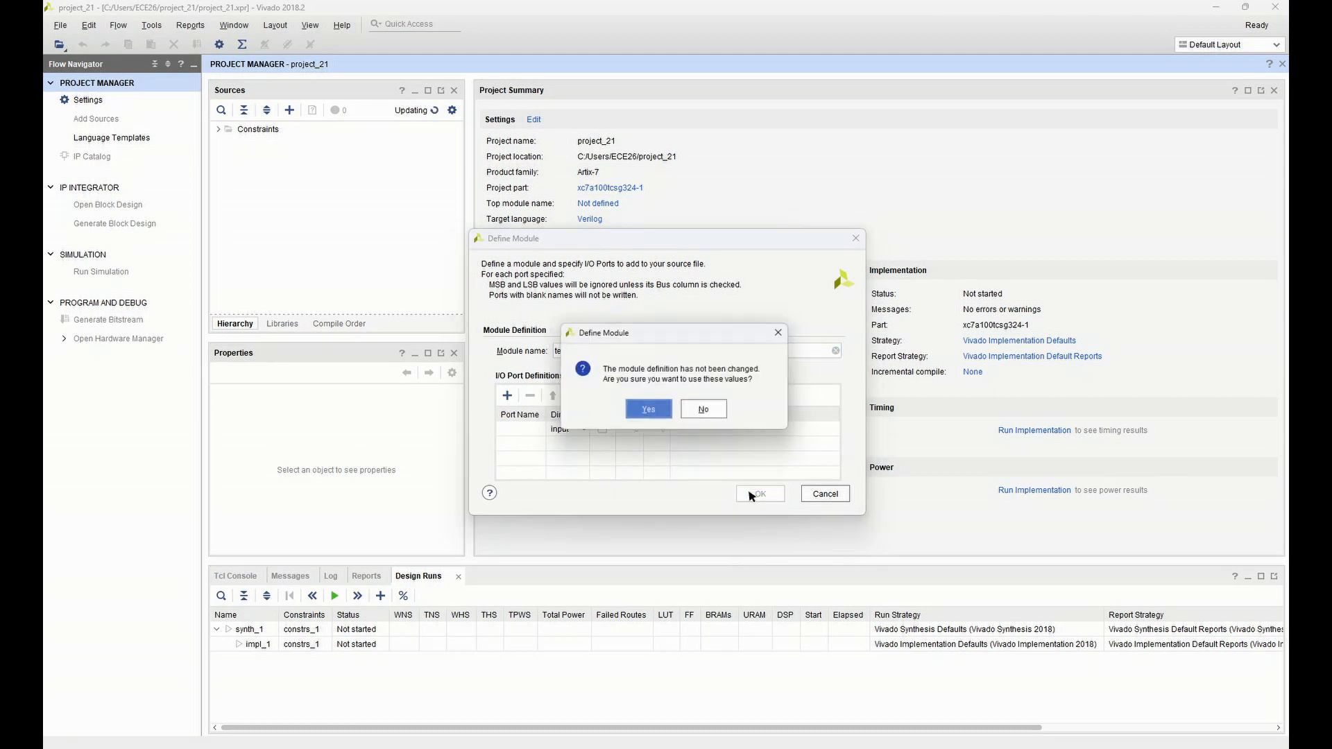
{"action": "left_click", "coordinate": [650, 413]}
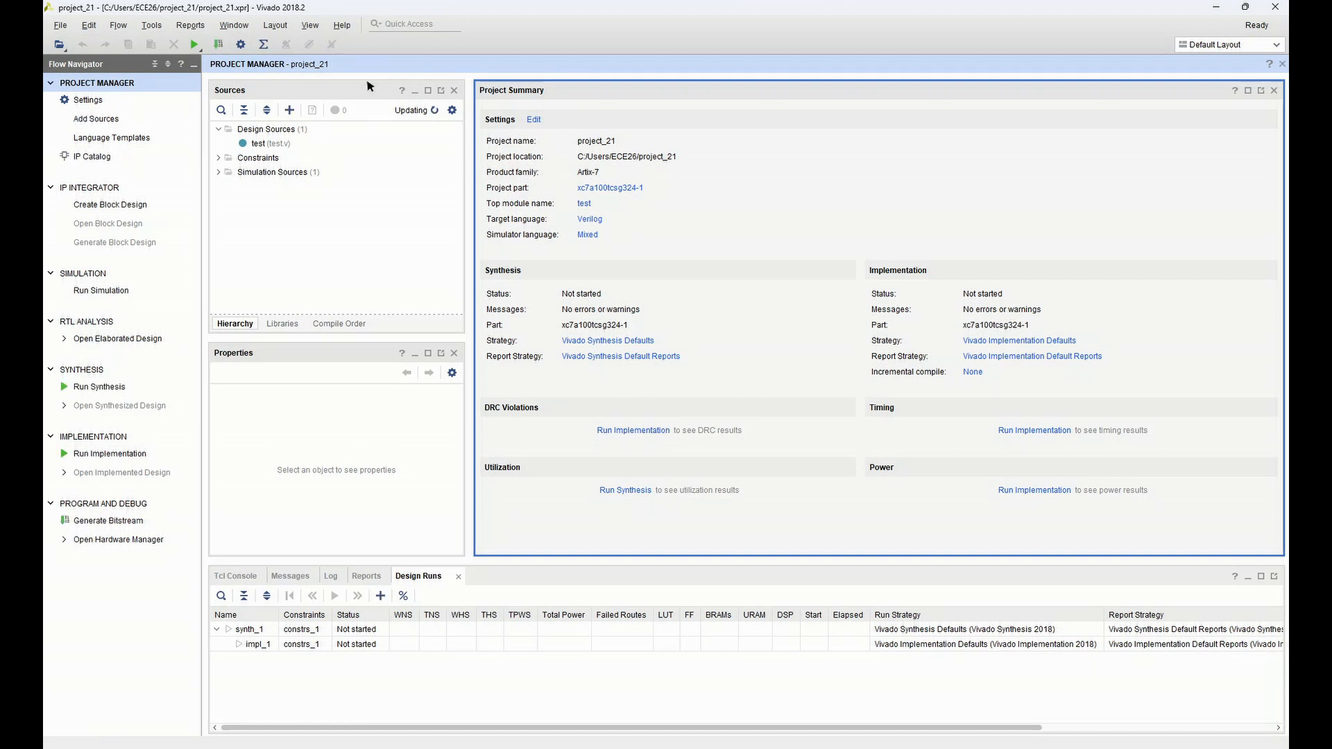
Open test.v for editing and copy the whole counter_top.v code from Notepad++
{"action": "double_click", "coordinate": [291, 146]}
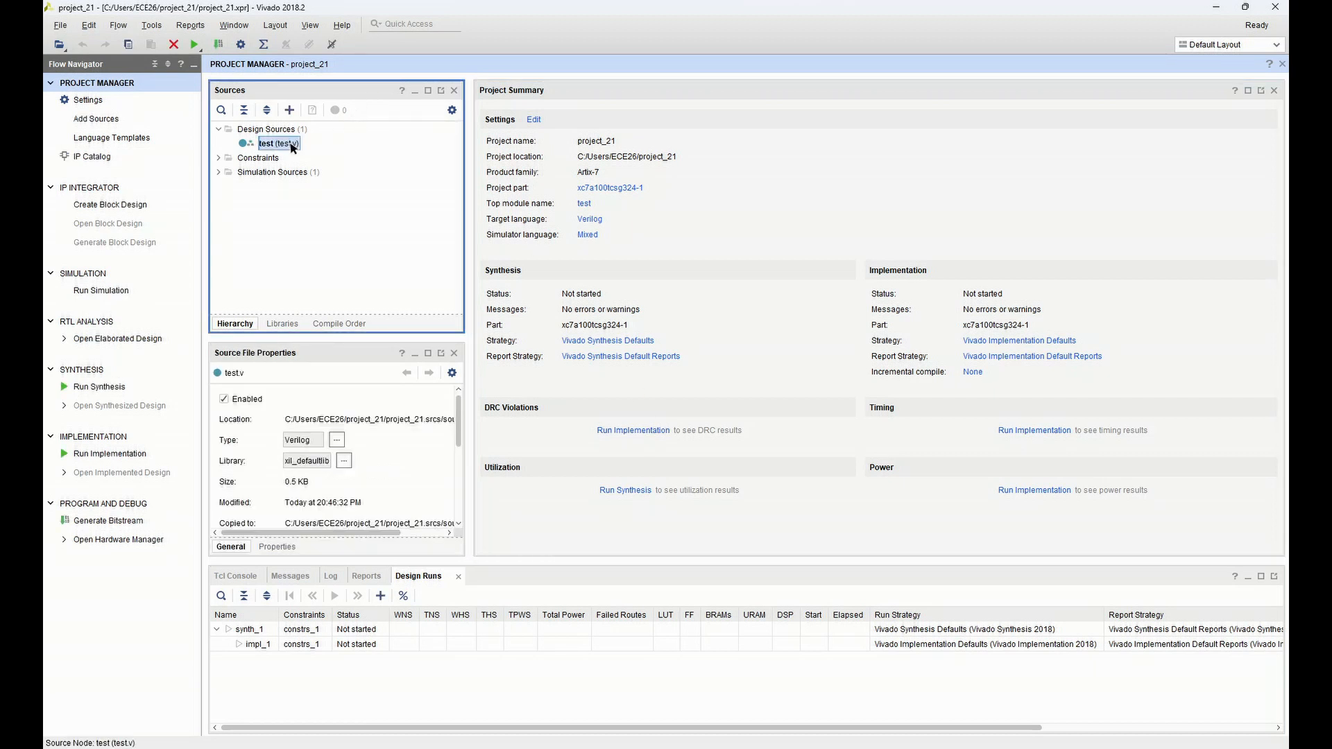
{"action": "left_click", "coordinate": [639, 748]}
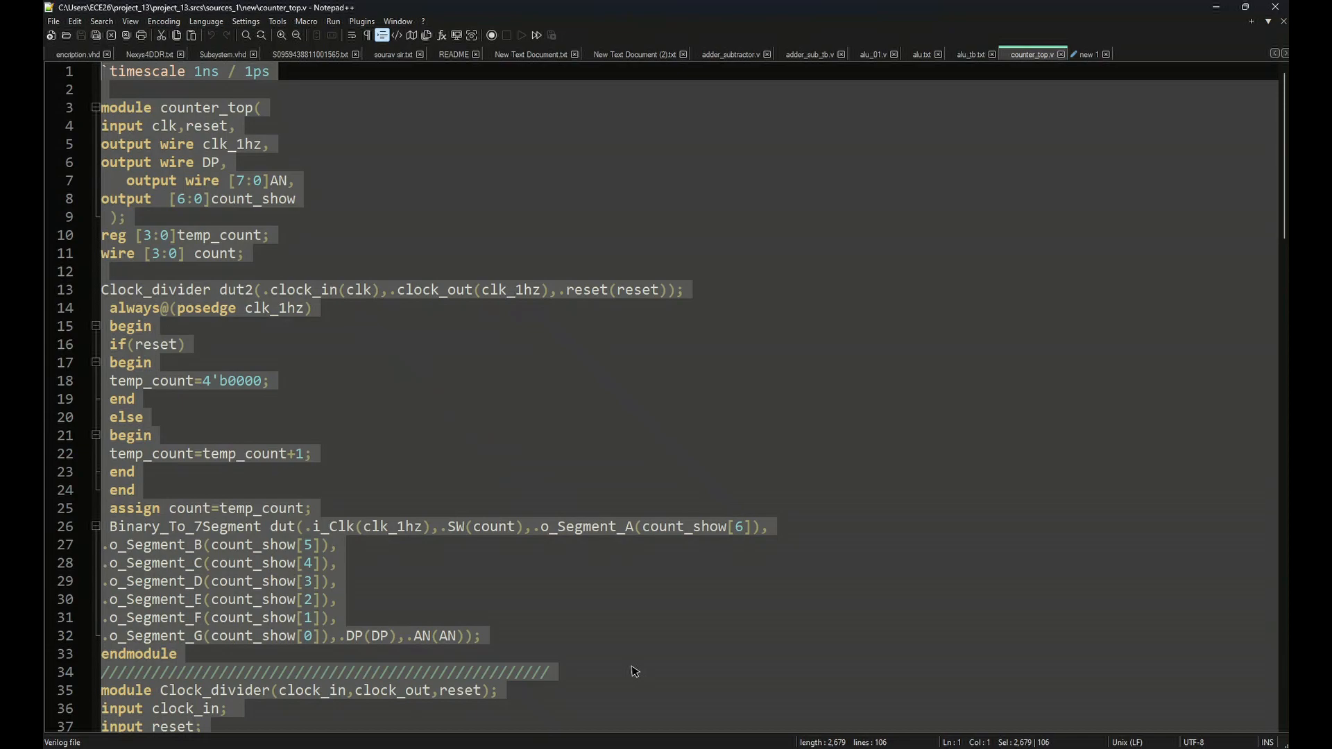
{"action": "left_click", "coordinate": [1217, 7]}
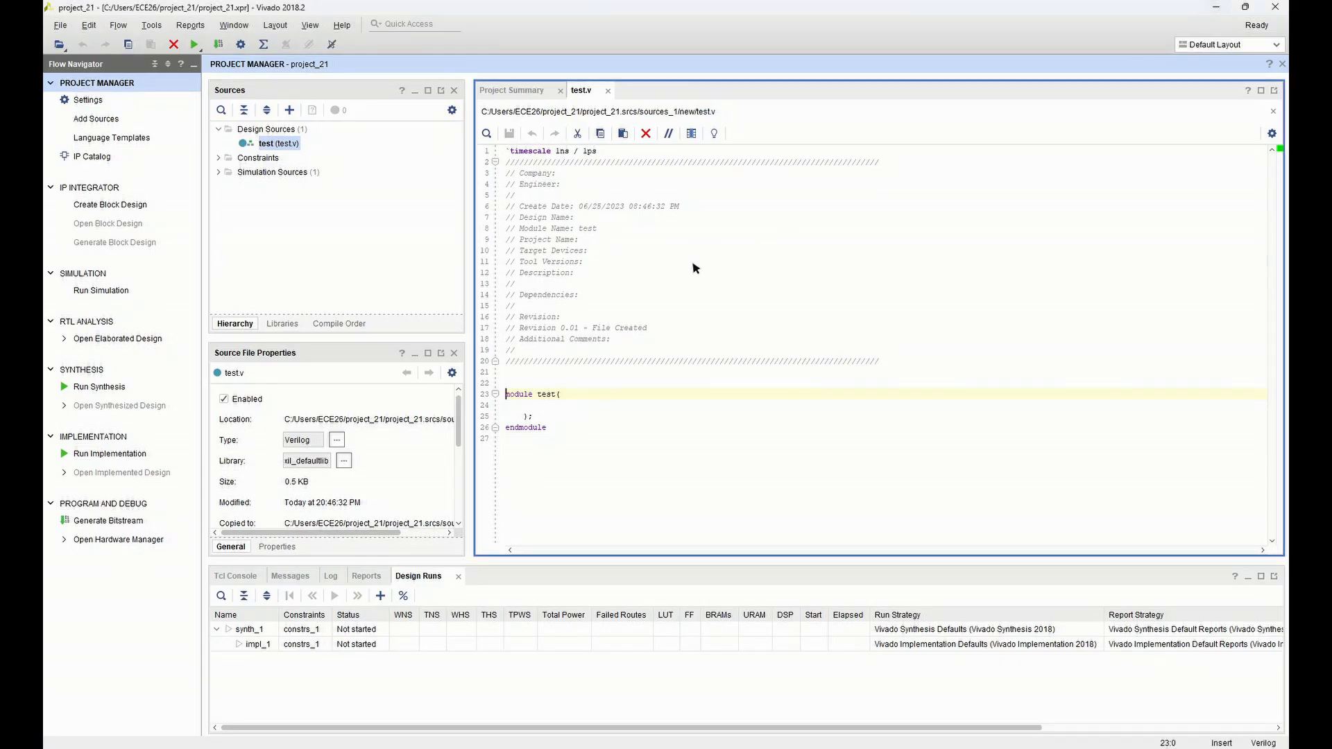
Replace the entire template code in test.v with the copied counter_top code and save the file
{"action": "left_click_drag", "start_coordinate": [624, 450], "coordinate": [506, 152]}
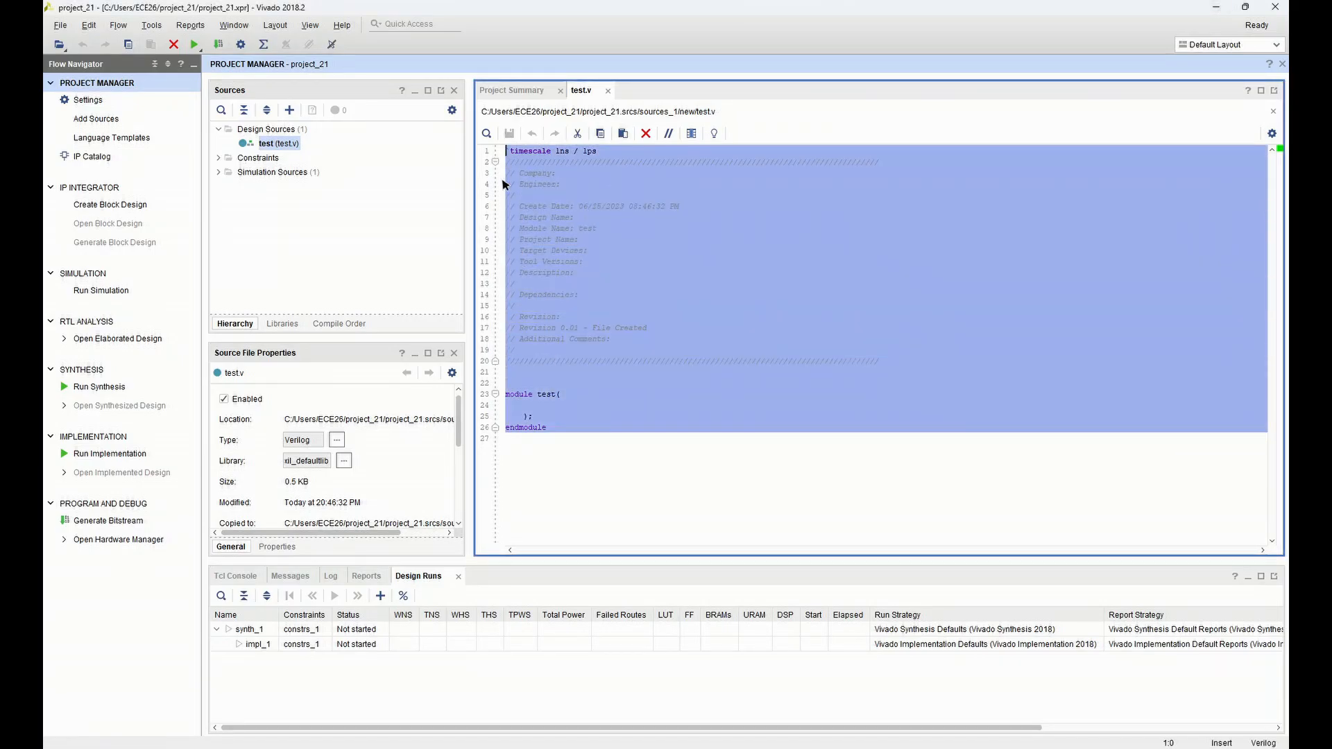
{"action": "key", "text": "ctrl+v"}
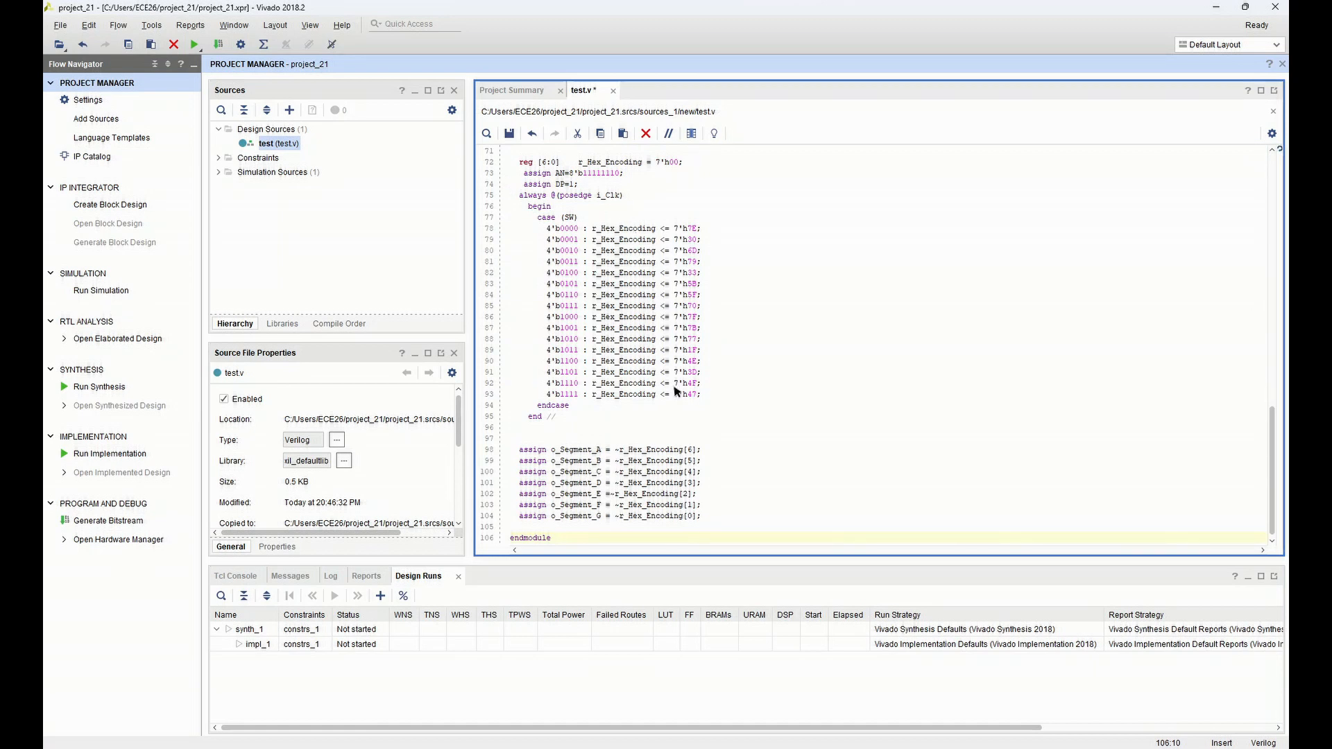
{"action": "scroll", "coordinate": [674, 387], "scroll_direction": "up", "scroll_amount": 7}
{"action": "scroll", "coordinate": [673, 386], "scroll_direction": "up", "scroll_amount": 15}
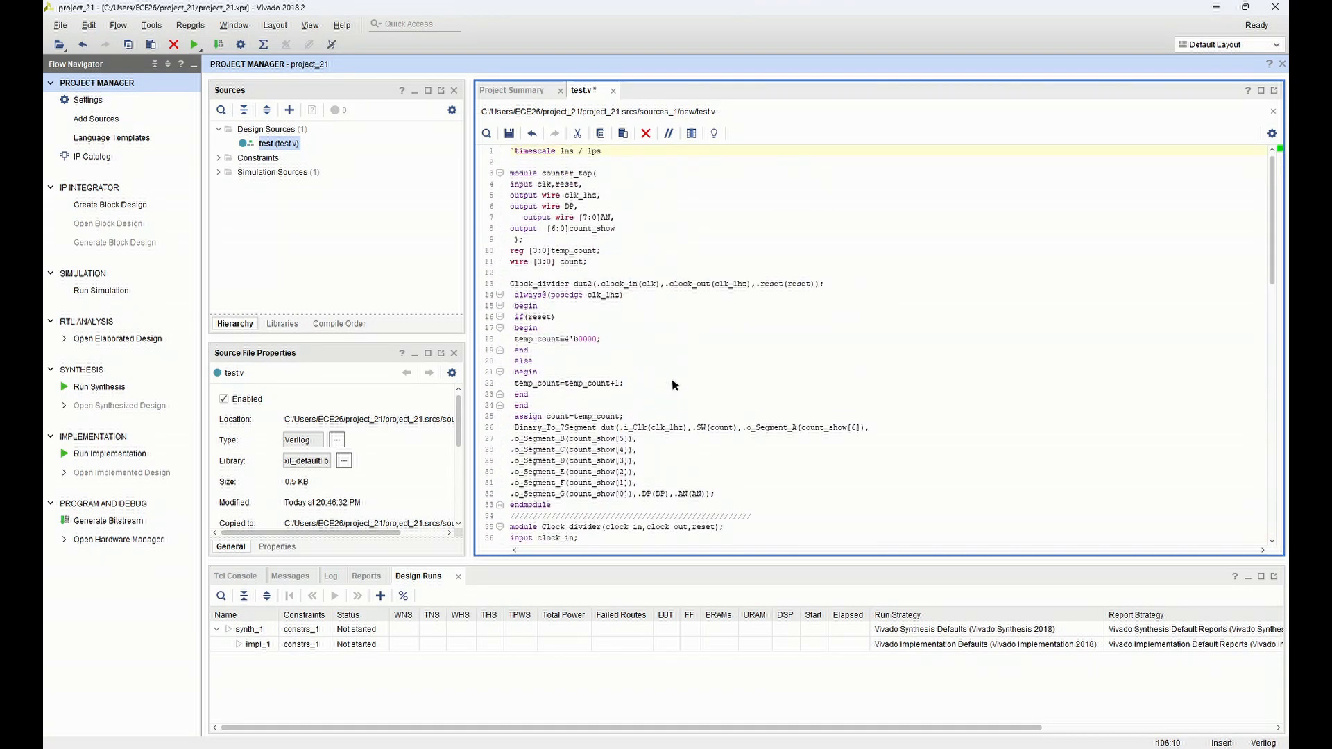
{"action": "scroll", "coordinate": [673, 385], "scroll_direction": "down", "scroll_amount": 20}
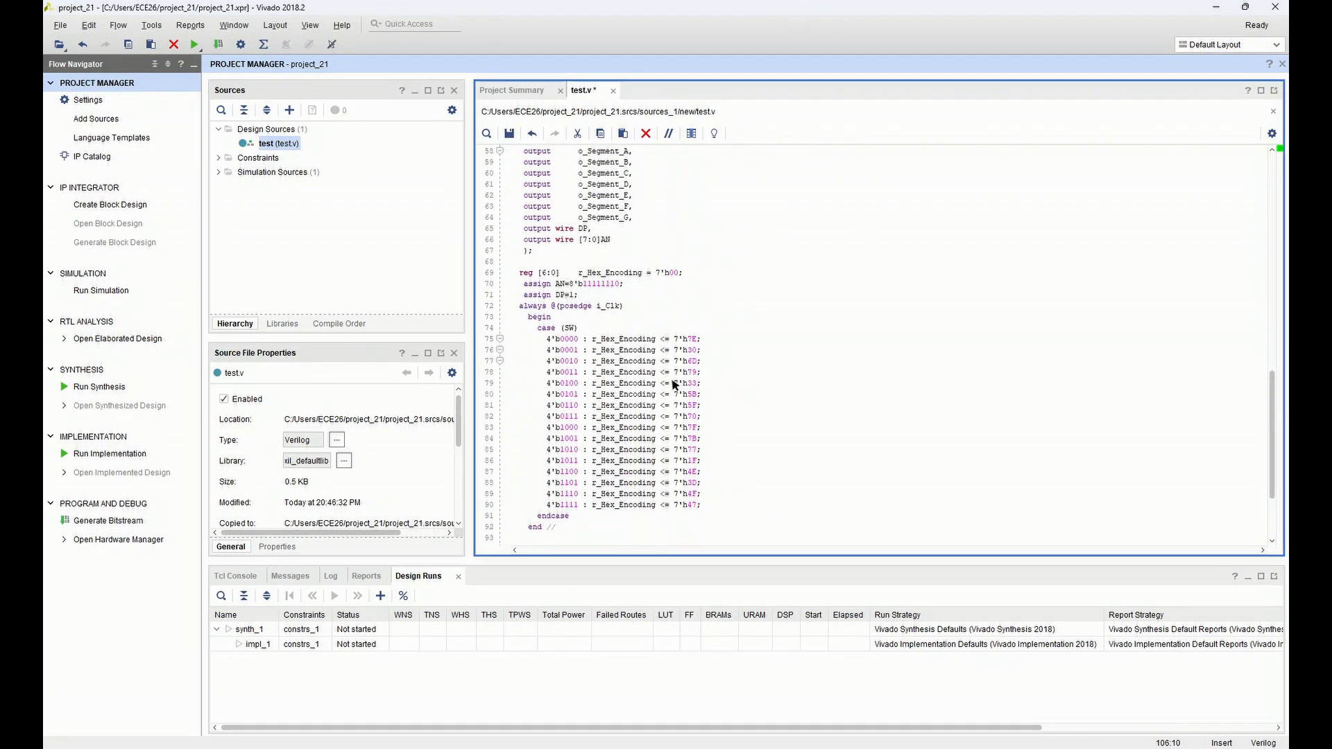
{"action": "left_click", "coordinate": [509, 134]}
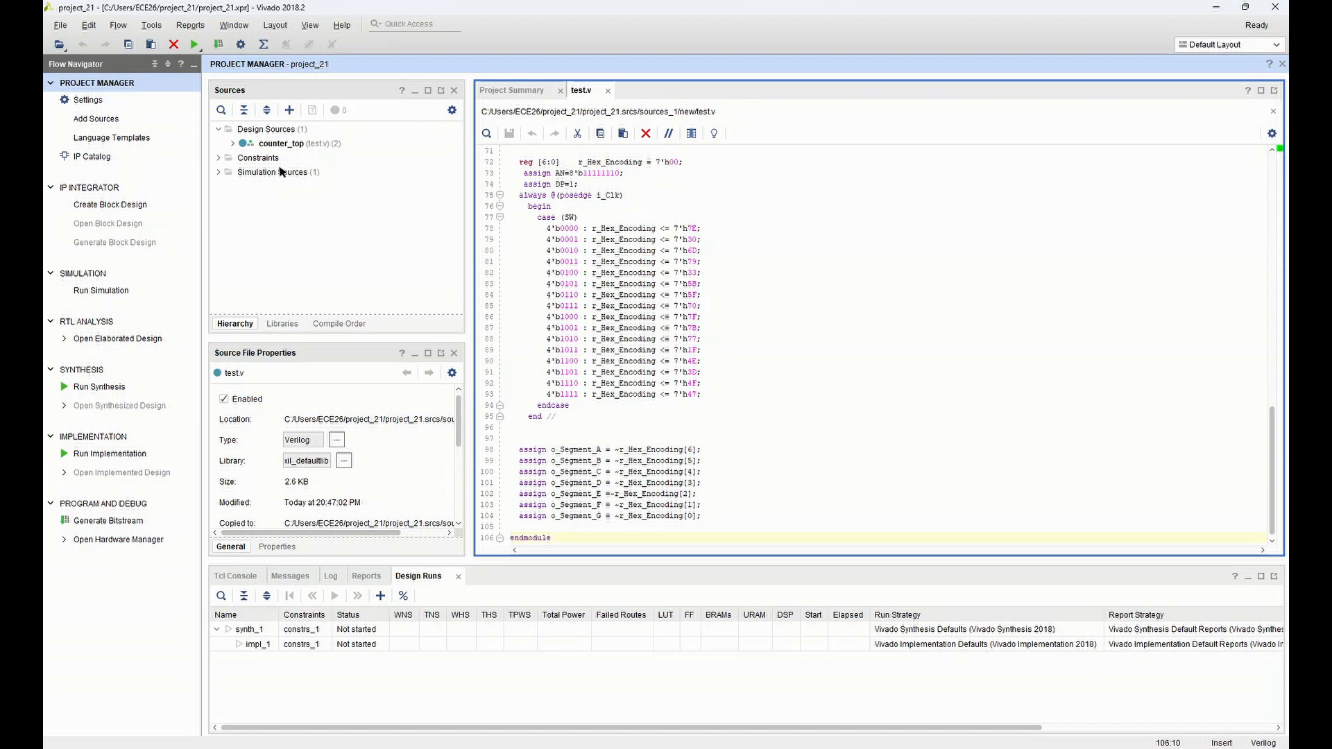
Create a block design named design_1 and add a VIO (Virtual Input/Output) block to it
{"action": "left_click", "coordinate": [129, 207]}
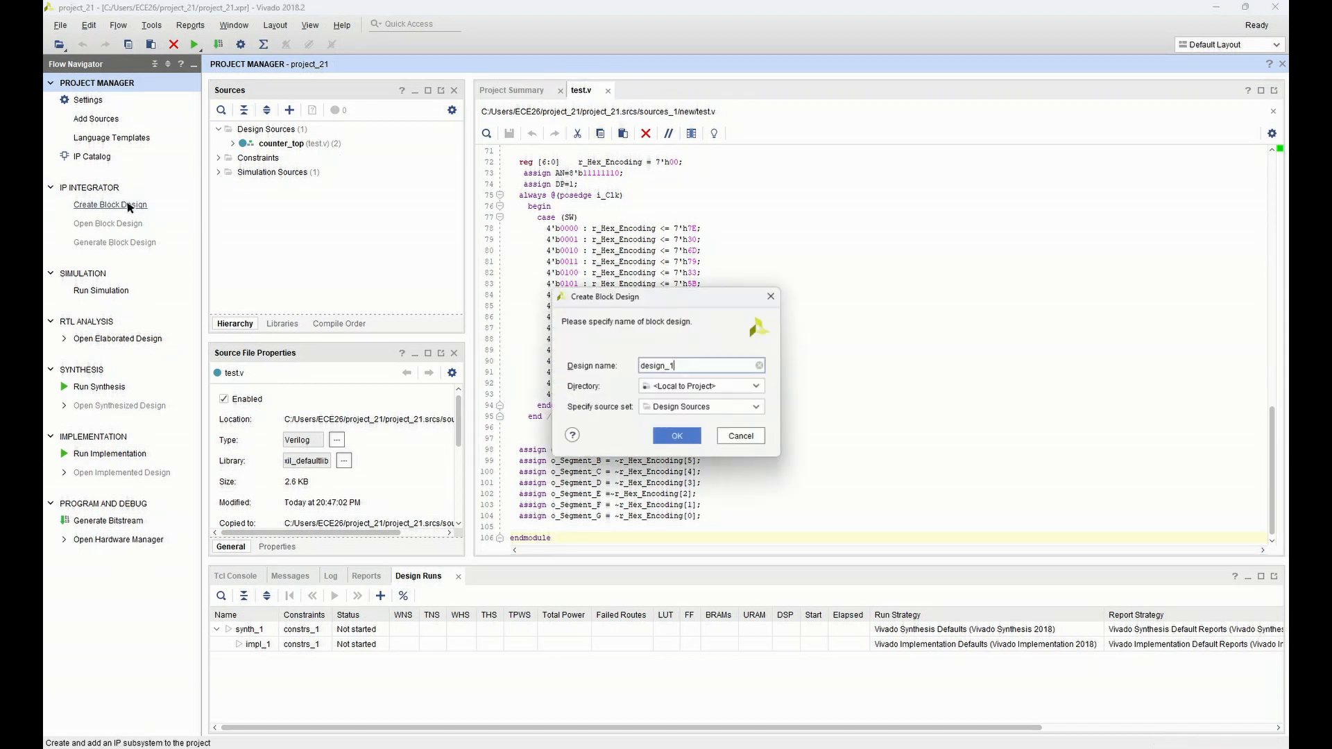
{"action": "left_click", "coordinate": [675, 439]}
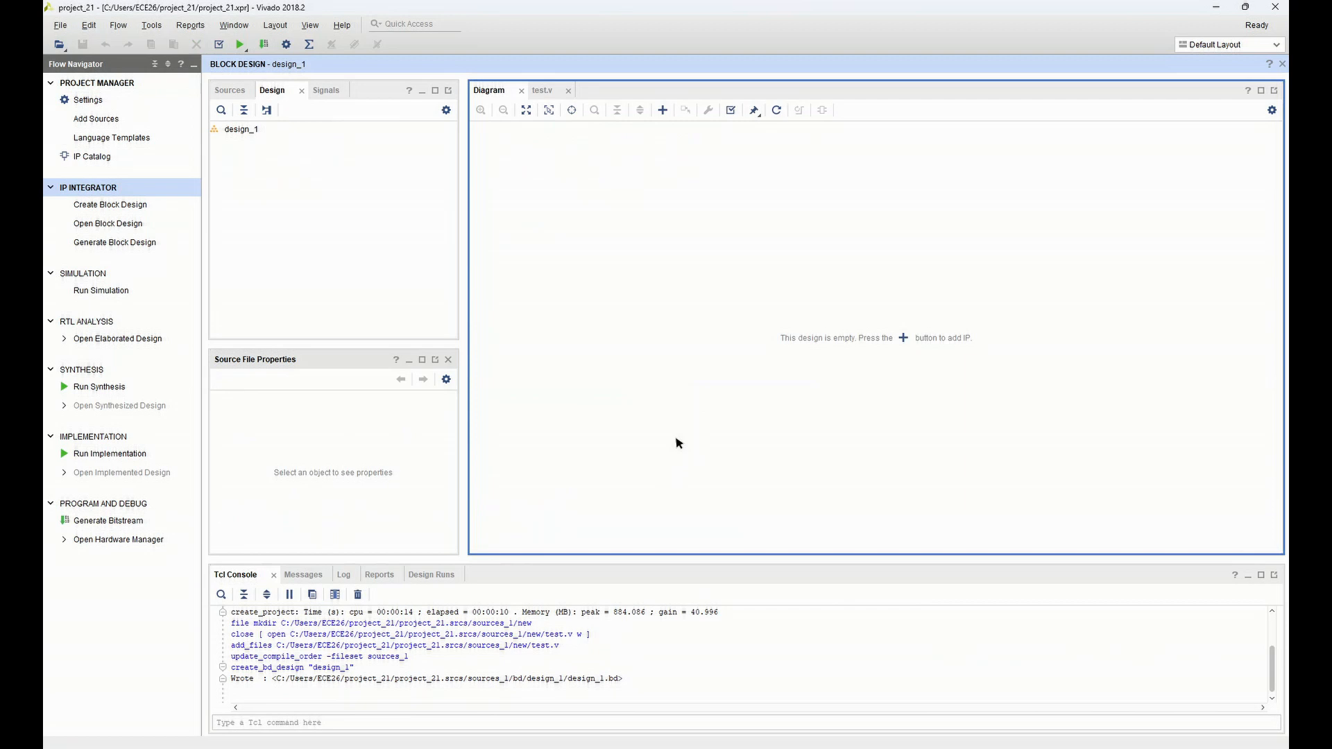
{"action": "left_click", "coordinate": [903, 339]}
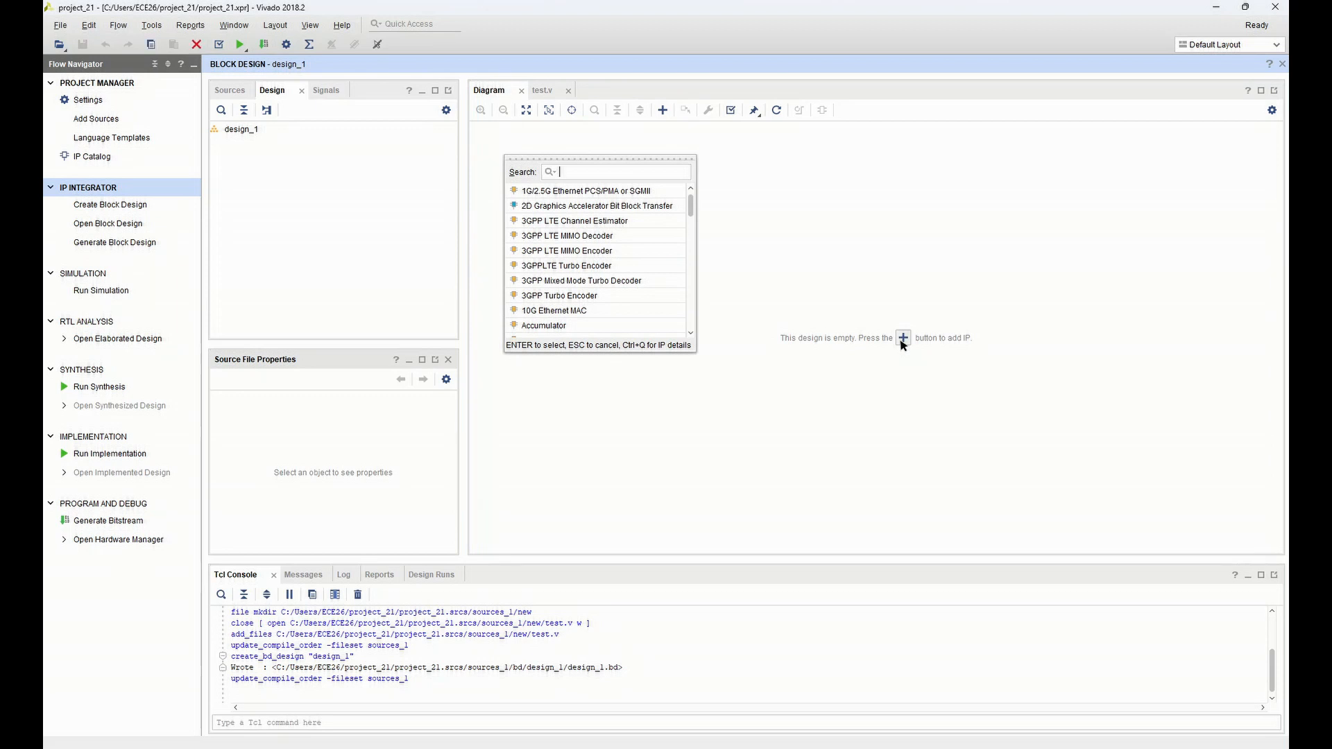
{"action": "type", "text": "VIO"}
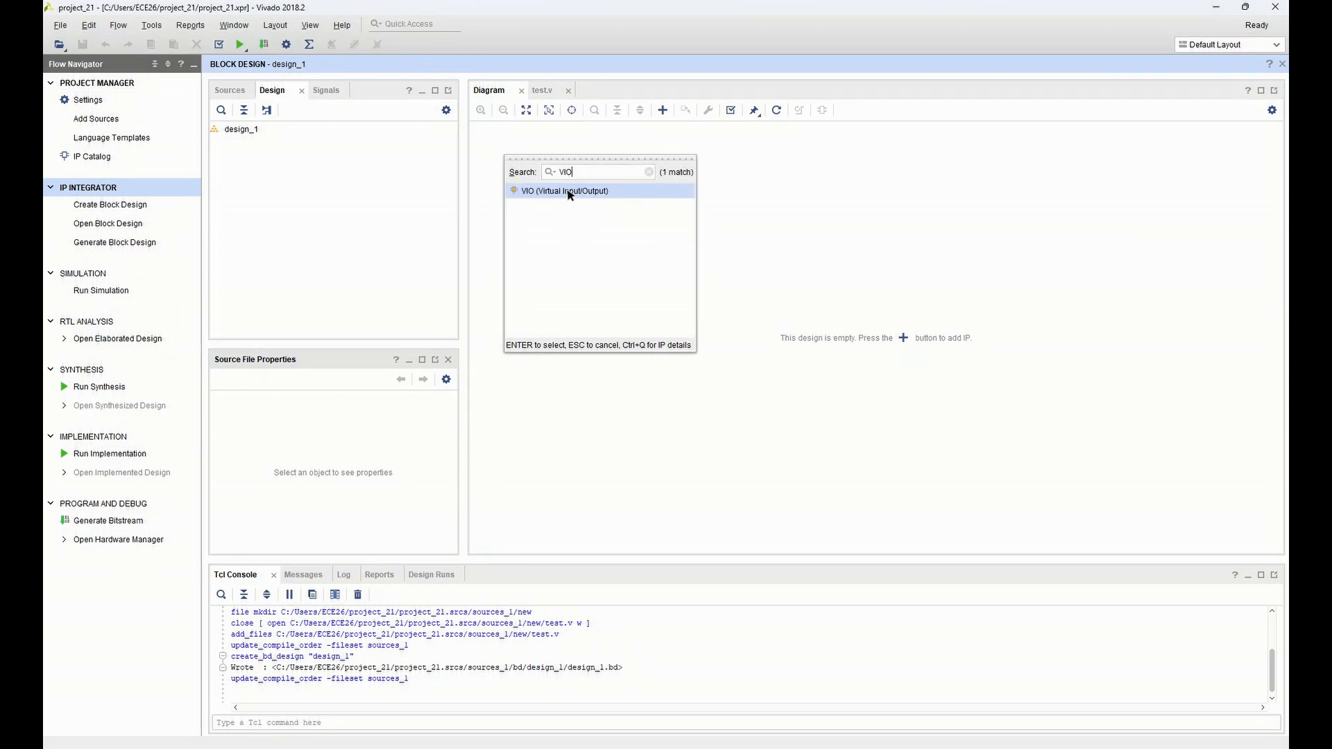
{"action": "left_click_drag", "start_coordinate": [569, 194], "coordinate": [912, 259]}
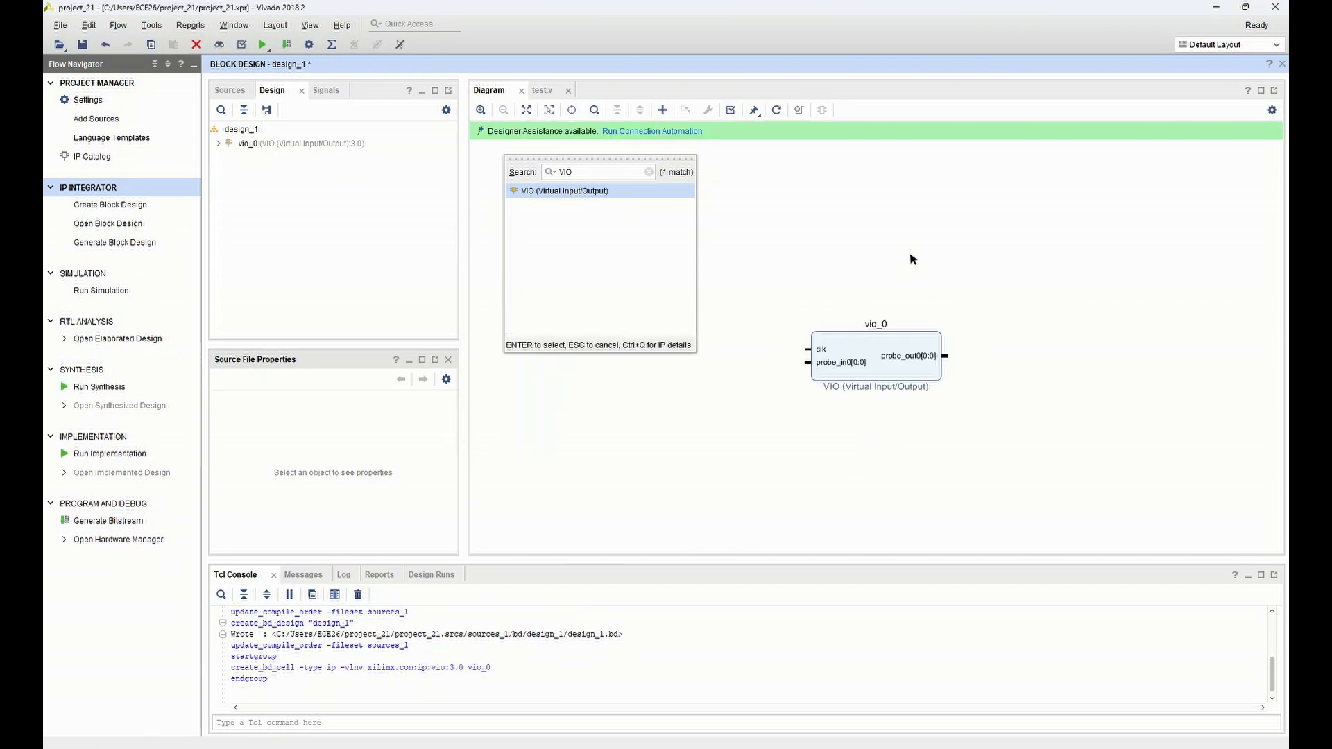
{"action": "left_click", "coordinate": [788, 199]}
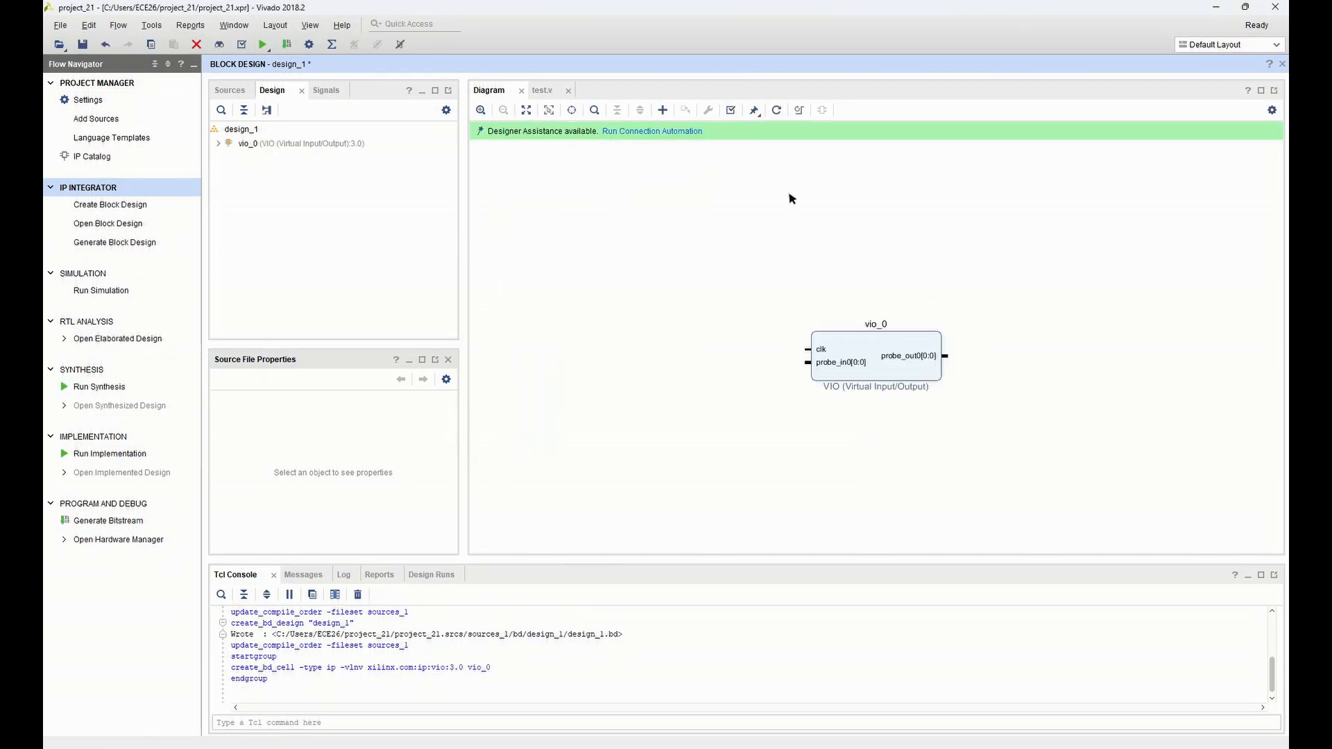
Add the counter_top module to the block design to the right of the VIO block and connect probe_out0 to its reset input
{"action": "left_click", "coordinate": [231, 91]}
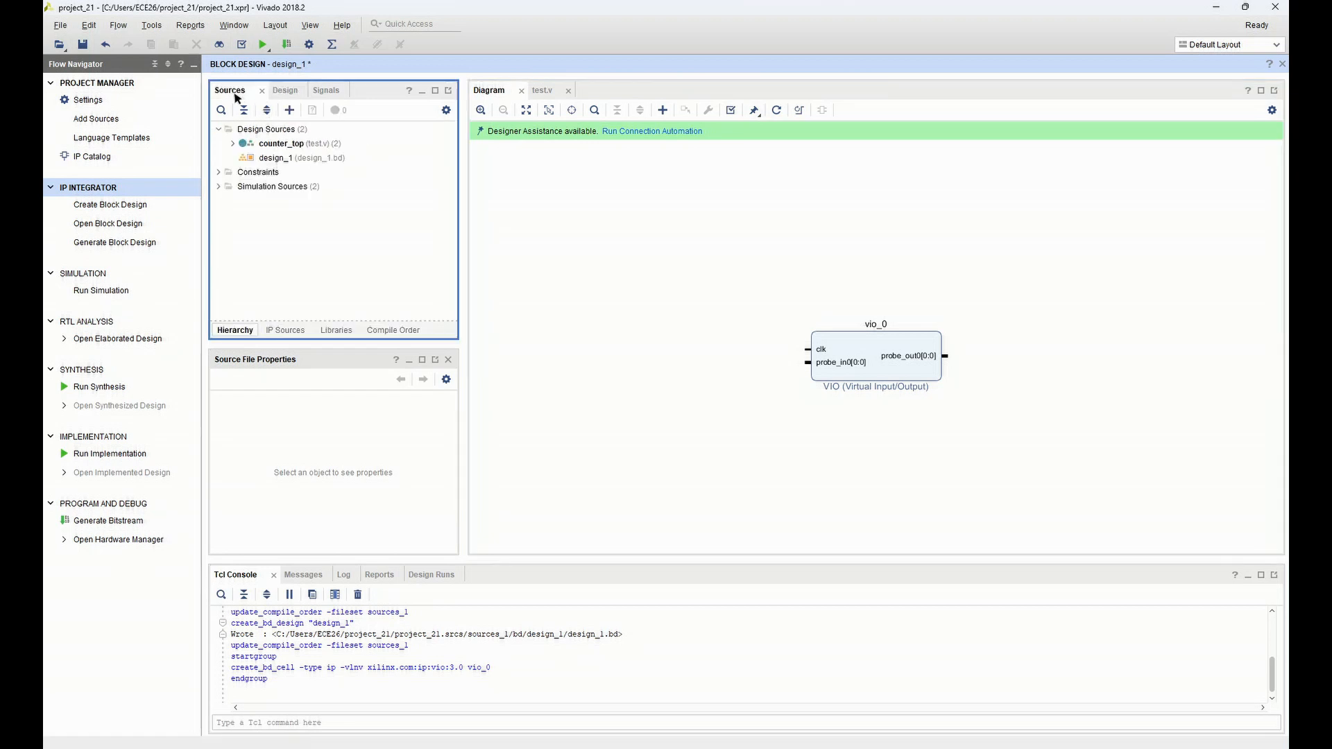
{"action": "left_click", "coordinate": [272, 144]}
{"action": "right_click", "coordinate": [272, 148]}
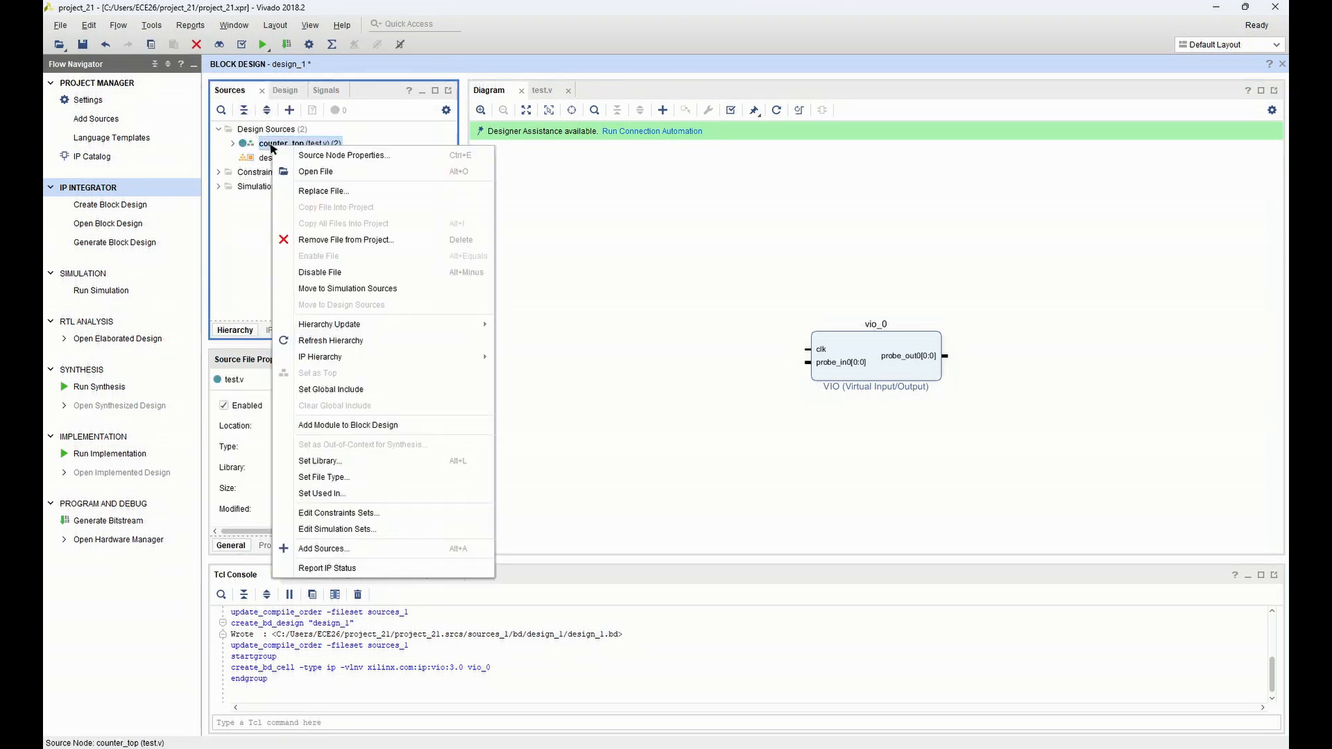
{"action": "left_click", "coordinate": [321, 425]}
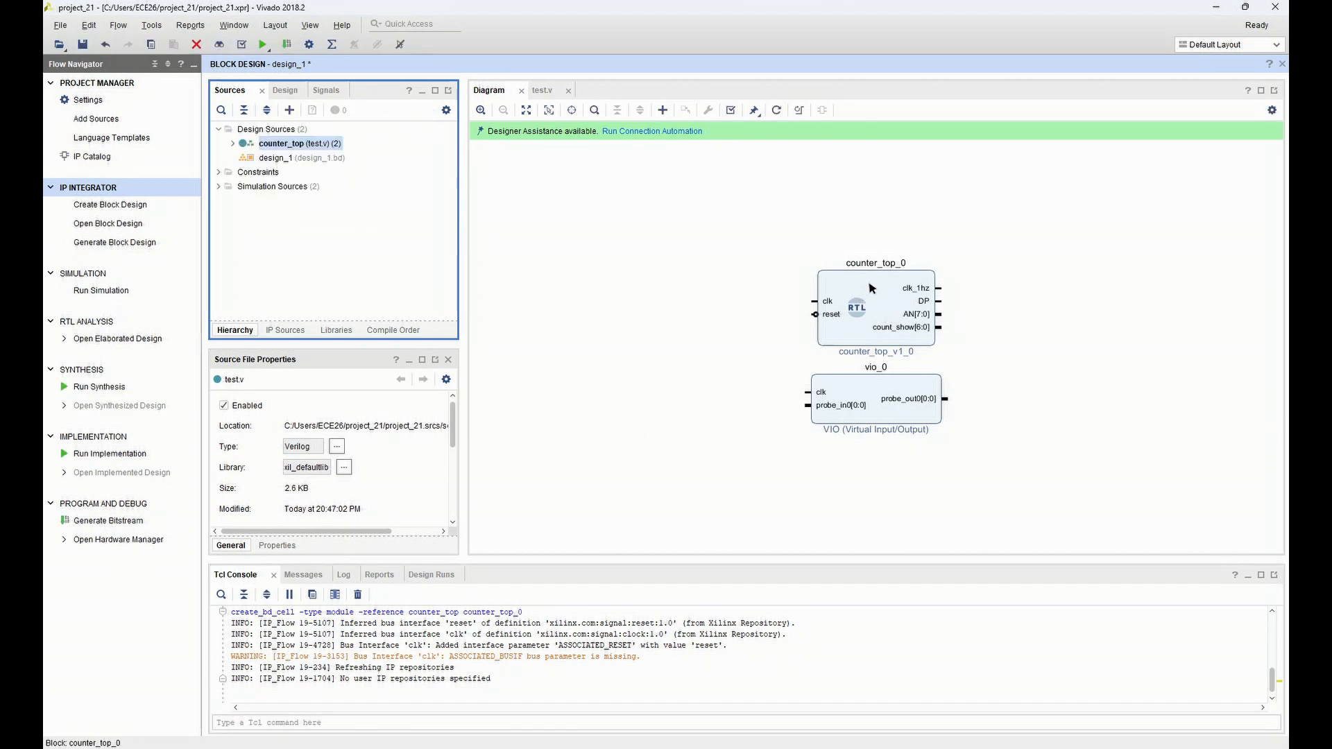
{"action": "left_click_drag", "start_coordinate": [871, 288], "coordinate": [1046, 381]}
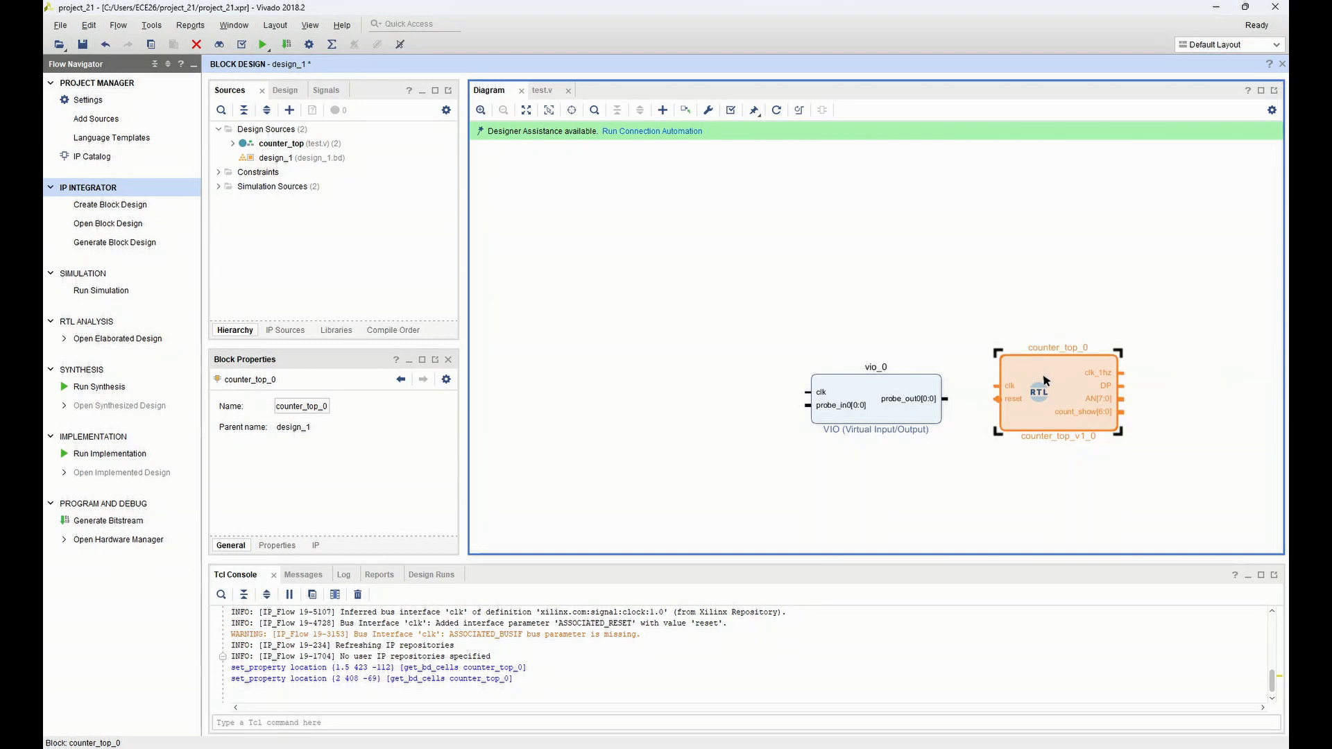
{"action": "left_click_drag", "start_coordinate": [945, 400], "coordinate": [997, 400]}
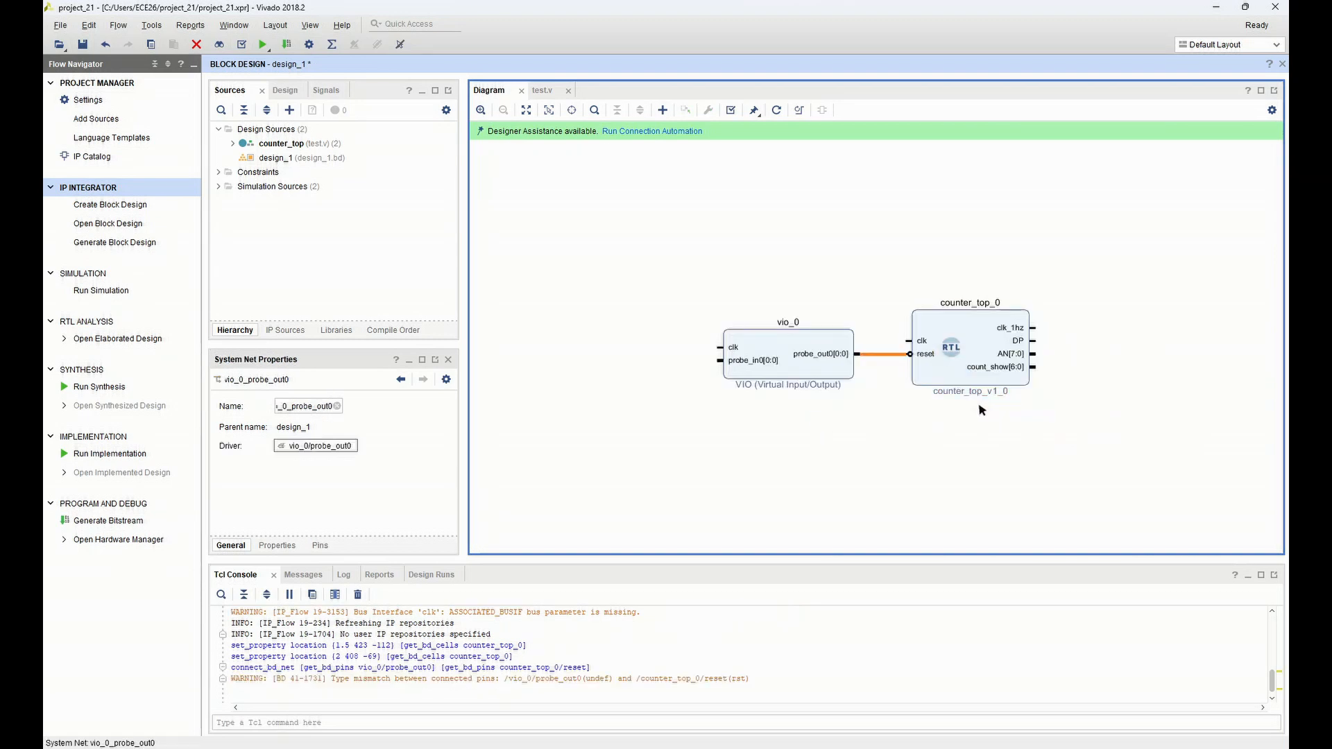
Make the VIO block's clk pin external and connect counter_top's clk input to the same clk_0 port
{"action": "left_click", "coordinate": [719, 351]}
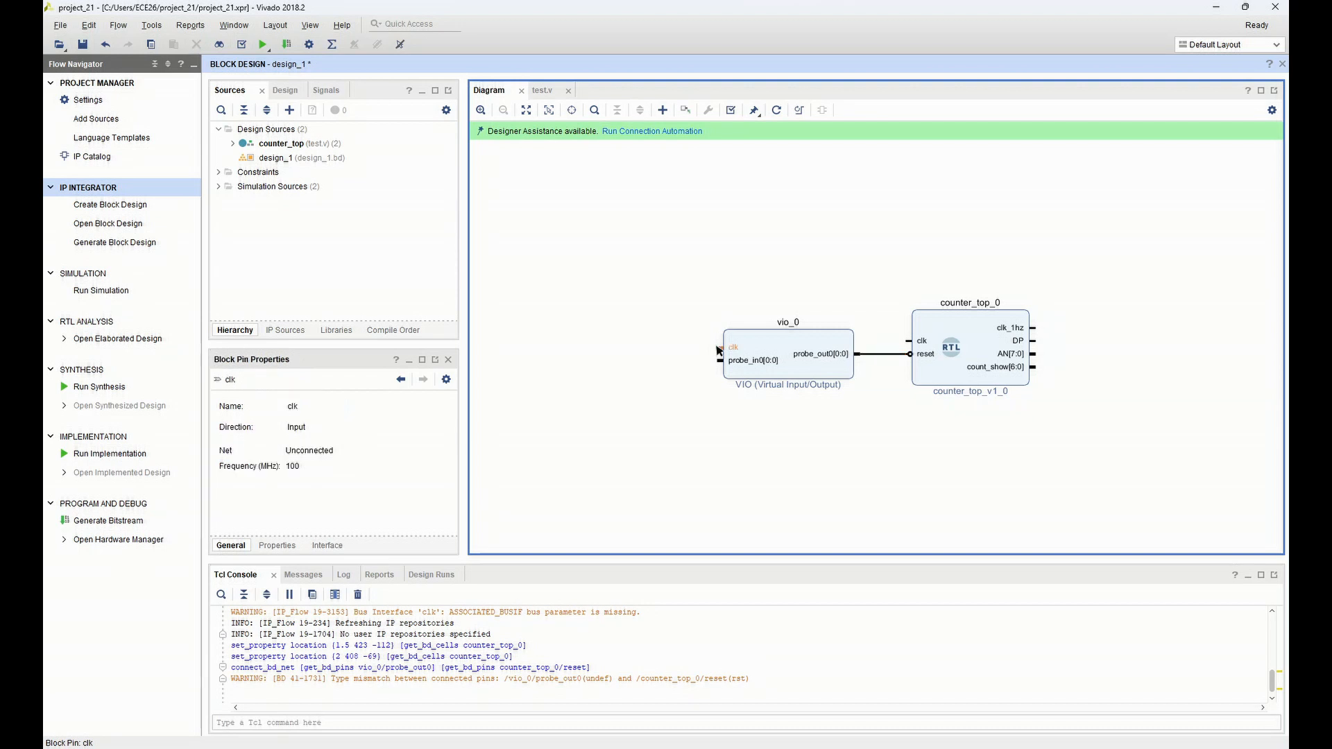
{"action": "right_click", "coordinate": [718, 350]}
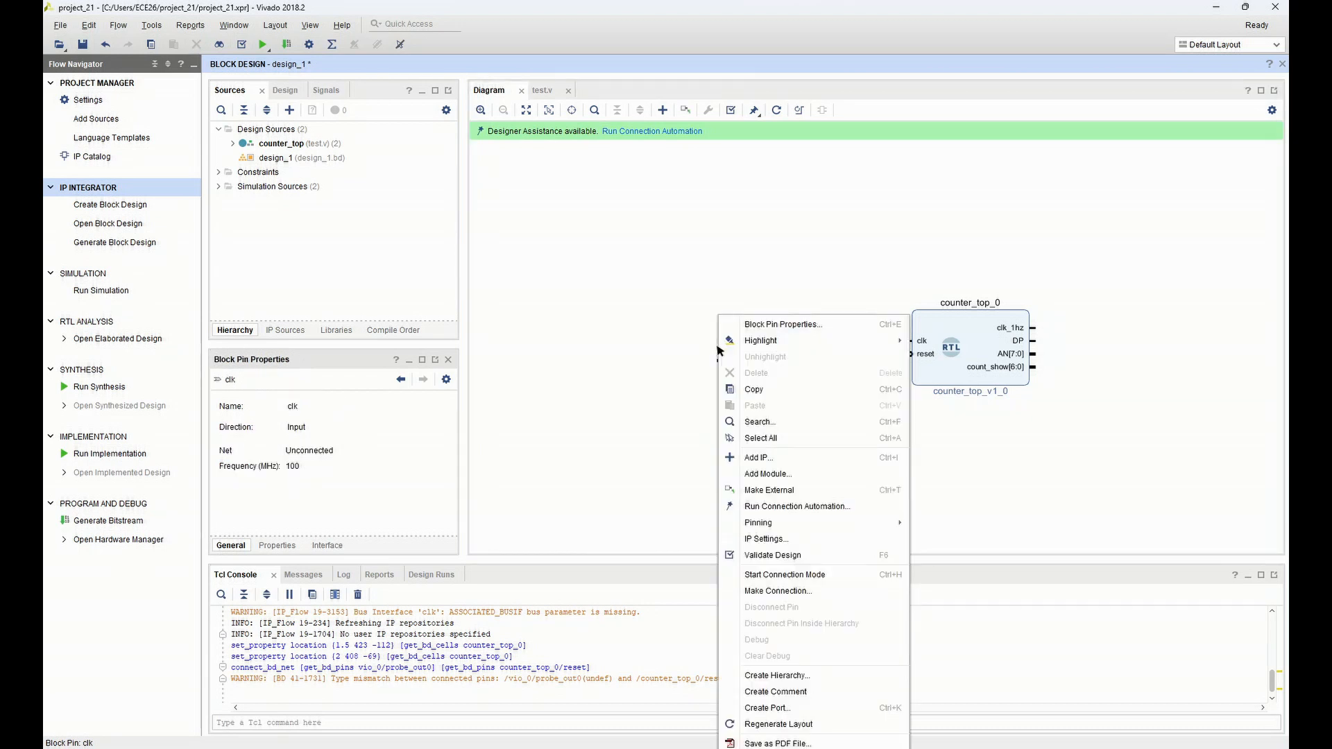
{"action": "left_click", "coordinate": [768, 490]}
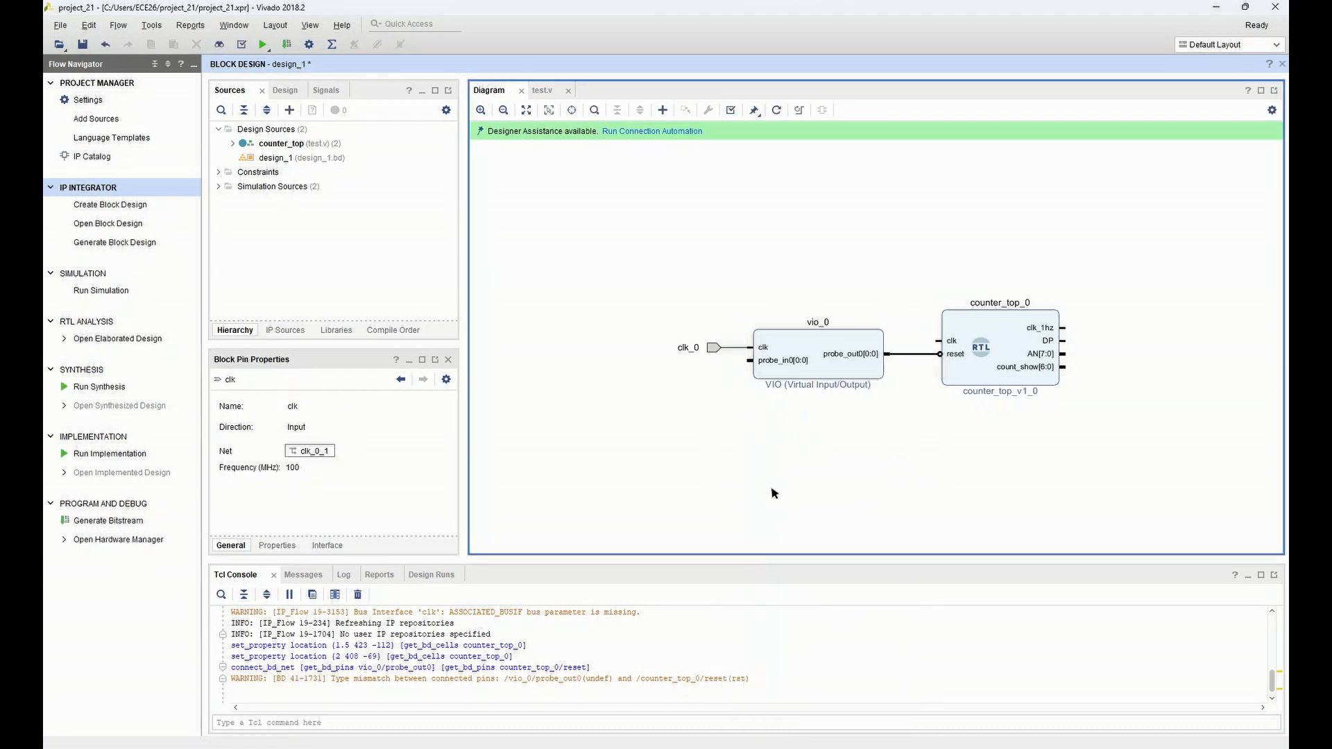
{"action": "left_click_drag", "start_coordinate": [938, 341], "coordinate": [734, 348]}
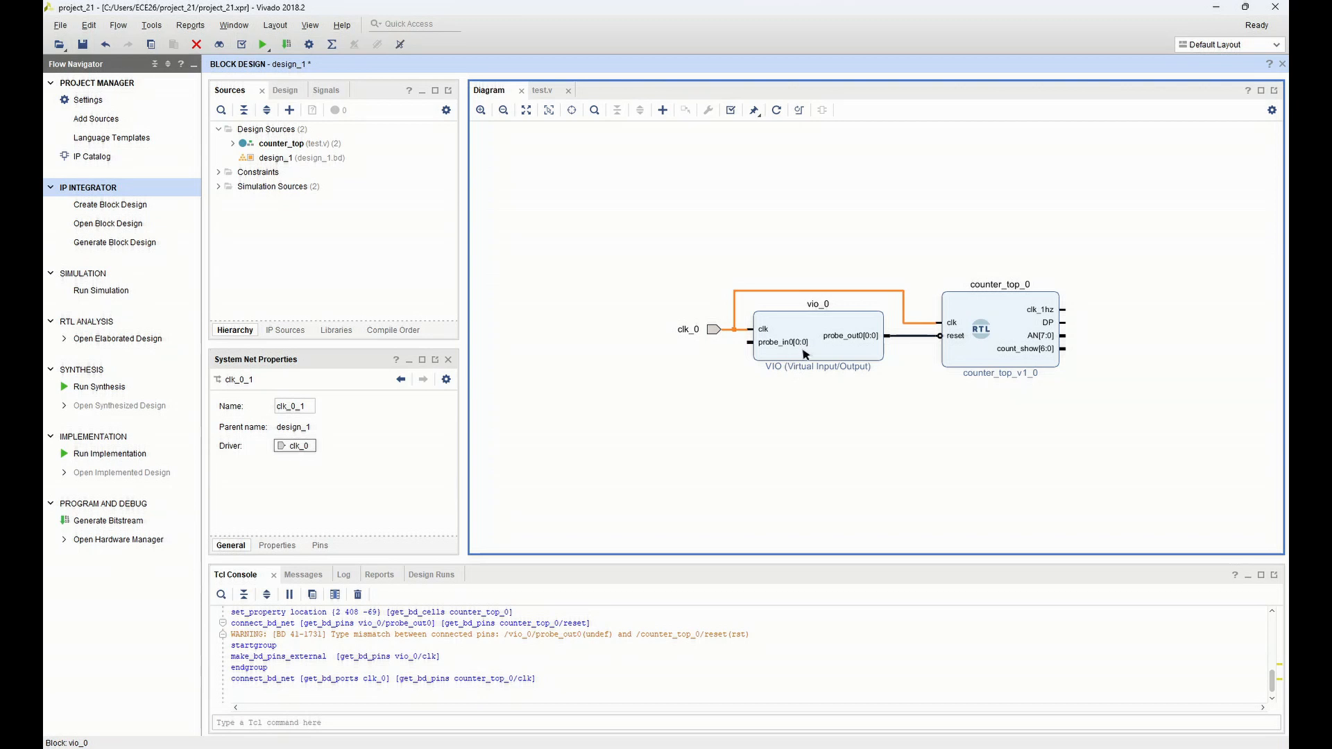
Make the clk_1hz, DP and AN[7:0] output pins of the counter_top block external
{"action": "left_click", "coordinate": [1067, 313]}
{"action": "right_click", "coordinate": [1066, 313]}
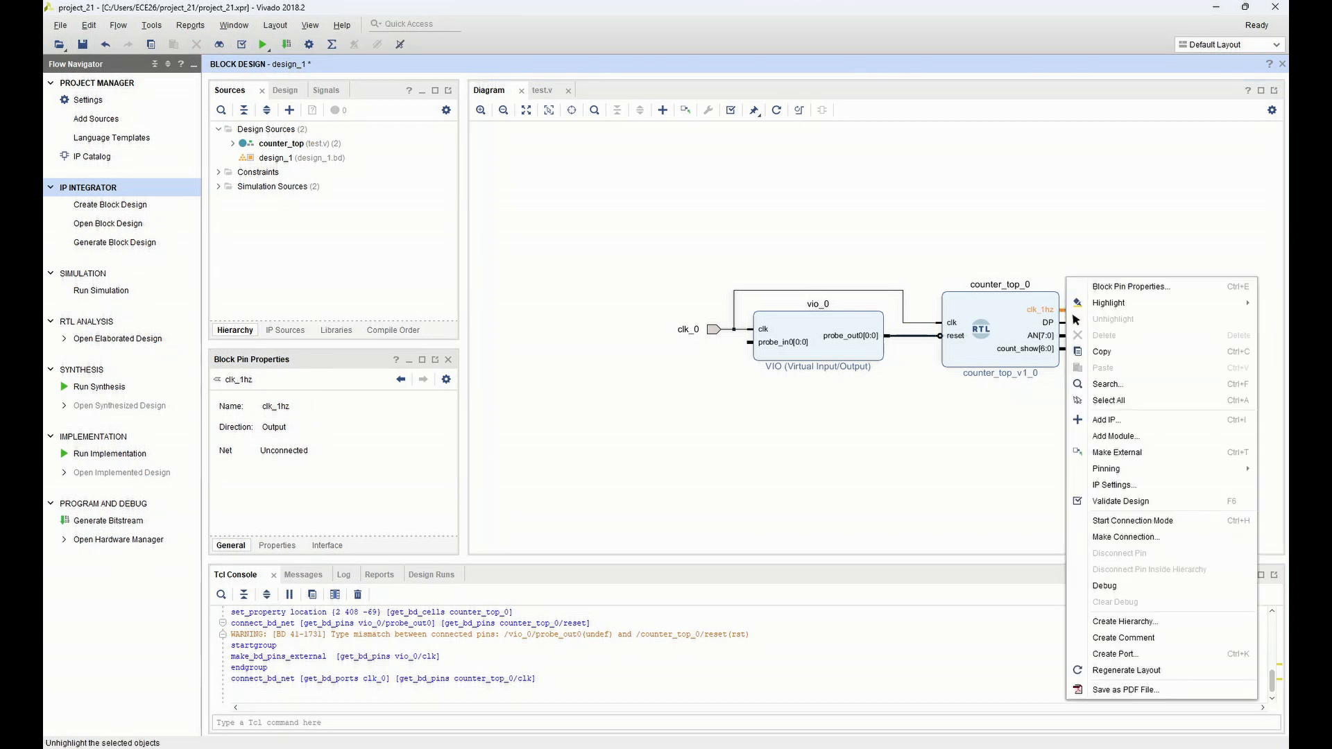
{"action": "left_click", "coordinate": [1104, 455]}
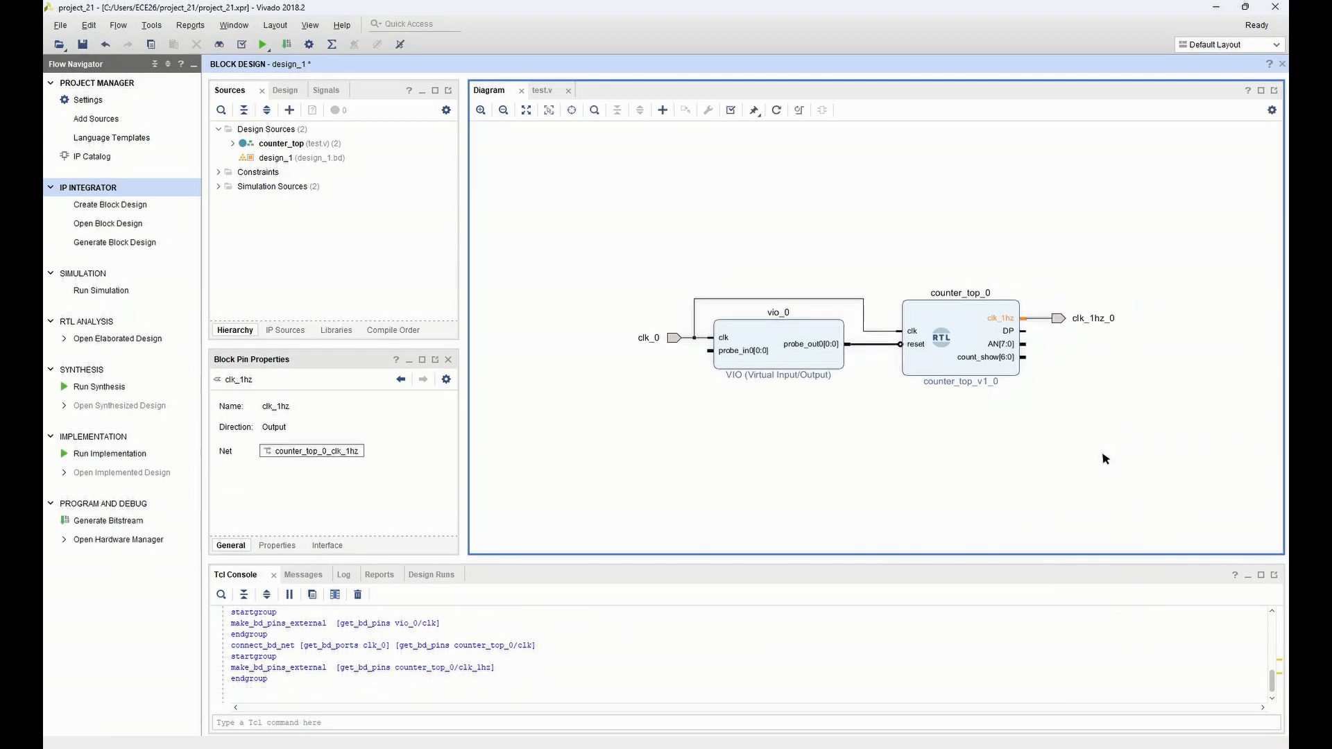
{"action": "left_click", "coordinate": [1025, 332]}
{"action": "right_click", "coordinate": [1025, 333]}
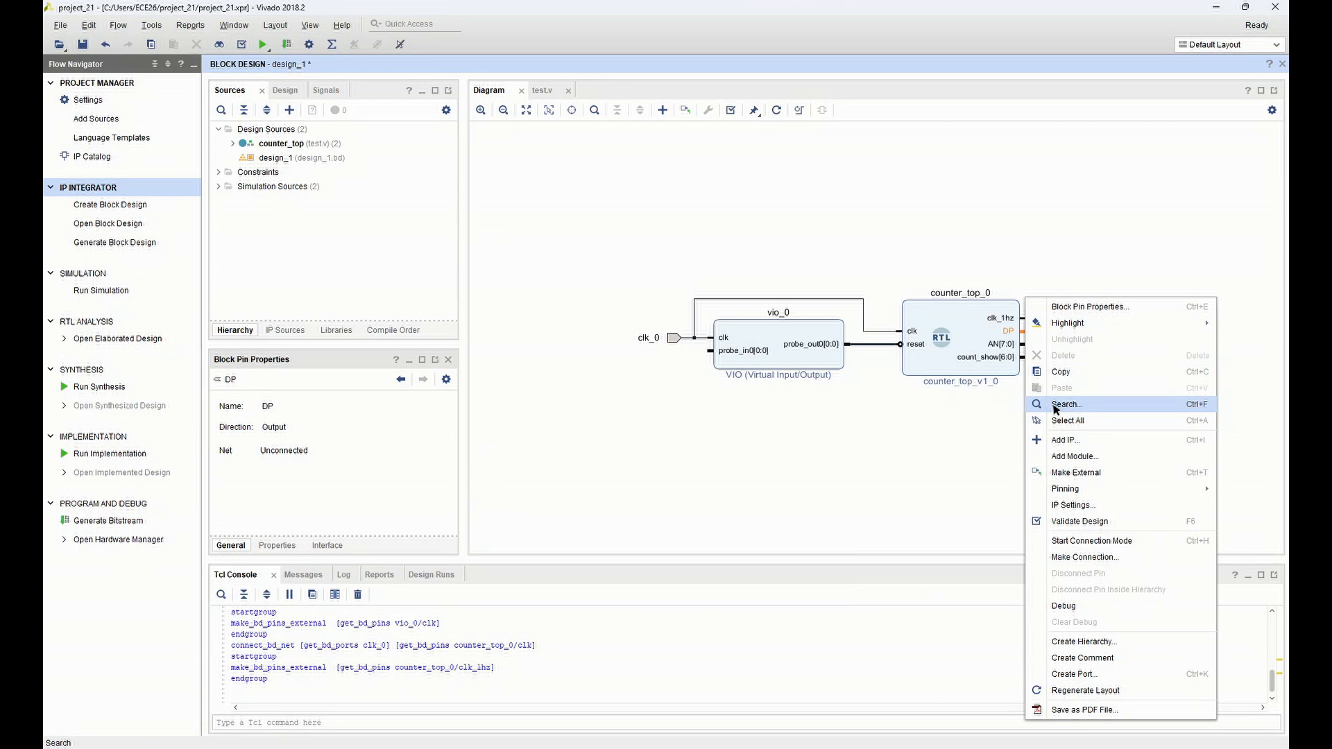
{"action": "left_click", "coordinate": [1076, 473]}
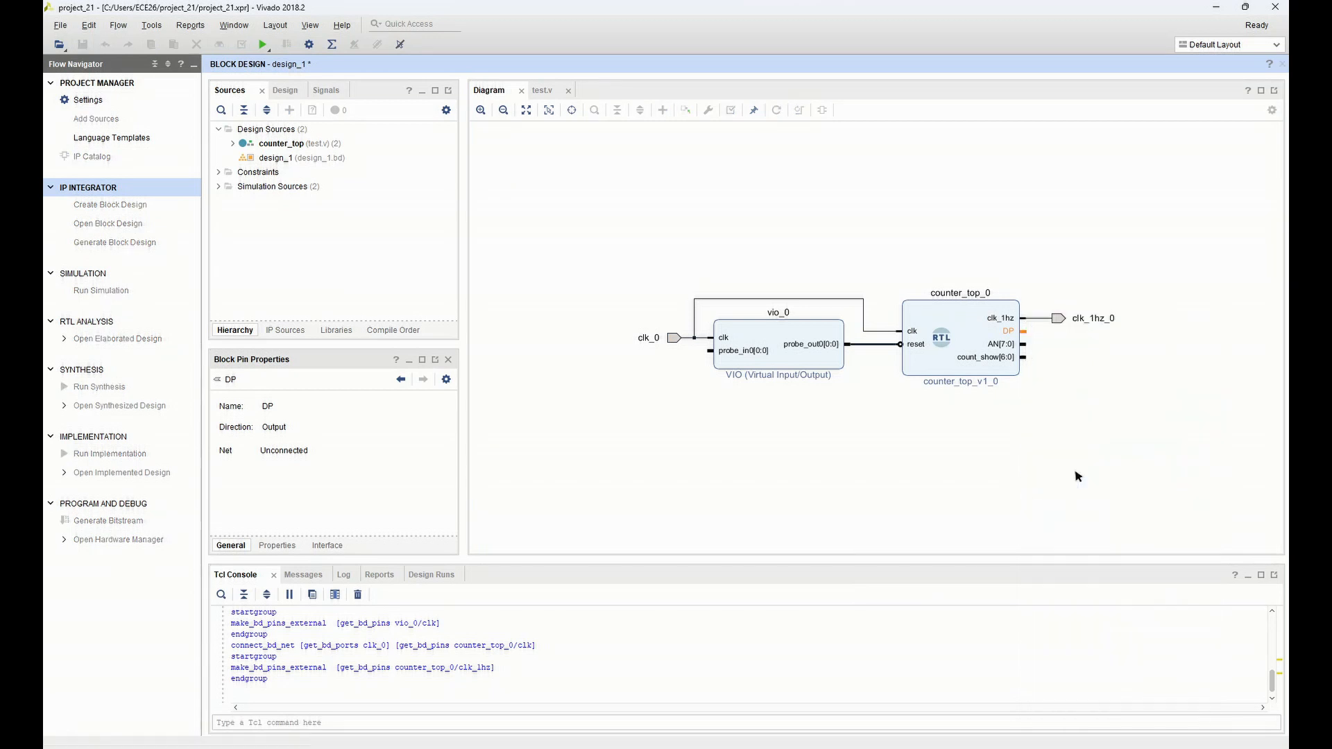
{"action": "left_click", "coordinate": [1024, 345]}
{"action": "right_click", "coordinate": [1025, 345]}
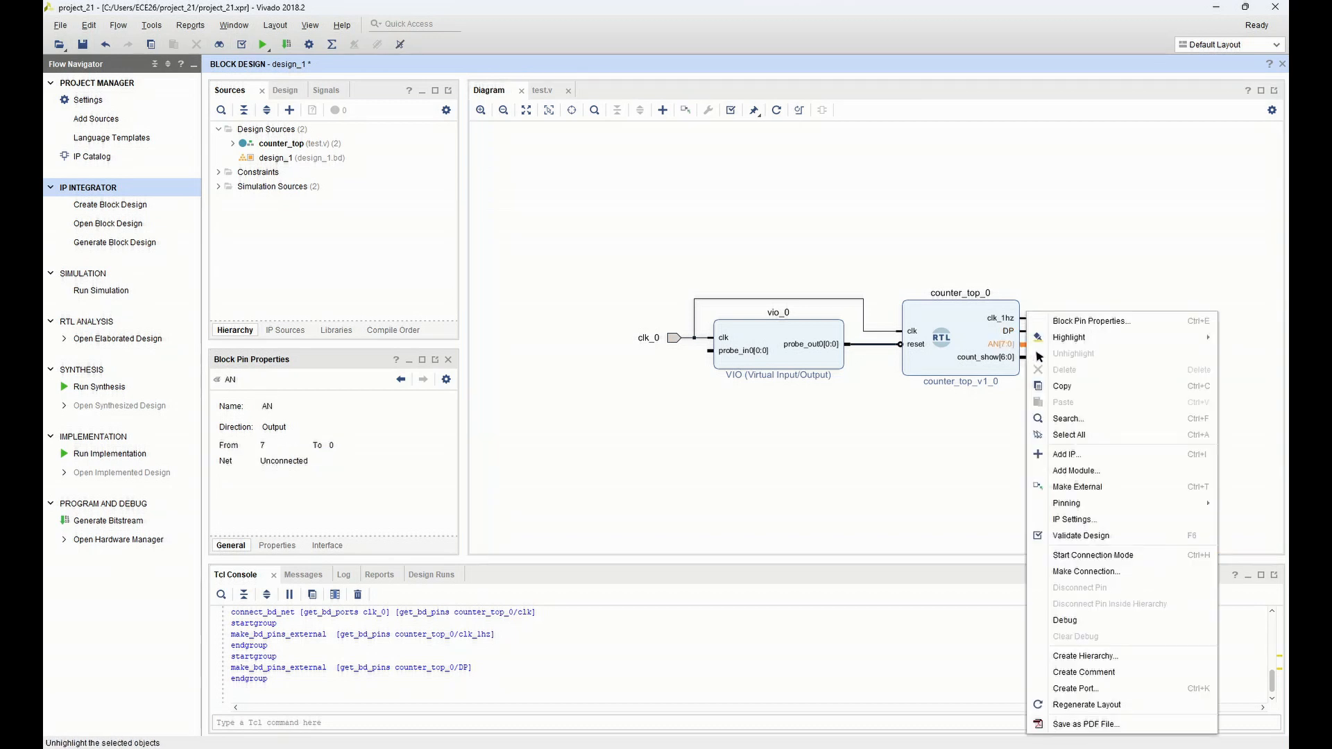
{"action": "left_click", "coordinate": [1077, 487]}
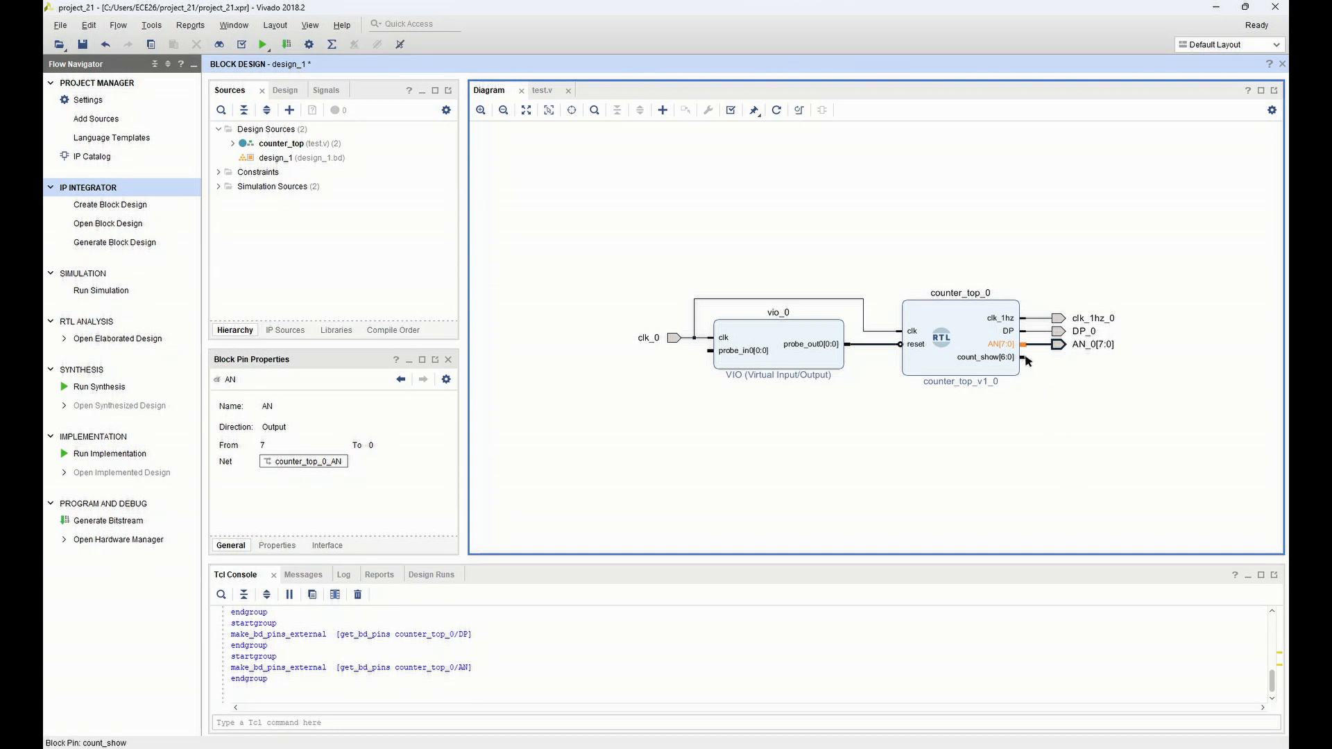
Re-customize the VIO block so that its PROBE_IN0 port has a probe width of 7
{"action": "left_click", "coordinate": [819, 364]}
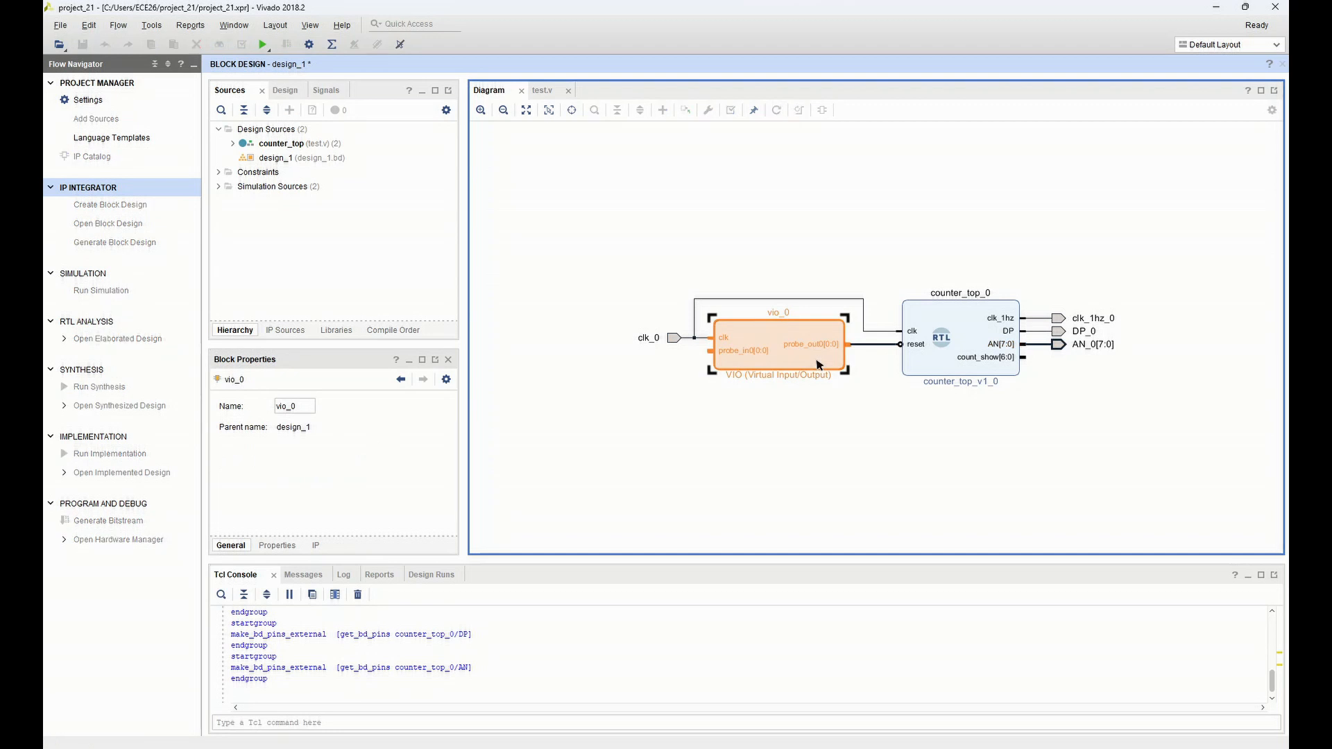
{"action": "double_click", "coordinate": [819, 364]}
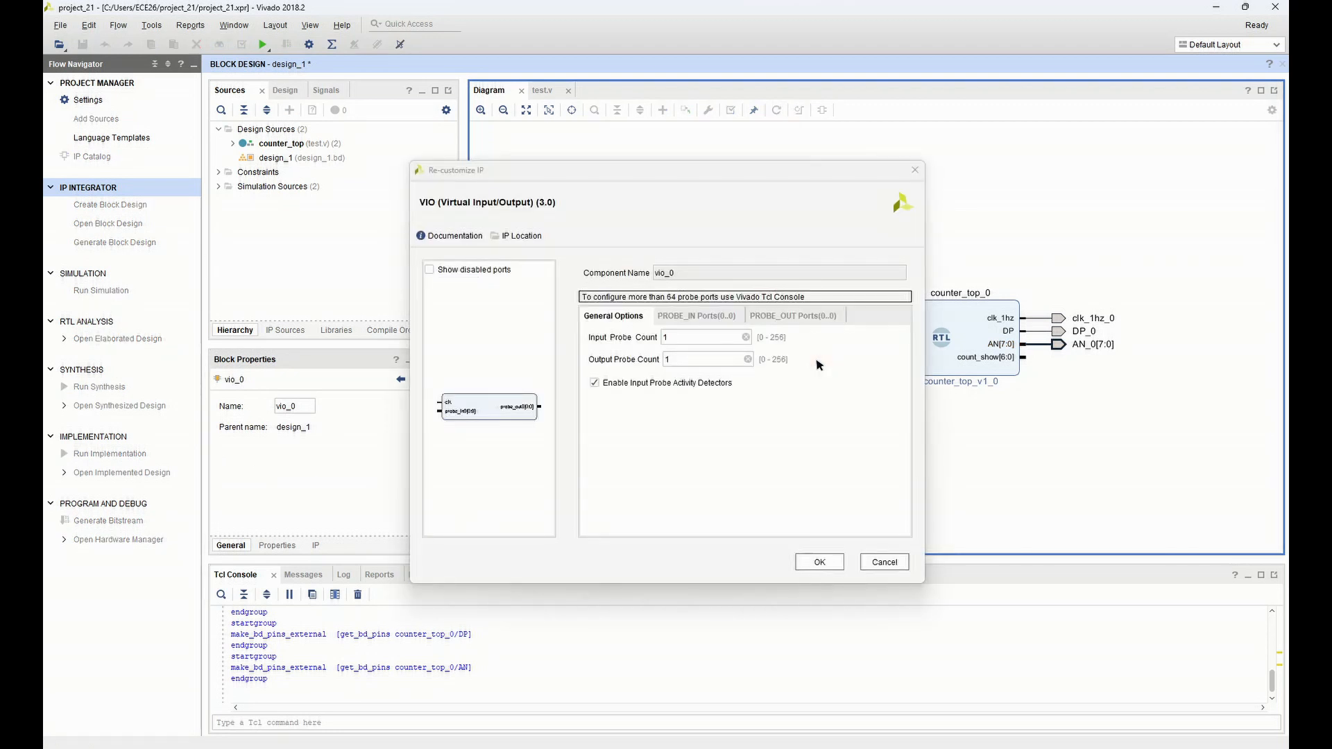
{"action": "left_click_drag", "start_coordinate": [745, 171], "coordinate": [735, 143]}
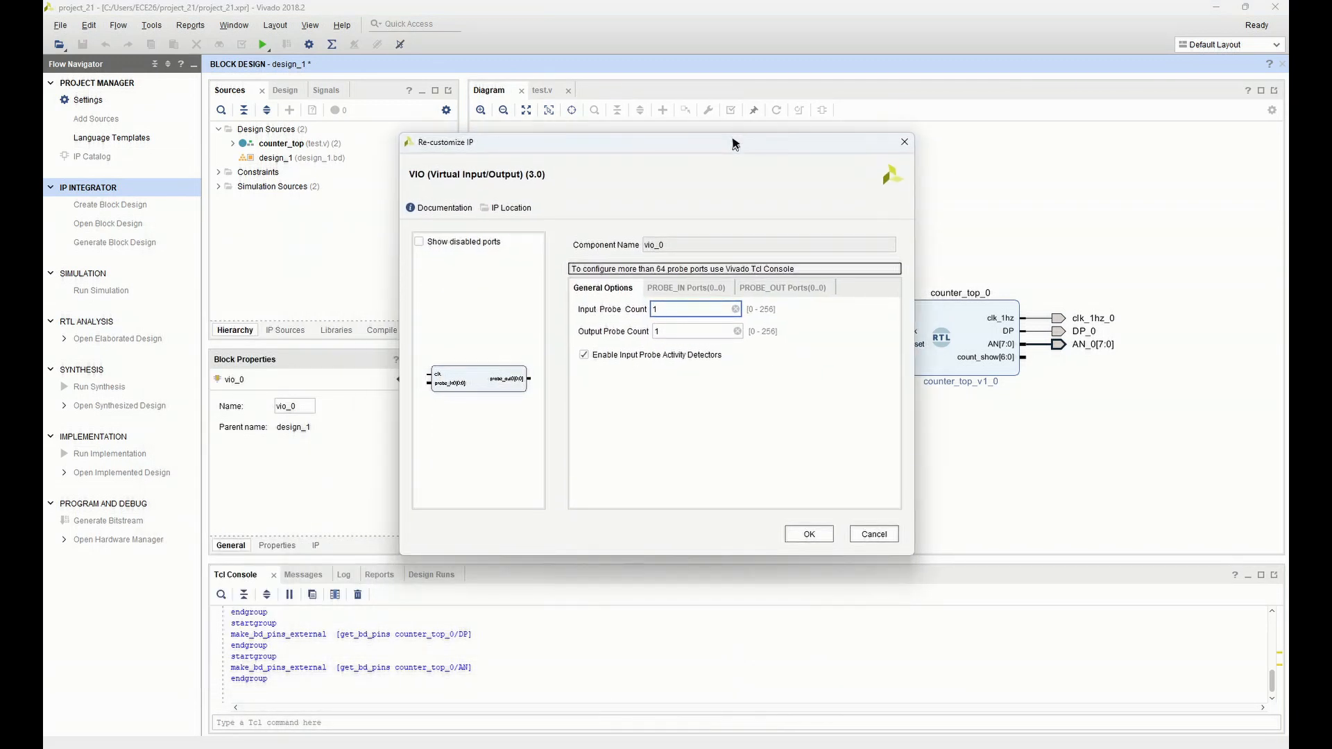
{"action": "left_click", "coordinate": [671, 294]}
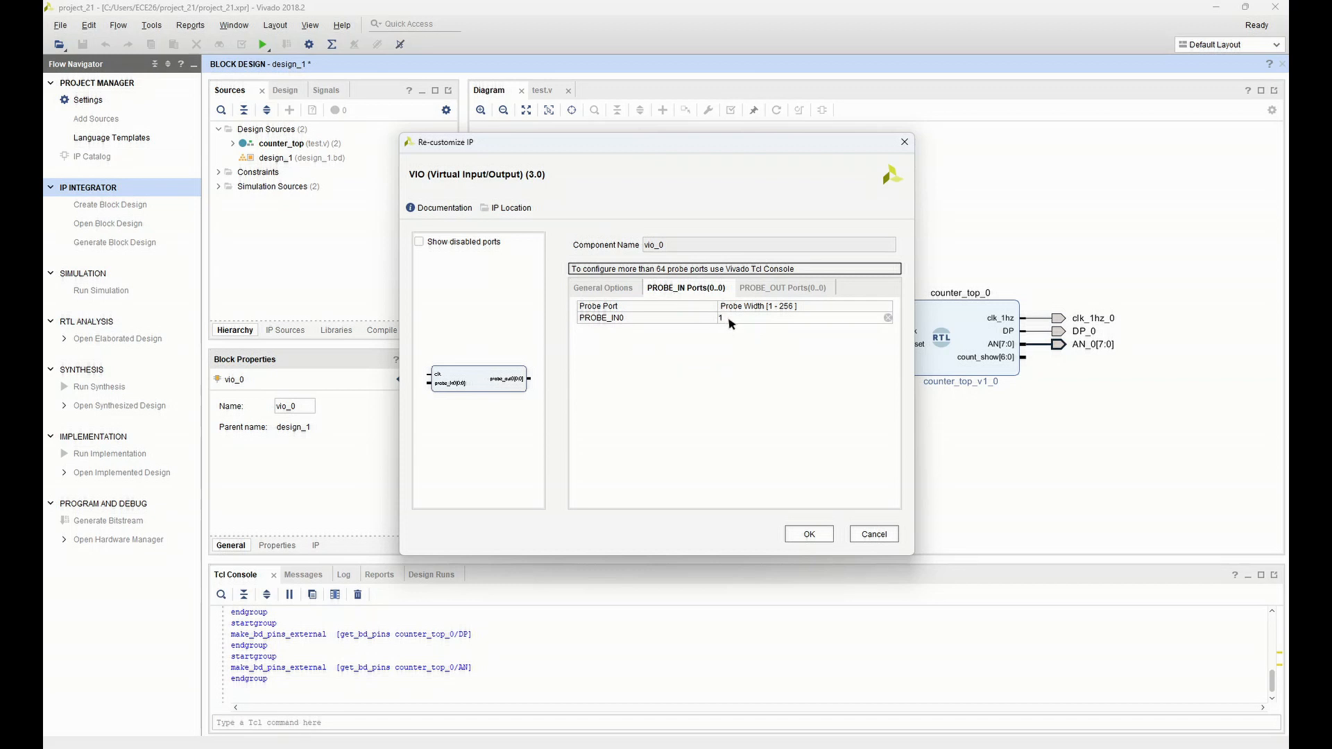
{"action": "left_click_drag", "start_coordinate": [729, 319], "coordinate": [704, 319]}
{"action": "left_click", "coordinate": [802, 535]}
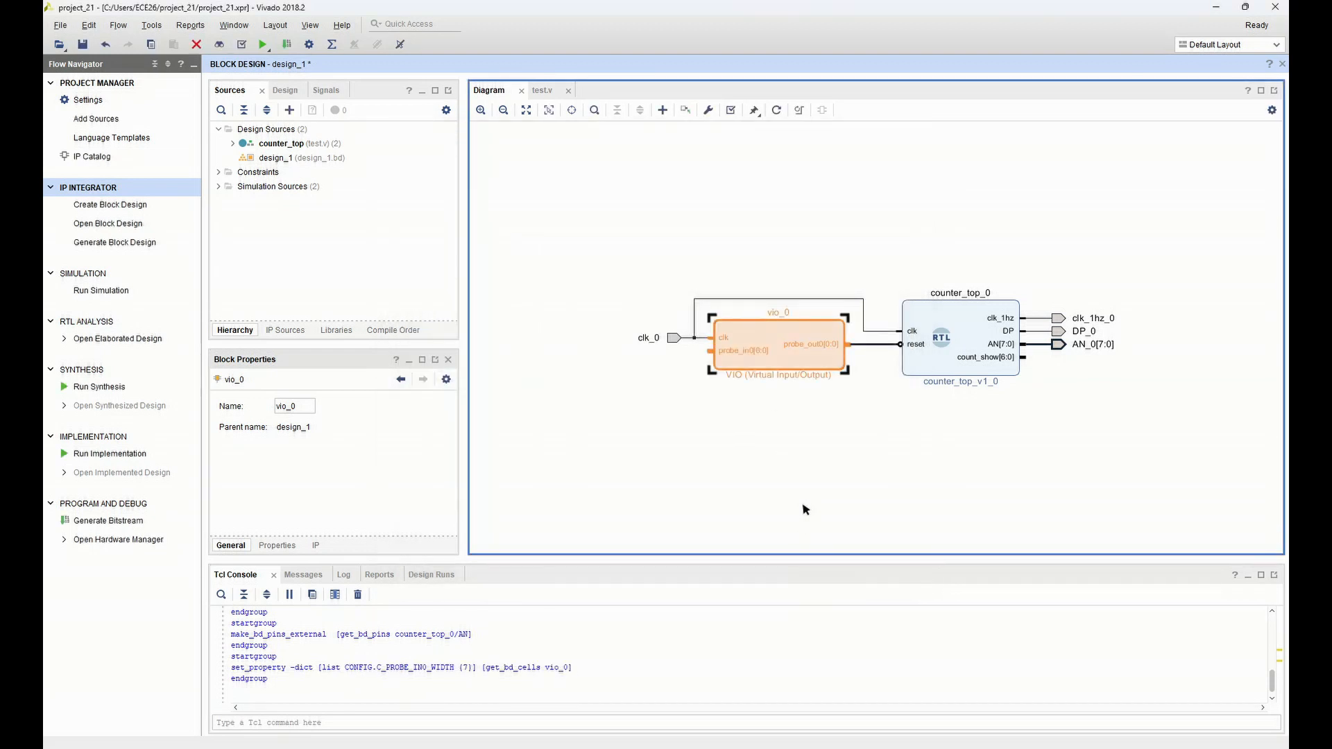
Connect counter_top's count_show[6:0] output to the VIO block's probe_in0 input and save the block design
{"action": "mouse_move", "coordinate": [1021, 358]}
{"action": "left_mouse_down"}
{"action": "mouse_move", "coordinate": [725, 408]}
{"action": "mouse_move", "coordinate": [709, 358]}
{"action": "left_mouse_up"}
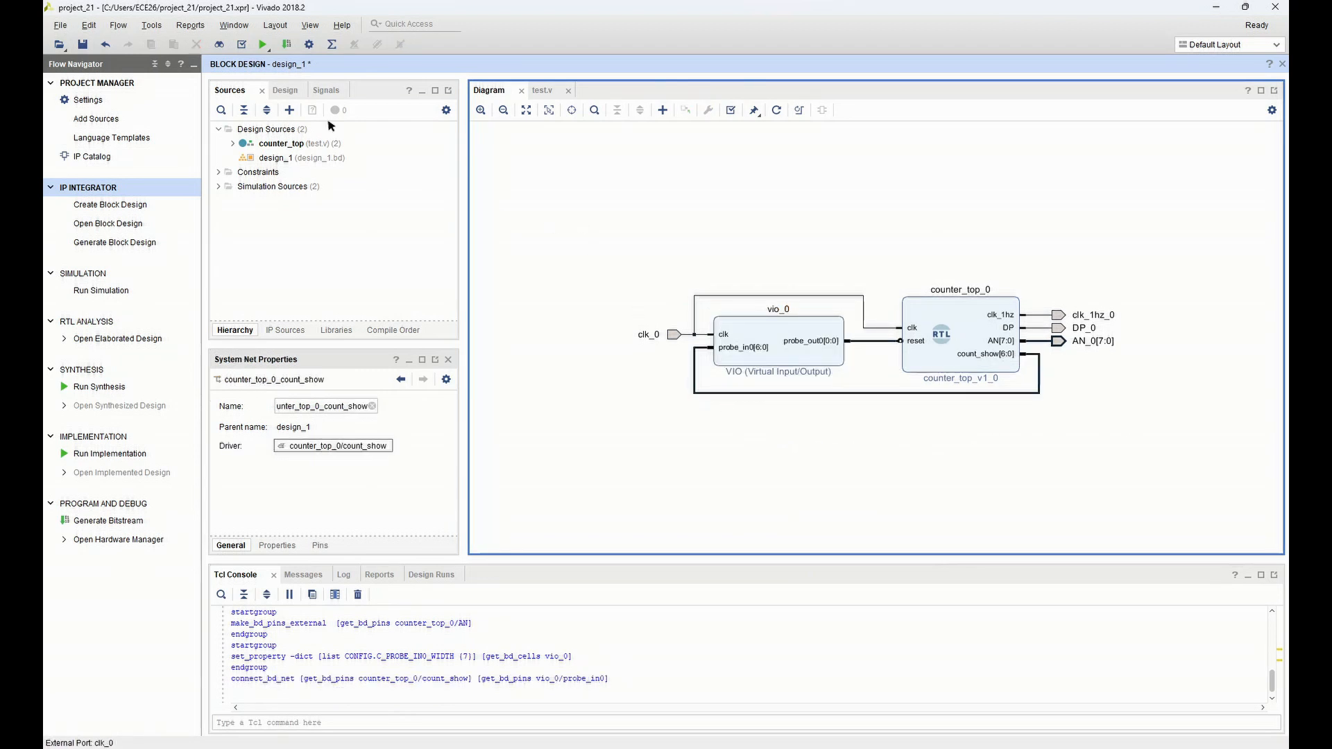
{"action": "left_click", "coordinate": [83, 44]}
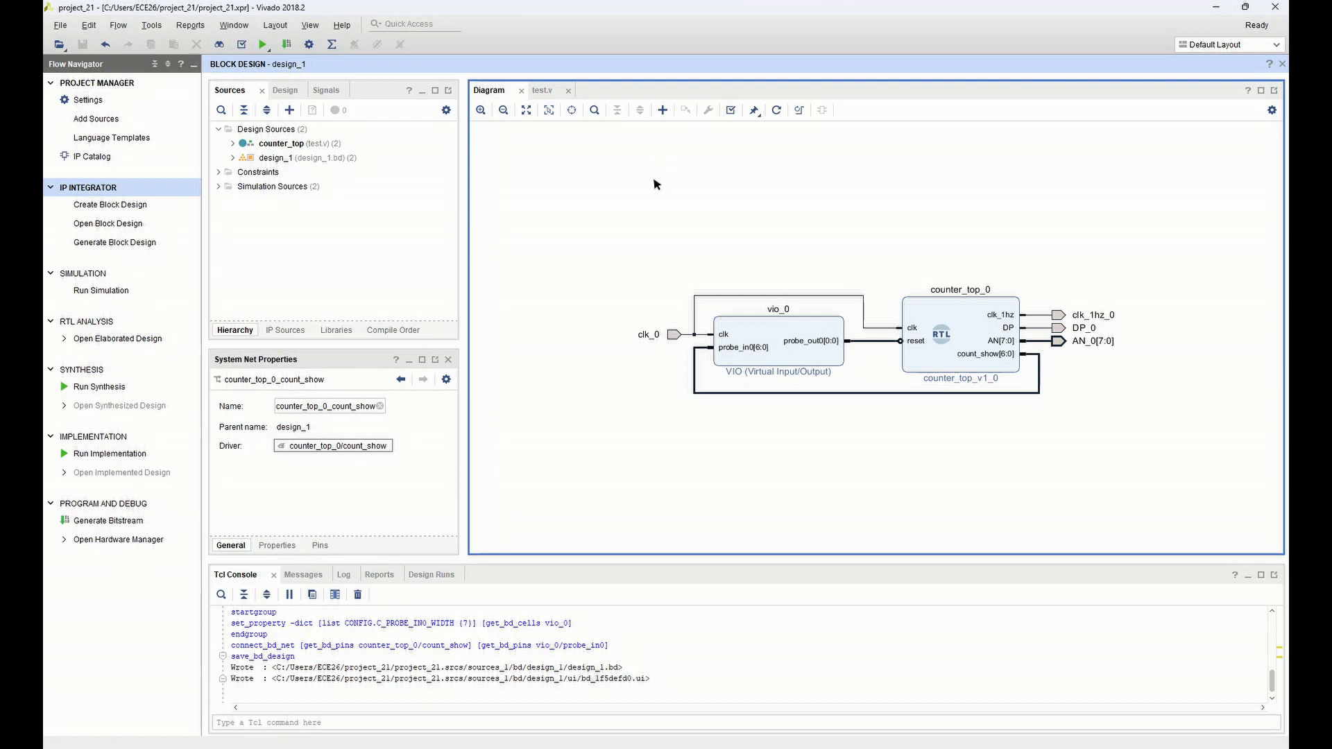
Add an ILA (Integrated Logic Analyzer) block to the block design
{"action": "left_click", "coordinate": [663, 111]}
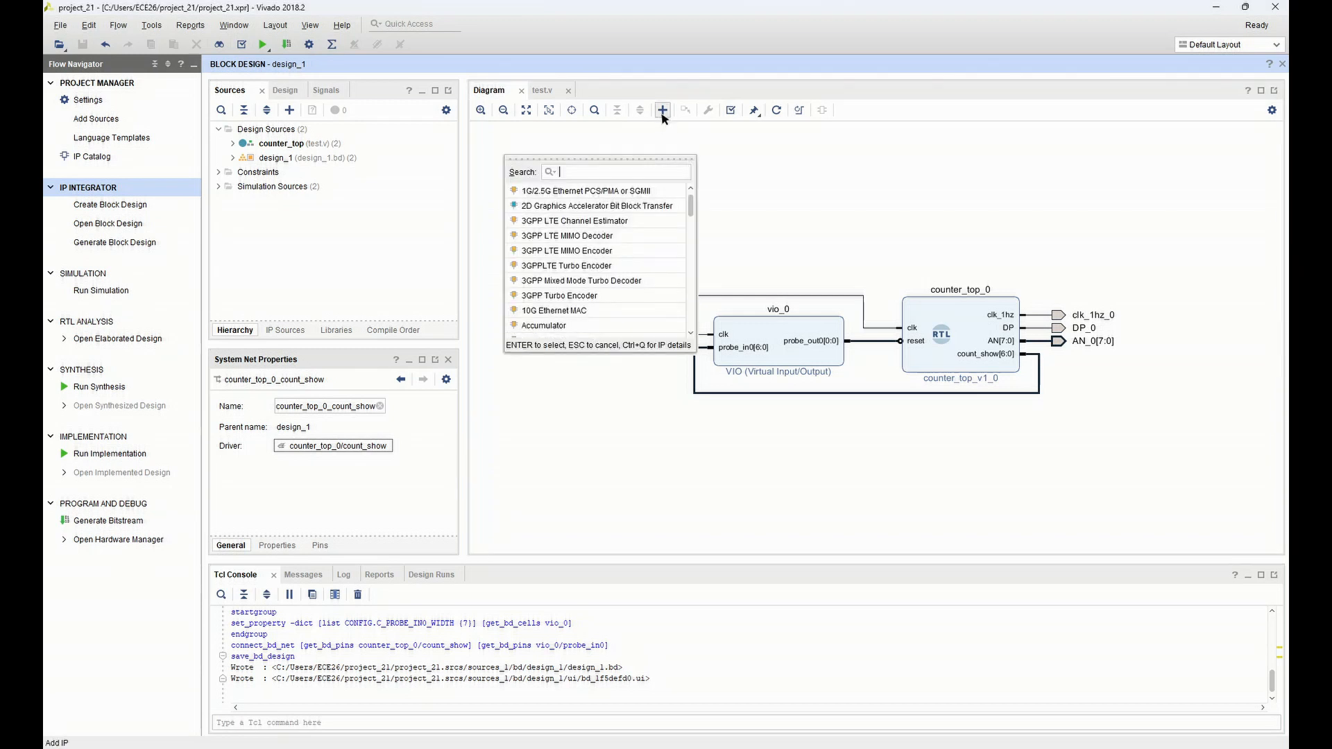
{"action": "type", "text": "ILA"}
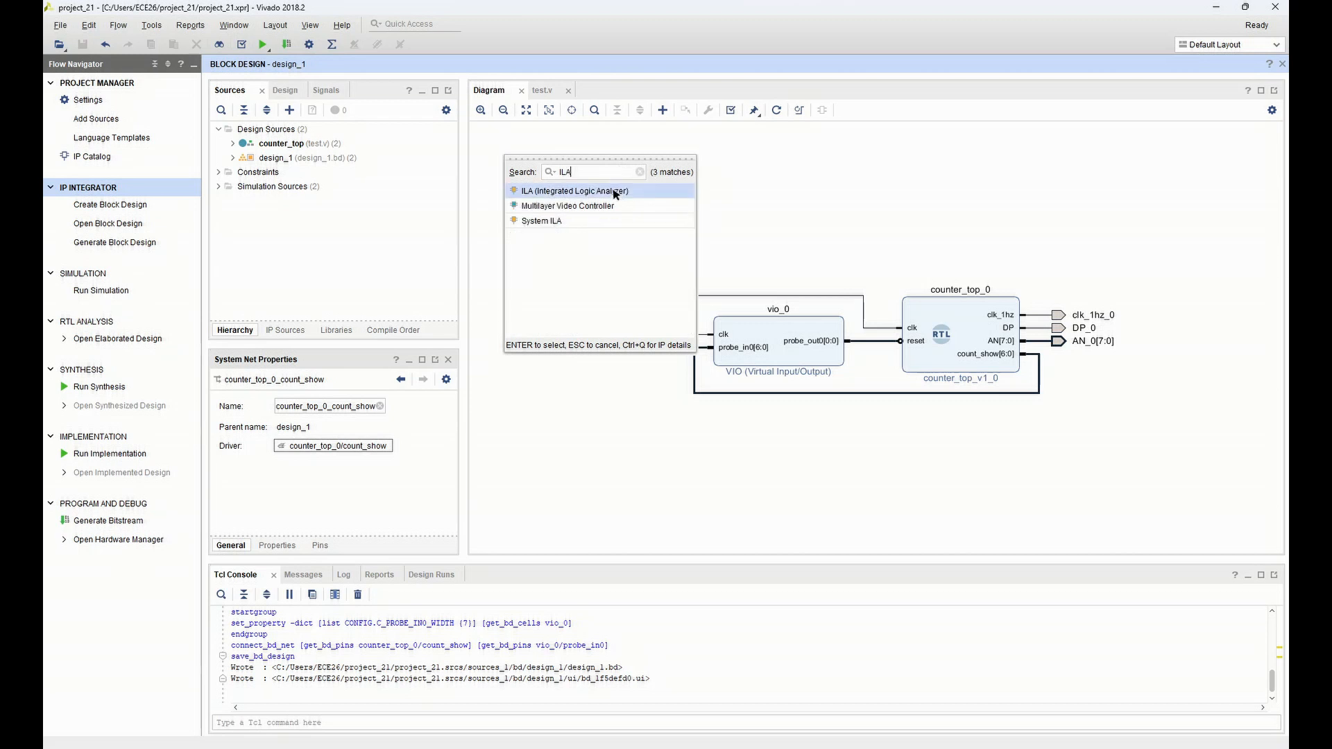
{"action": "double_click", "coordinate": [614, 194]}
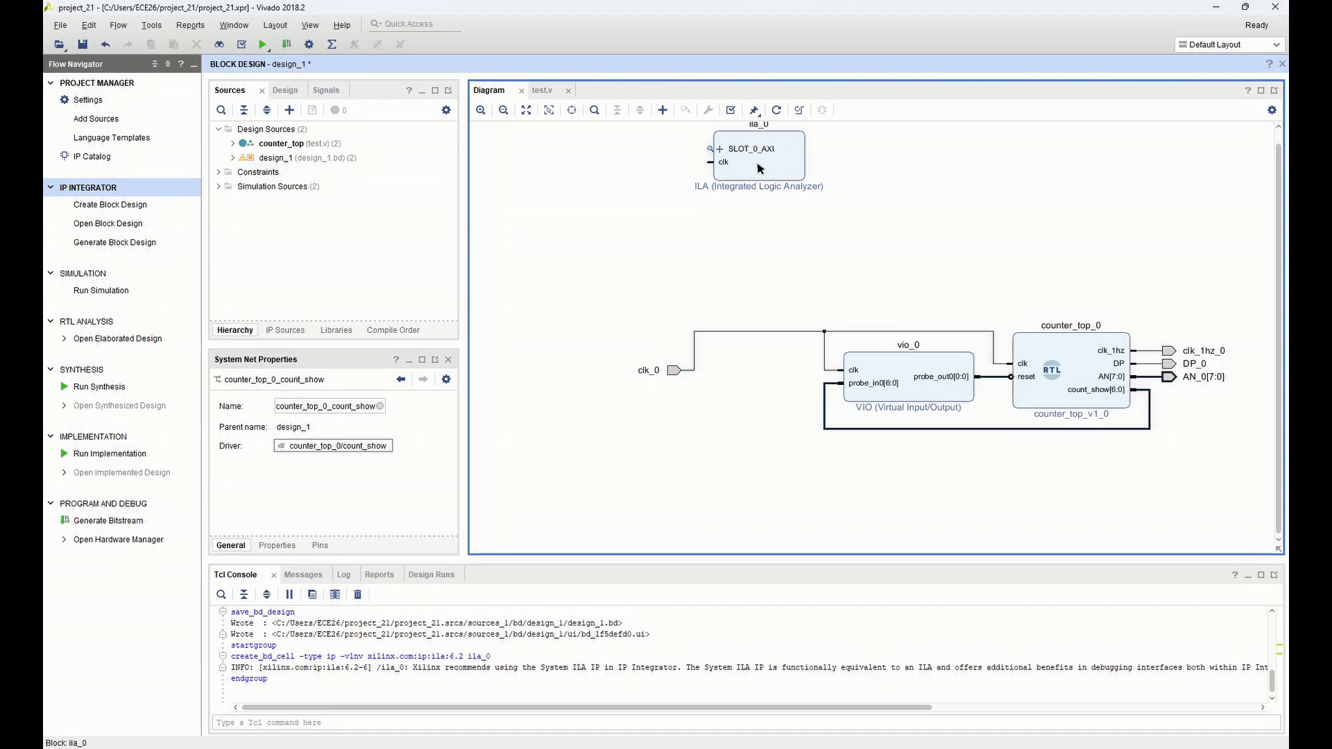
Re-customize the ILA block with the Native monitor type and a PROBE0 width of 7
{"action": "left_click", "coordinate": [760, 168]}
{"action": "double_click", "coordinate": [760, 169]}
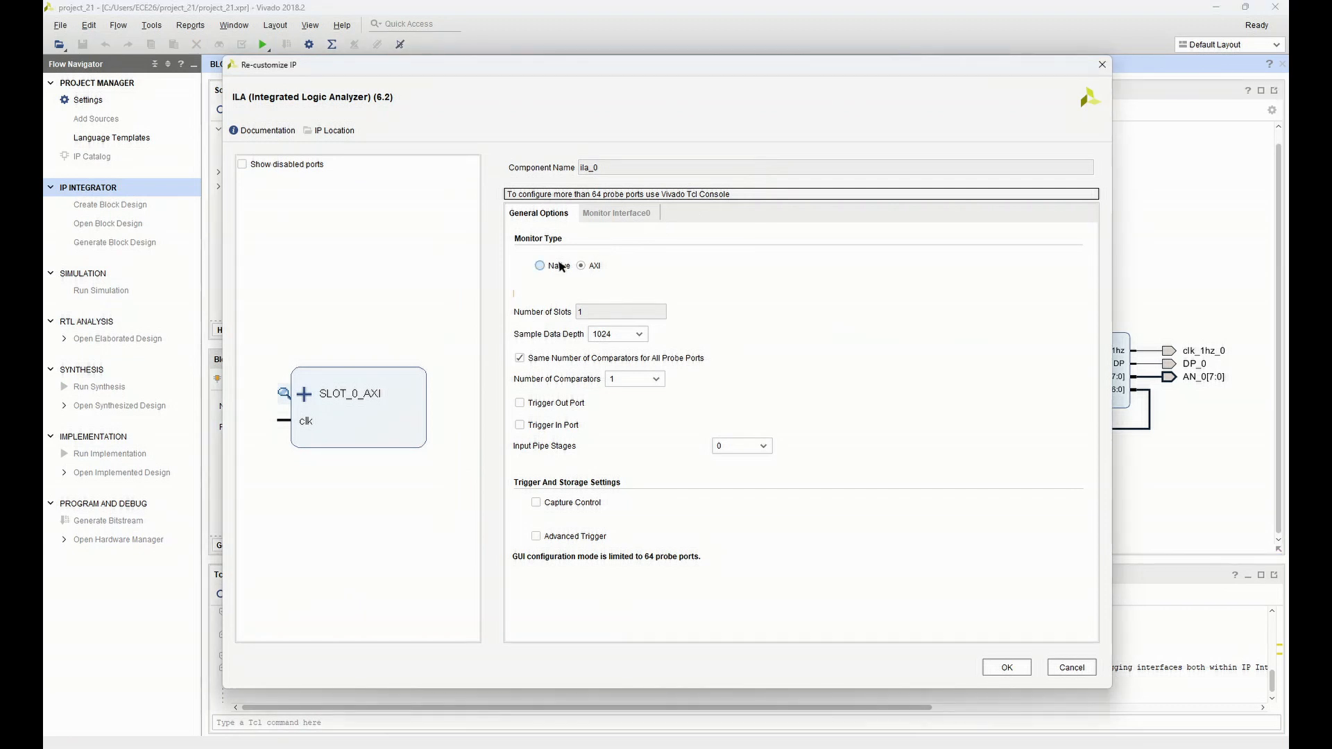
{"action": "left_click", "coordinate": [559, 268]}
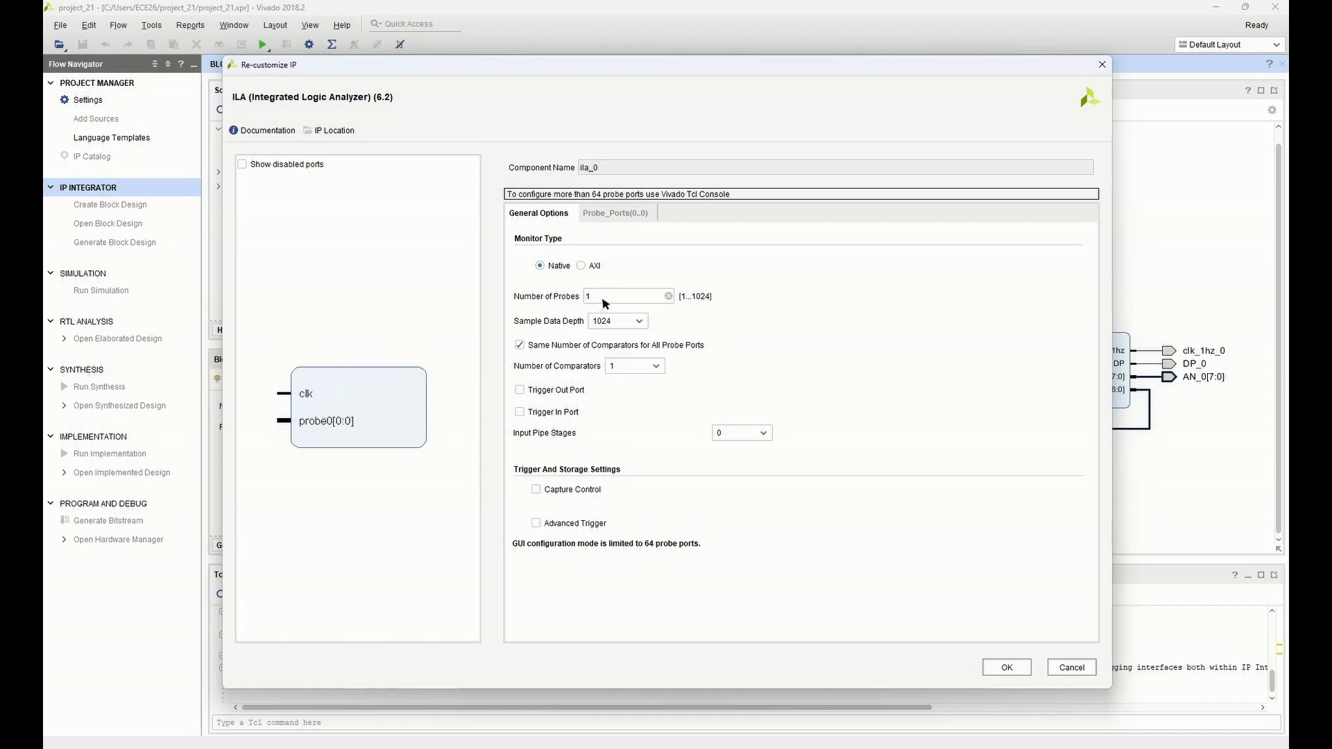
{"action": "left_click", "coordinate": [615, 213]}
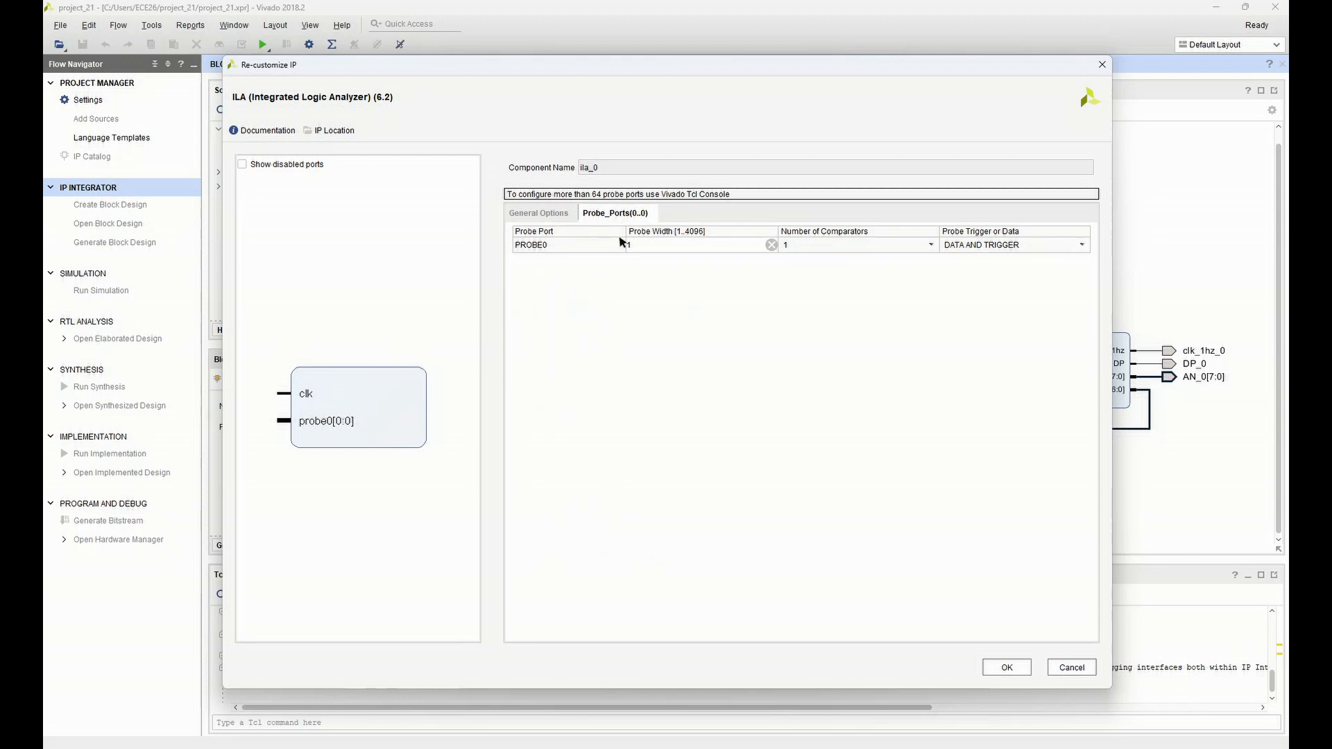
{"action": "left_click_drag", "start_coordinate": [634, 243], "coordinate": [589, 243]}
{"action": "type", "text": "7"}
{"action": "left_click", "coordinate": [1011, 668]}
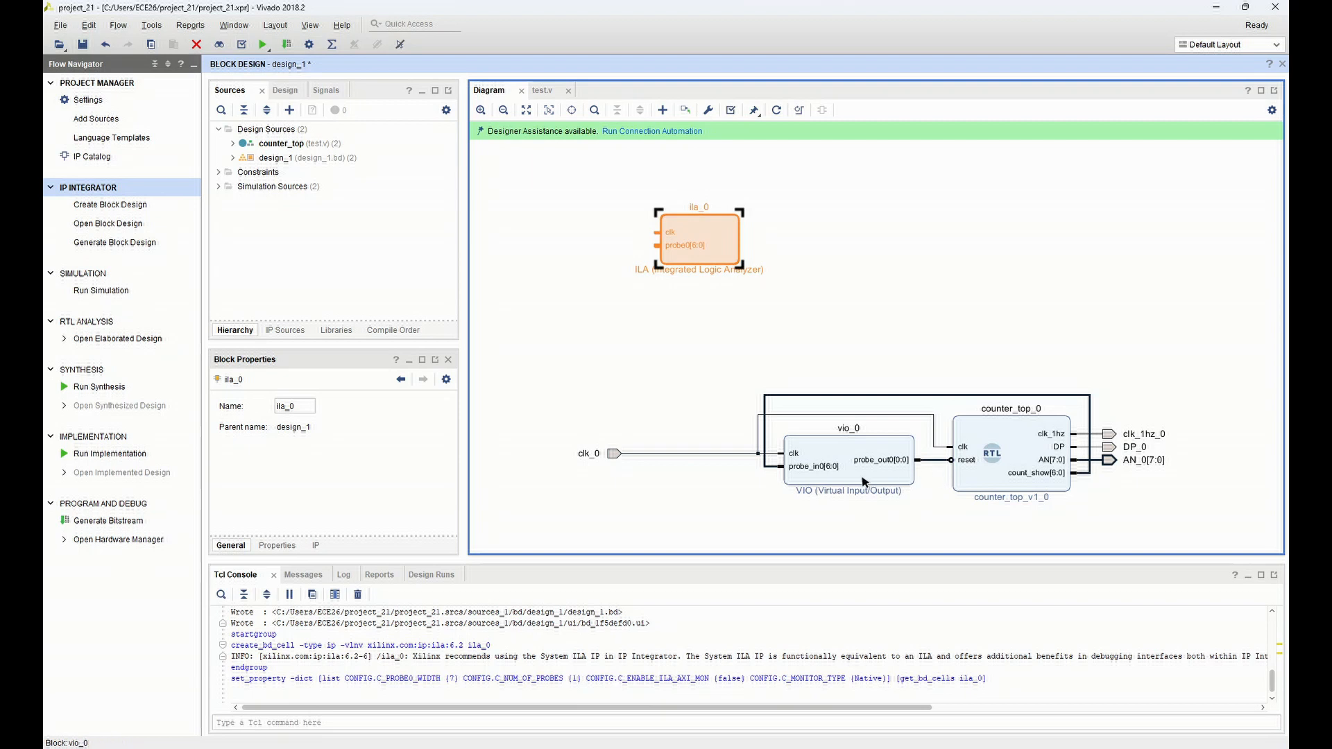
Connect the ILA block's probe0 input to the count_show net and its clk input to the clk_0 net
{"action": "left_click_drag", "start_coordinate": [658, 246], "coordinate": [761, 470]}
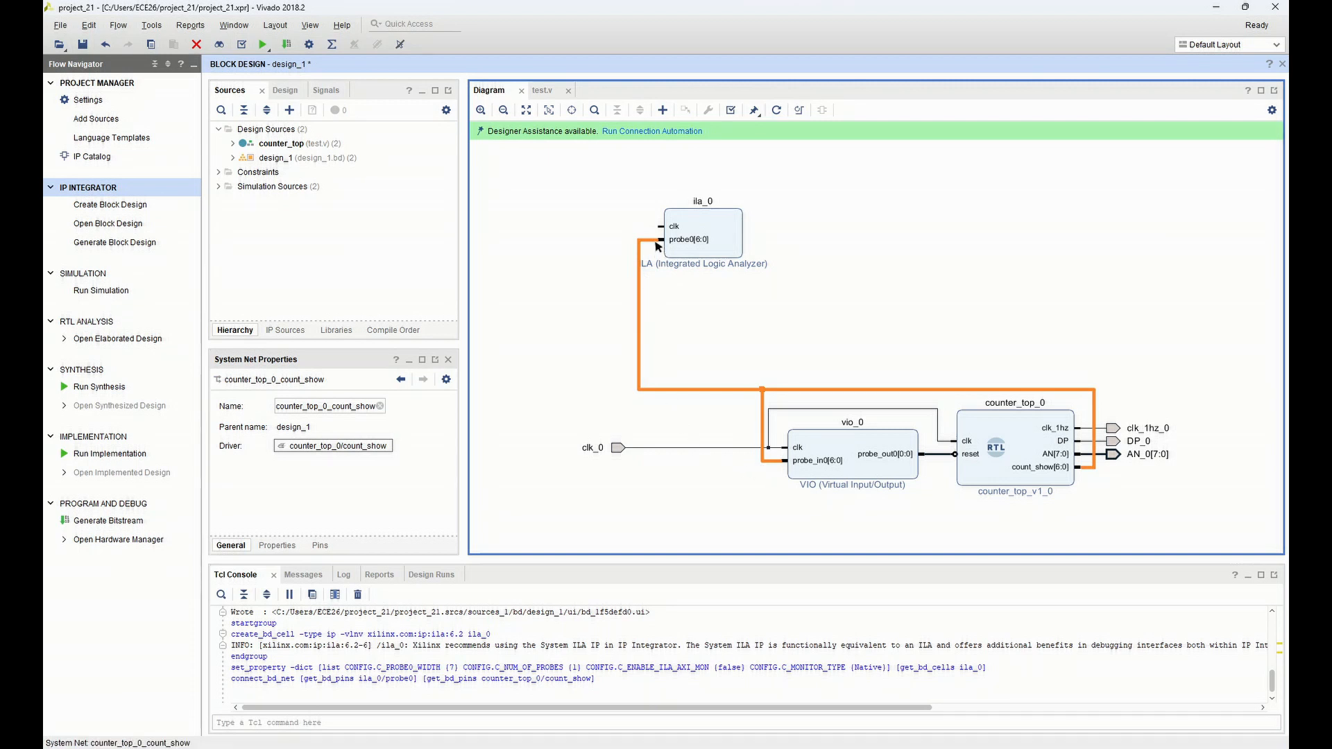
{"action": "left_click_drag", "start_coordinate": [661, 231], "coordinate": [664, 452]}
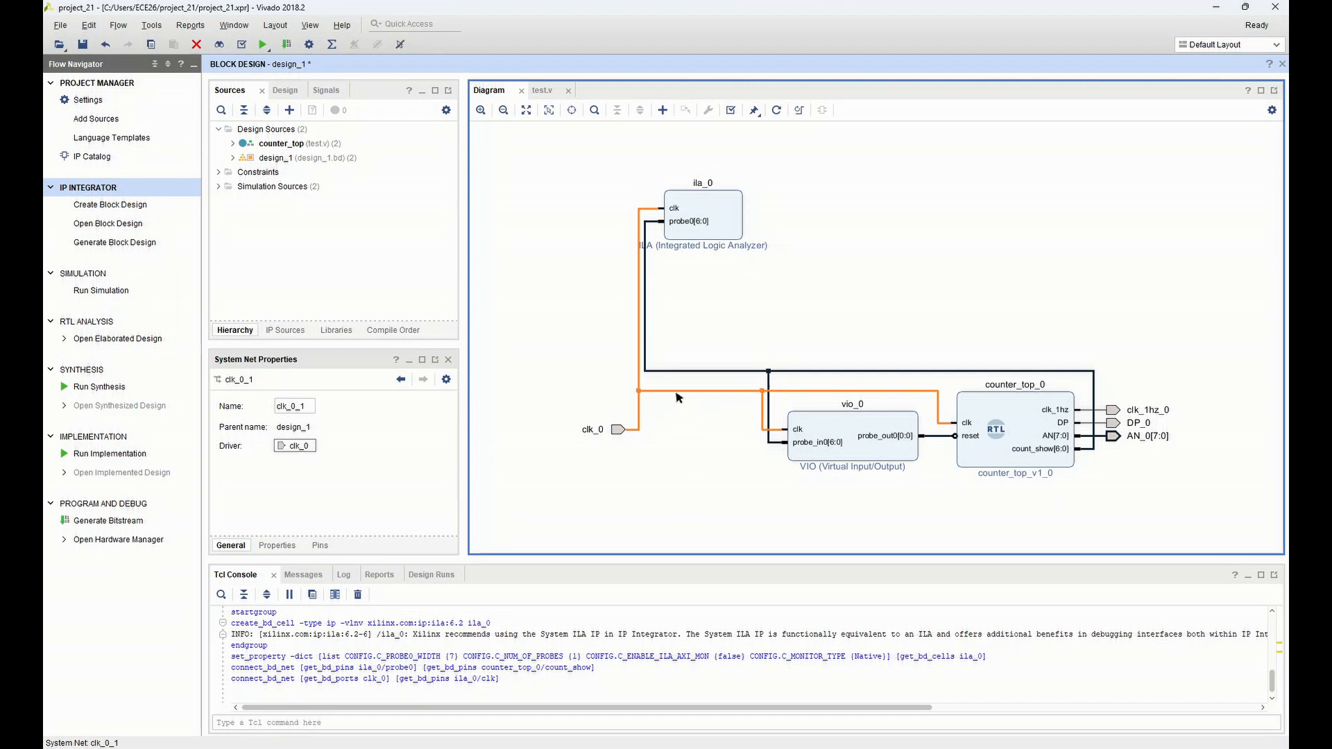
Add a Slice block to the block design and place it below and to the left of the VIO block
{"action": "left_click", "coordinate": [670, 114]}
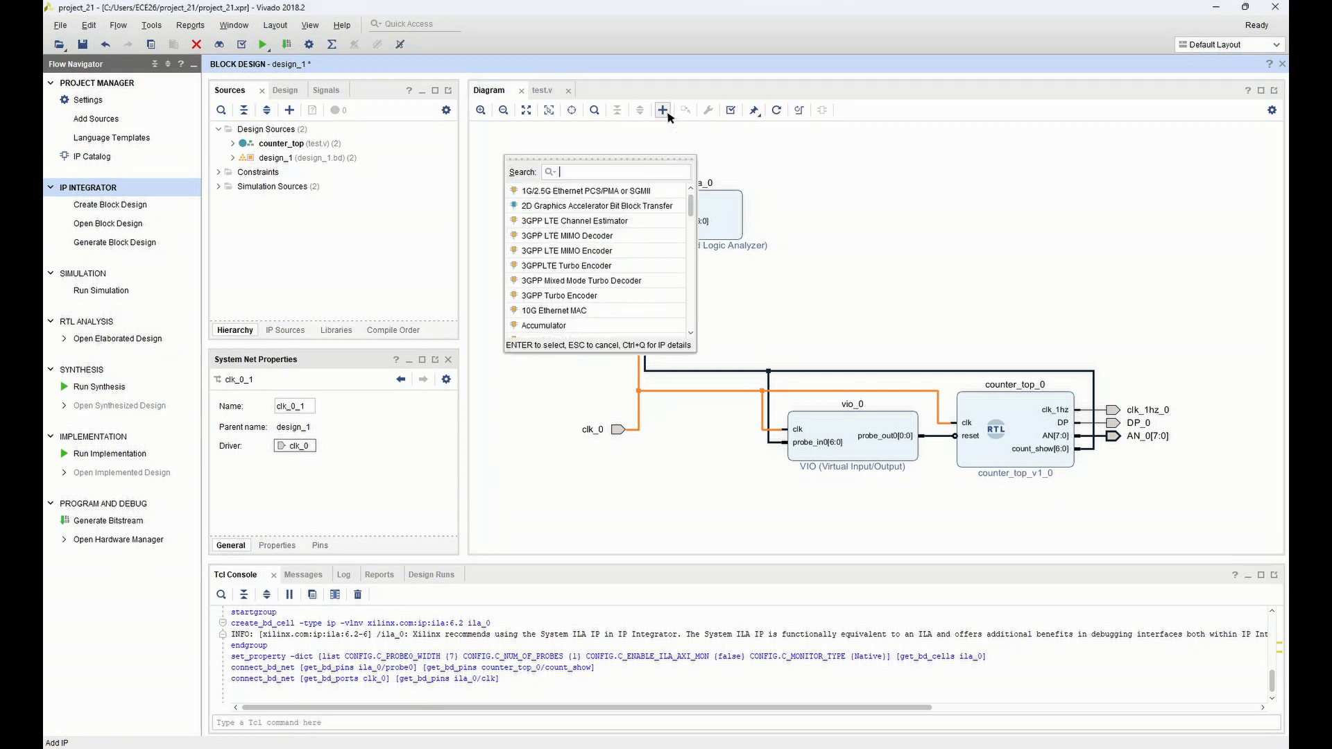
{"action": "type", "text": "sli"}
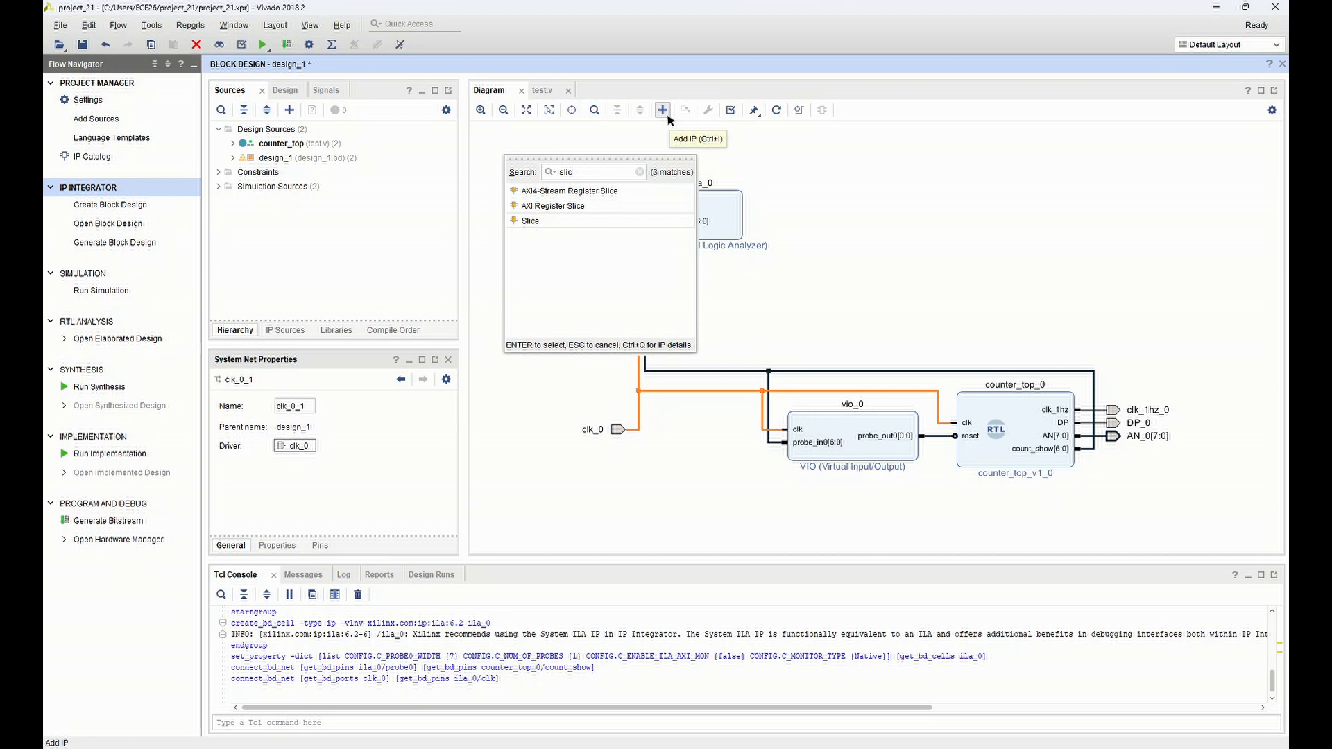
{"action": "type", "text": "c"}
{"action": "double_click", "coordinate": [575, 221]}
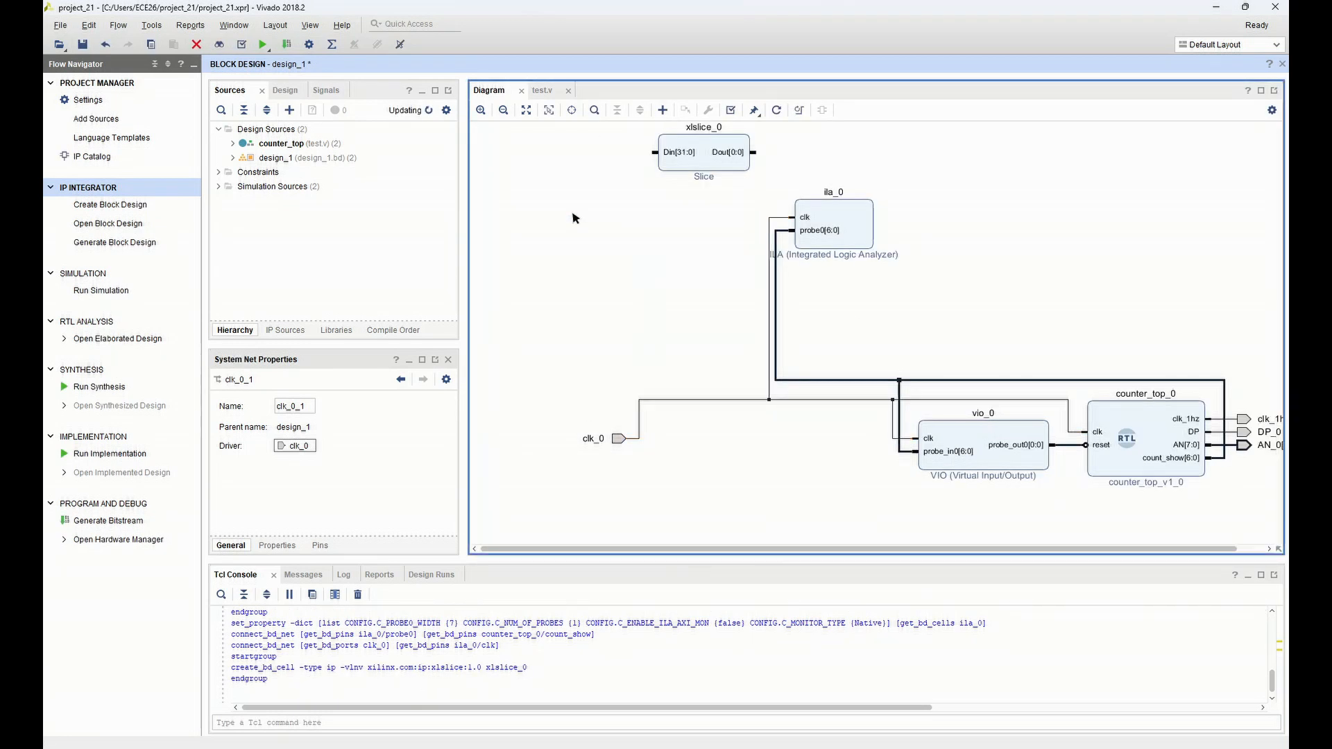
{"action": "left_click_drag", "start_coordinate": [730, 153], "coordinate": [749, 437]}
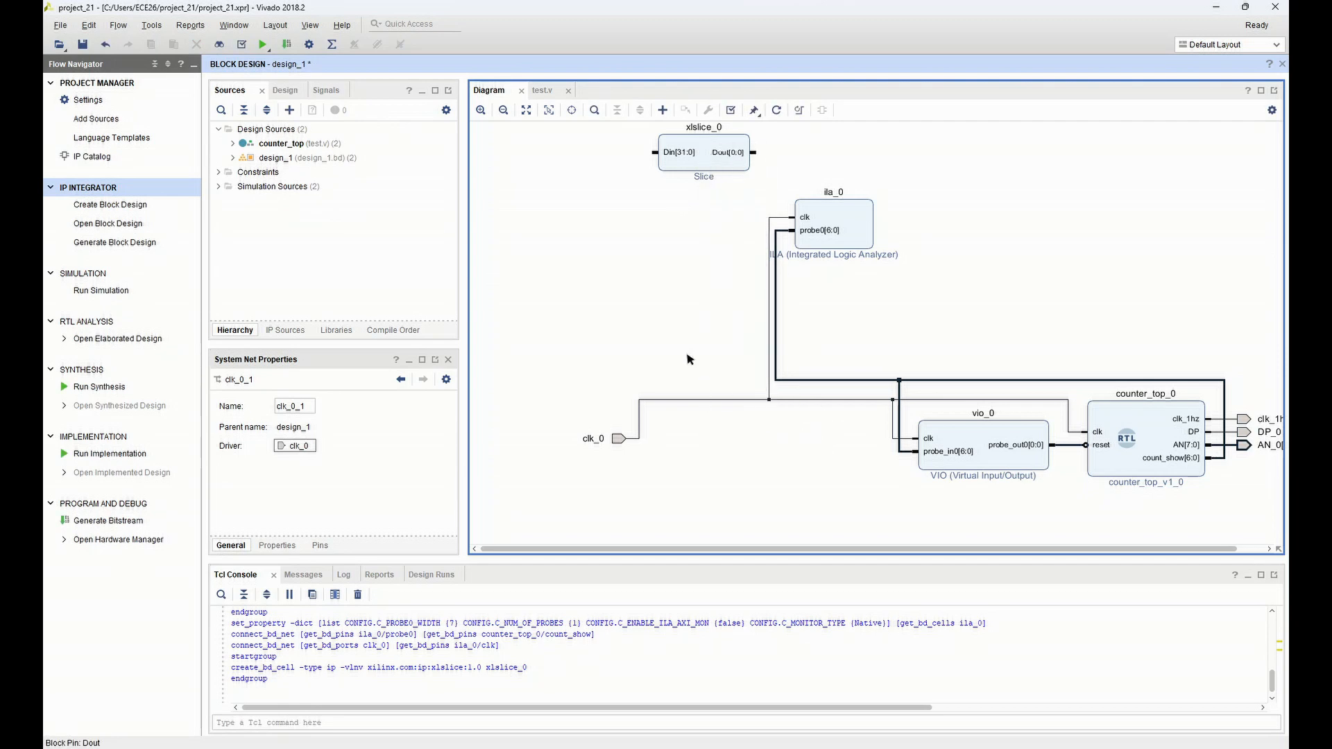
{"action": "scroll", "coordinate": [696, 214], "scroll_direction": "up", "scroll_amount": 2}
{"action": "left_click", "coordinate": [526, 110]}
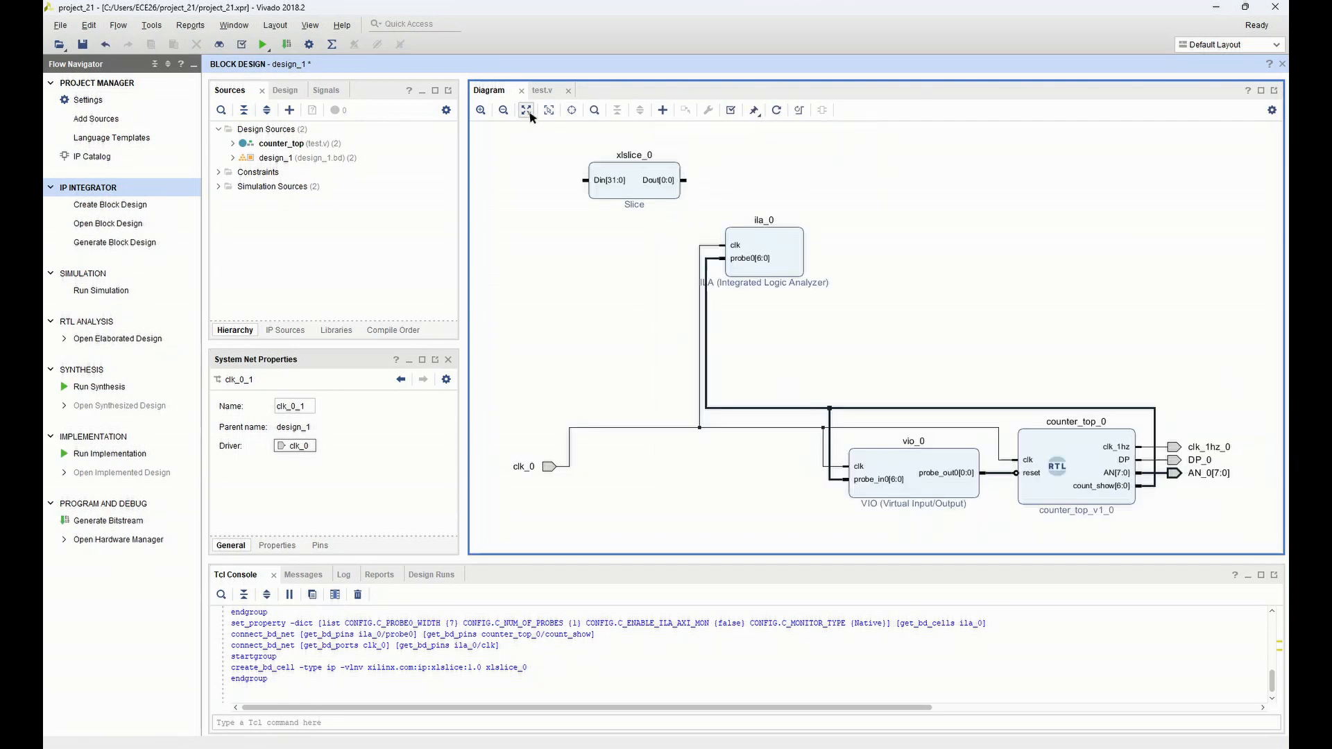
{"action": "left_click_drag", "start_coordinate": [654, 176], "coordinate": [826, 514]}
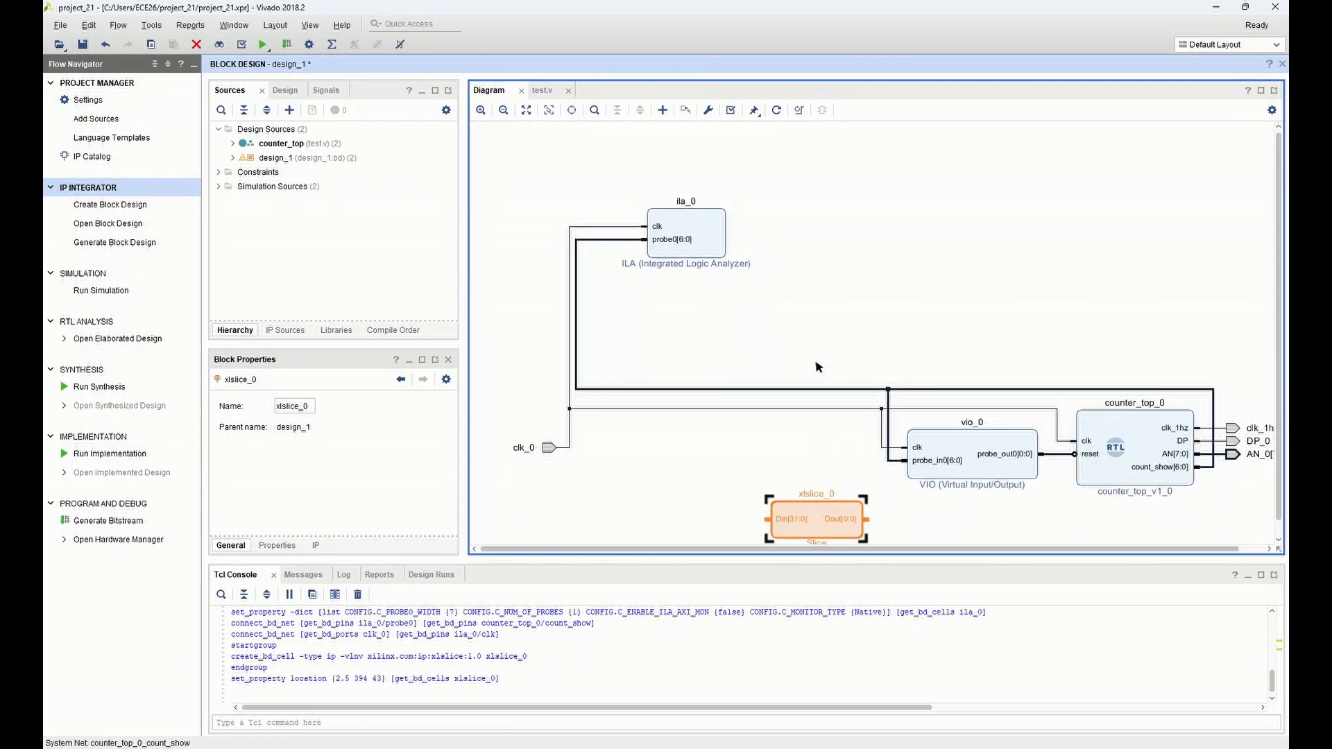
{"action": "left_click", "coordinate": [526, 109]}
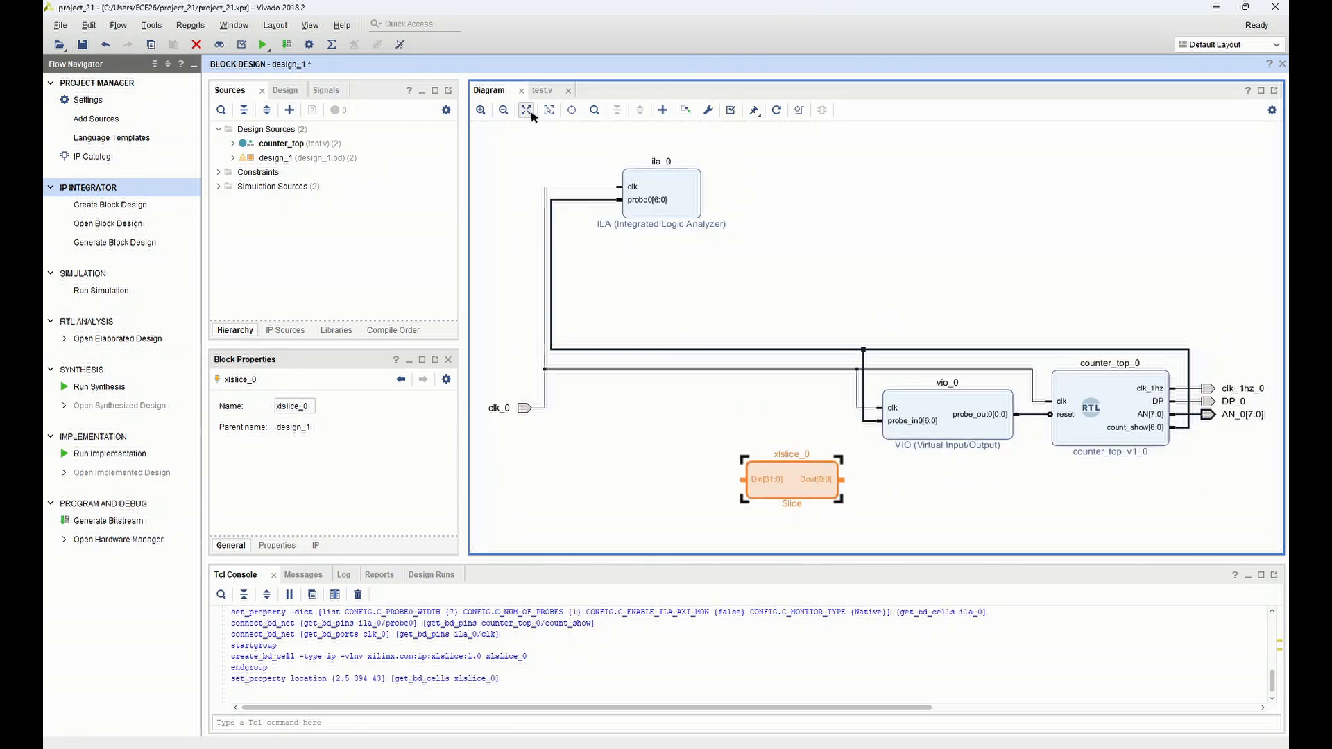
{"action": "left_click_drag", "start_coordinate": [801, 493], "coordinate": [842, 506]}
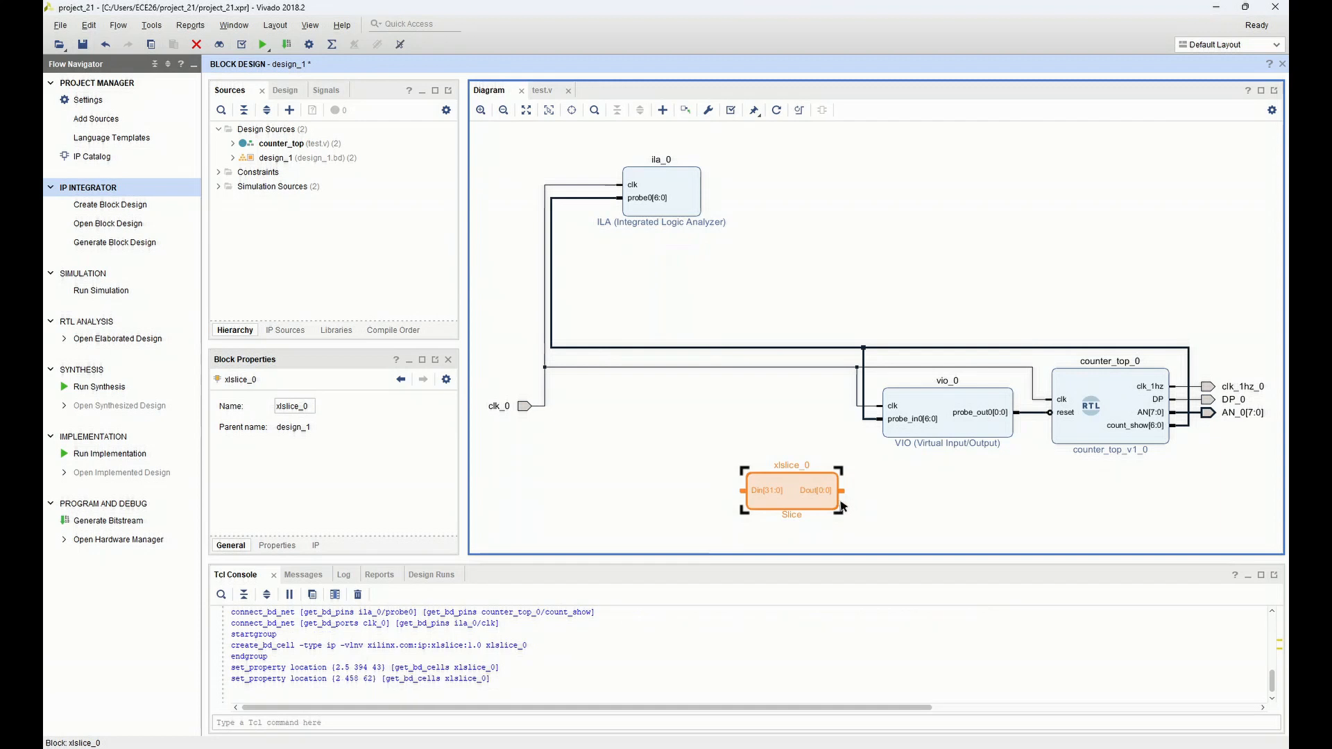
{"action": "left_click", "coordinate": [815, 493]}
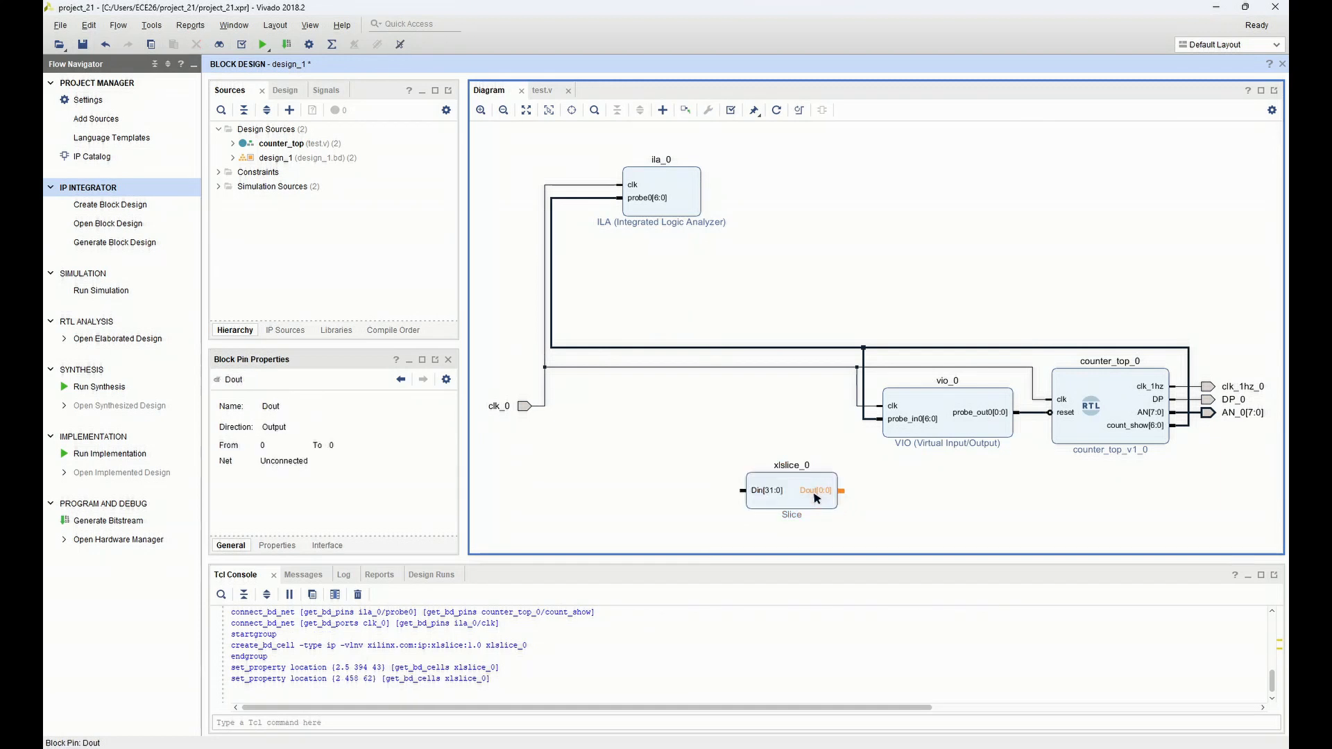
Re-customize the Slice block with a Din Width of 7, Din Down To of 6 and Dout Width of 7
{"action": "double_click", "coordinate": [816, 482]}
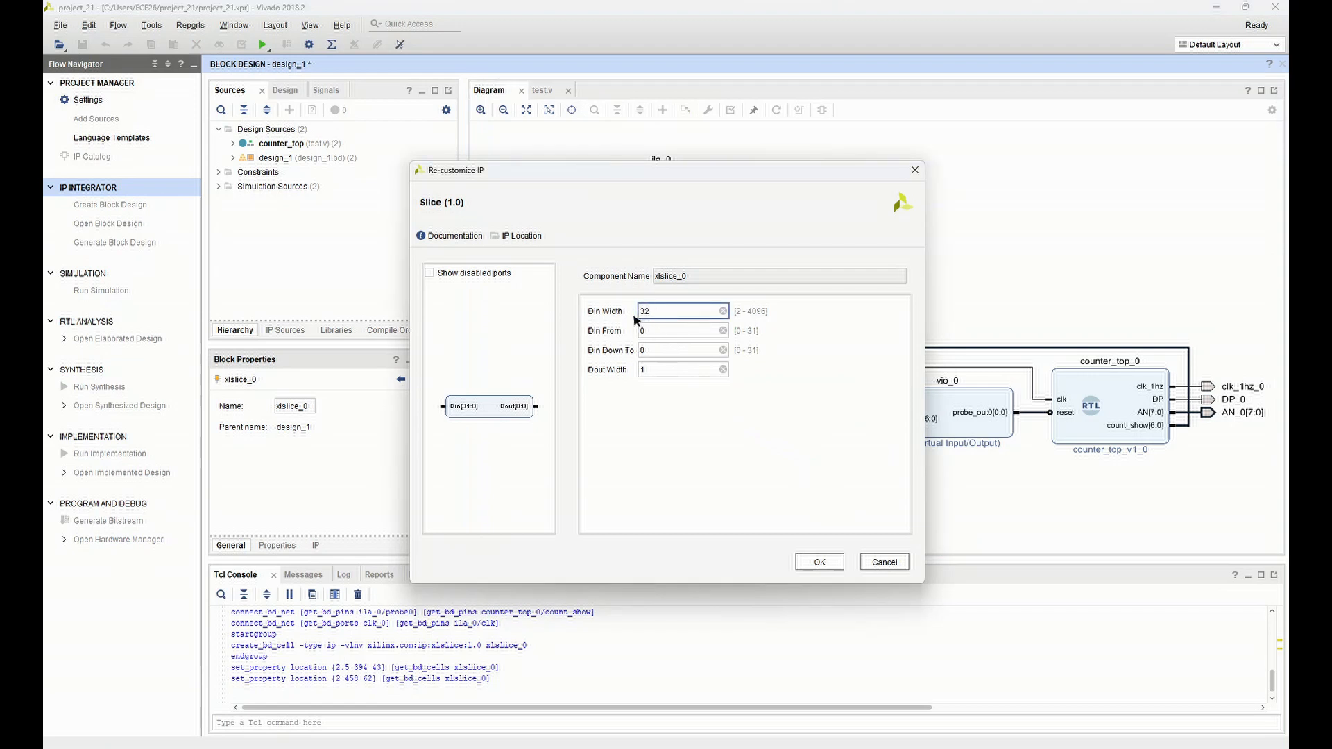
{"action": "left_click_drag", "start_coordinate": [649, 306], "coordinate": [642, 304]}
{"action": "left_click", "coordinate": [669, 351]}
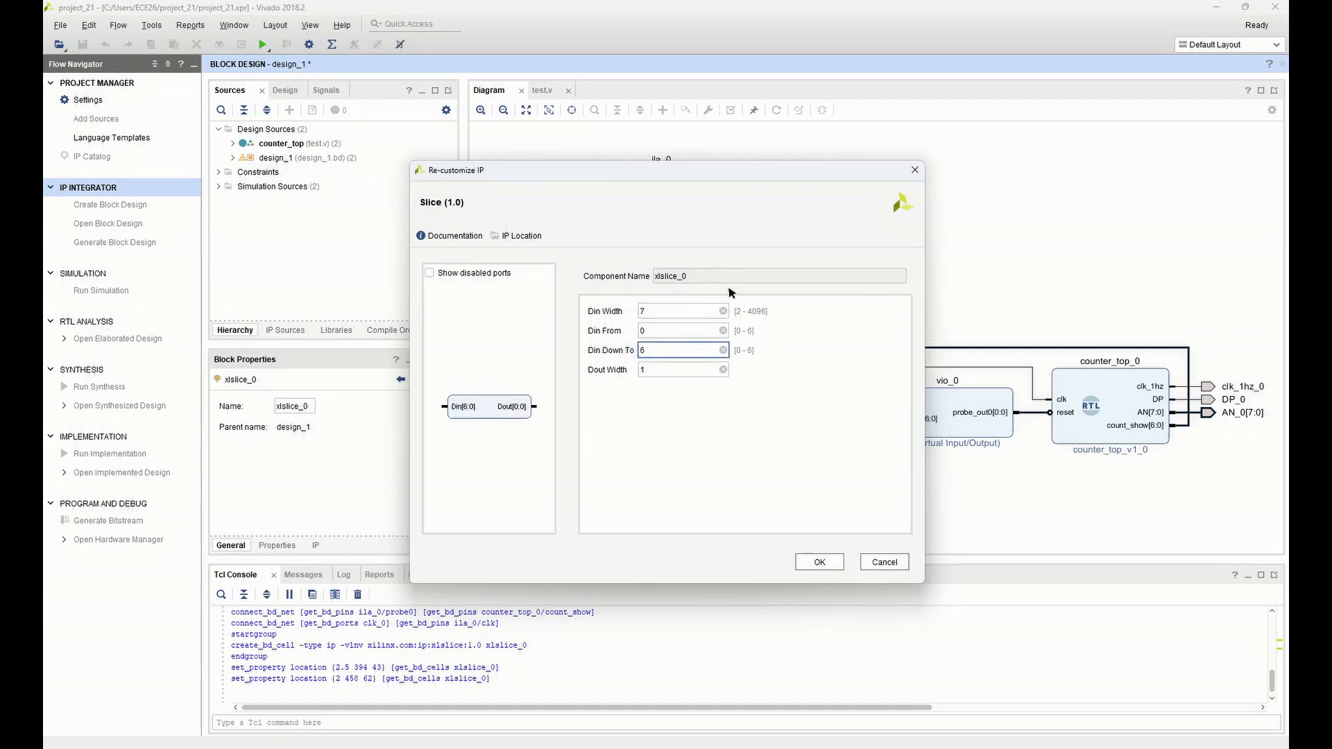
{"action": "left_click", "coordinate": [690, 370]}
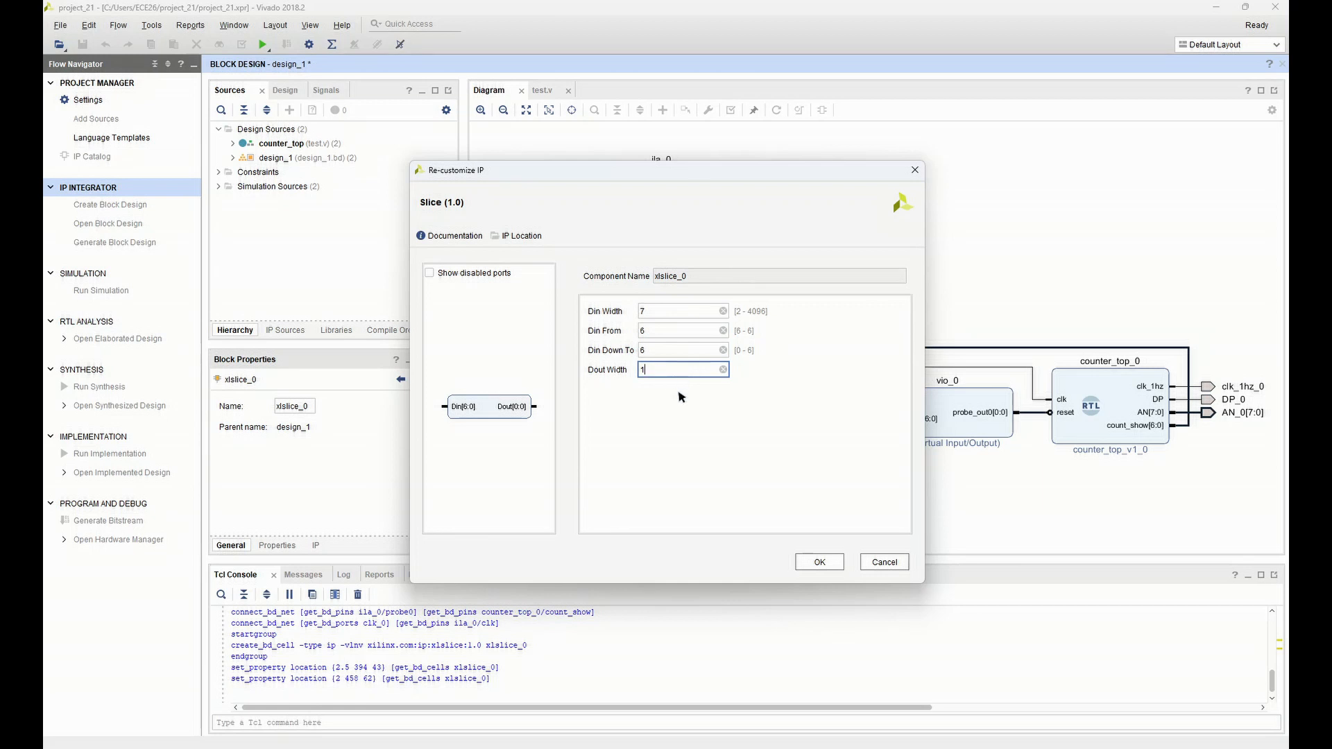
{"action": "left_click_drag", "start_coordinate": [653, 370], "coordinate": [632, 368]}
{"action": "type", "text": "7"}
{"action": "left_click", "coordinate": [817, 562]}
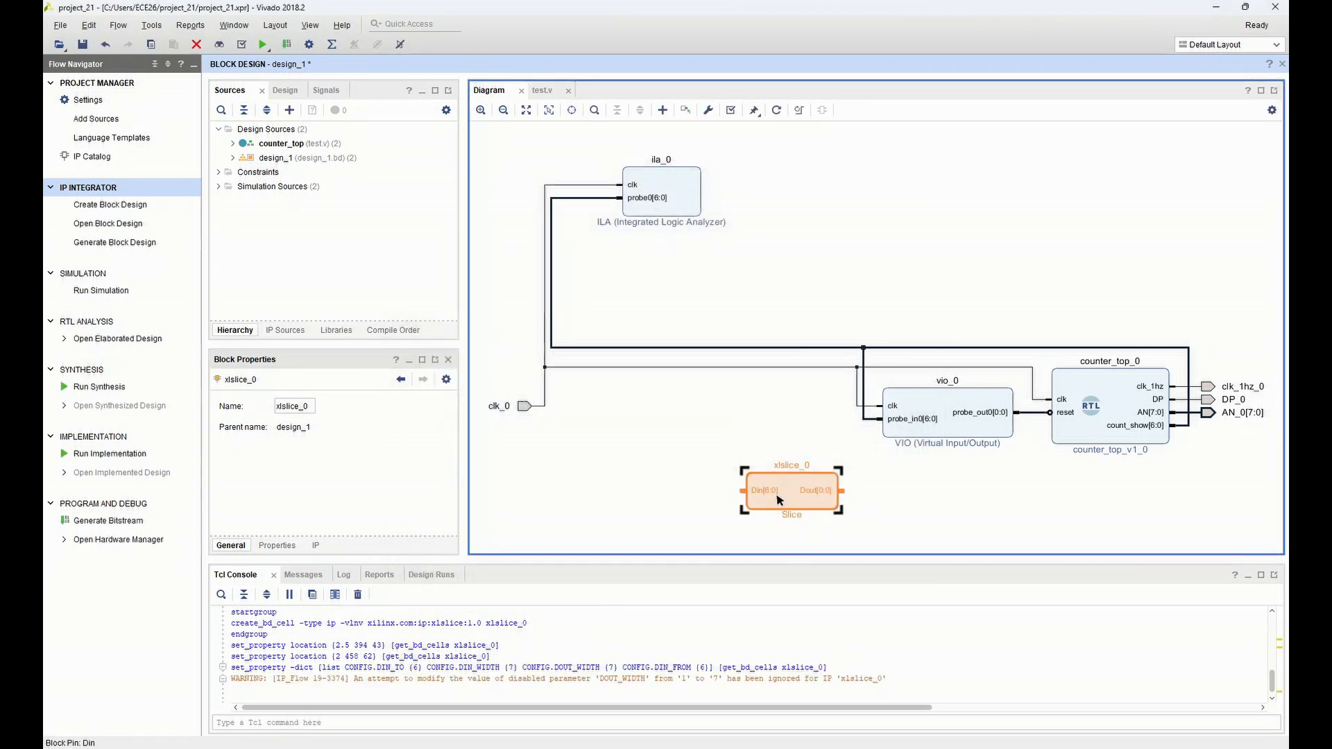
Re-customize the Slice block again, setting Din Down To to 0 so that it passes bits 6 to 0
{"action": "double_click", "coordinate": [788, 501]}
{"action": "left_click", "coordinate": [656, 333]}
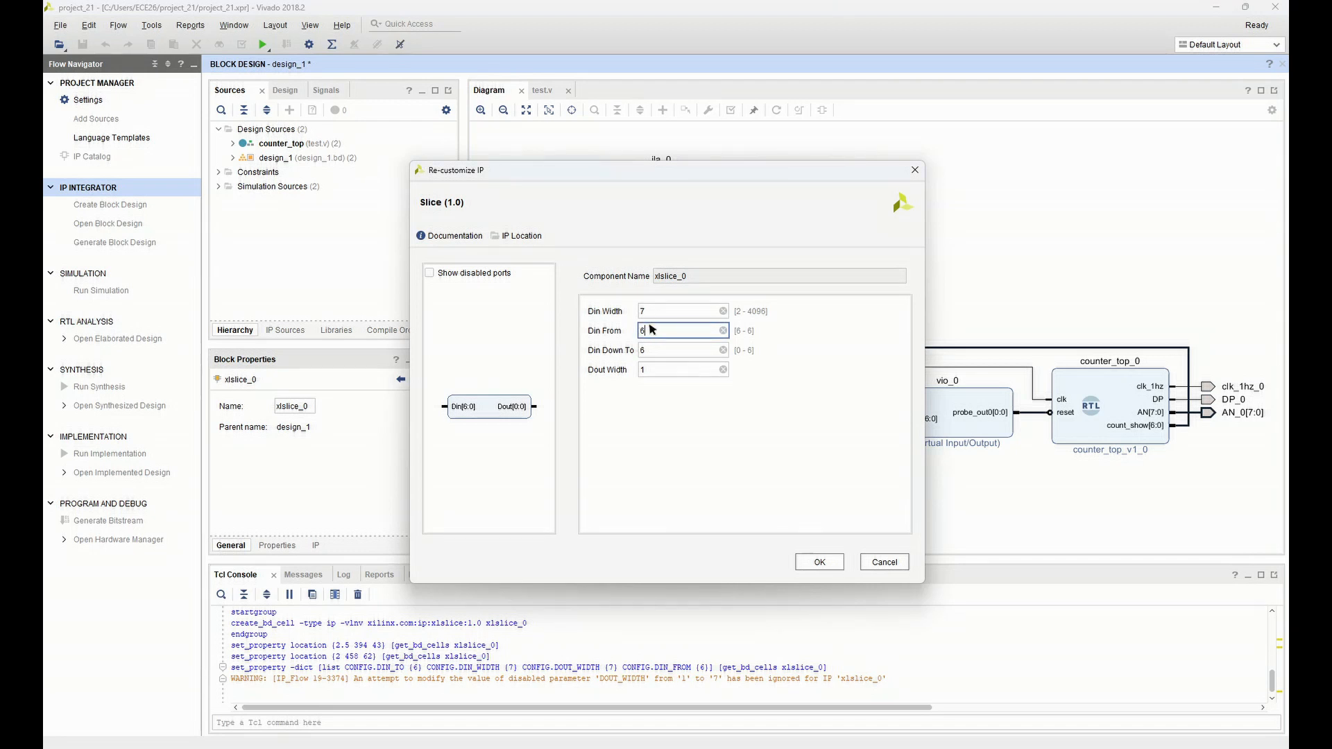
{"action": "left_click", "coordinate": [652, 351]}
{"action": "left_click_drag", "start_coordinate": [651, 350], "coordinate": [627, 350]}
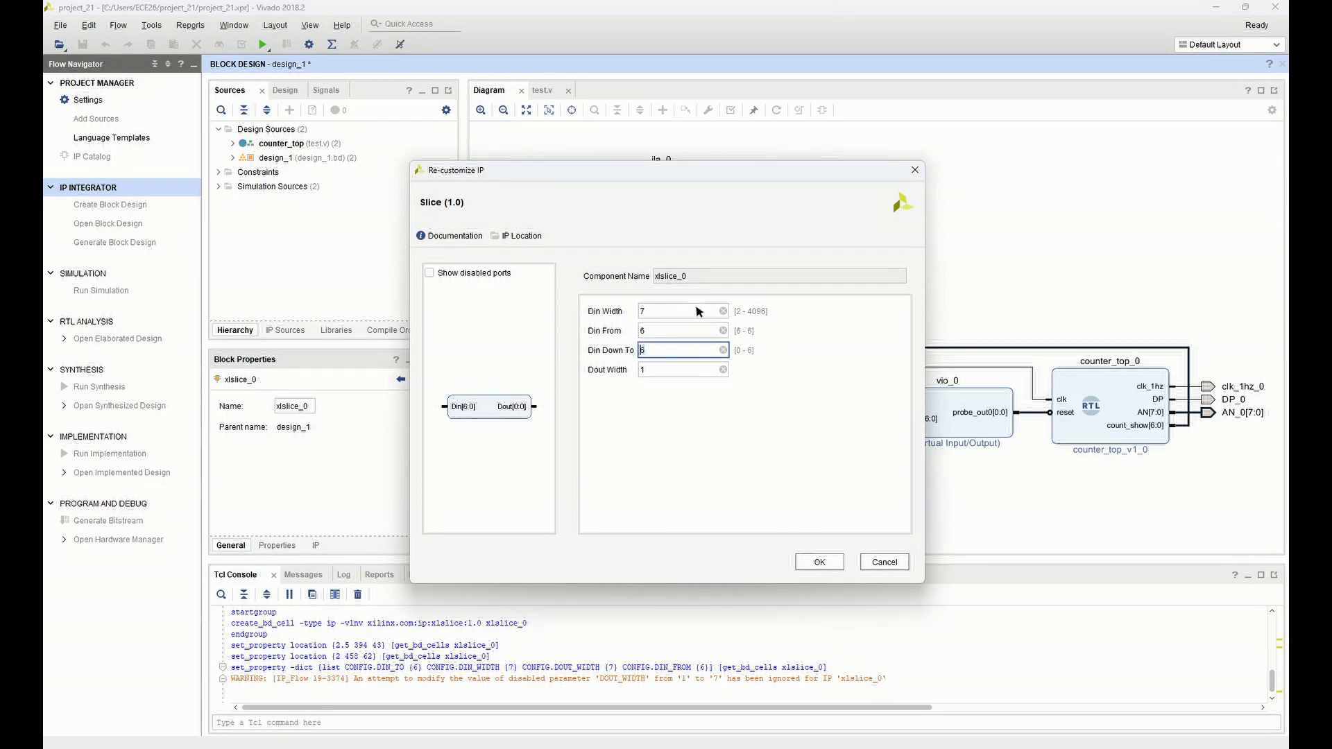
{"action": "type", "text": "0"}
{"action": "left_click", "coordinate": [656, 371]}
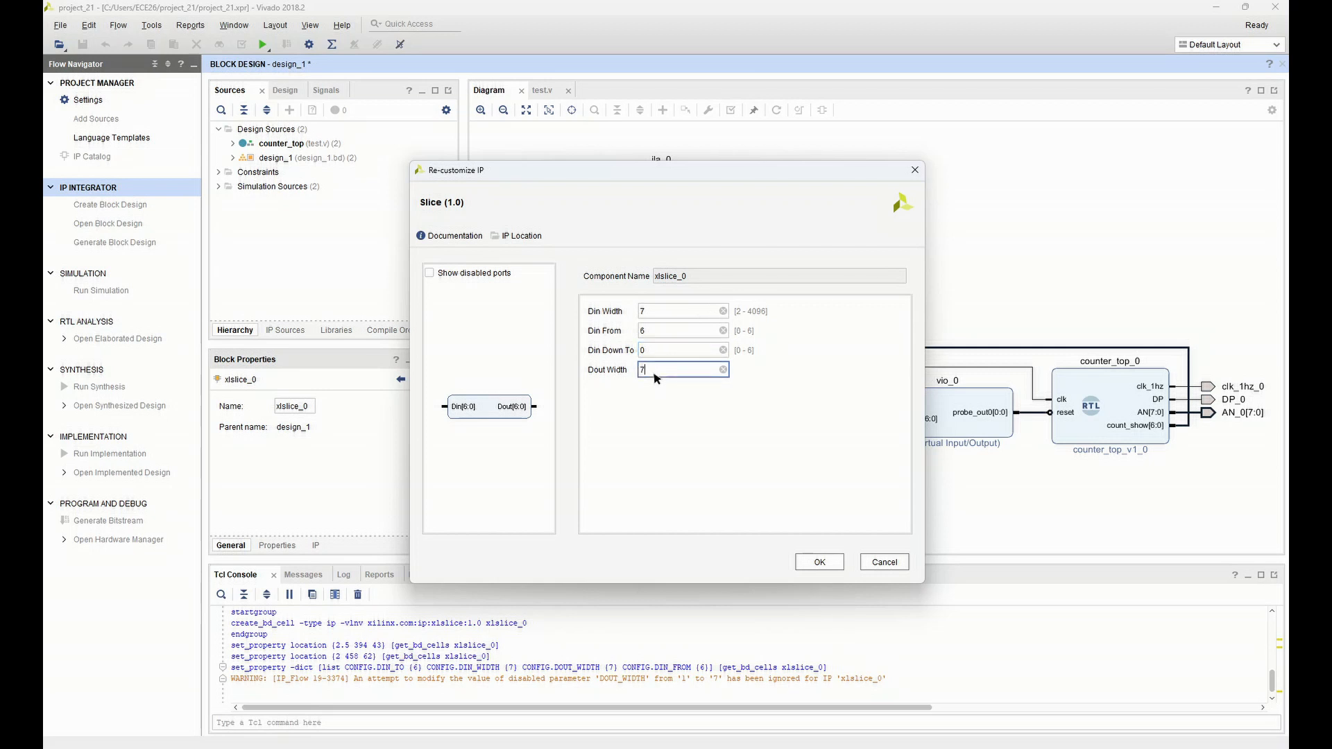
{"action": "left_click", "coordinate": [807, 565]}
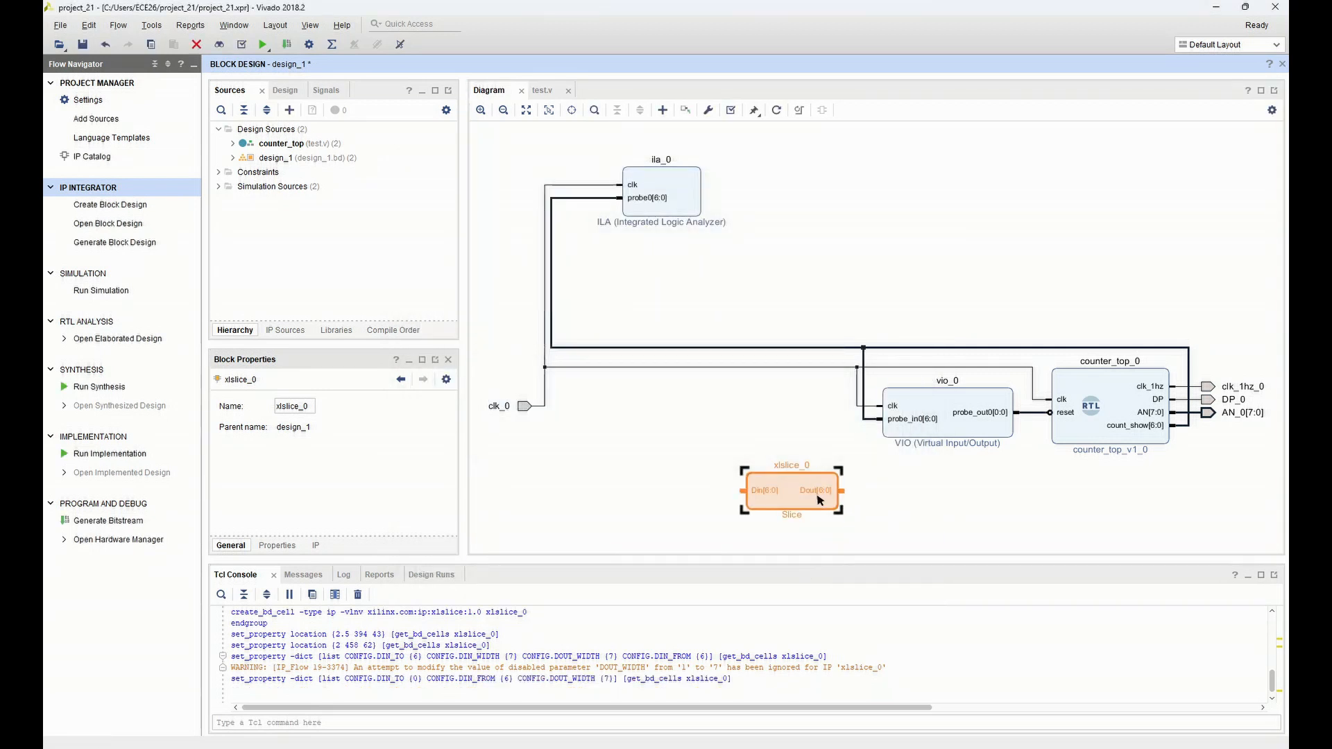
Move the Slice block below and between the VIO and counter_top blocks, and connect its Din input to the count_show net
{"action": "left_click_drag", "start_coordinate": [815, 495], "coordinate": [986, 504]}
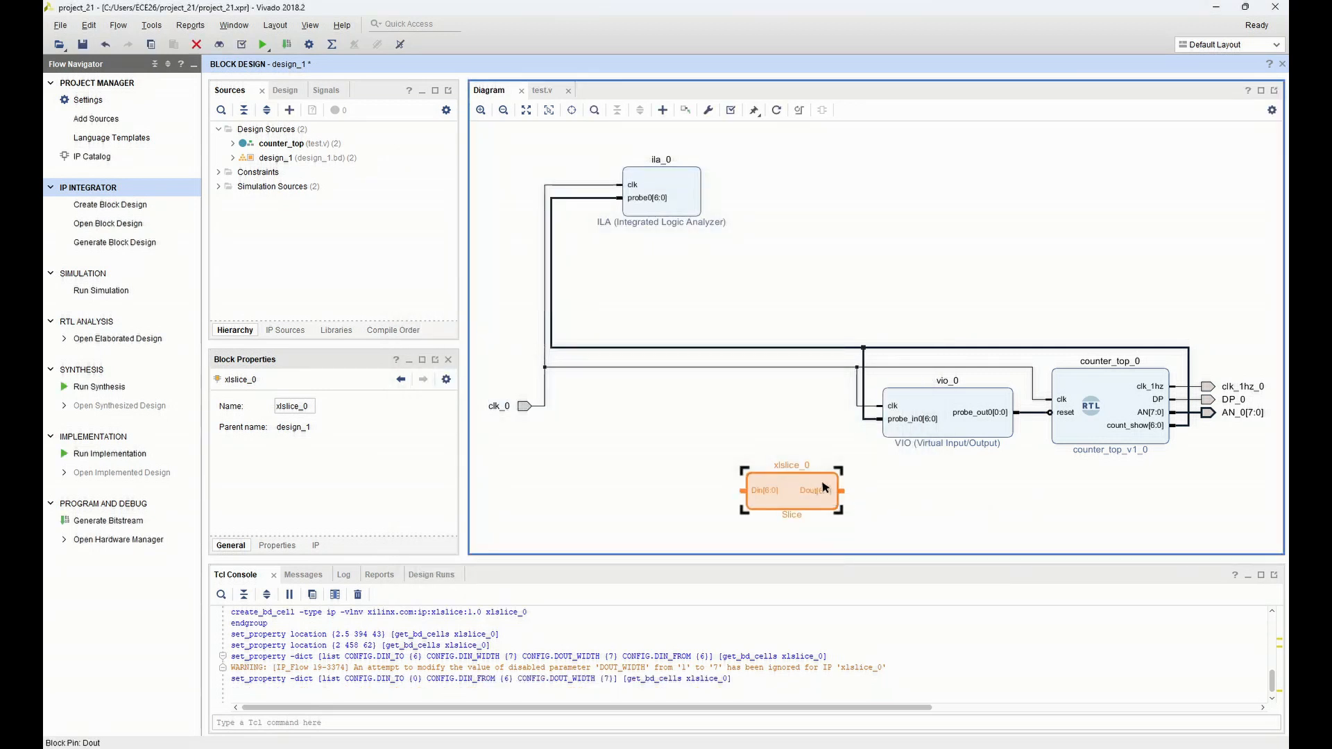
{"action": "left_click_drag", "start_coordinate": [820, 476], "coordinate": [1041, 490]}
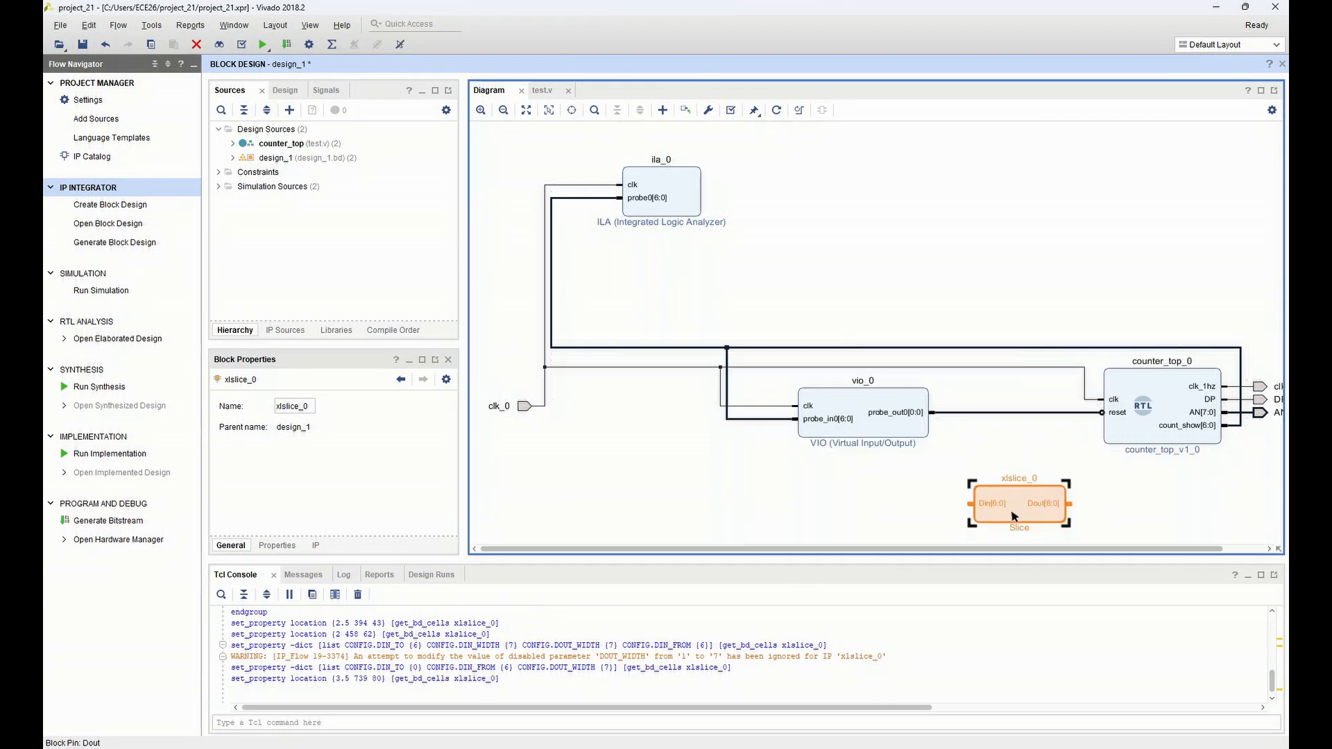
{"action": "scroll", "coordinate": [841, 435], "scroll_direction": "down", "scroll_amount": 1}
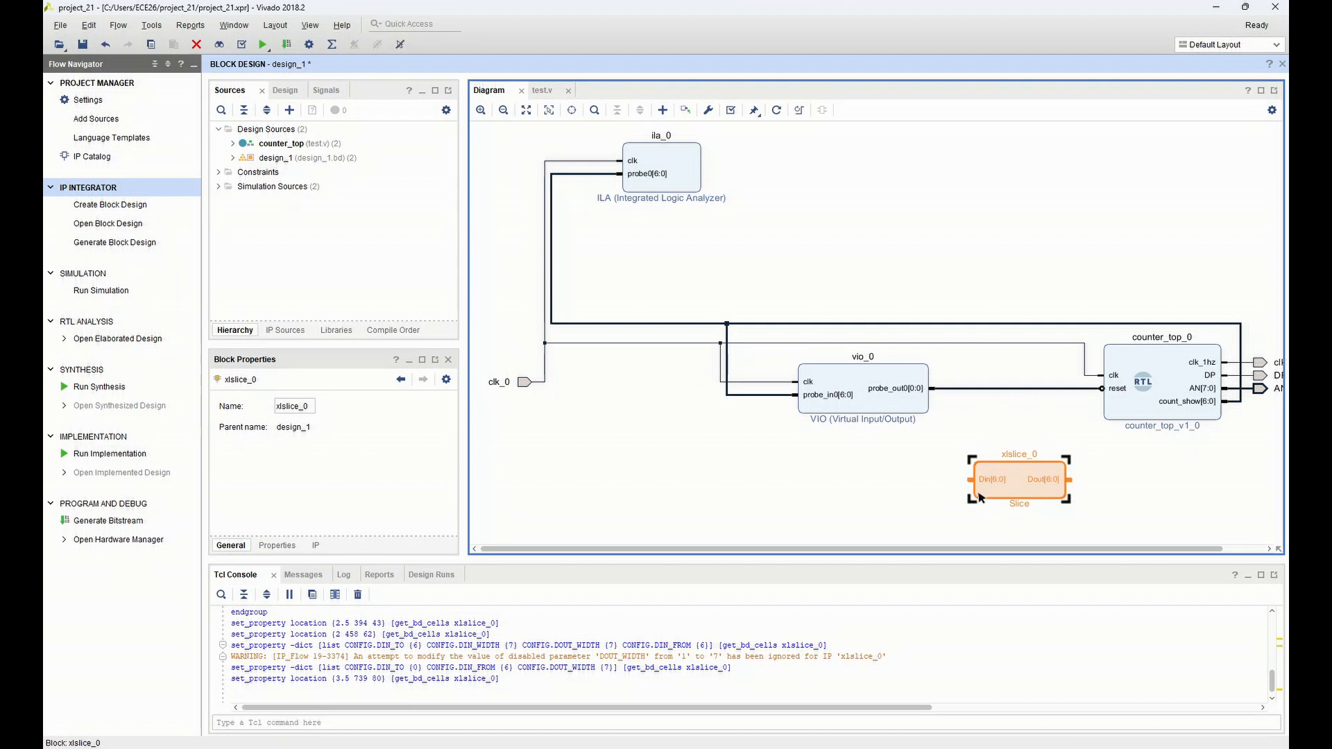
{"action": "left_click_drag", "start_coordinate": [970, 481], "coordinate": [964, 323]}
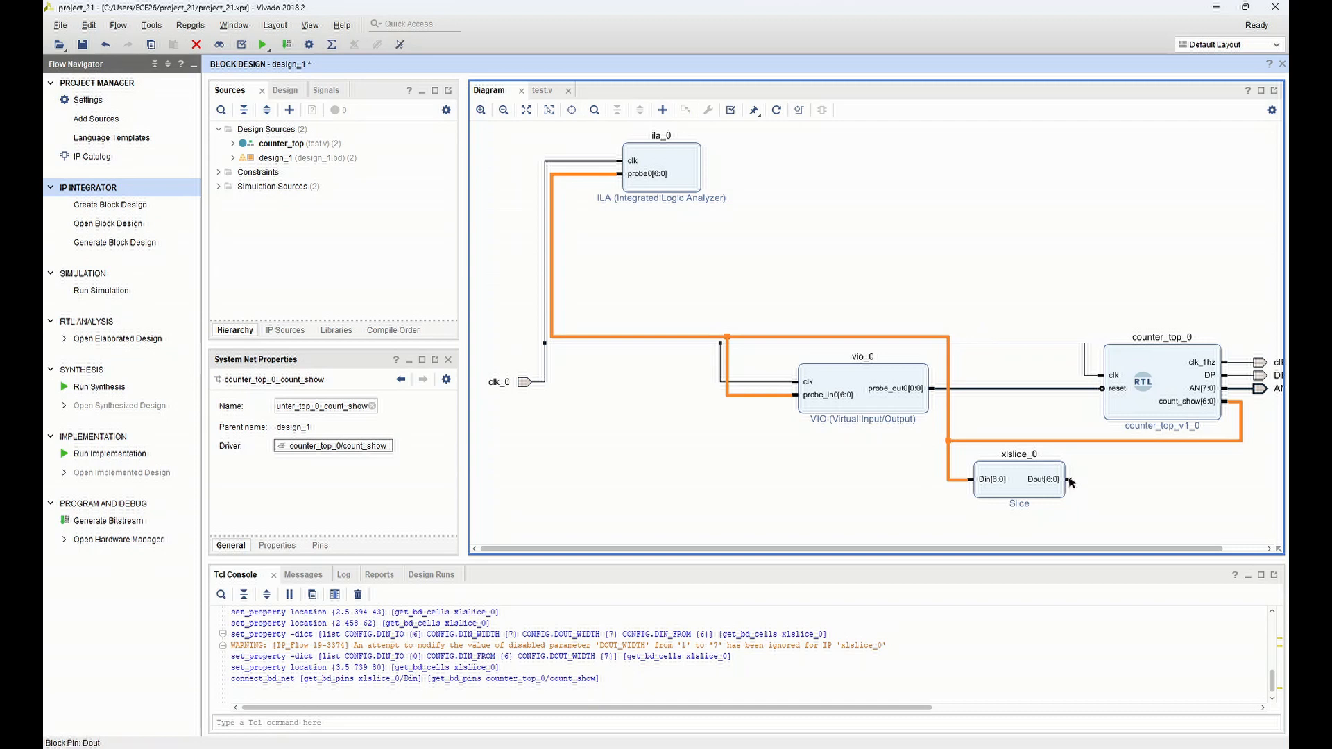
Make the Slice block's Dout output external and regenerate the block design layout
{"action": "left_click", "coordinate": [1070, 481]}
{"action": "right_click", "coordinate": [1069, 481]}
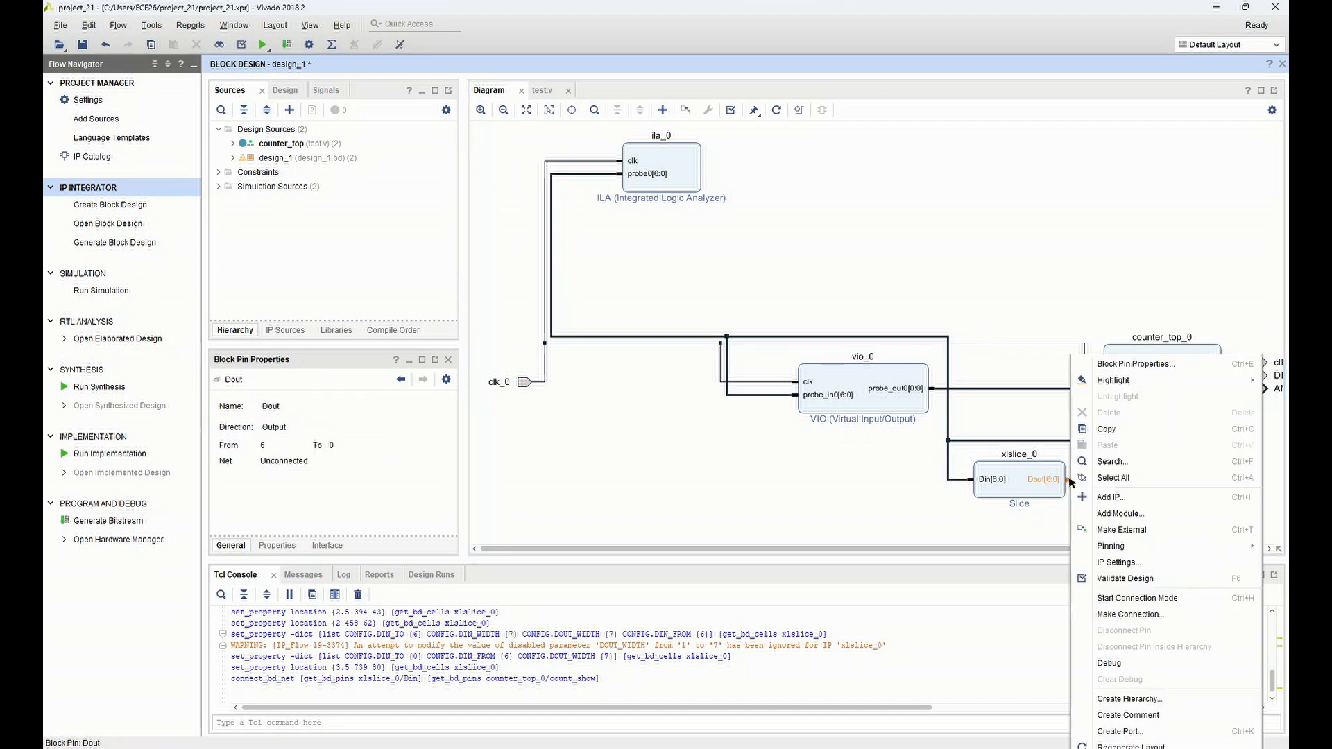
{"action": "left_click", "coordinate": [1107, 530]}
{"action": "left_click_drag", "start_coordinate": [1067, 548], "coordinate": [1115, 547]}
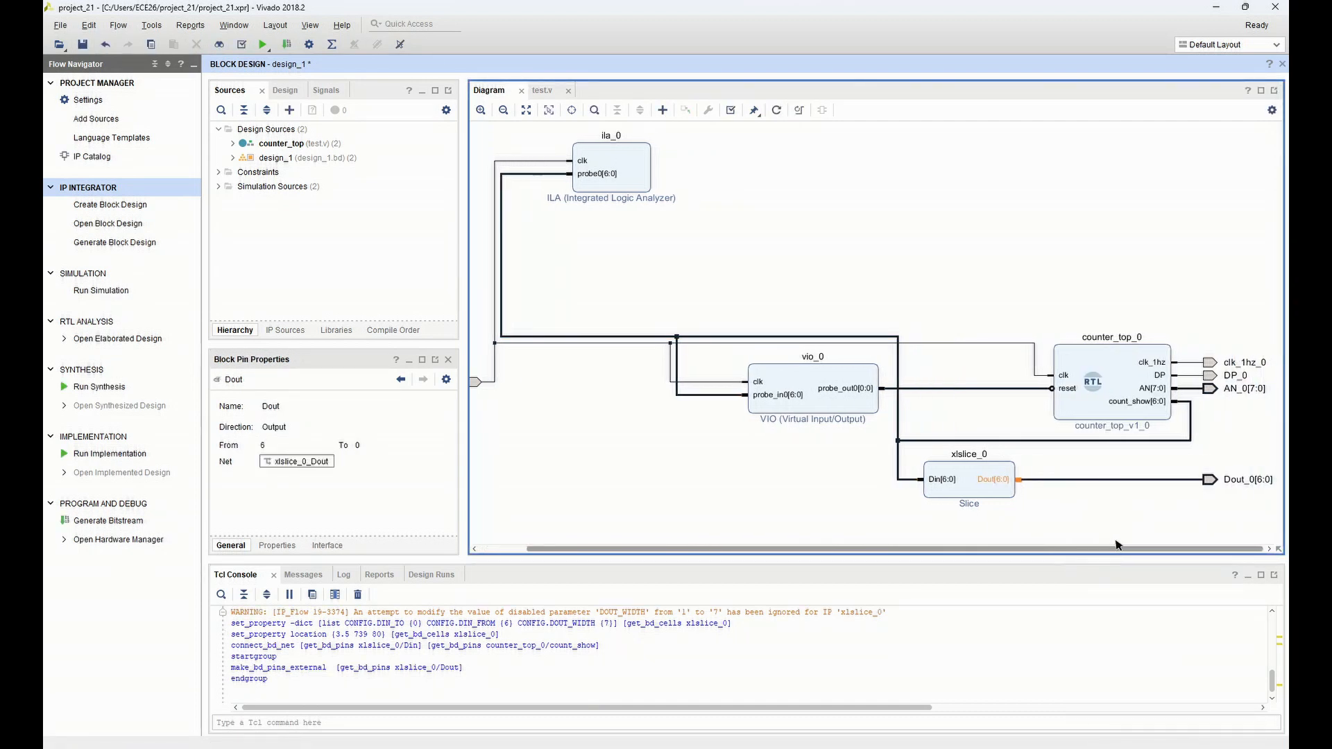
{"action": "left_click", "coordinate": [778, 111]}
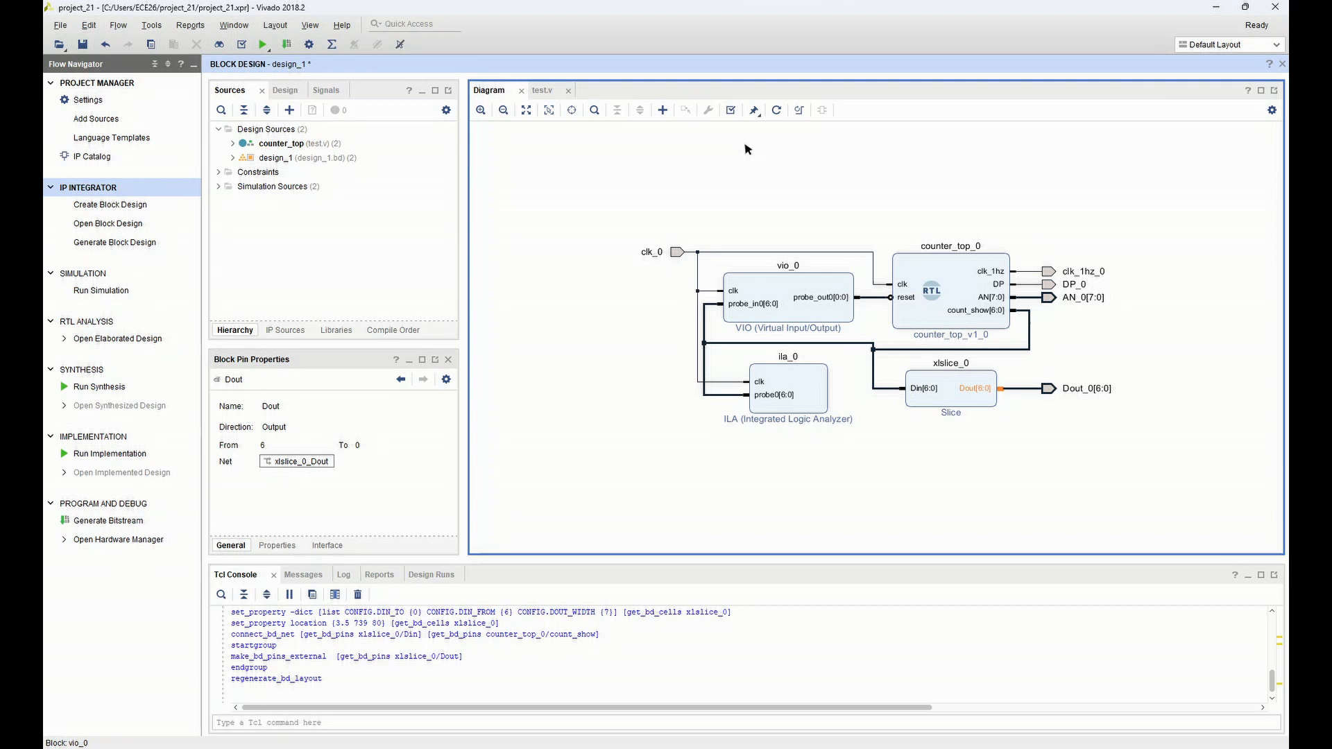
Validate the block design and save it
{"action": "left_click", "coordinate": [731, 110]}
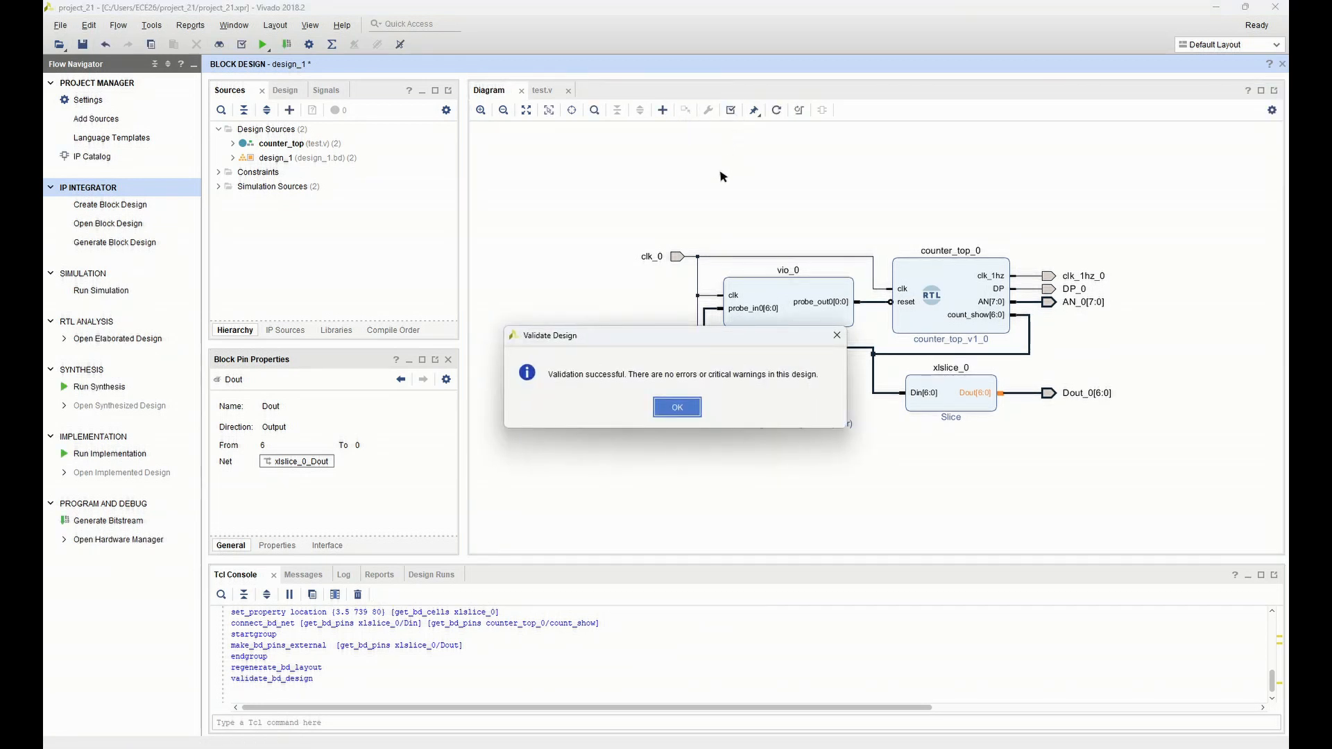
{"action": "left_click", "coordinate": [673, 408]}
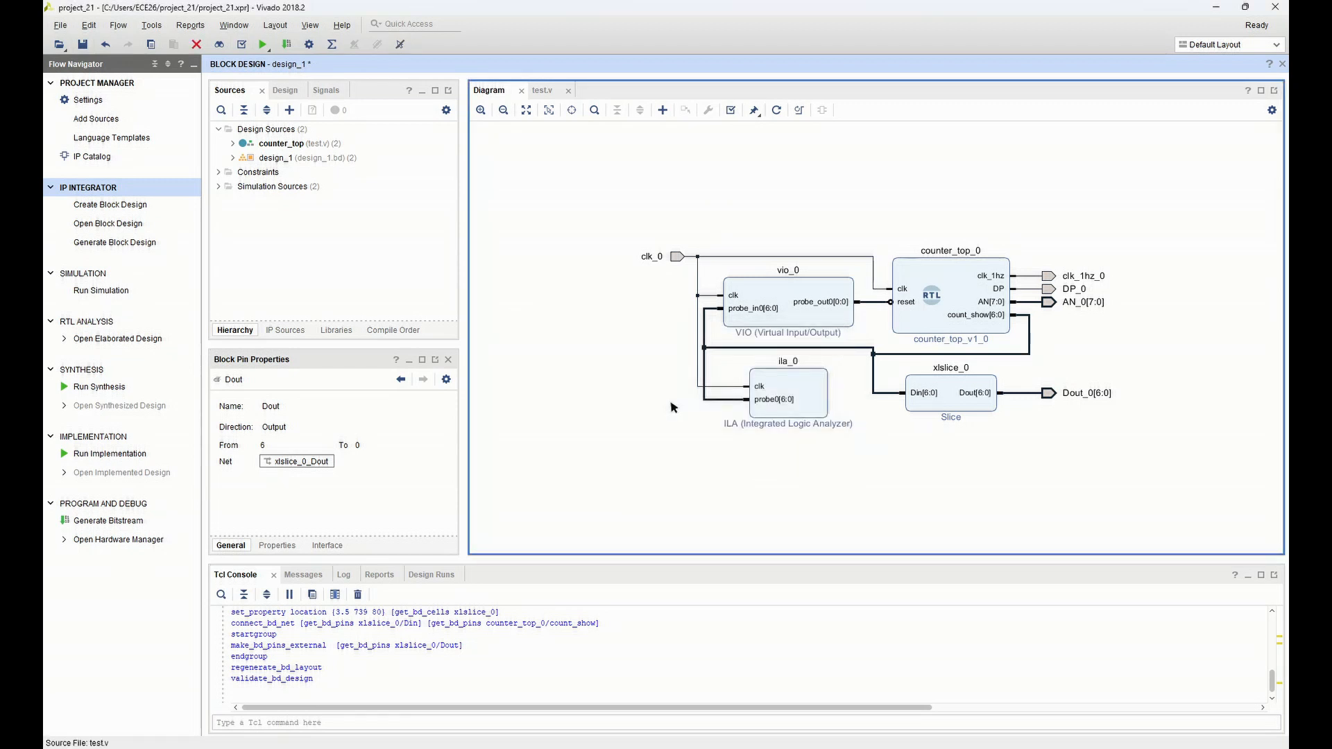
{"action": "left_click", "coordinate": [84, 44]}
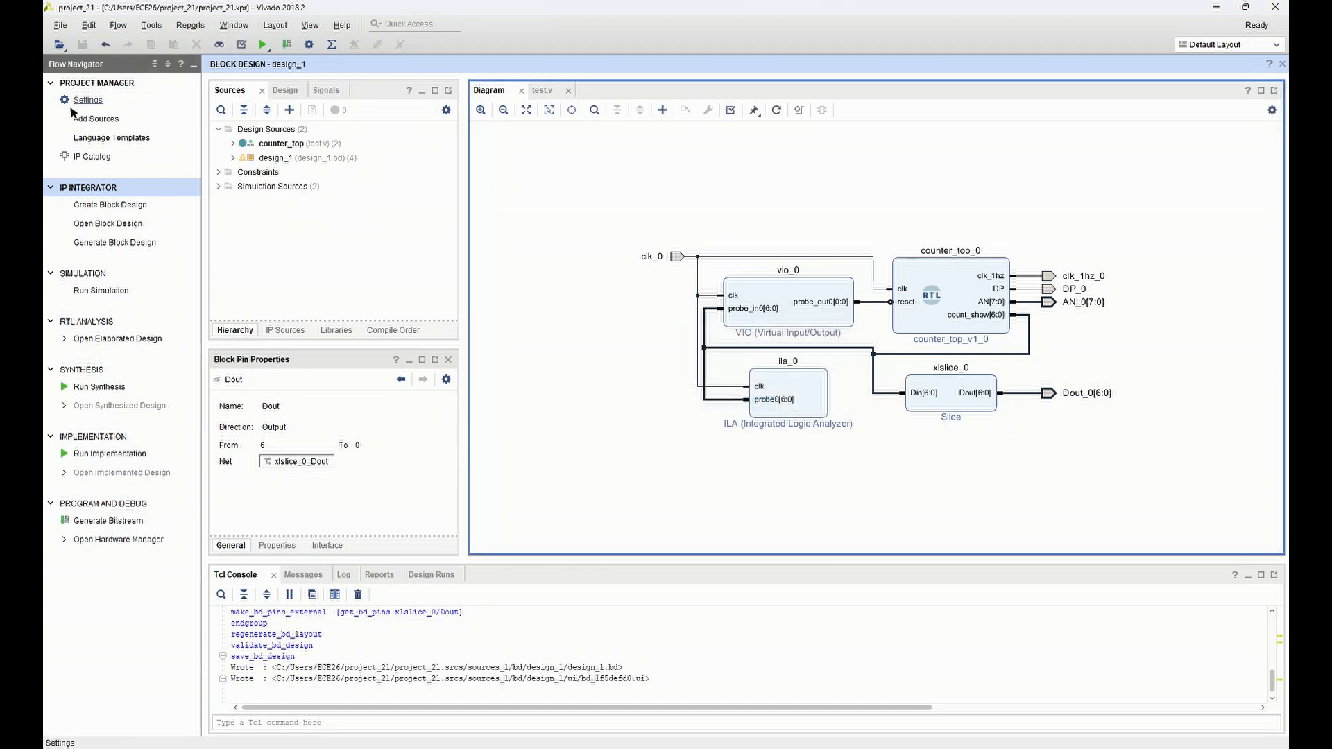
Create an HDL wrapper for design_1 that Vivado manages and auto-updates, and set design_1_wrapper as the top module
{"action": "right_click", "coordinate": [292, 158]}
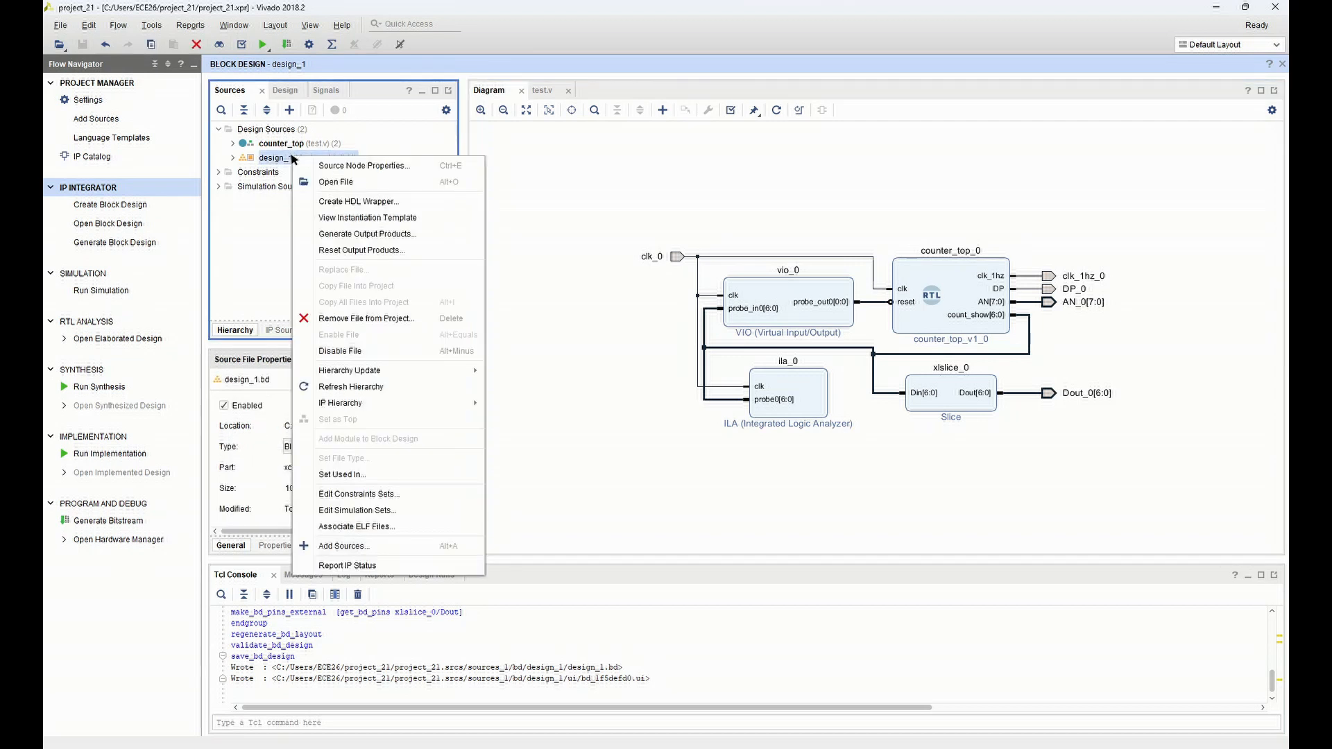
{"action": "left_click", "coordinate": [331, 203]}
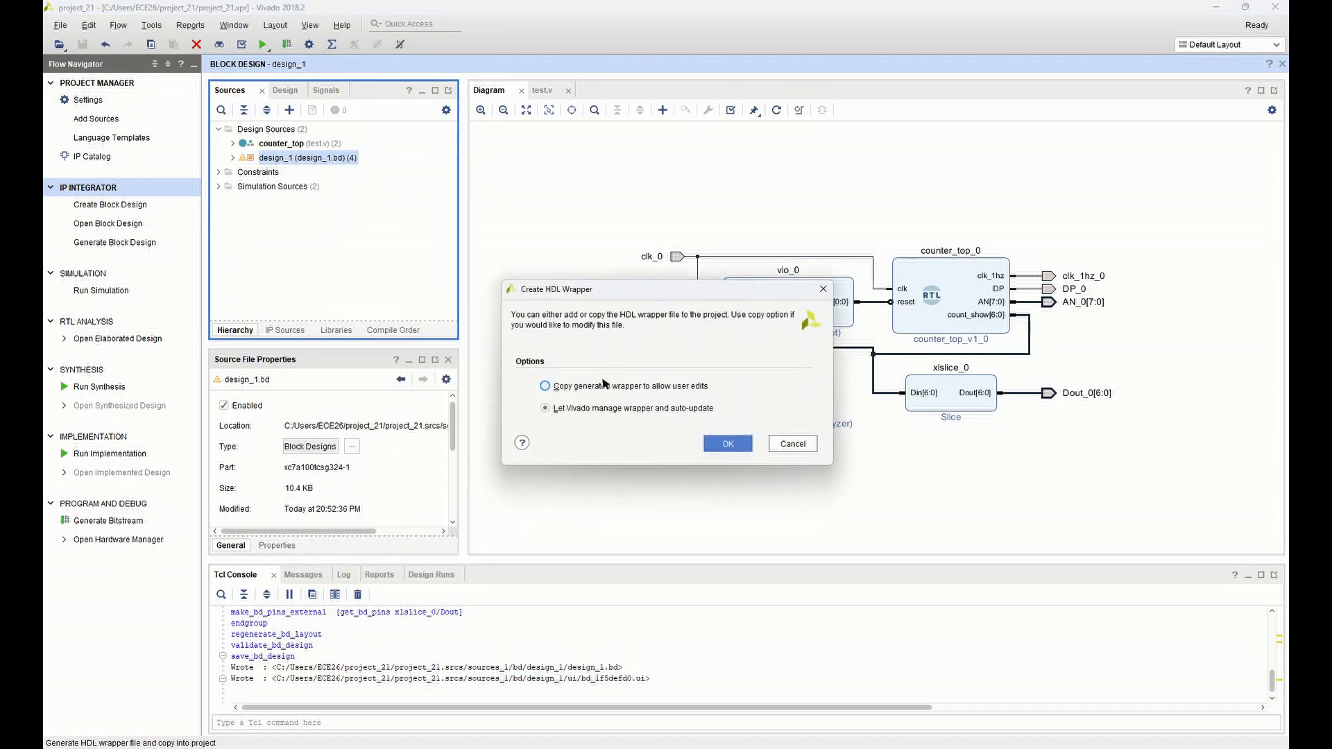
{"action": "left_click", "coordinate": [710, 453]}
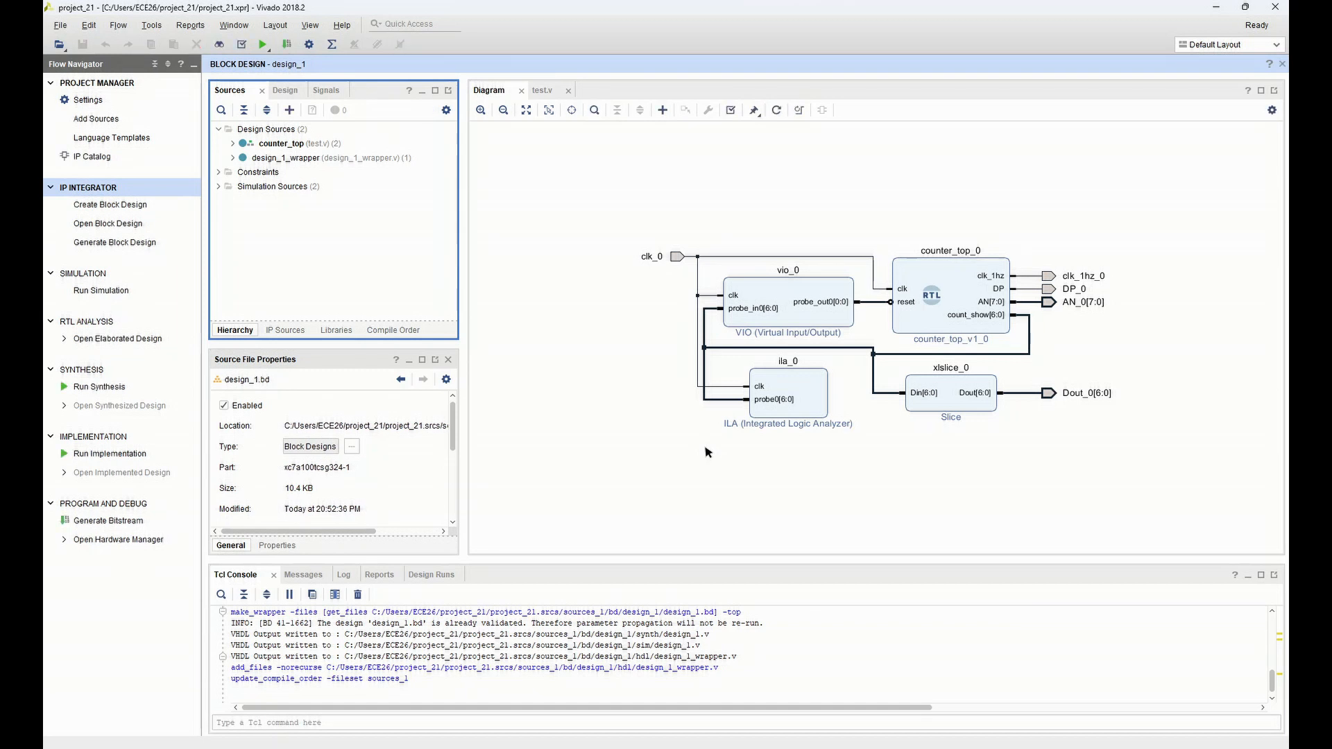
{"action": "right_click", "coordinate": [328, 158]}
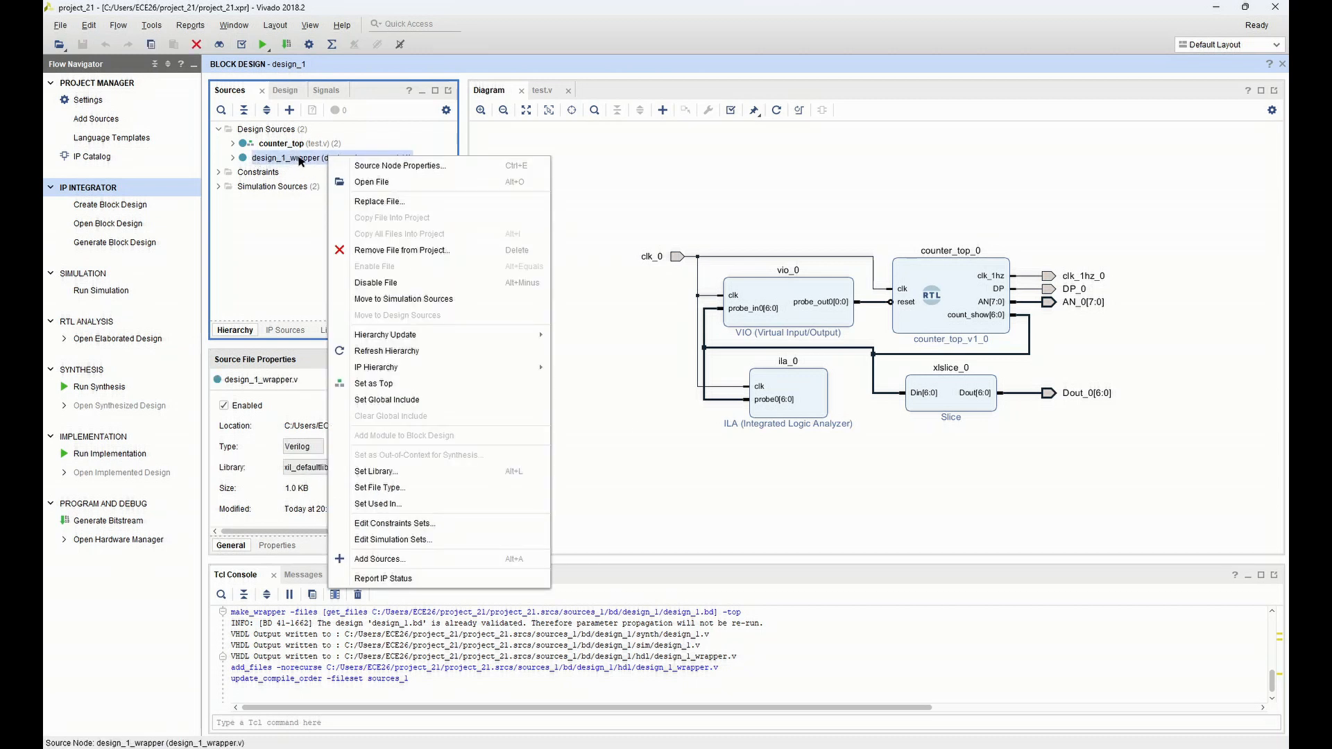
{"action": "left_click", "coordinate": [374, 384]}
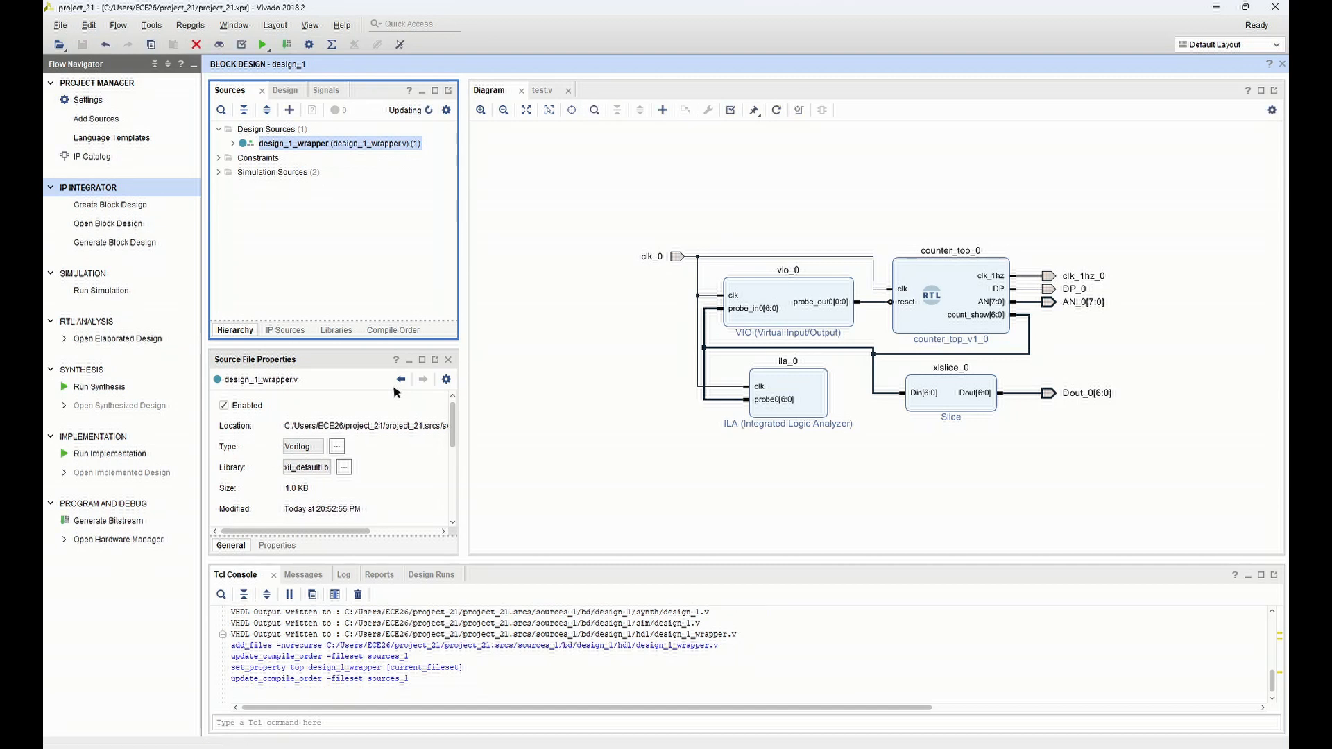
Run synthesis on the local host with 6 jobs and open the synthesized design when it completes
{"action": "left_click", "coordinate": [101, 387]}
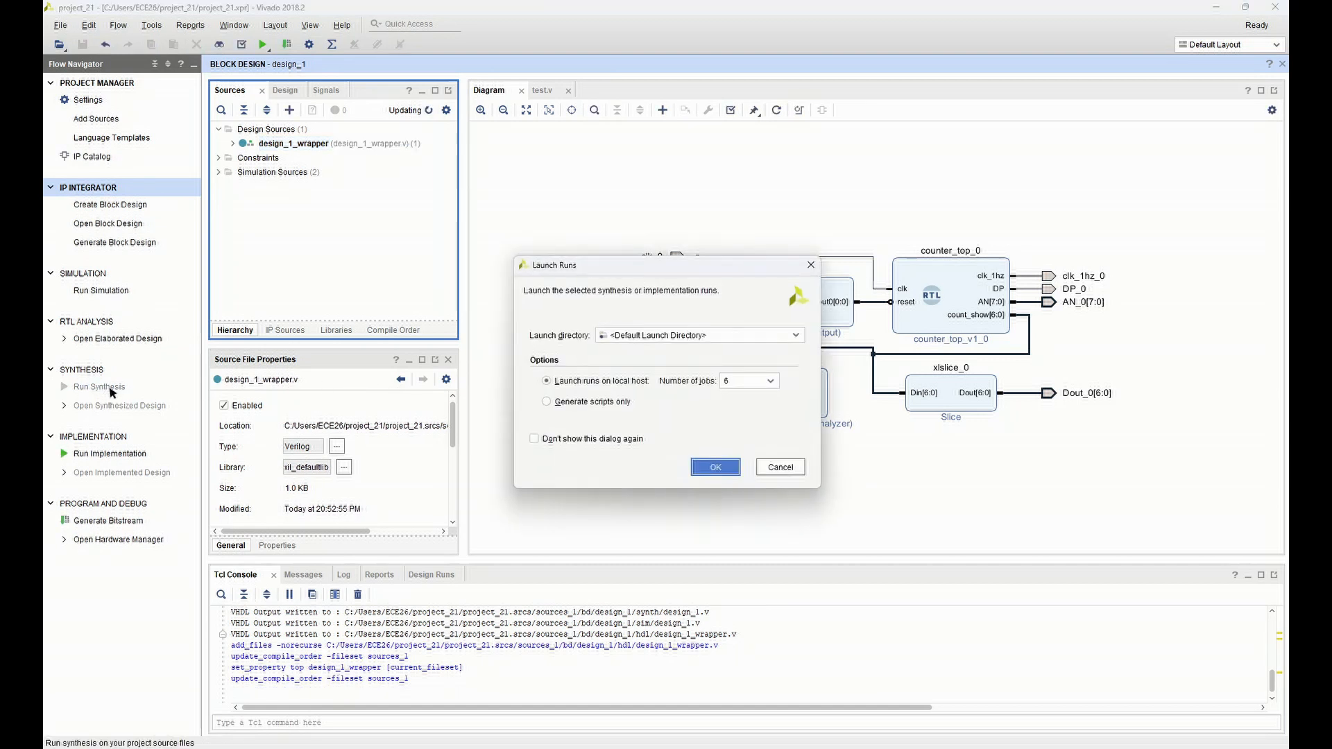
{"action": "left_click", "coordinate": [692, 468]}
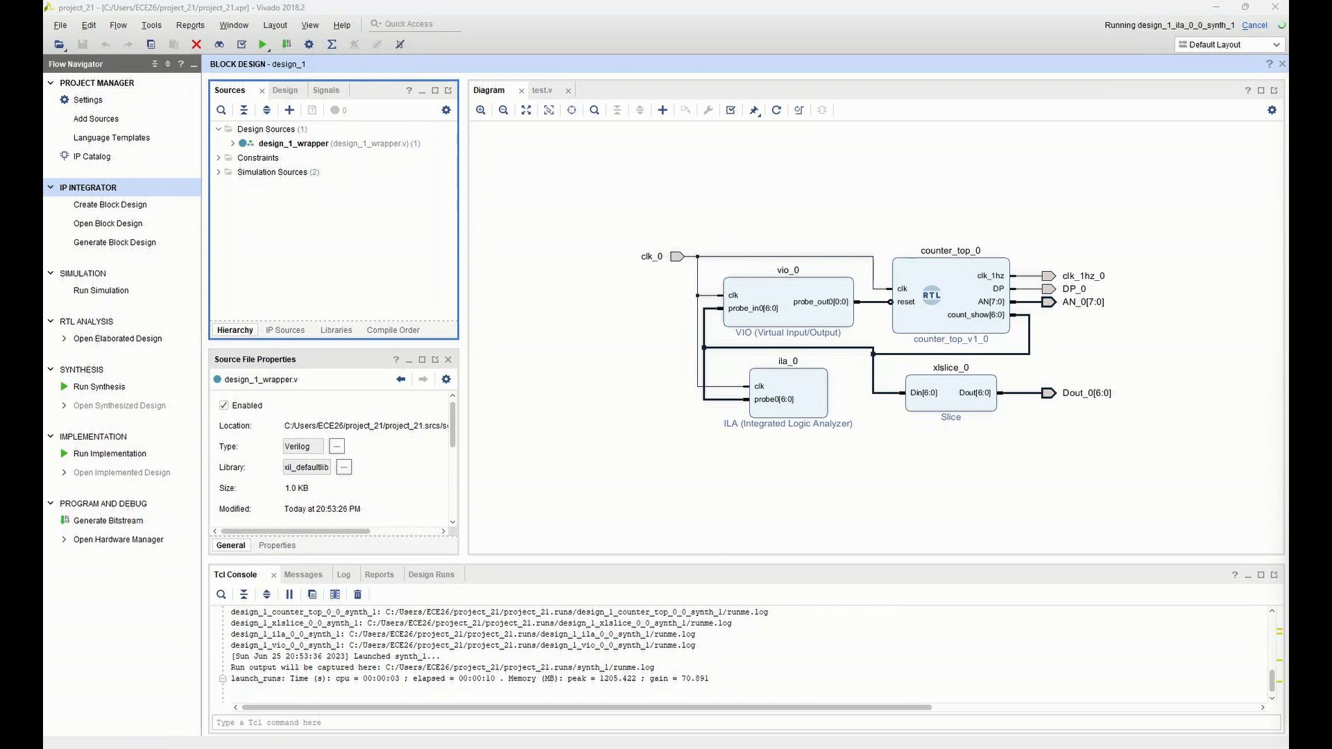
{"action": "left_click", "coordinate": [733, 508]}
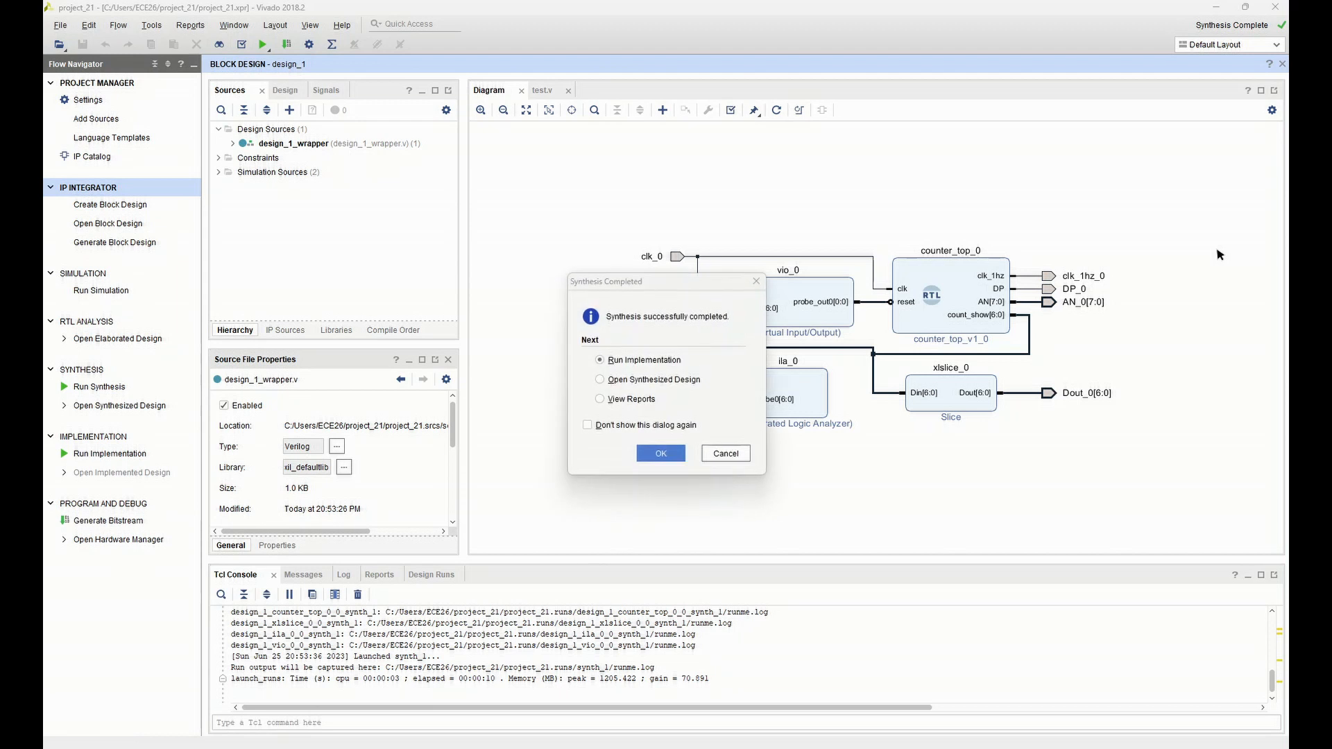
{"action": "left_click", "coordinate": [642, 381]}
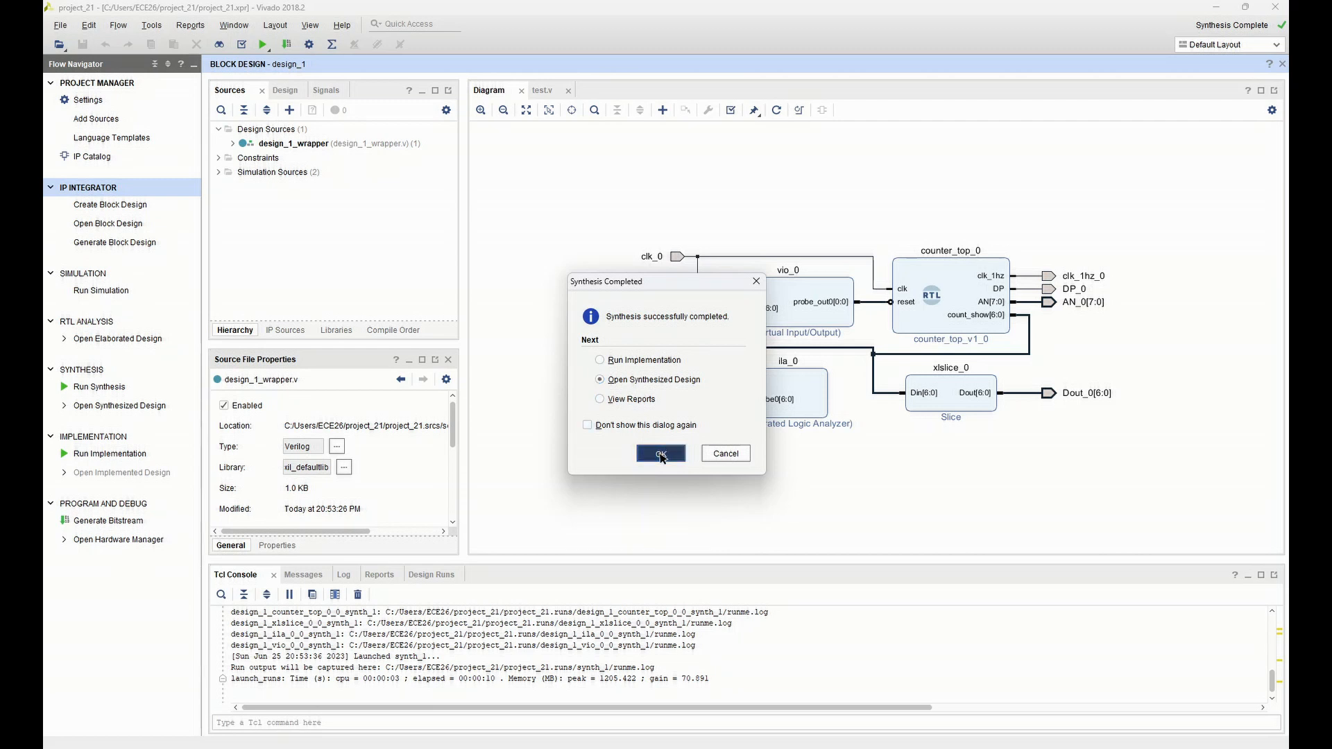
{"action": "left_click", "coordinate": [661, 455]}
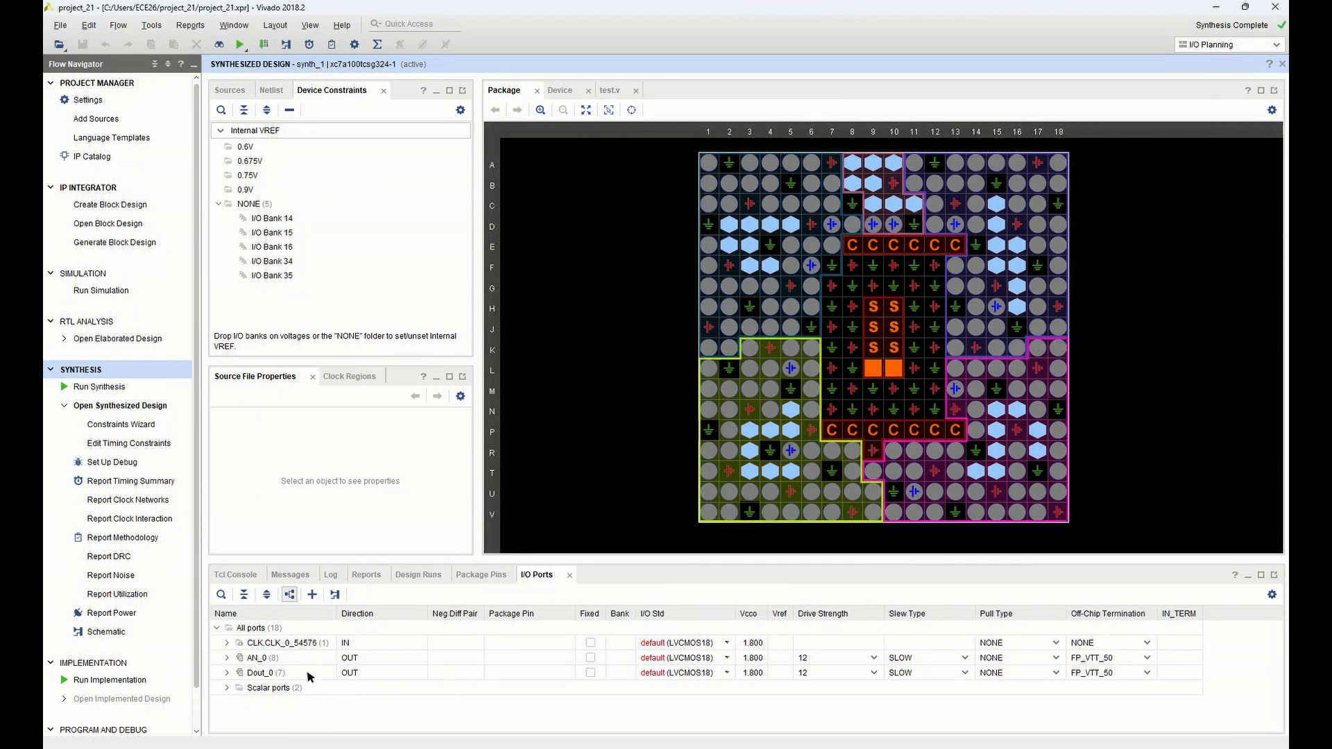
Assign the scalar port clk_1hz_0 to package pin H17 with the LVCMOS33 I/O standard
{"action": "left_click", "coordinate": [340, 678]}
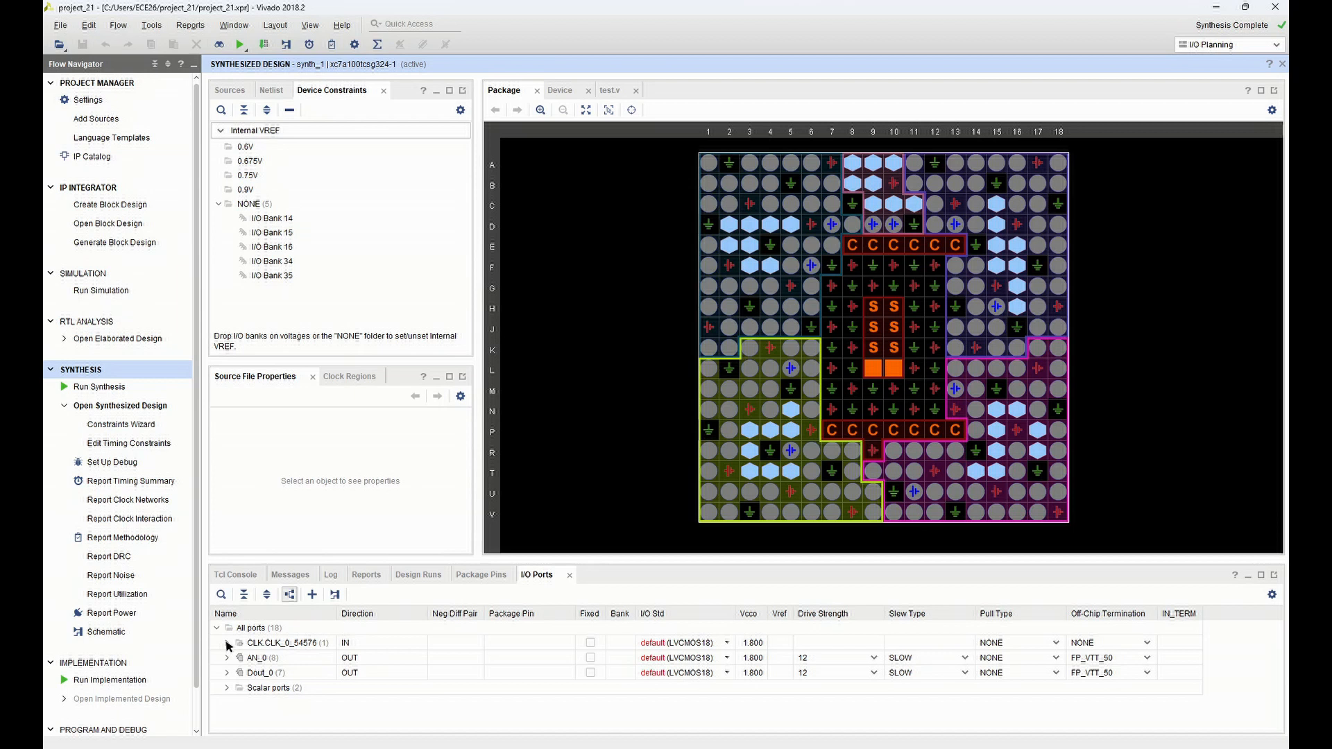
{"action": "left_click", "coordinate": [227, 689]}
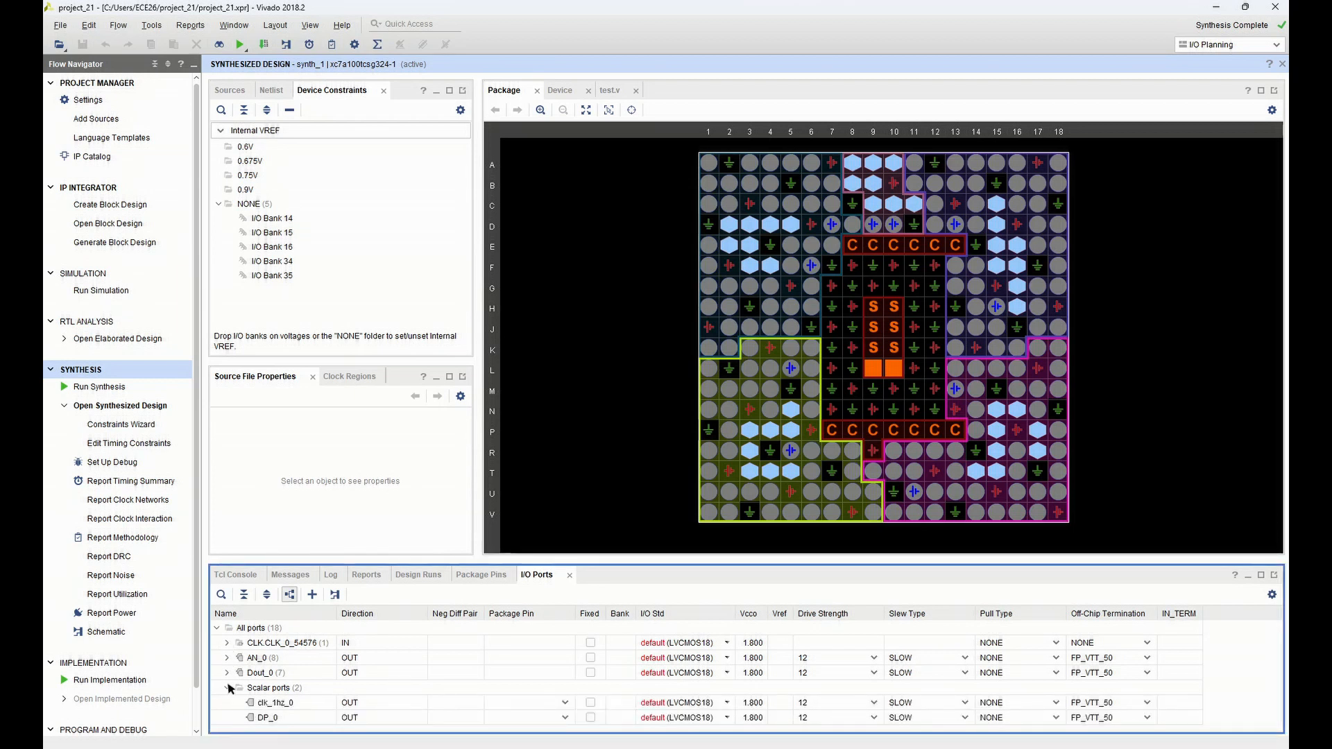
{"action": "left_click", "coordinate": [674, 705]}
{"action": "left_click", "coordinate": [565, 704]}
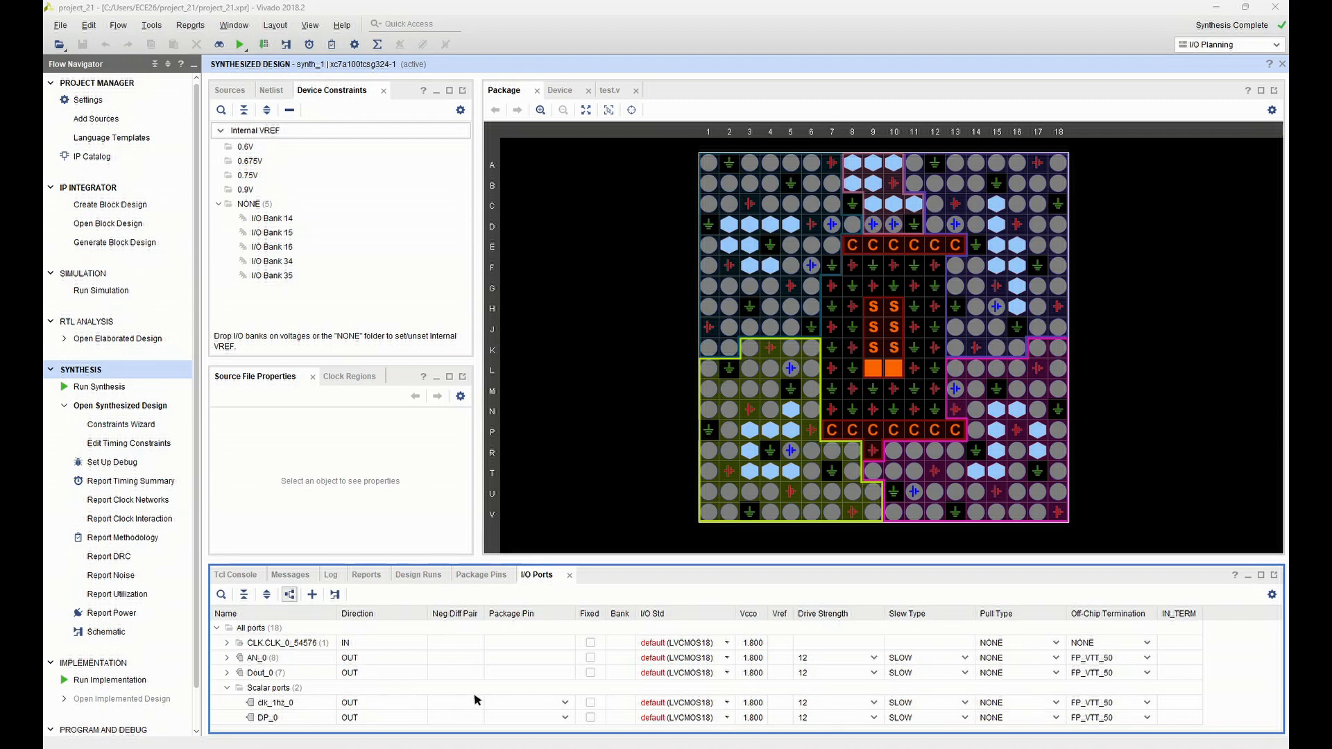
{"action": "left_click", "coordinate": [566, 705]}
{"action": "left_click", "coordinate": [560, 706]}
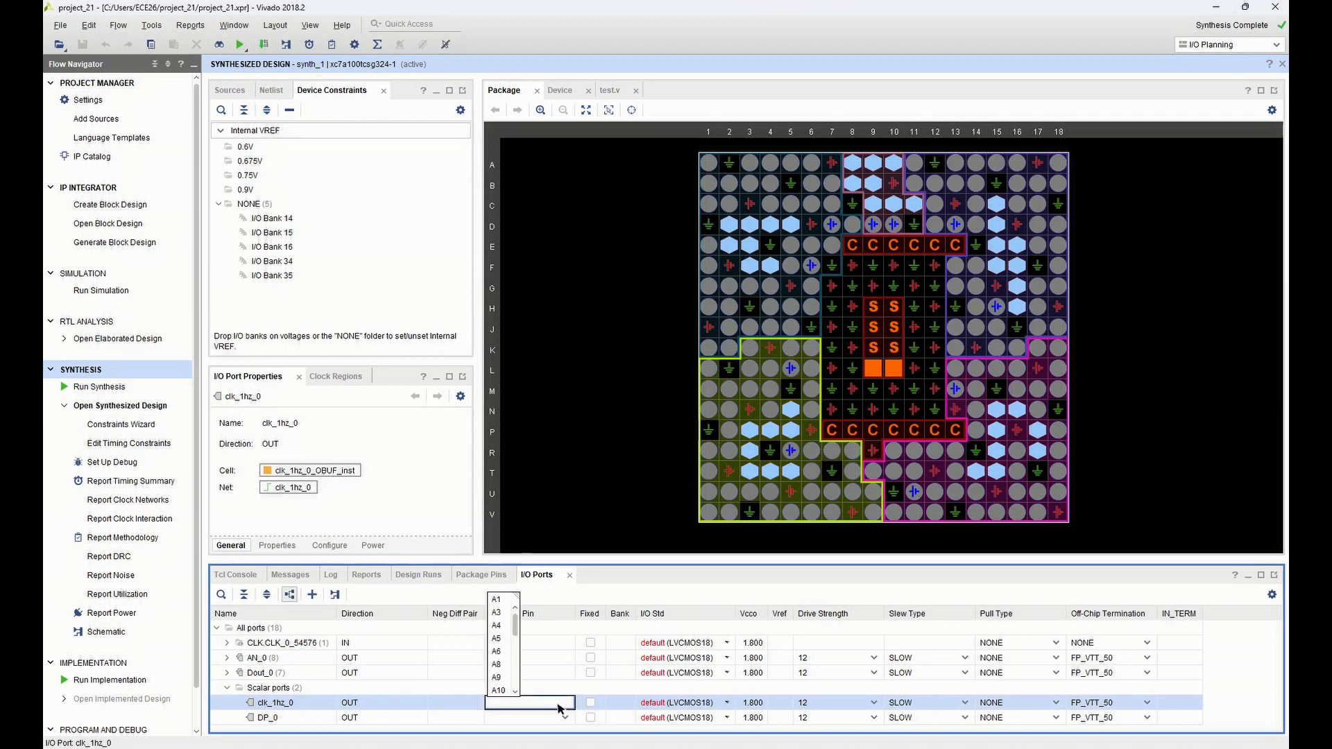
{"action": "type", "text": "H17"}
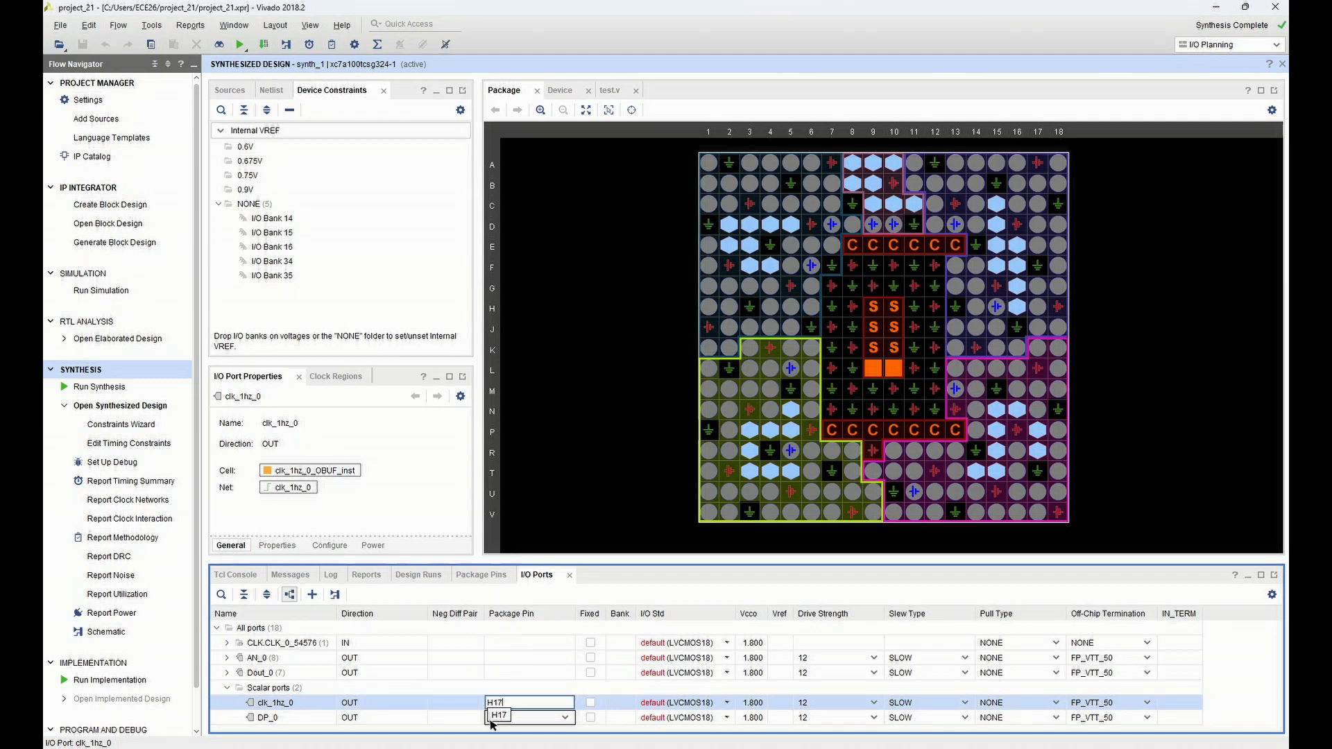
{"action": "key", "text": "Return"}
{"action": "left_click", "coordinate": [712, 704]}
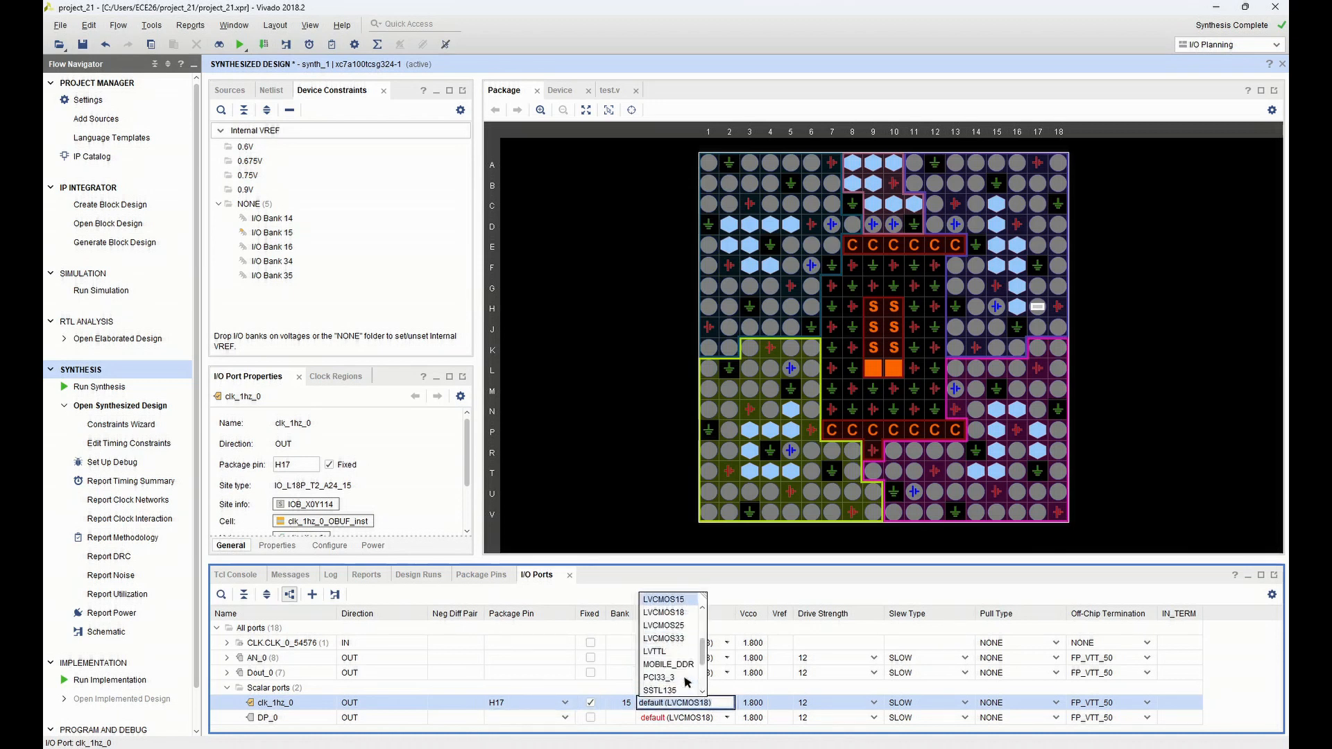
{"action": "left_click", "coordinate": [677, 639]}
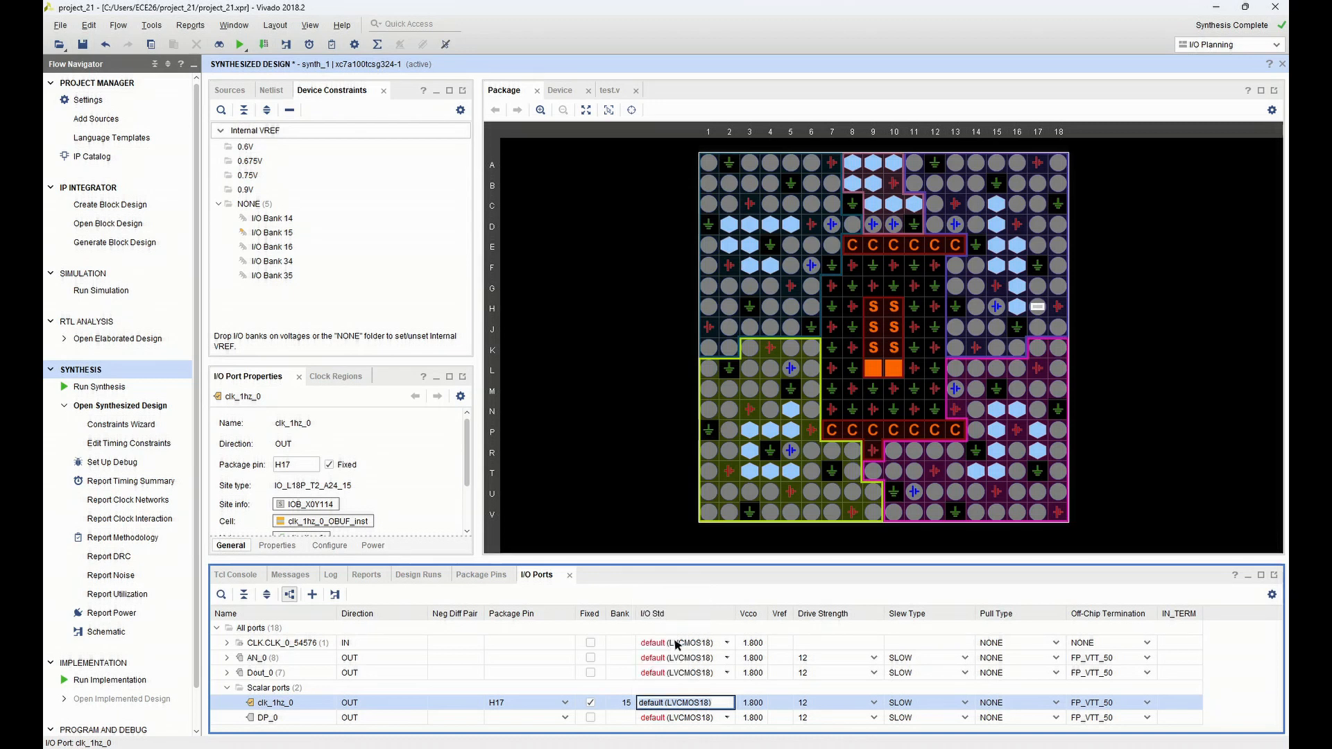
Assign the scalar port DP_0 to package pin H15 with the LVCMOS33 I/O standard
{"action": "mouse_move", "coordinate": [553, 748]}
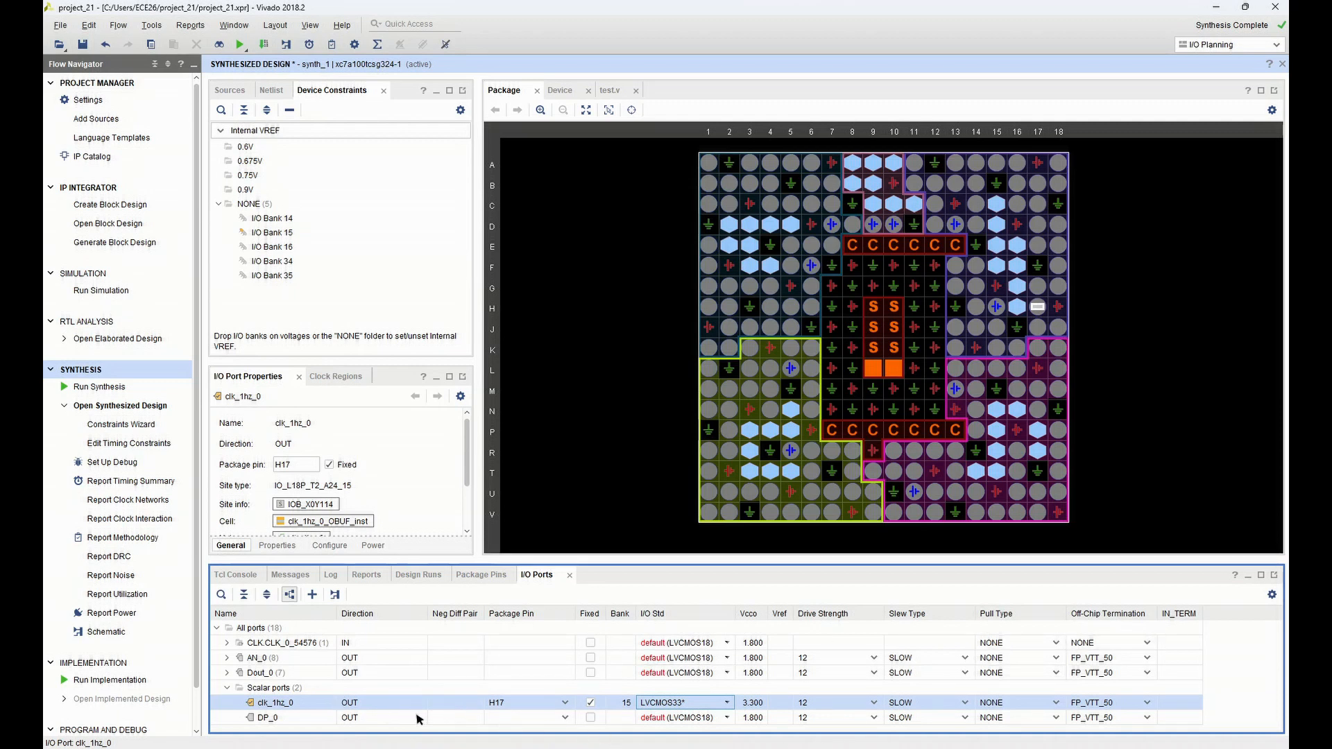
{"action": "left_click", "coordinate": [591, 720]}
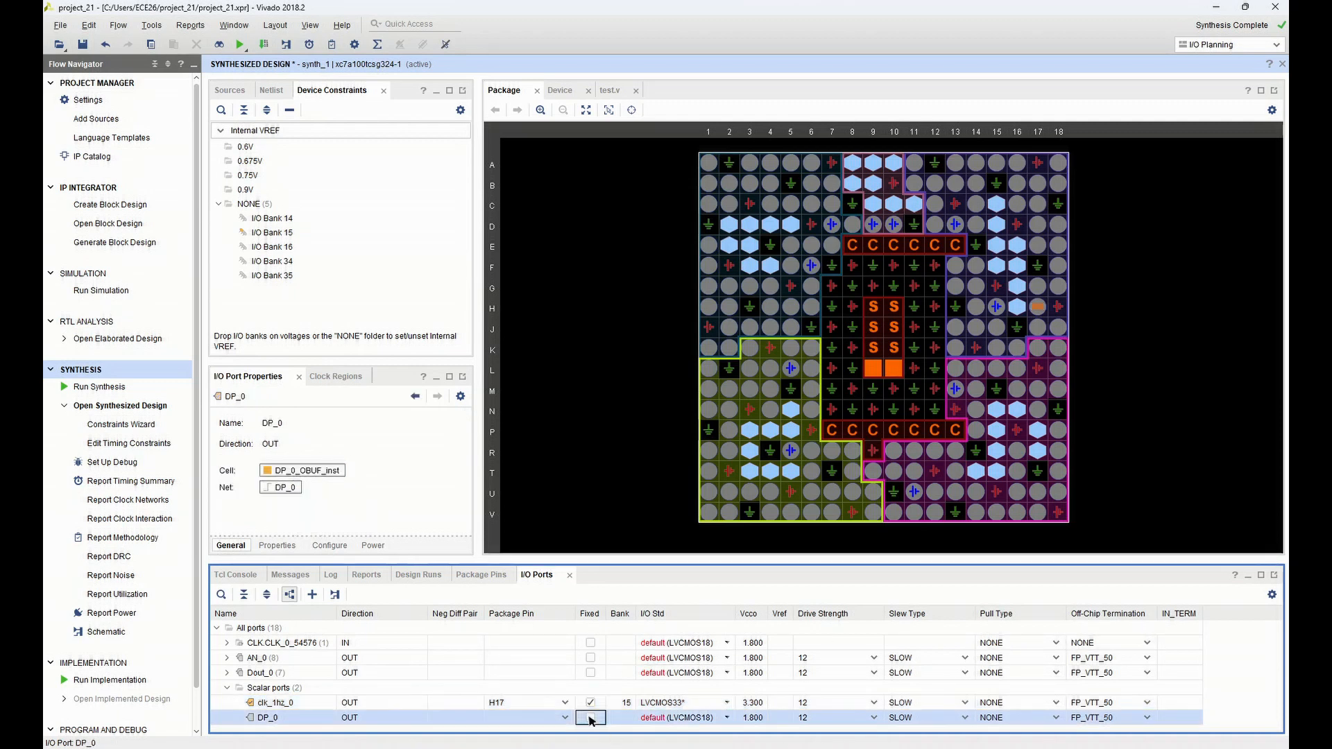
{"action": "left_click", "coordinate": [552, 719]}
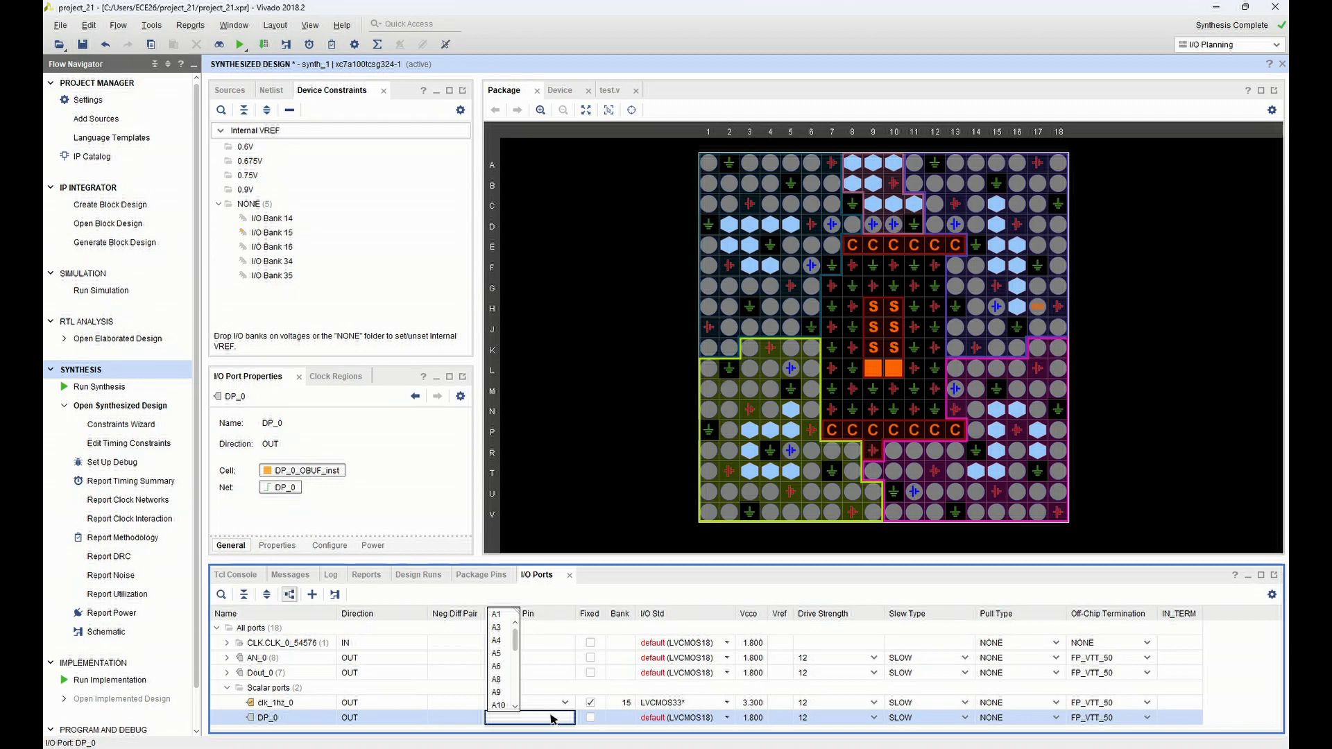
{"action": "type", "text": "H1"}
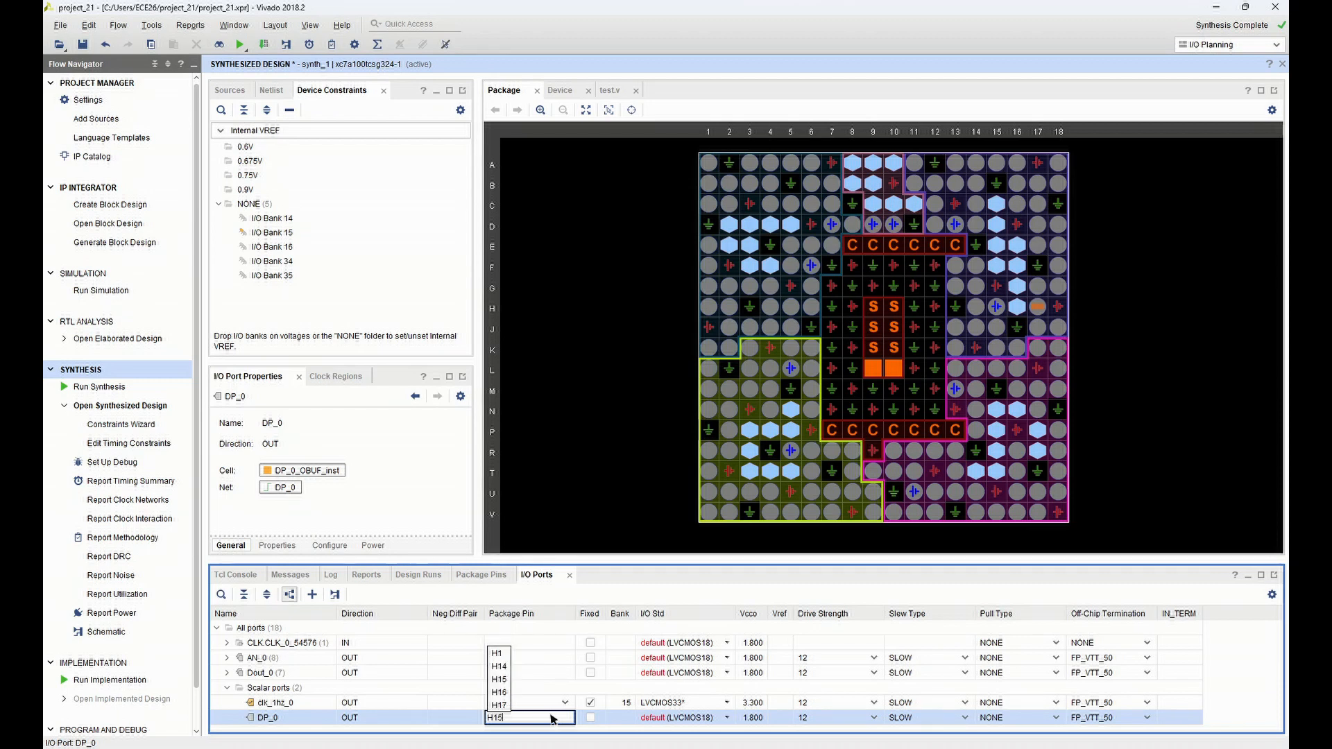
{"action": "type", "text": "5"}
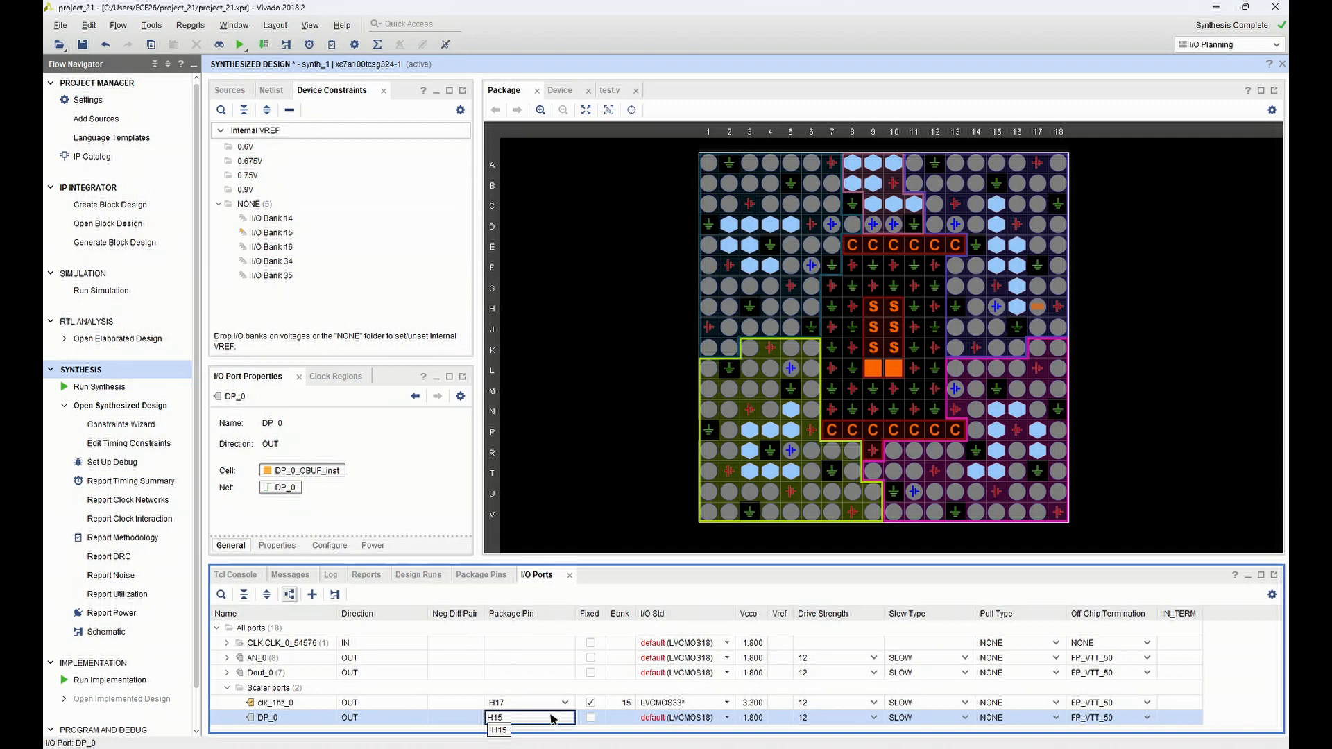
{"action": "key", "text": "Return"}
{"action": "left_click", "coordinate": [684, 718]}
{"action": "left_click", "coordinate": [689, 719]}
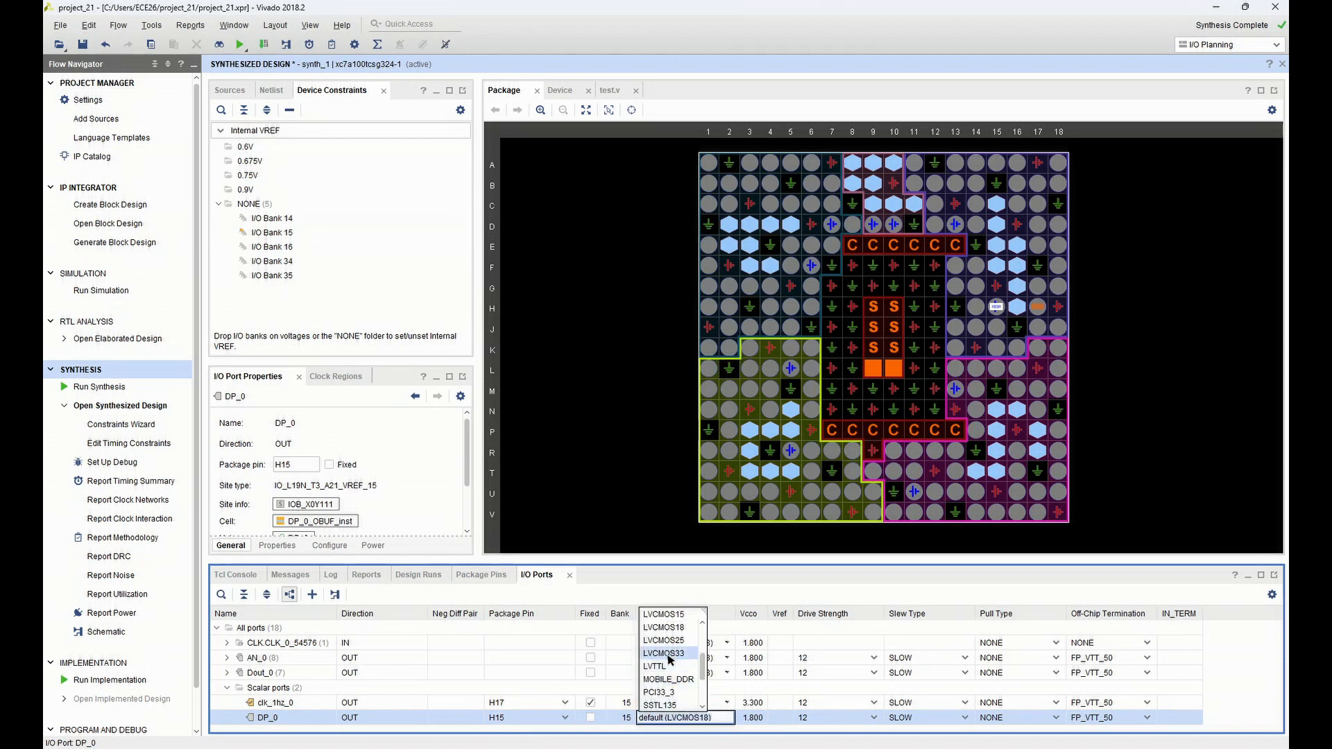
{"action": "left_click", "coordinate": [669, 654]}
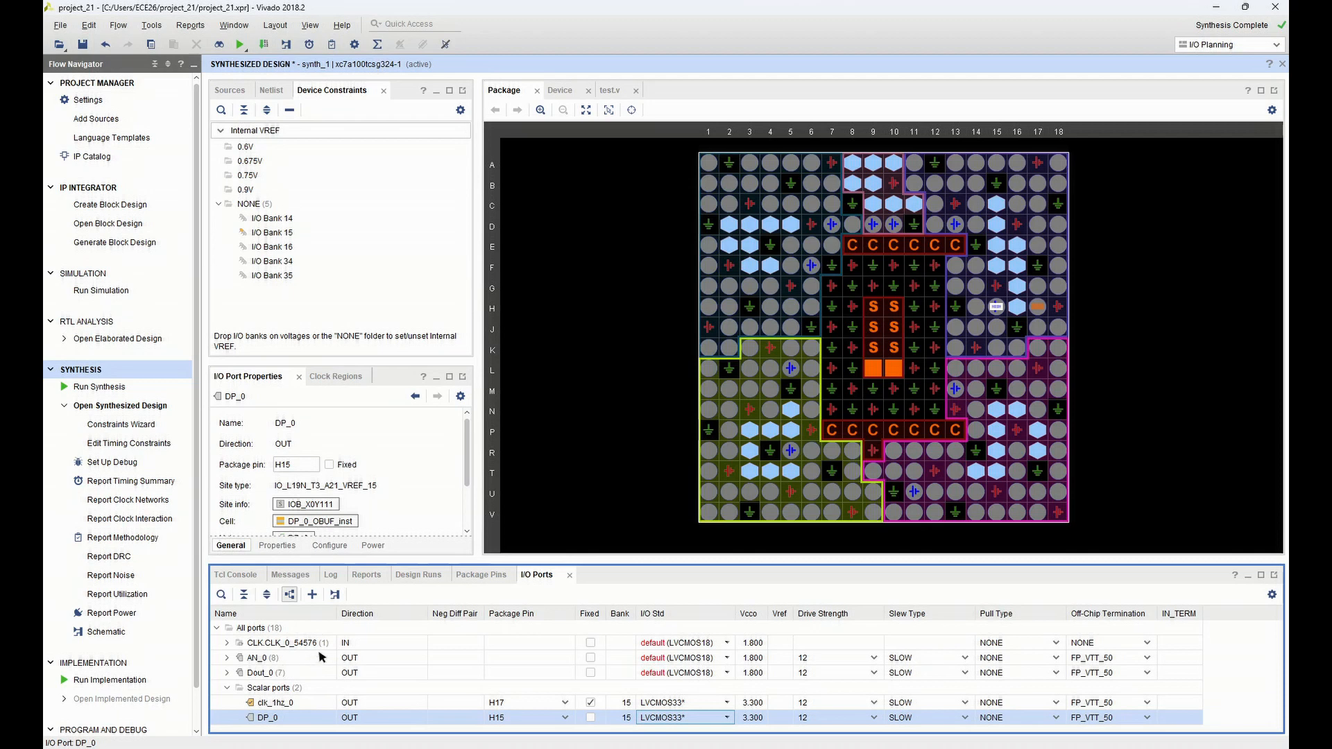
Expand the AN_0 bus and assign AN_0[0] to package pin J17 with the LVCMOS33 I/O standard
{"action": "left_click", "coordinate": [226, 663]}
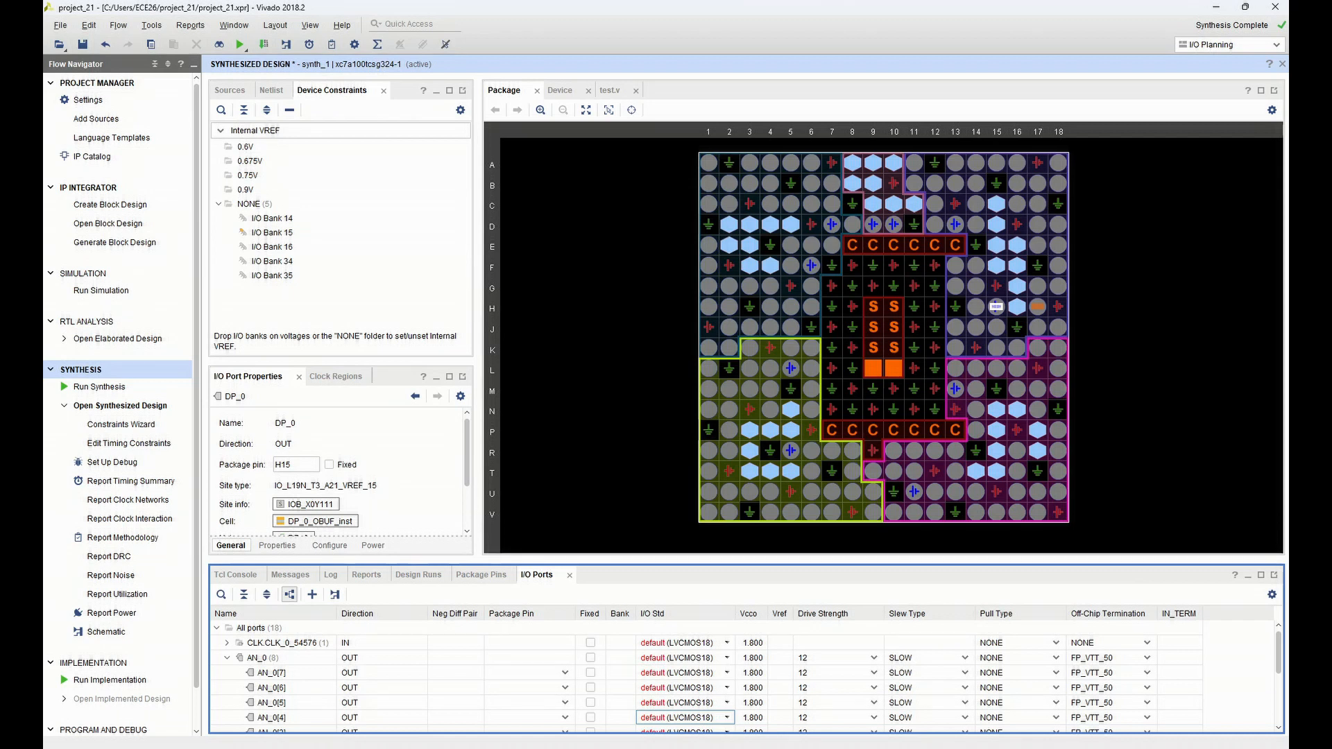
{"action": "scroll", "coordinate": [531, 658], "scroll_direction": "down", "scroll_amount": 2}
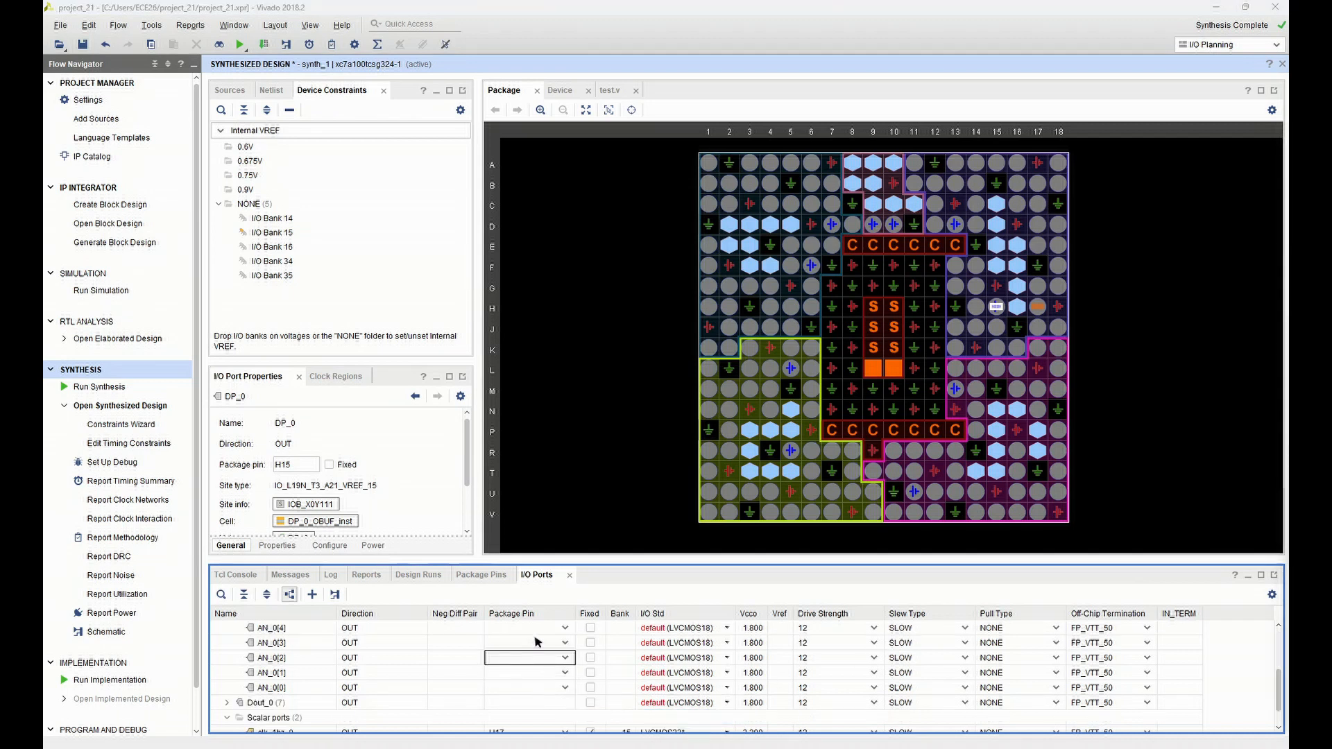
{"action": "mouse_move", "coordinate": [468, 748]}
{"action": "left_click", "coordinate": [534, 690]}
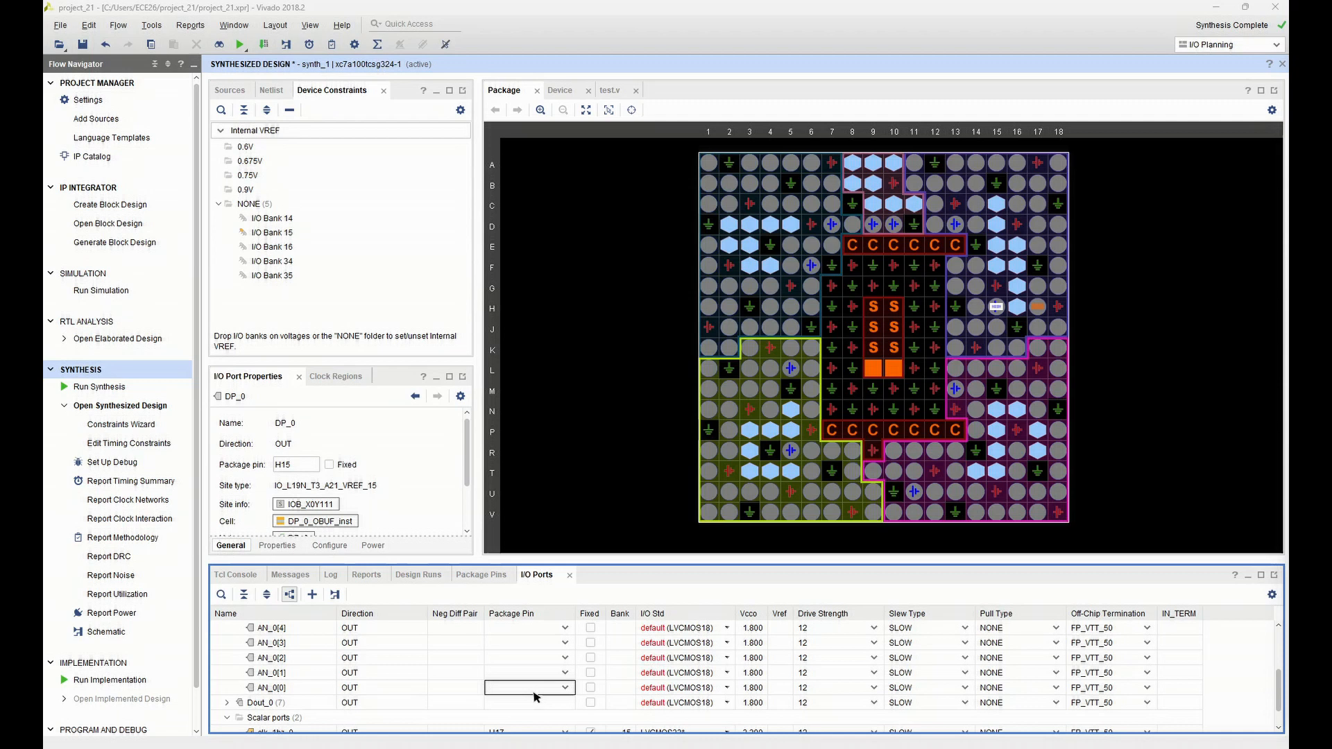
{"action": "left_click", "coordinate": [533, 694]}
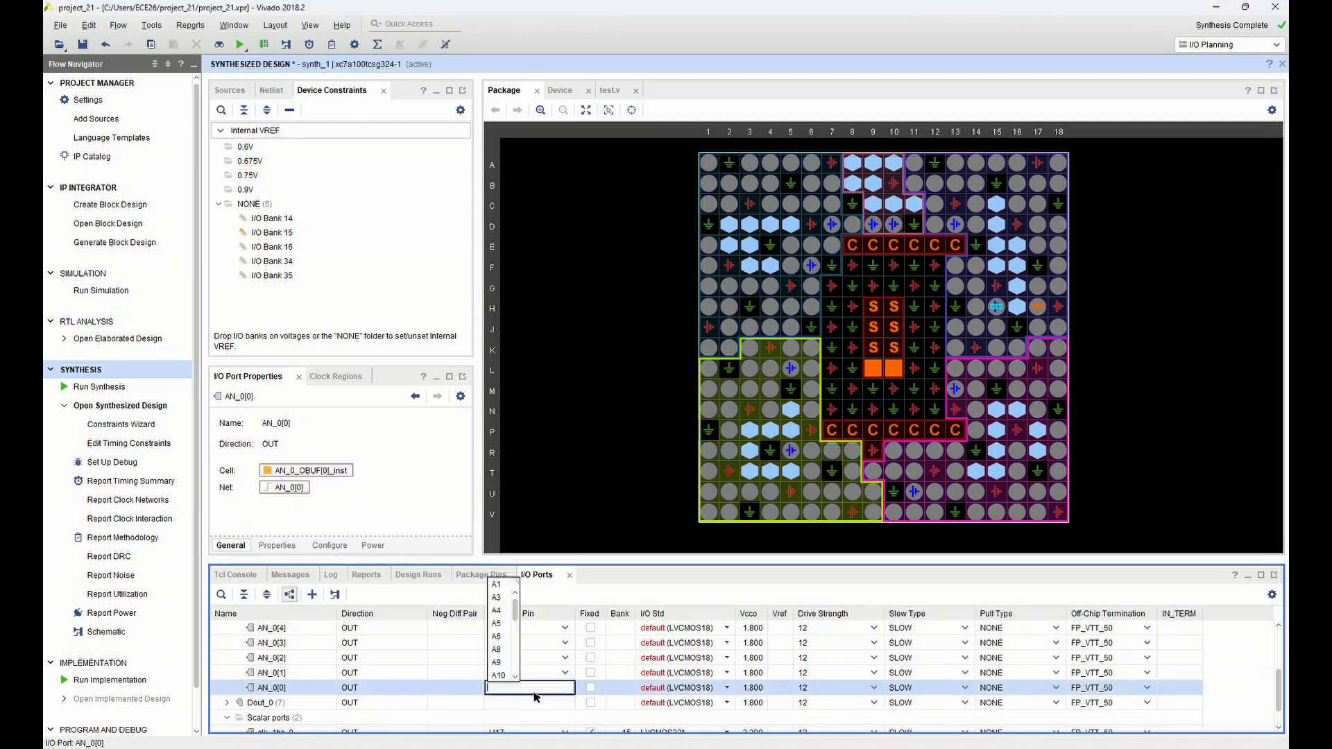
{"action": "type", "text": "J17"}
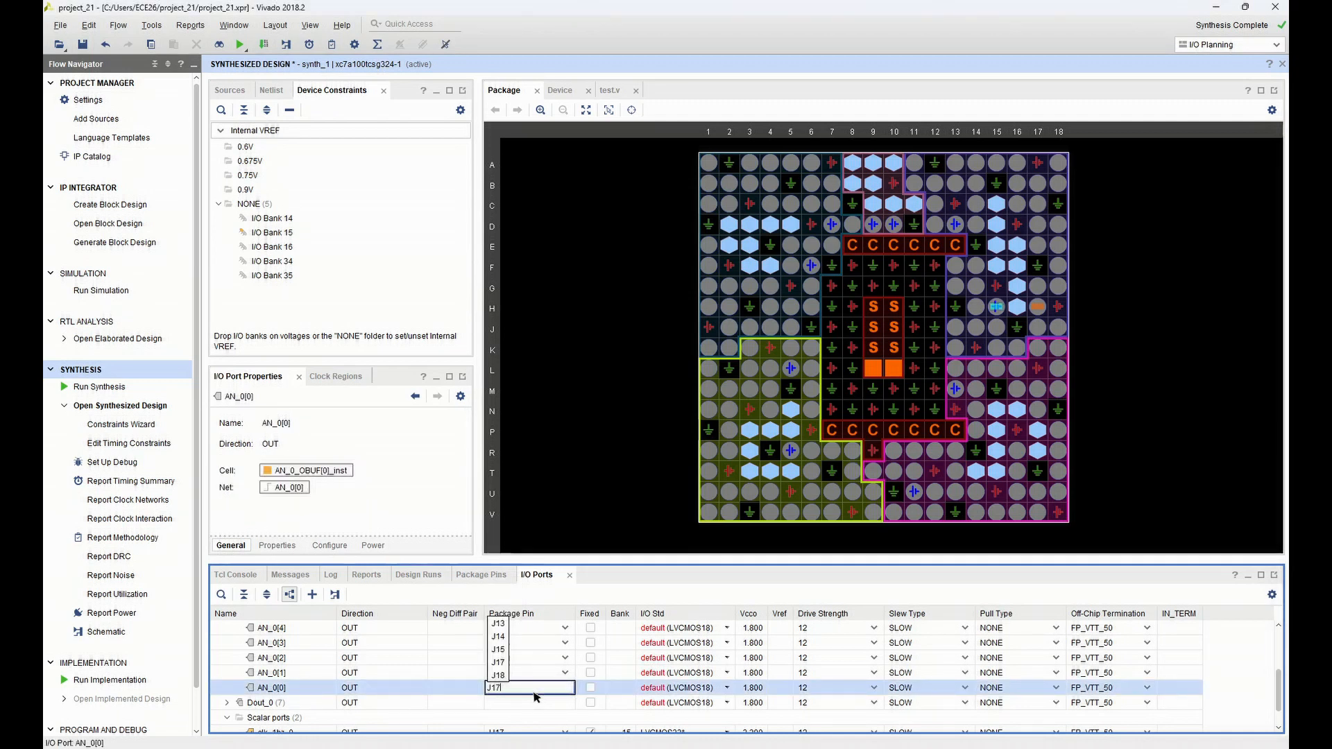
{"action": "key", "text": "Return"}
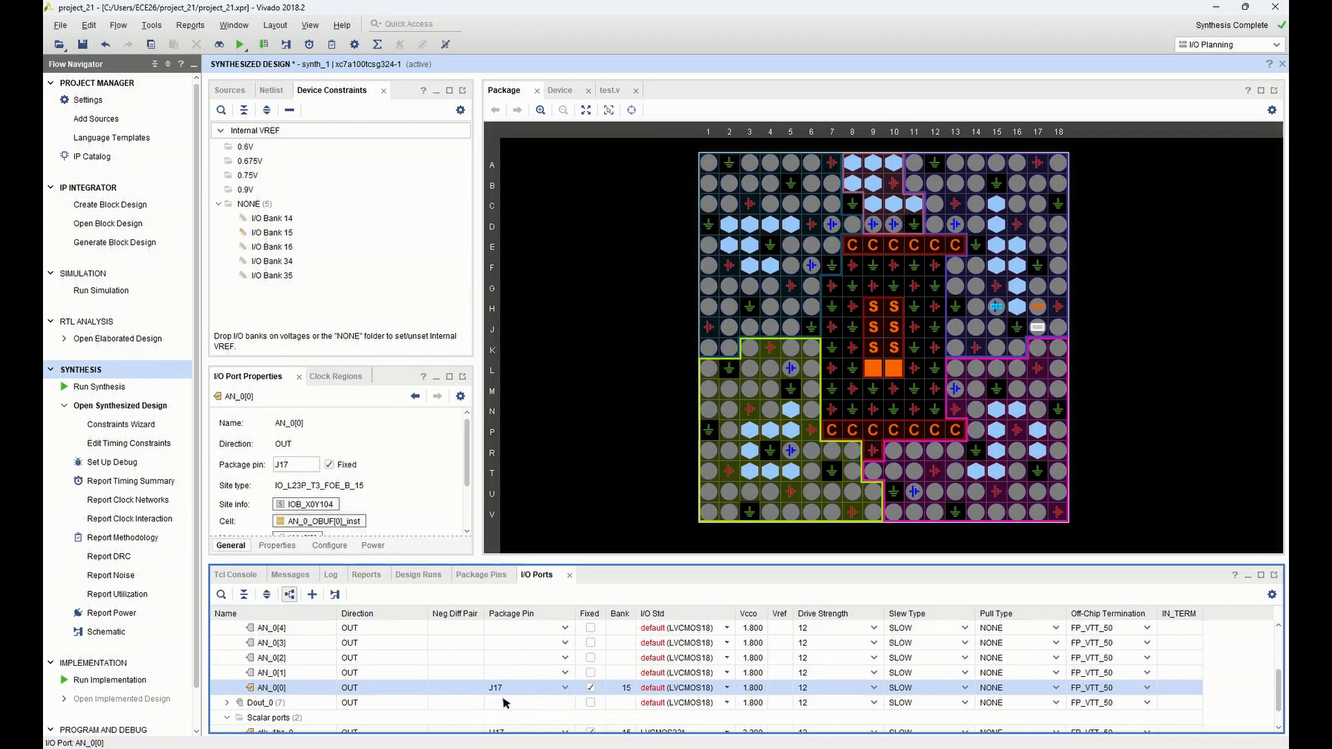
{"action": "left_click", "coordinate": [684, 689]}
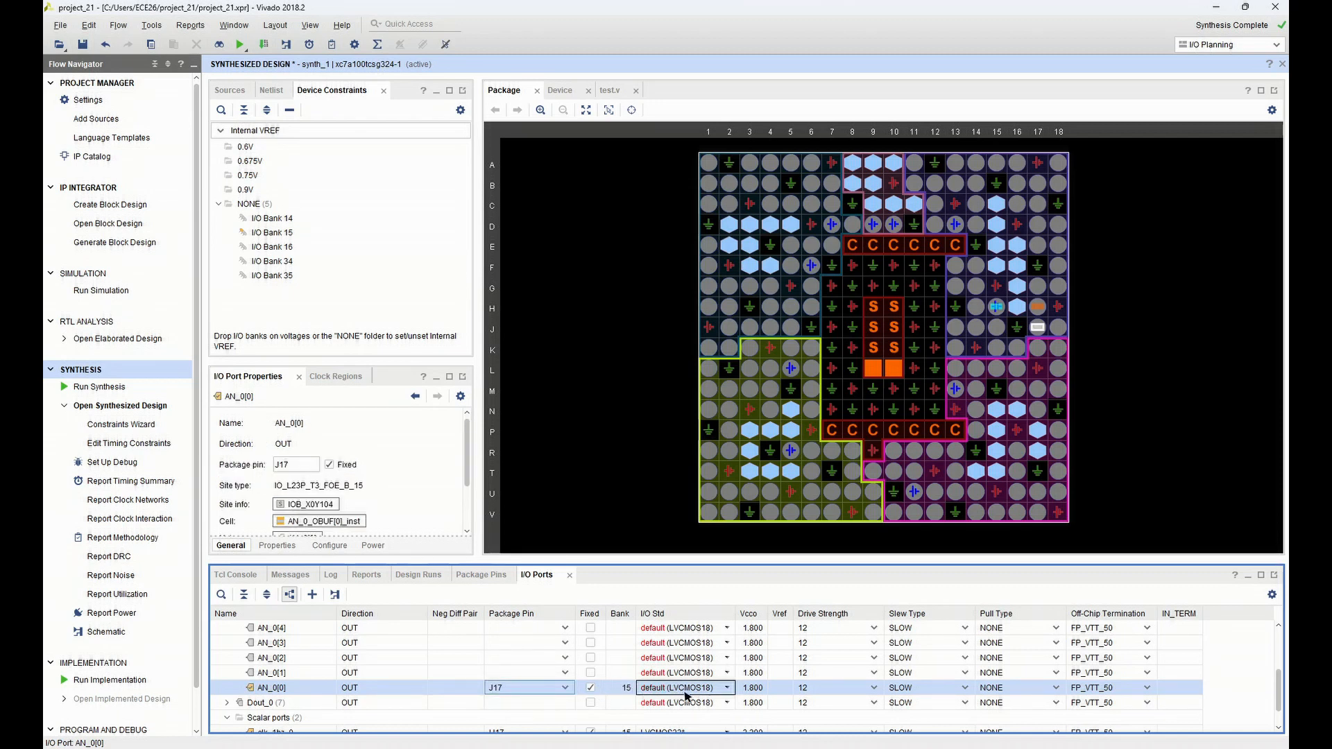
{"action": "left_click", "coordinate": [687, 691]}
{"action": "left_click", "coordinate": [686, 623]}
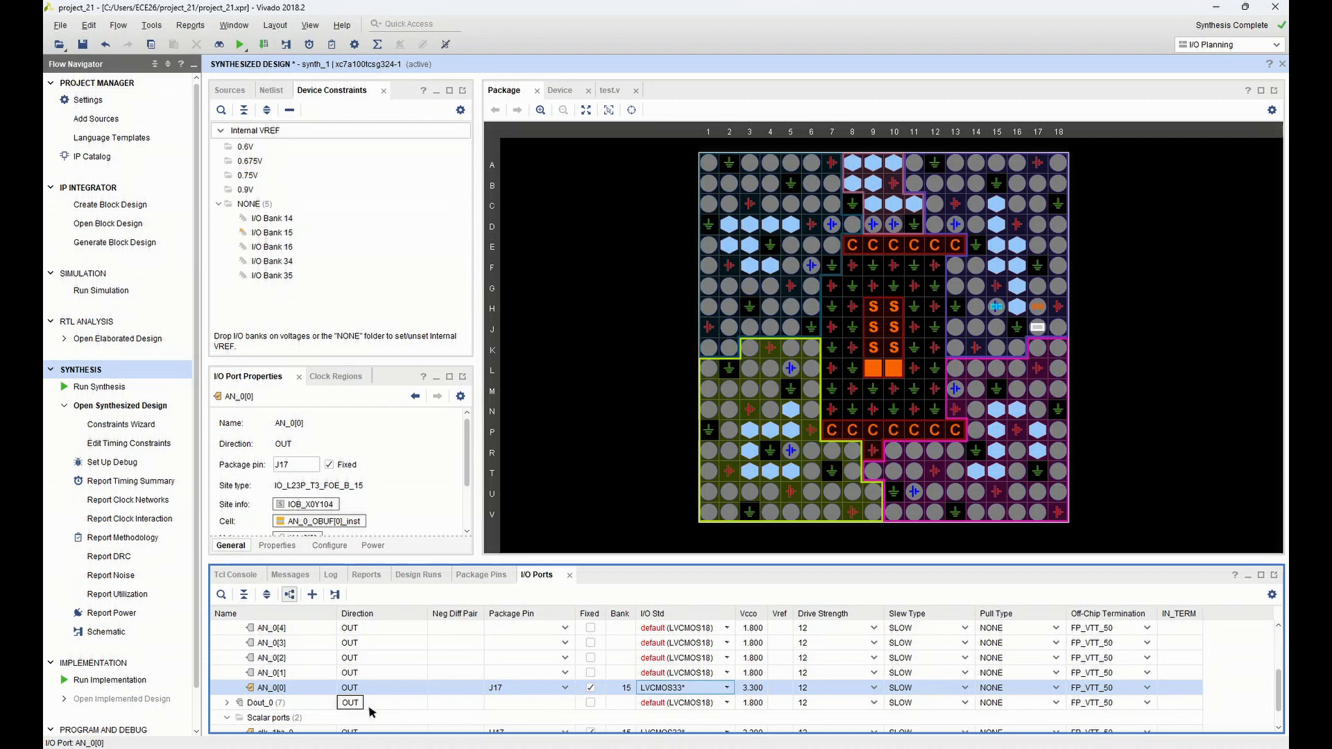
Assign port AN_0[1] to package pin J18 and set its I/O standard to LVCMOS33
{"action": "left_click", "coordinate": [563, 672]}
{"action": "left_click_drag", "start_coordinate": [517, 597], "coordinate": [514, 606]}
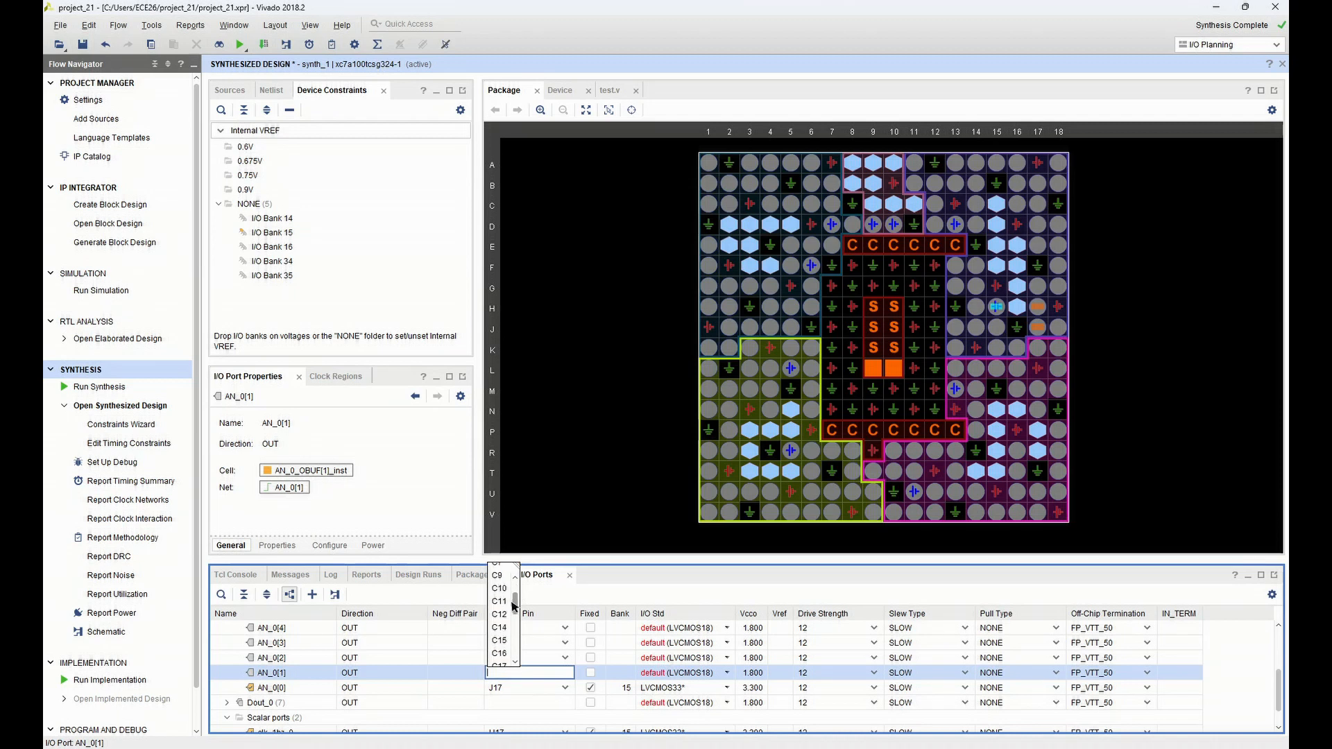
{"action": "type", "text": "J18"}
{"action": "left_click", "coordinate": [498, 685]}
{"action": "left_click", "coordinate": [667, 672]}
{"action": "left_click", "coordinate": [666, 673]}
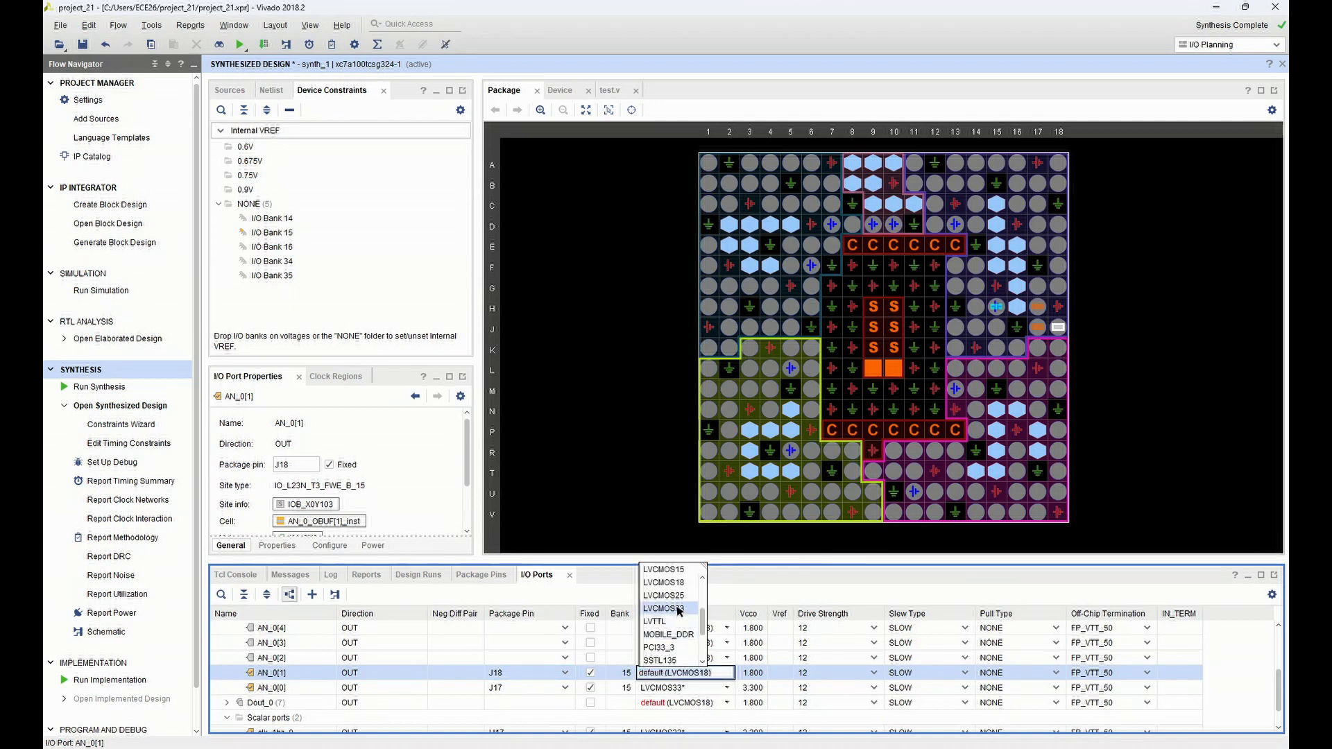
{"action": "left_click", "coordinate": [664, 609]}
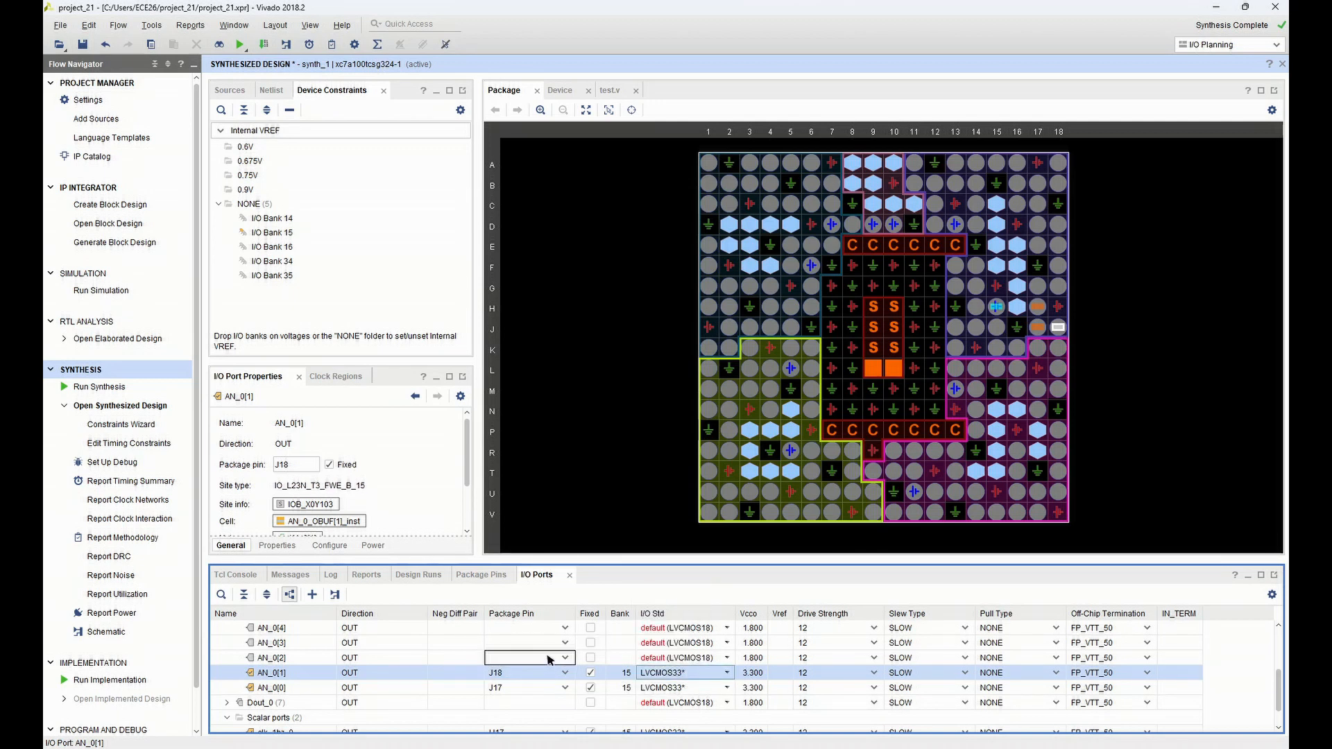
Assign port AN_0[2] to package pin T9 and set its I/O standard to LVCMOS33
{"action": "left_click", "coordinate": [549, 660]}
{"action": "left_click", "coordinate": [562, 658]}
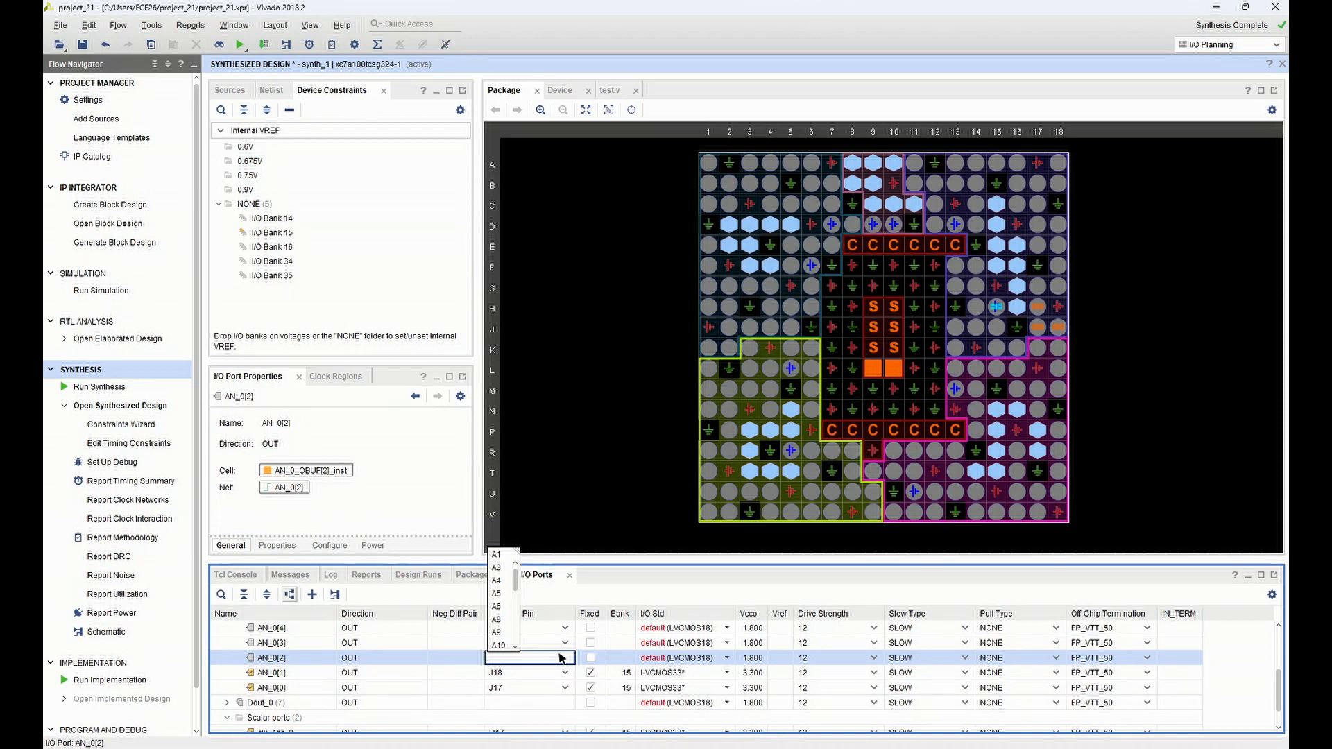
{"action": "type", "text": "T9"}
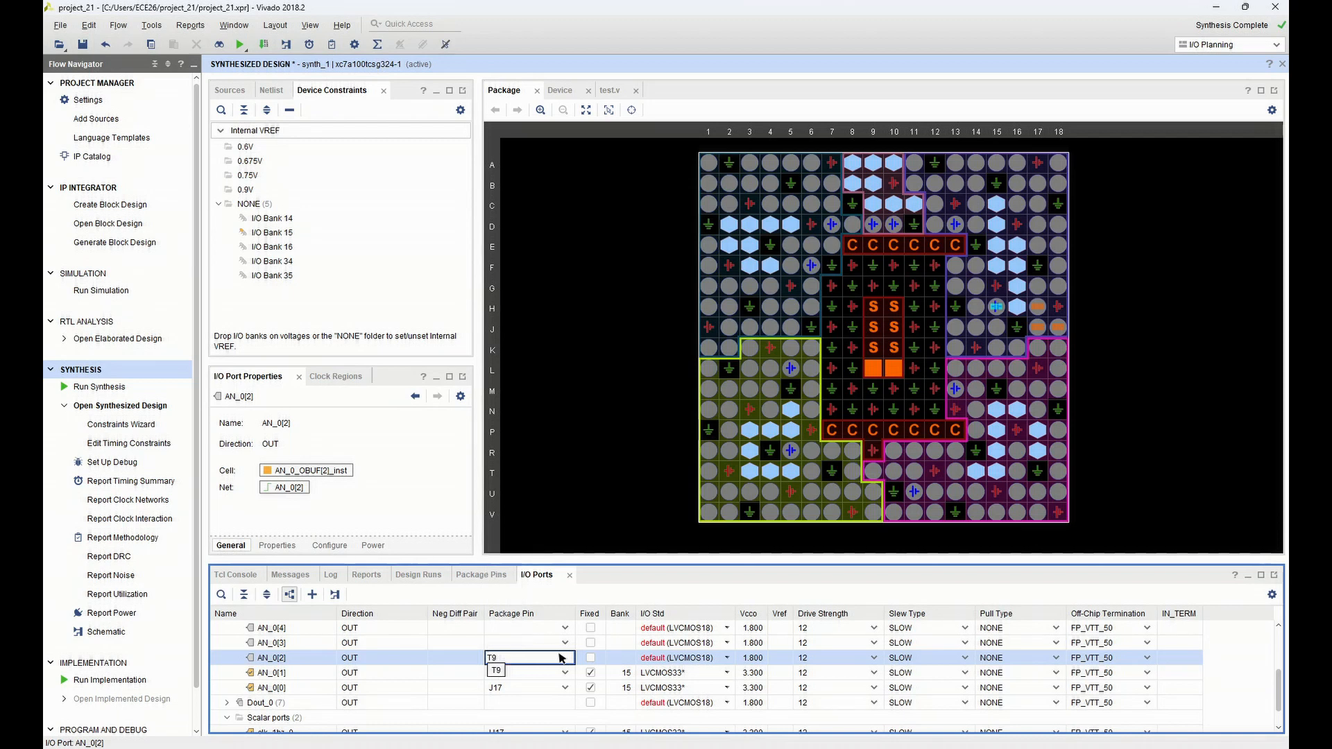
{"action": "left_click", "coordinate": [496, 671]}
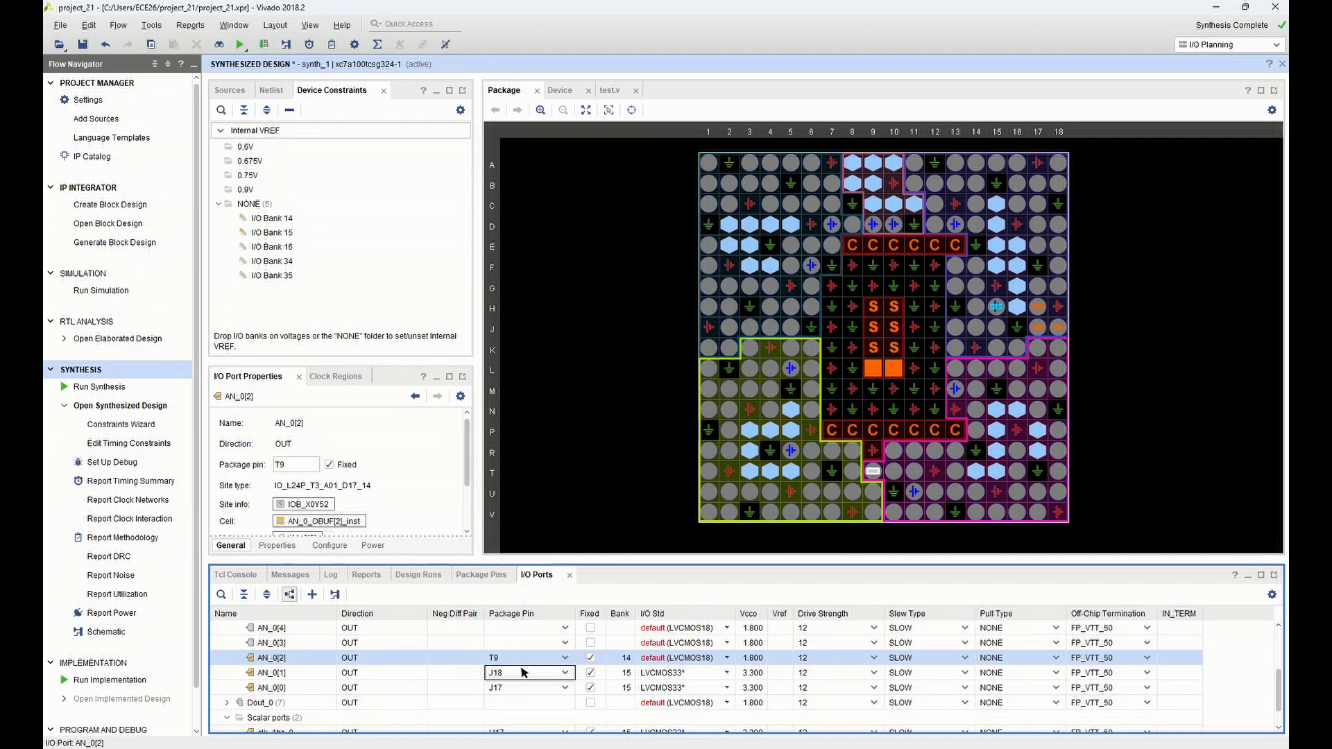
{"action": "left_click", "coordinate": [699, 655]}
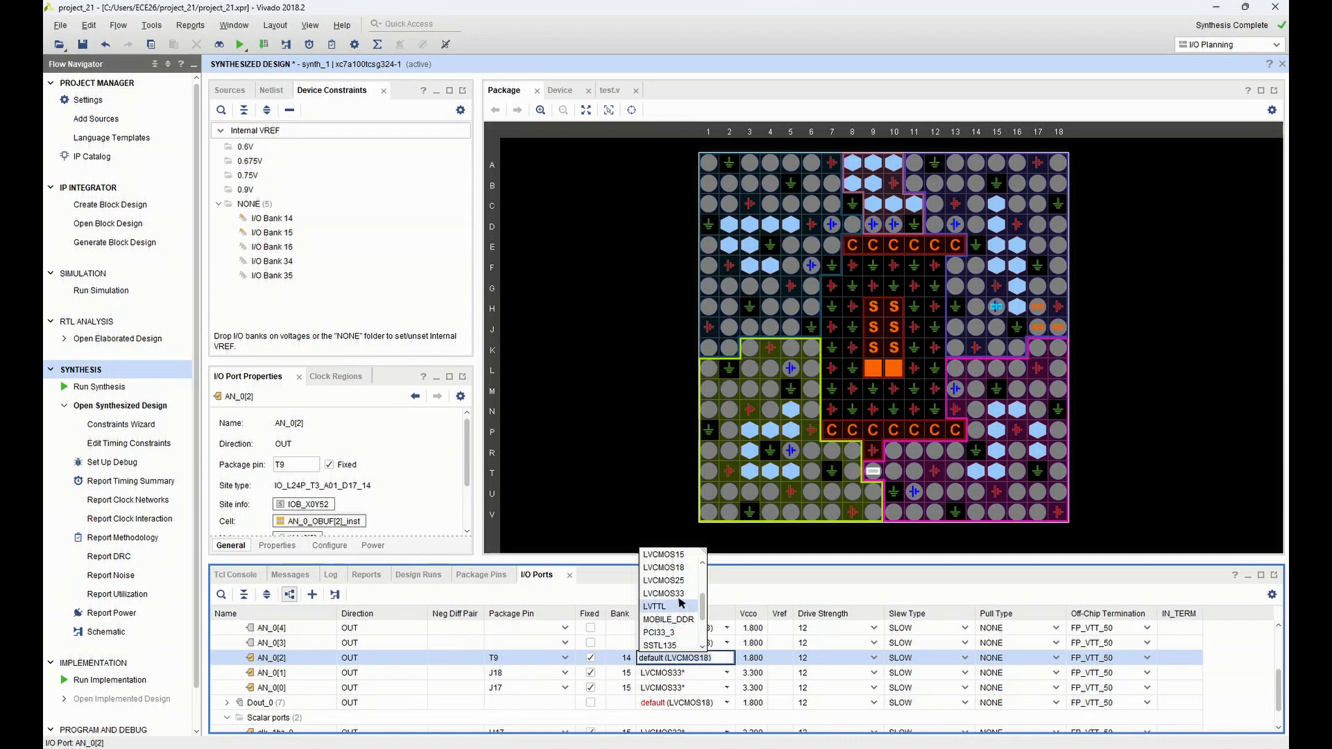
{"action": "left_click", "coordinate": [678, 597]}
Assign port AN_0[3] to package pin J14 and set its I/O standard to LVCMOS33
{"action": "left_click", "coordinate": [565, 643]}
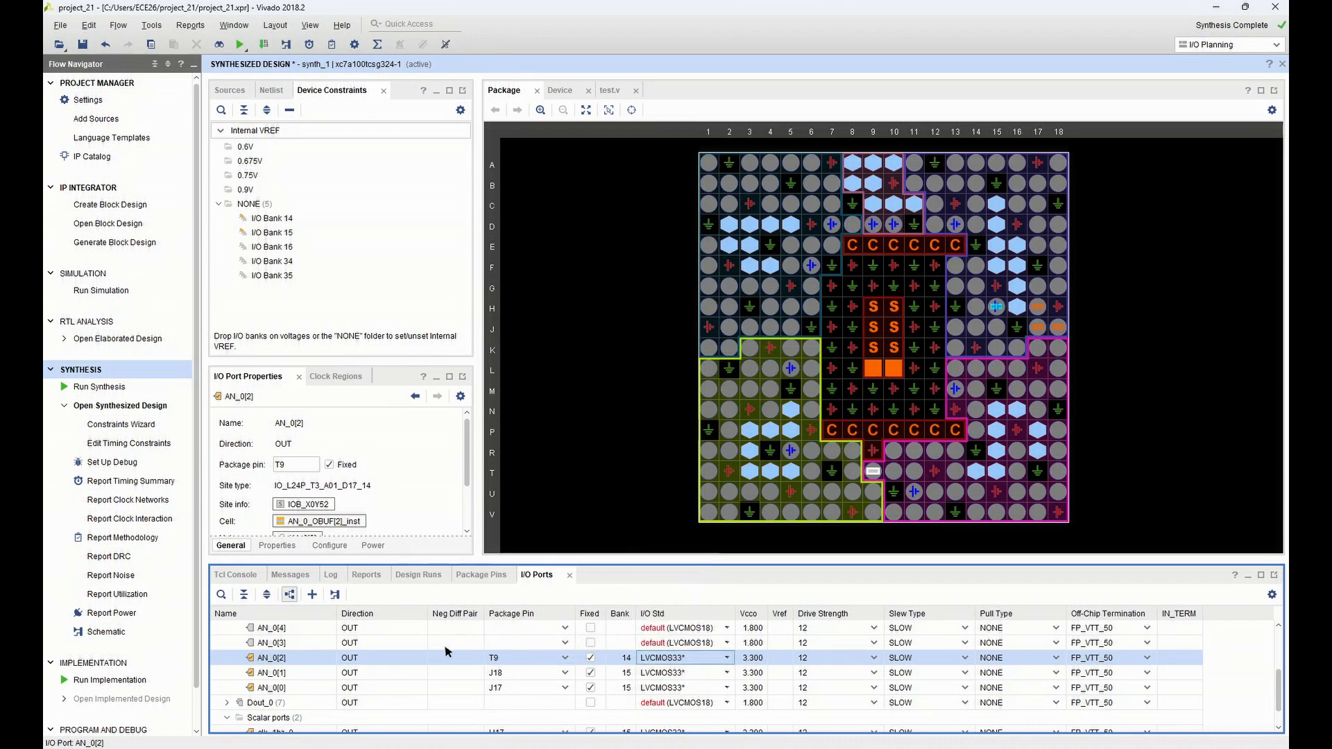
{"action": "left_click", "coordinate": [566, 643]}
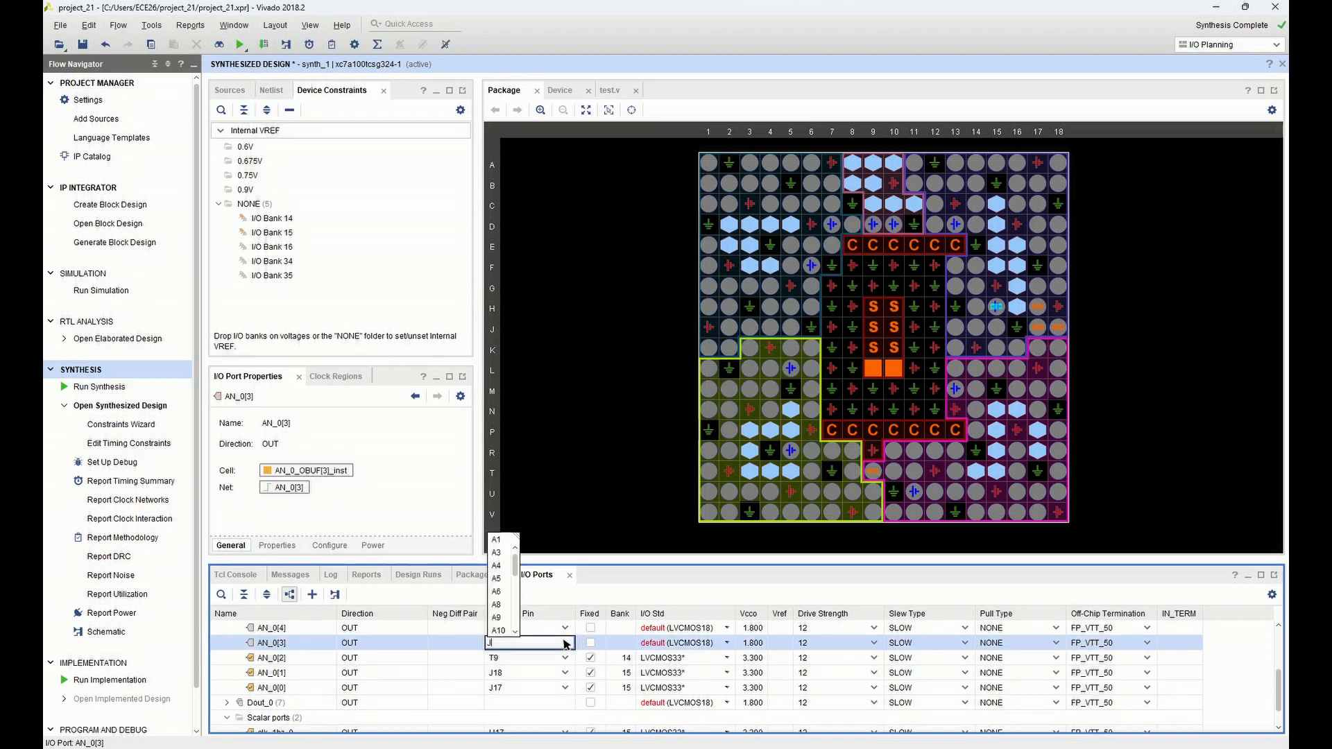
{"action": "type", "text": "14"}
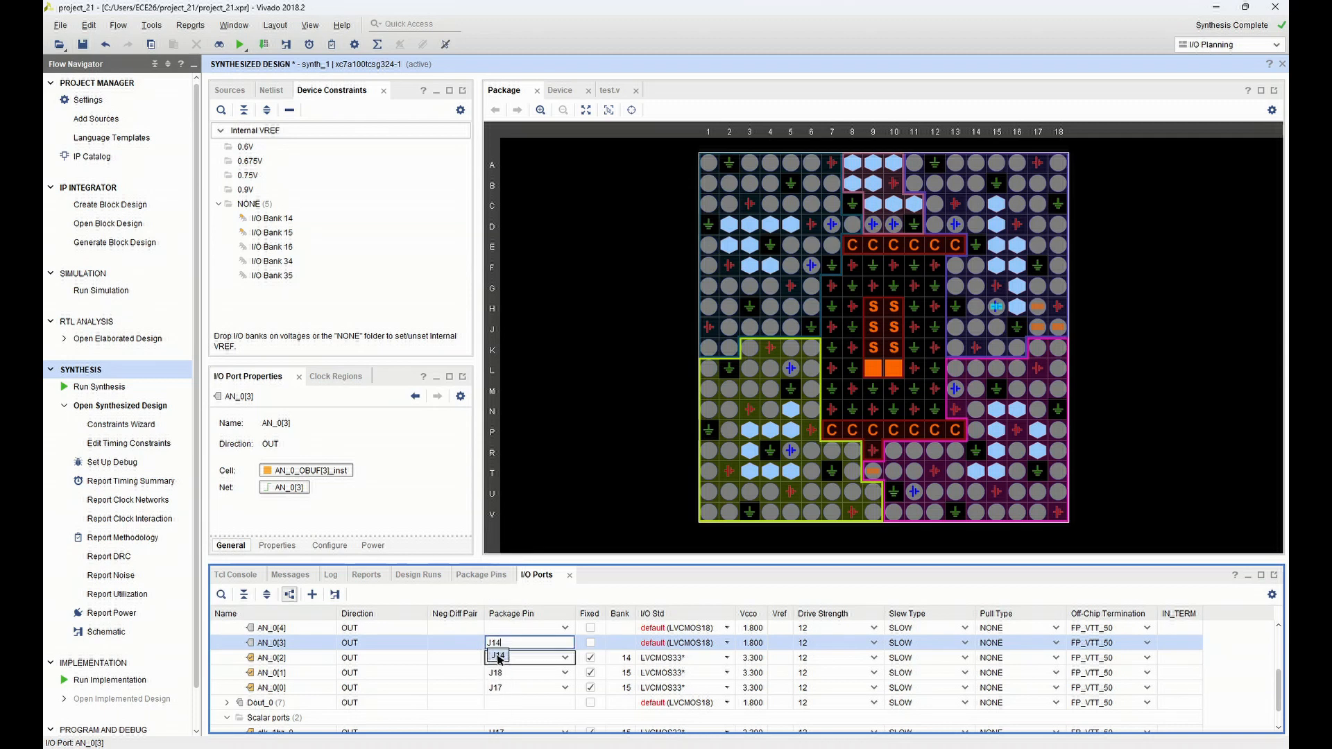
{"action": "left_click", "coordinate": [512, 657]}
{"action": "left_click", "coordinate": [684, 645]}
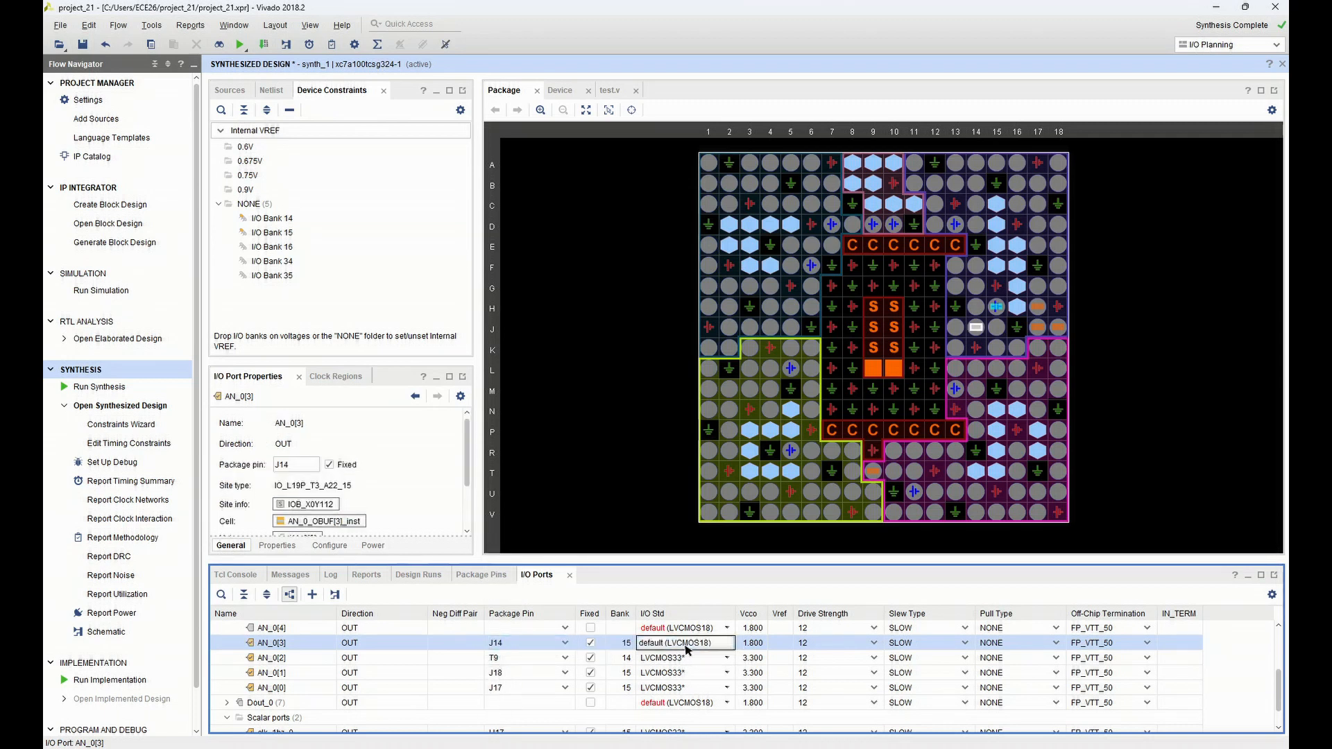
{"action": "left_click", "coordinate": [682, 578]}
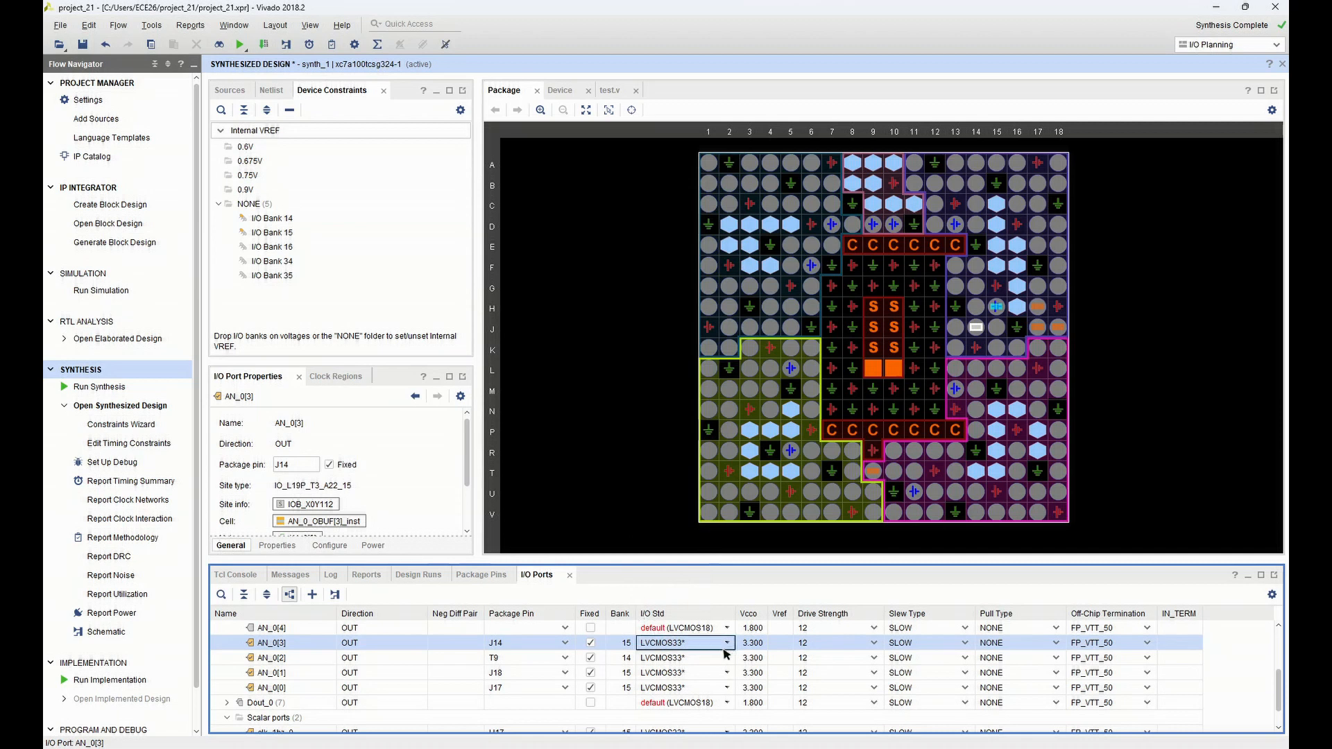
Assign port AN_0[4] to package pin P14 and port AN_0[5] to package pin T14
{"action": "left_click_drag", "start_coordinate": [1280, 687], "coordinate": [1276, 664]}
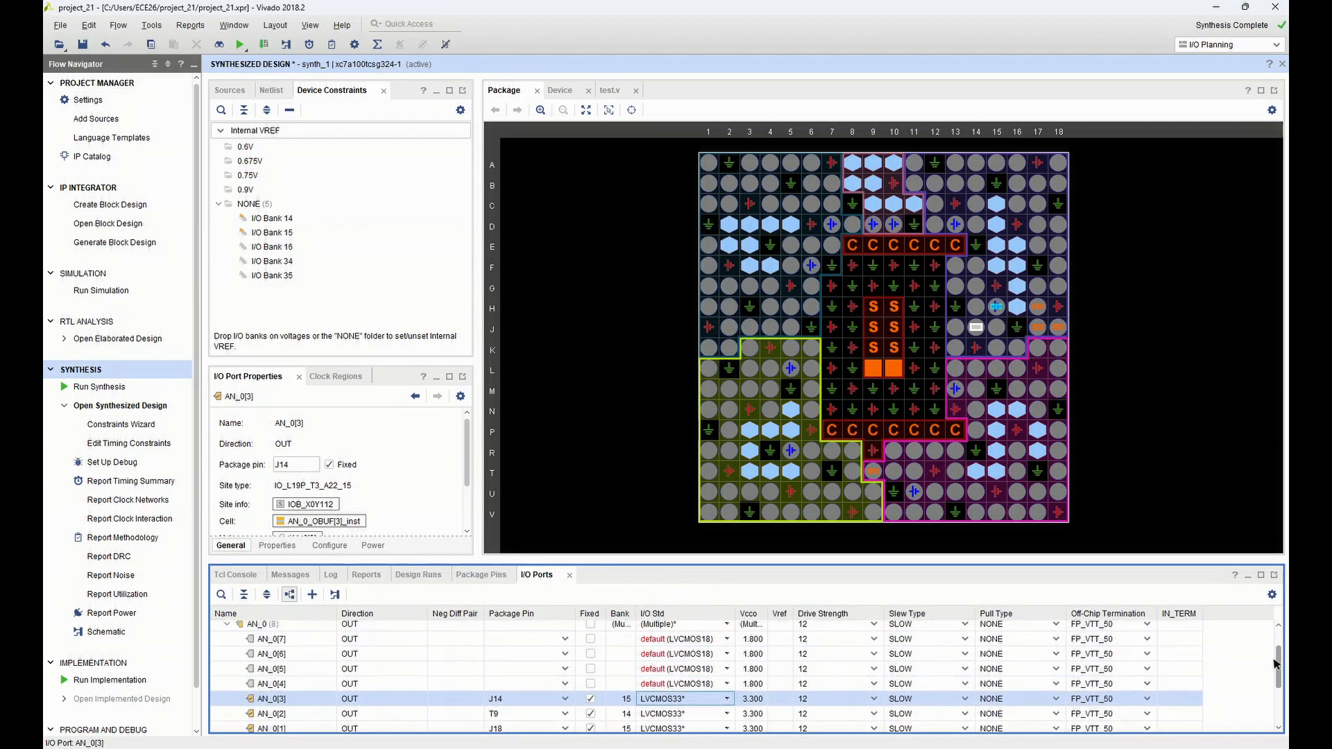
{"action": "left_click", "coordinate": [509, 683]}
{"action": "left_click", "coordinate": [509, 683]}
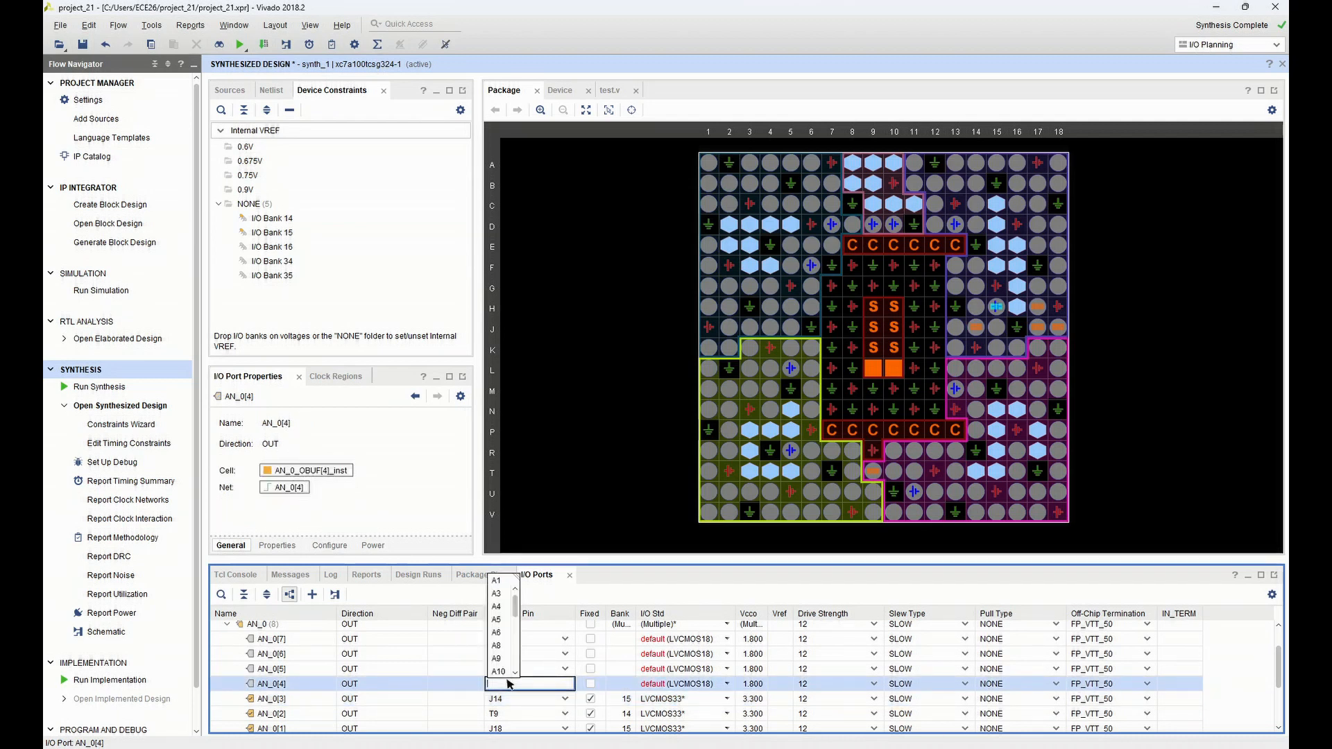
{"action": "type", "text": "P14"}
{"action": "left_click", "coordinate": [499, 696]}
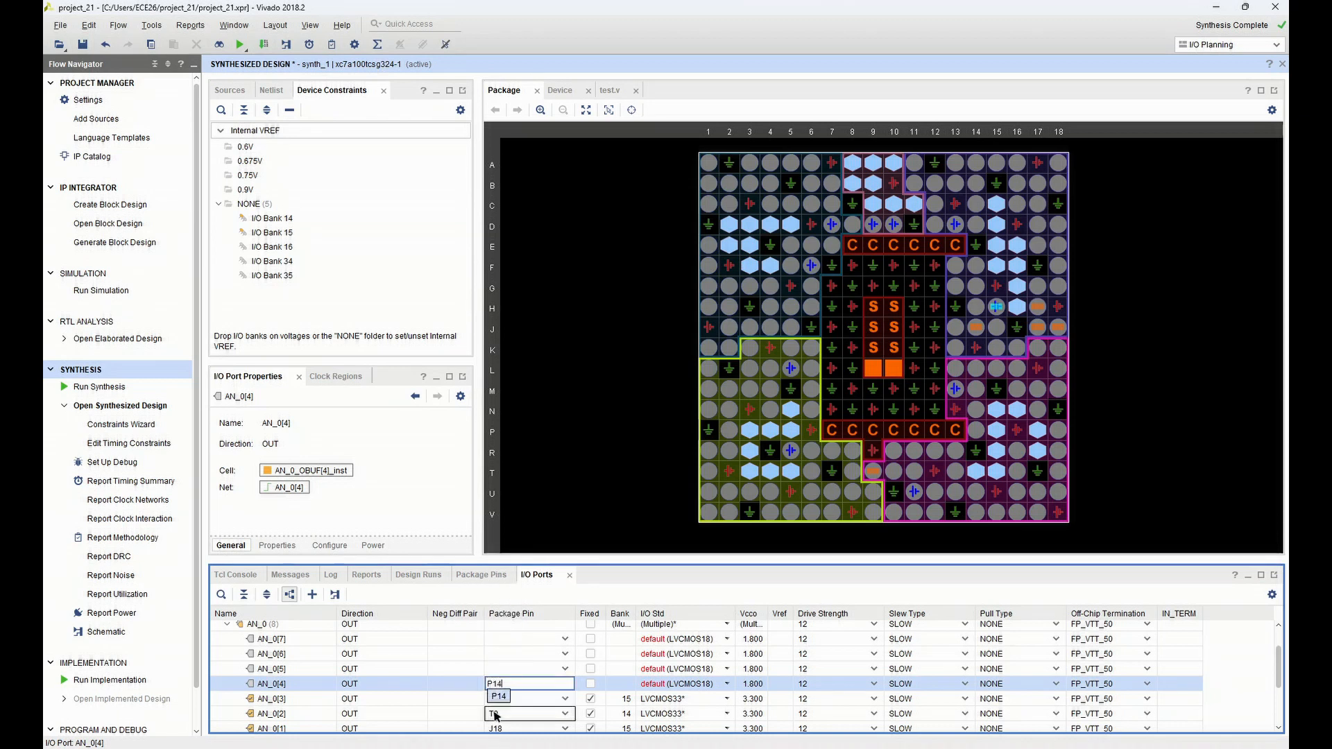
{"action": "left_click", "coordinate": [519, 670]}
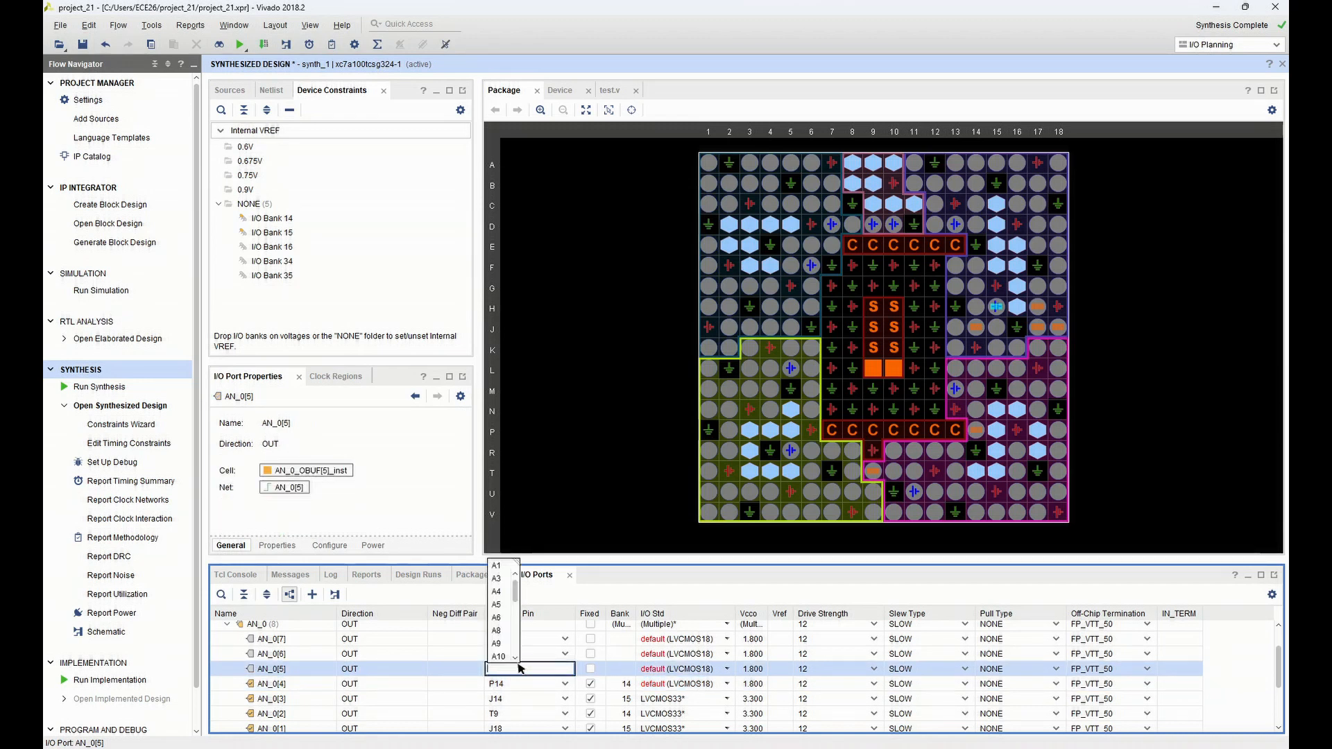
{"action": "type", "text": "T14"}
{"action": "left_click", "coordinate": [500, 681]}
Assign port AN_0[6] of the AN_0 bus to package pin K2
{"action": "left_click", "coordinate": [511, 655]}
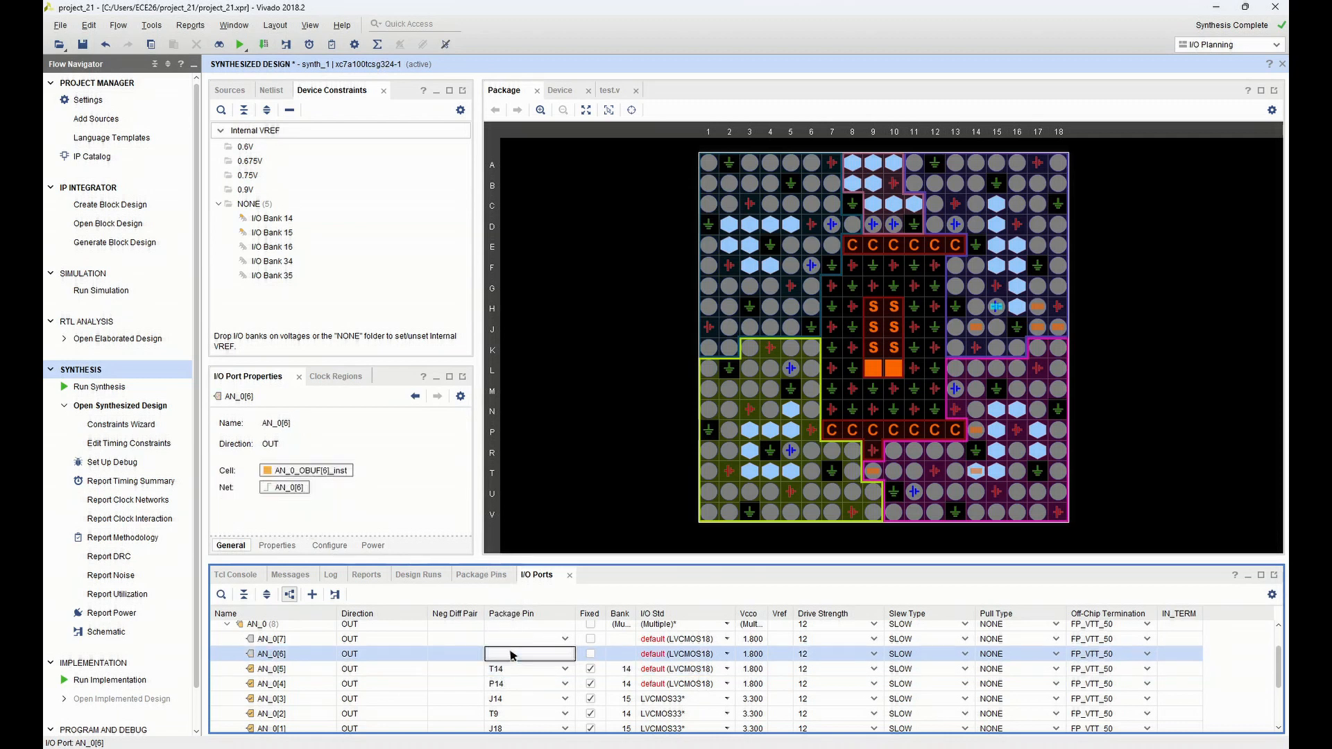
{"action": "left_click", "coordinate": [512, 656]}
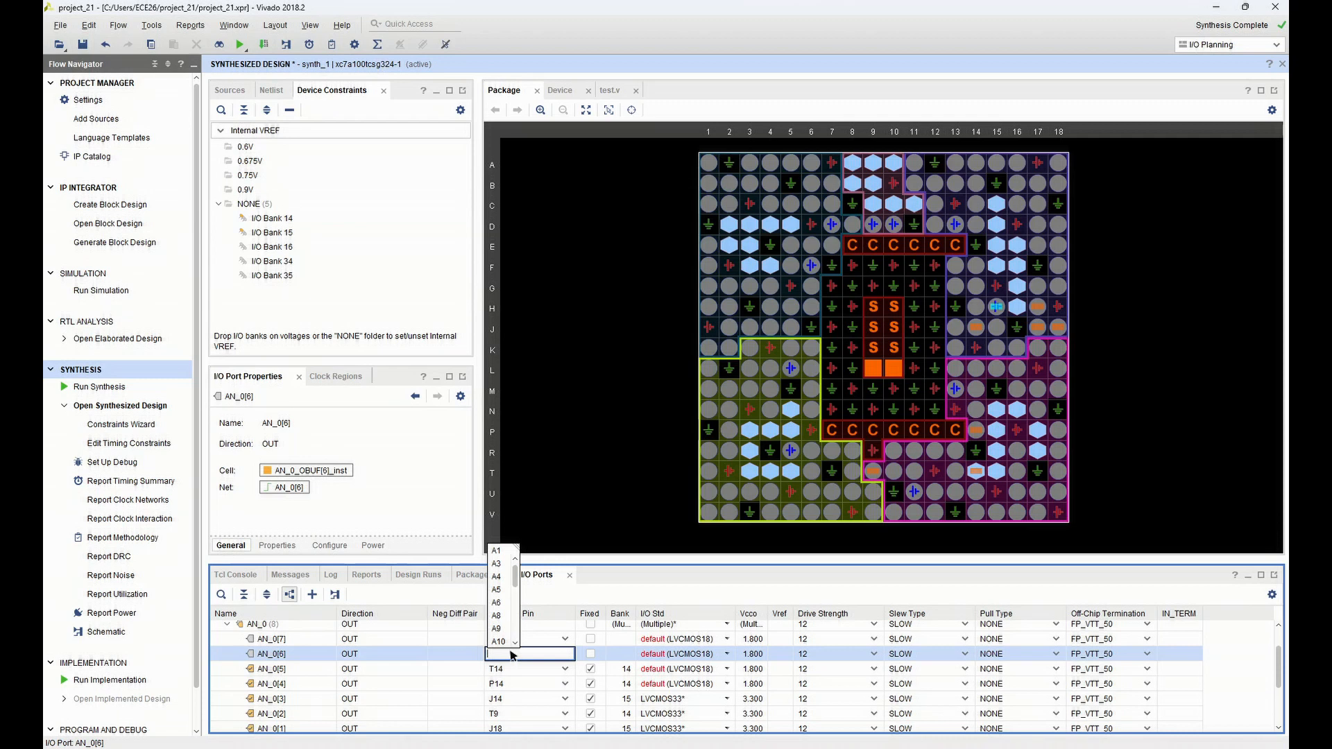
{"action": "type", "text": "K2"}
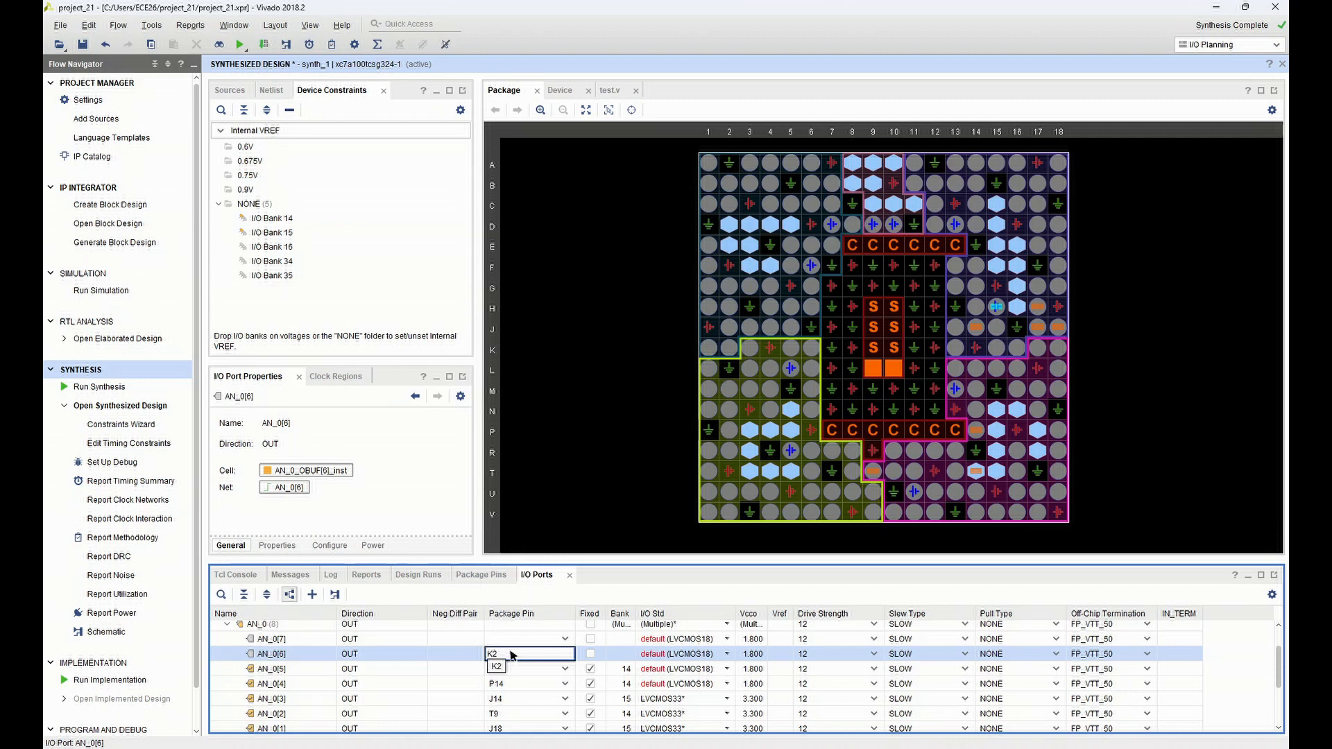
{"action": "left_click", "coordinate": [497, 666]}
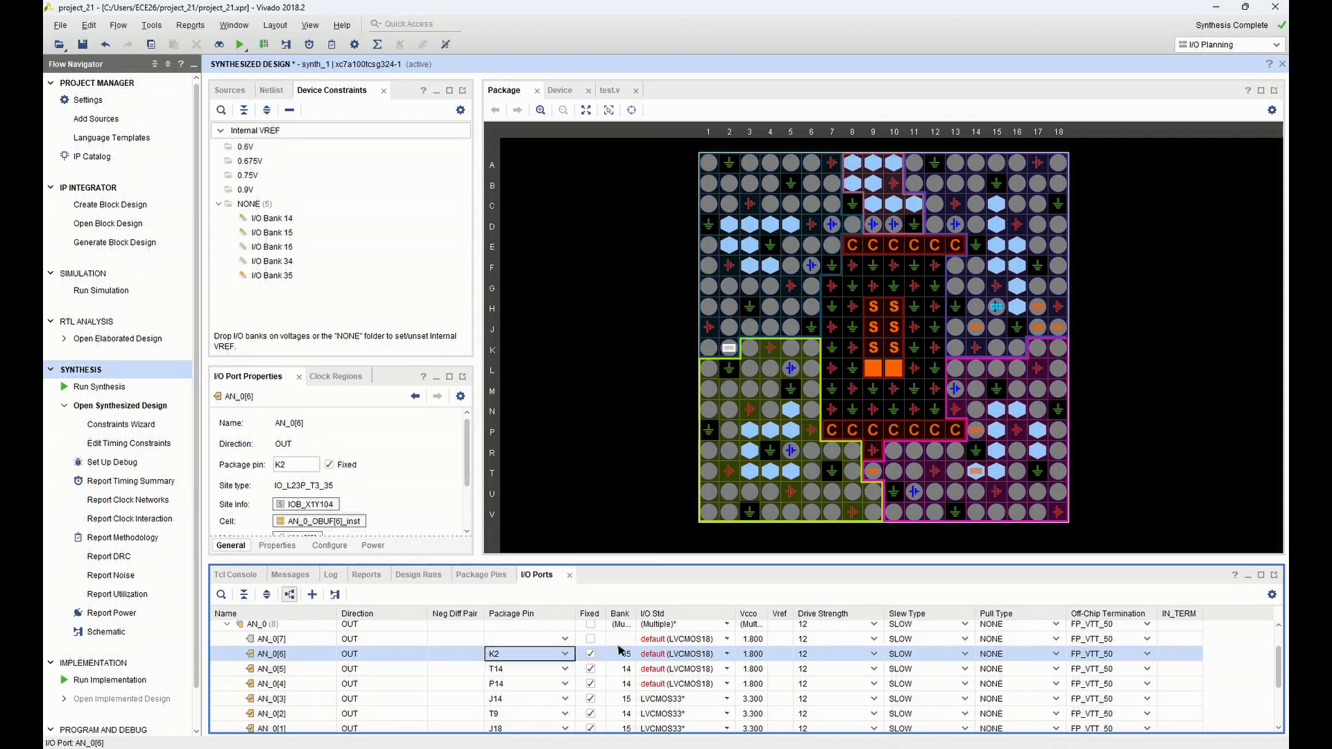
Set the I/O standard of ports AN_0[4], AN_0[5] and AN_0[6] to LVCMOS33
{"action": "left_click", "coordinate": [727, 684]}
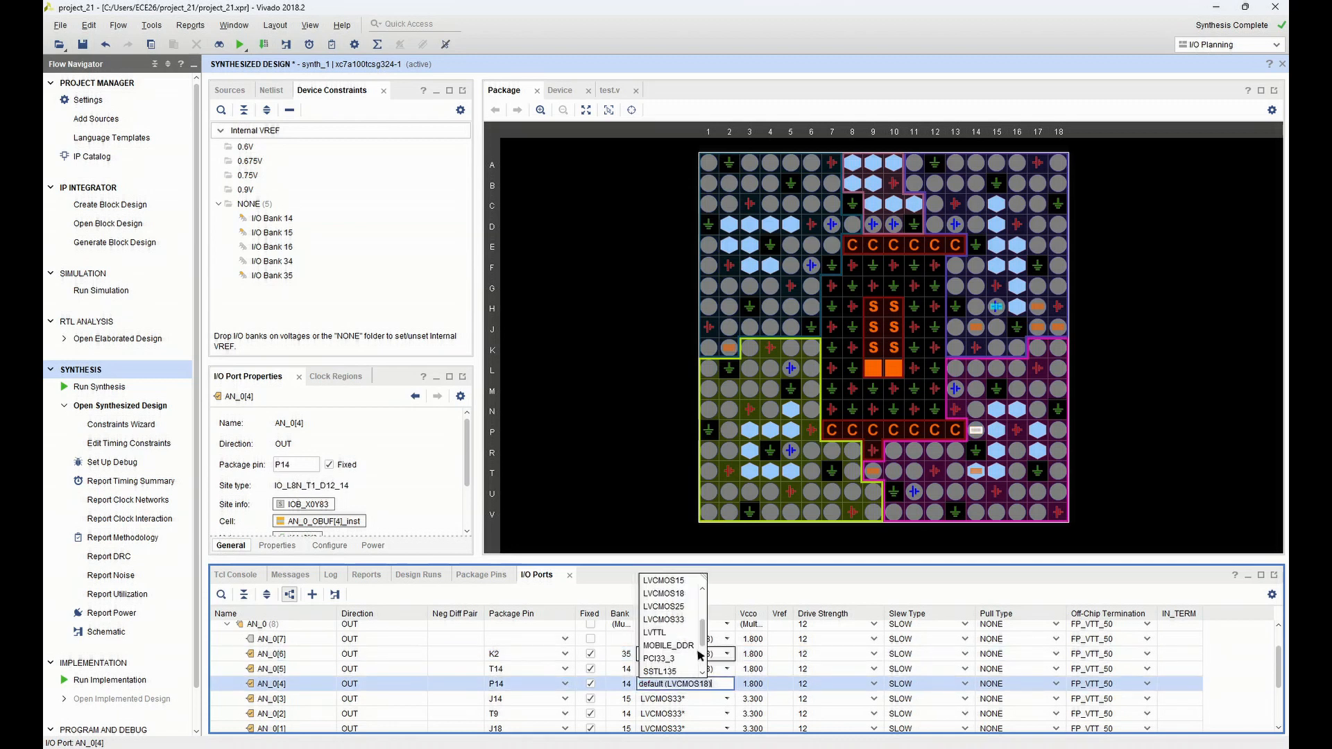
{"action": "left_click", "coordinate": [683, 621]}
{"action": "left_click", "coordinate": [714, 671]}
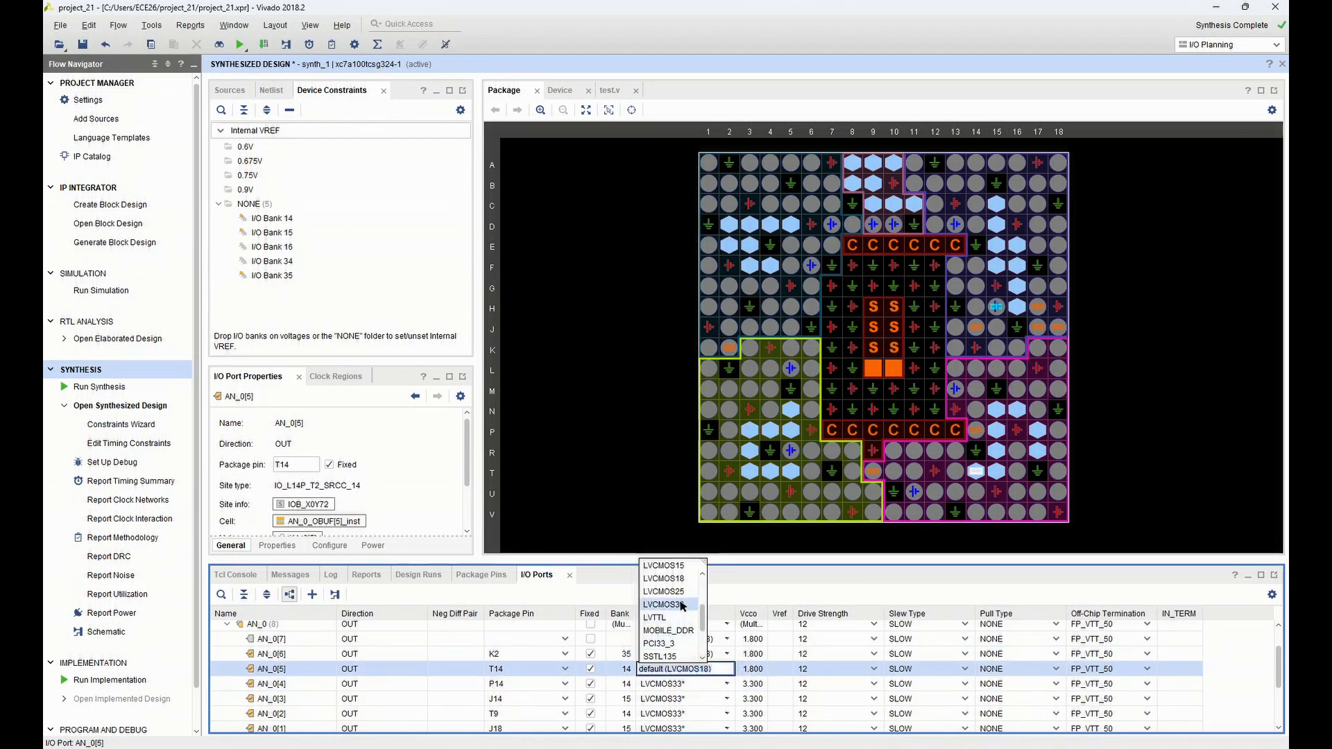
{"action": "left_click", "coordinate": [680, 605]}
{"action": "left_click", "coordinate": [716, 655]}
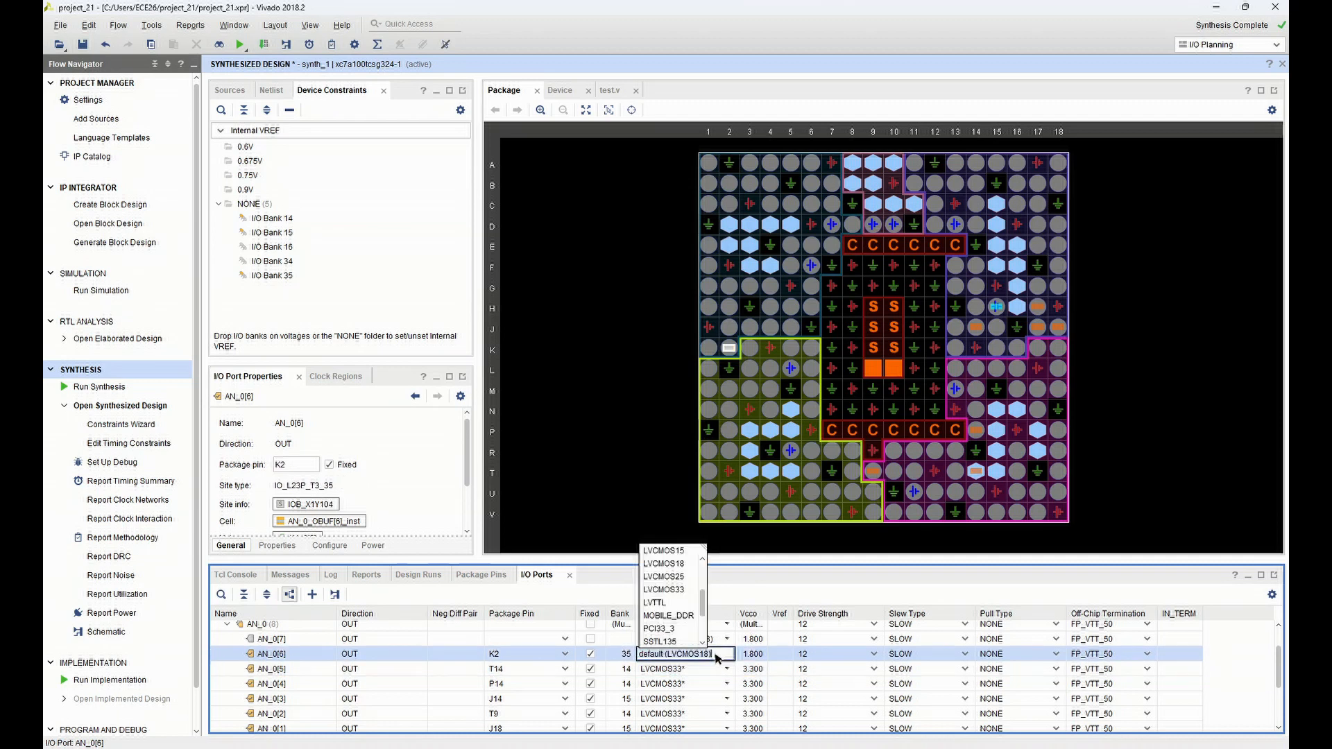
{"action": "left_click", "coordinate": [682, 591]}
Assign port AN_0[7] to package pin U13 and set its I/O standard to LVCMOS33
{"action": "left_click", "coordinate": [710, 639]}
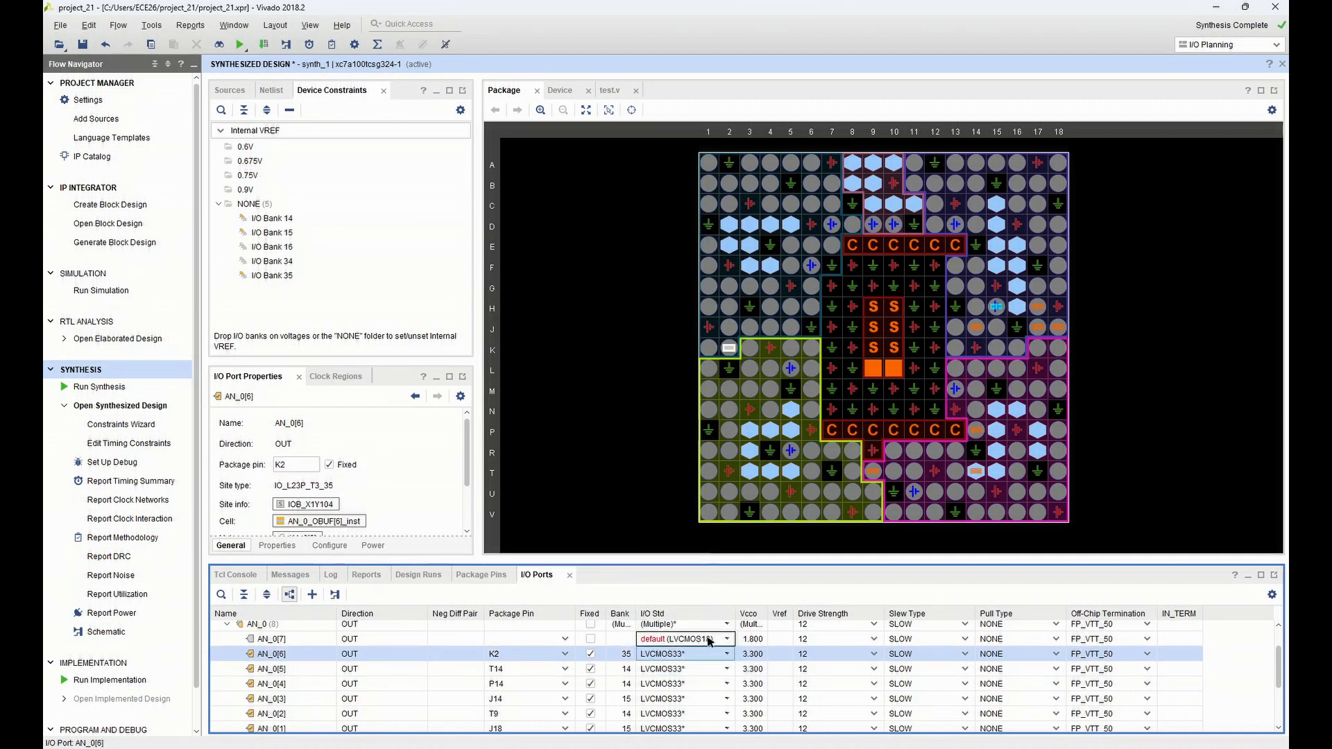
{"action": "left_click", "coordinate": [444, 644]}
{"action": "left_click", "coordinate": [497, 640]}
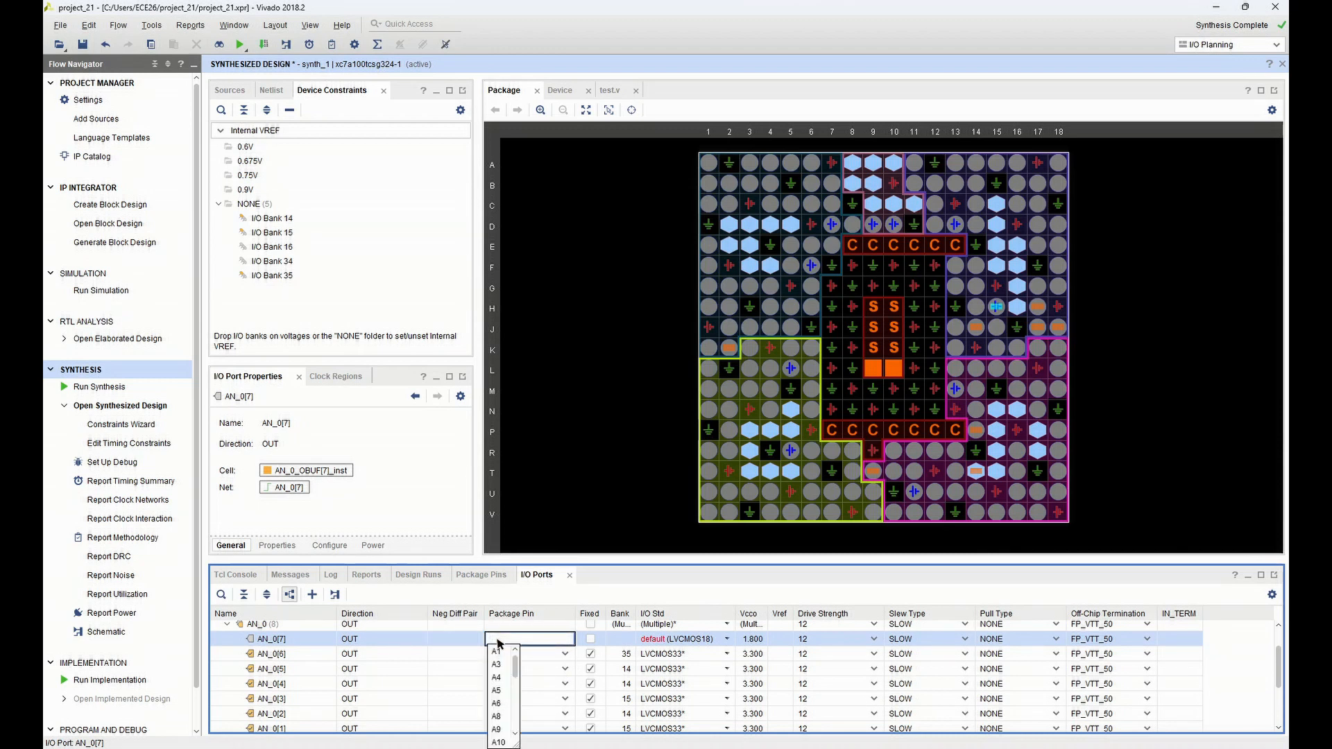
{"action": "type", "text": "U13"}
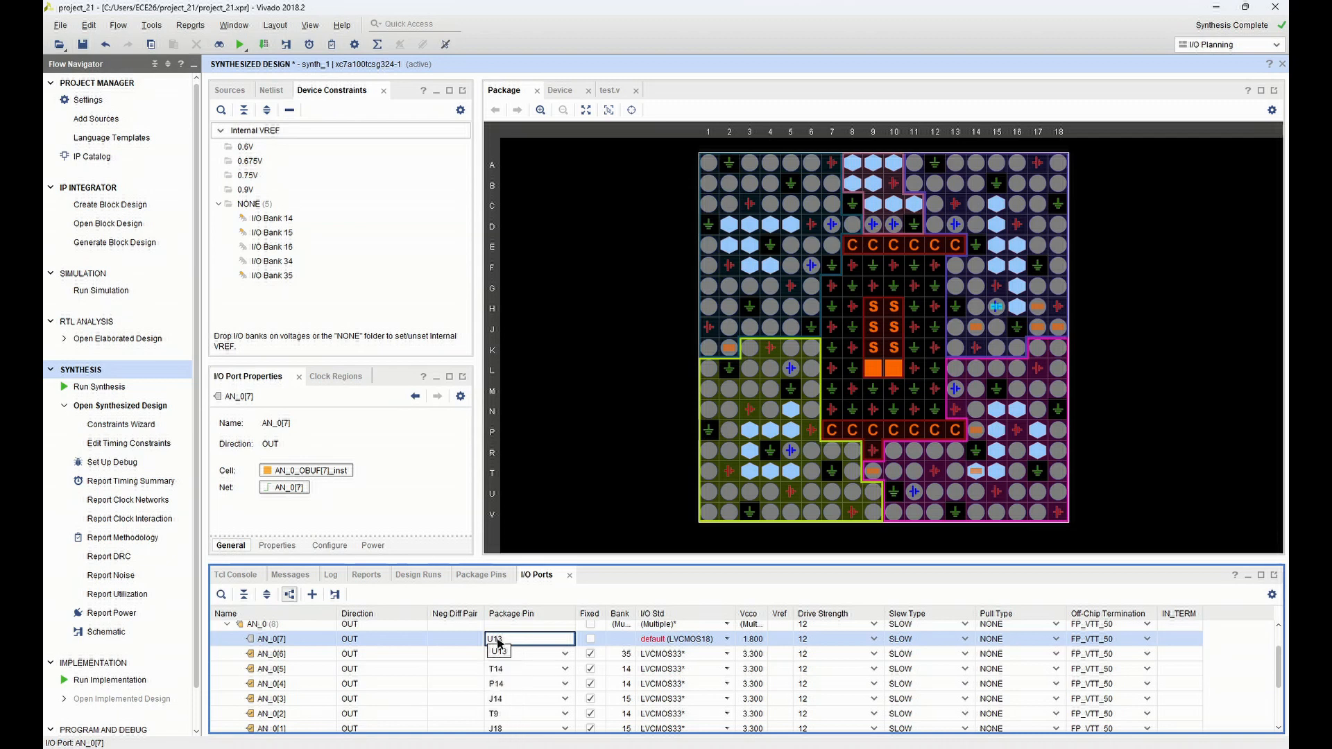
{"action": "left_click", "coordinate": [500, 651]}
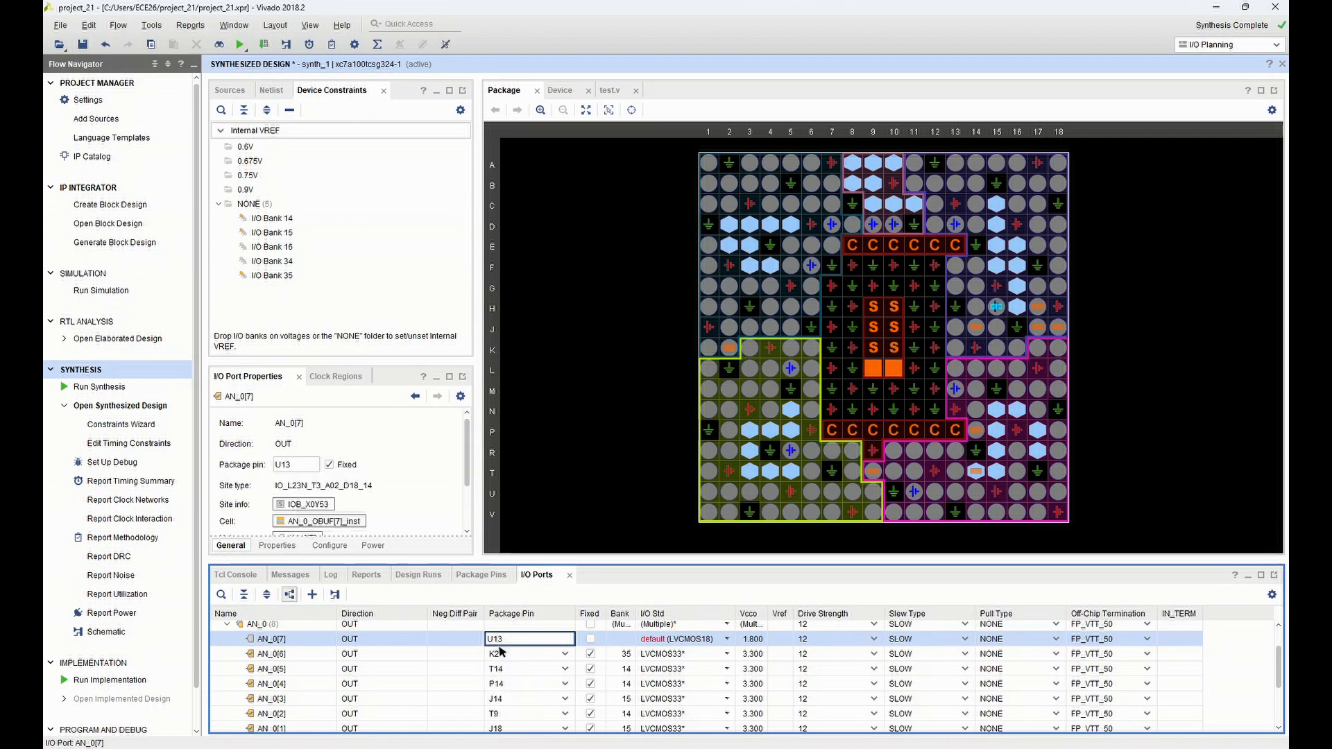
{"action": "left_click", "coordinate": [723, 643]}
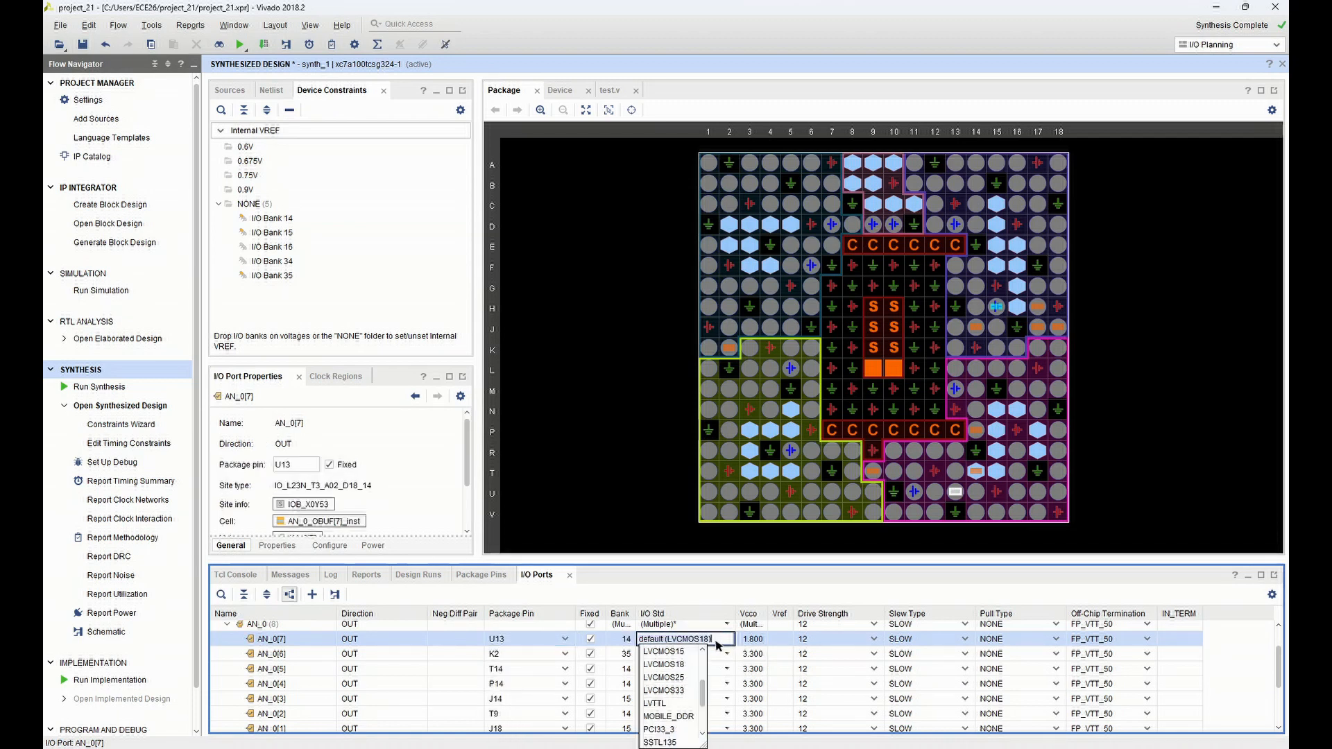
{"action": "left_click", "coordinate": [686, 687]}
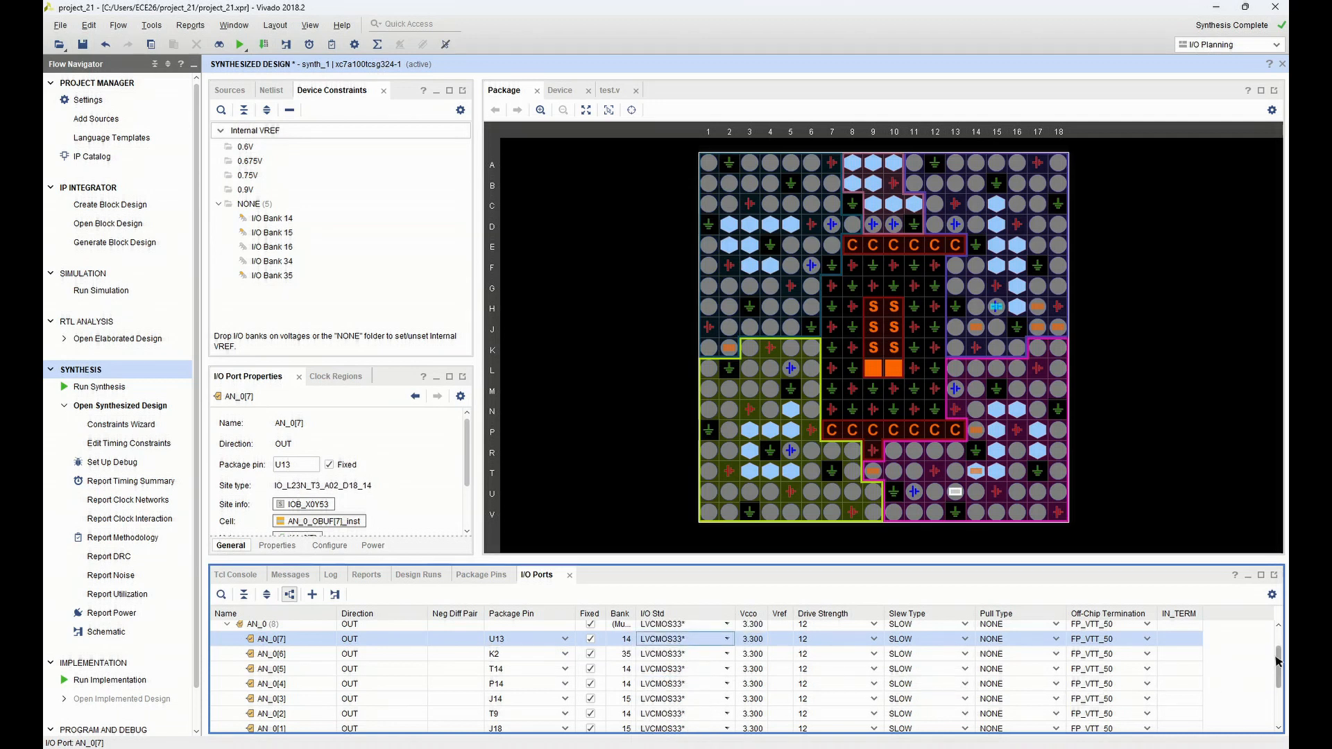
Set the CLK.CLK_0_54576 interface's I/O standard to LVCMOS33 and assign its scalar port clk_0 to package pin E3
{"action": "left_click_drag", "start_coordinate": [1280, 661], "coordinate": [1274, 631]}
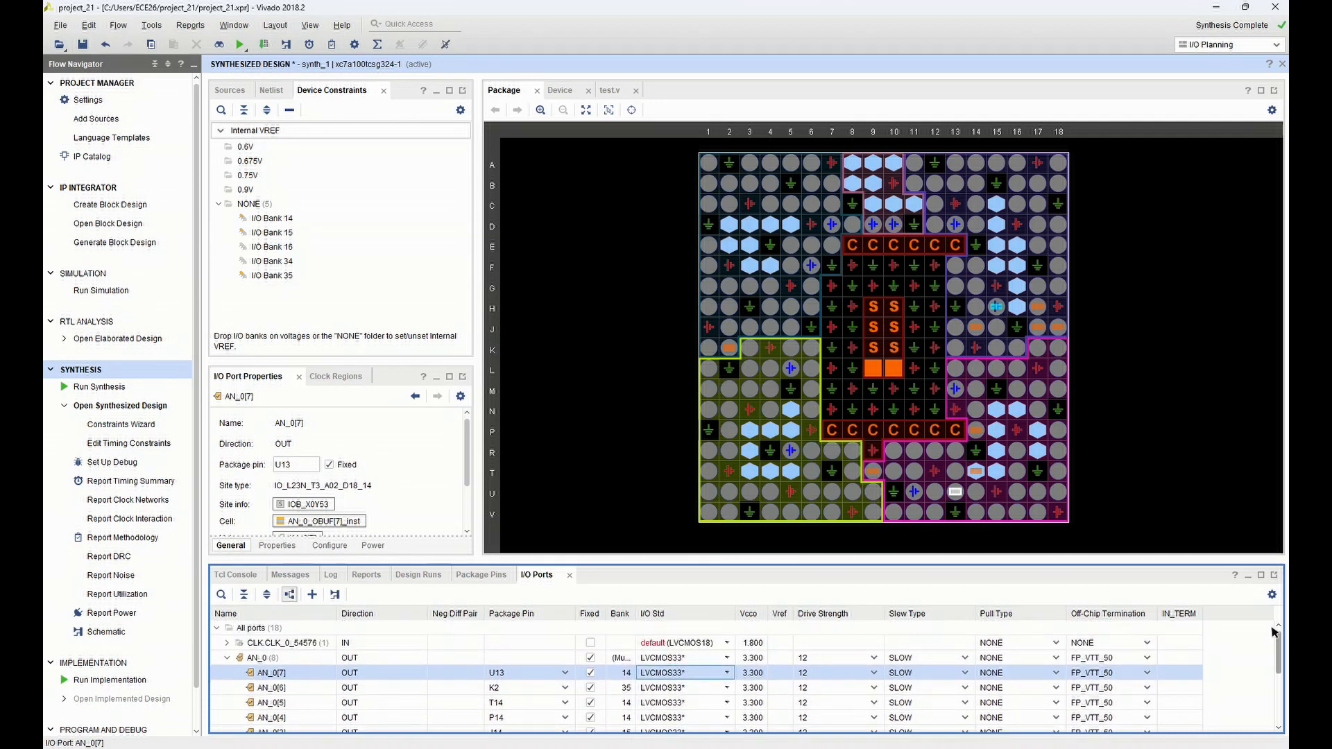
{"action": "left_click", "coordinate": [704, 643]}
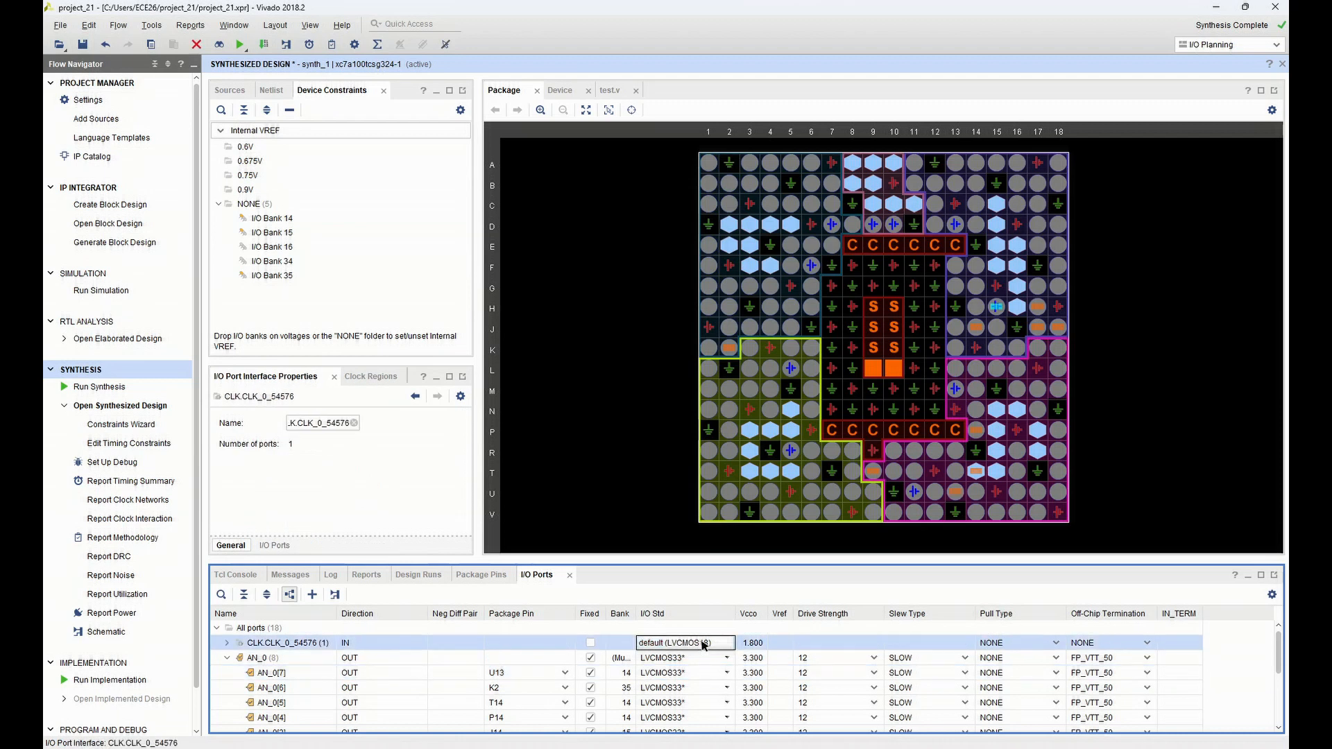
{"action": "left_click", "coordinate": [664, 579]}
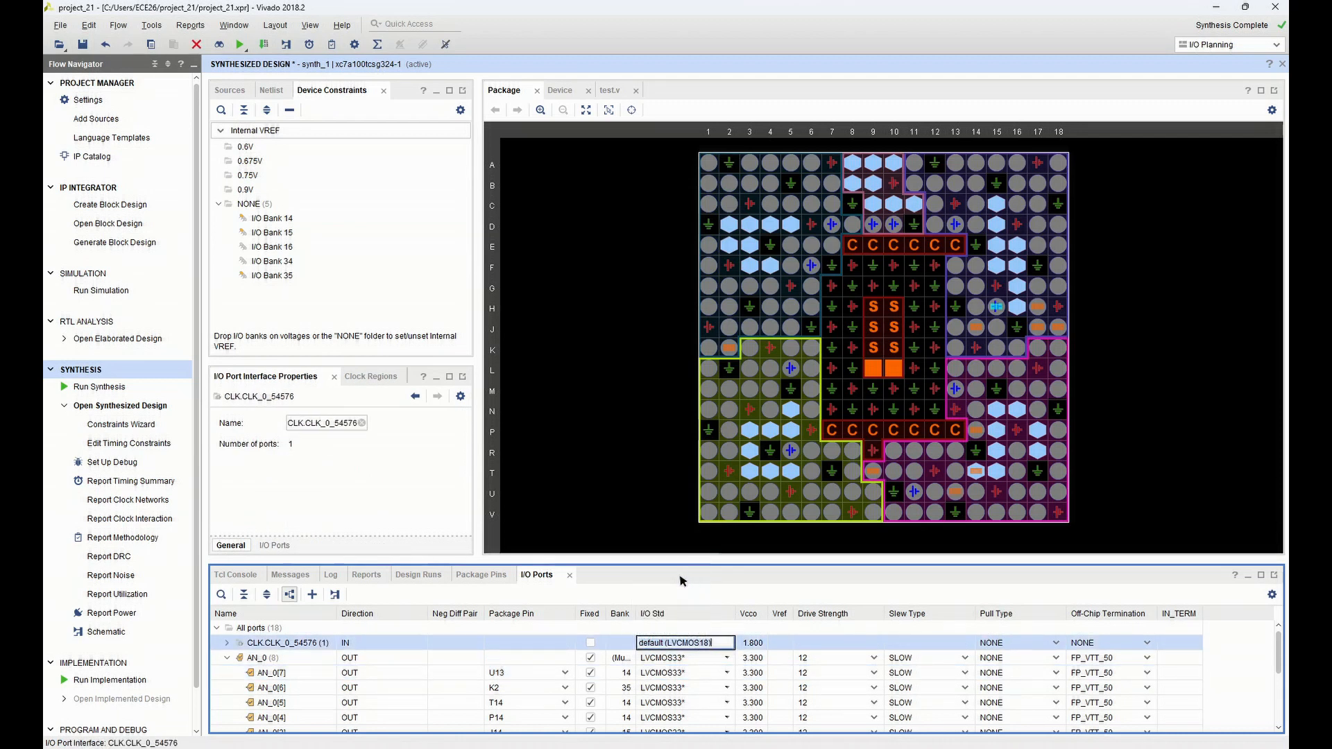
{"action": "left_click", "coordinate": [555, 646]}
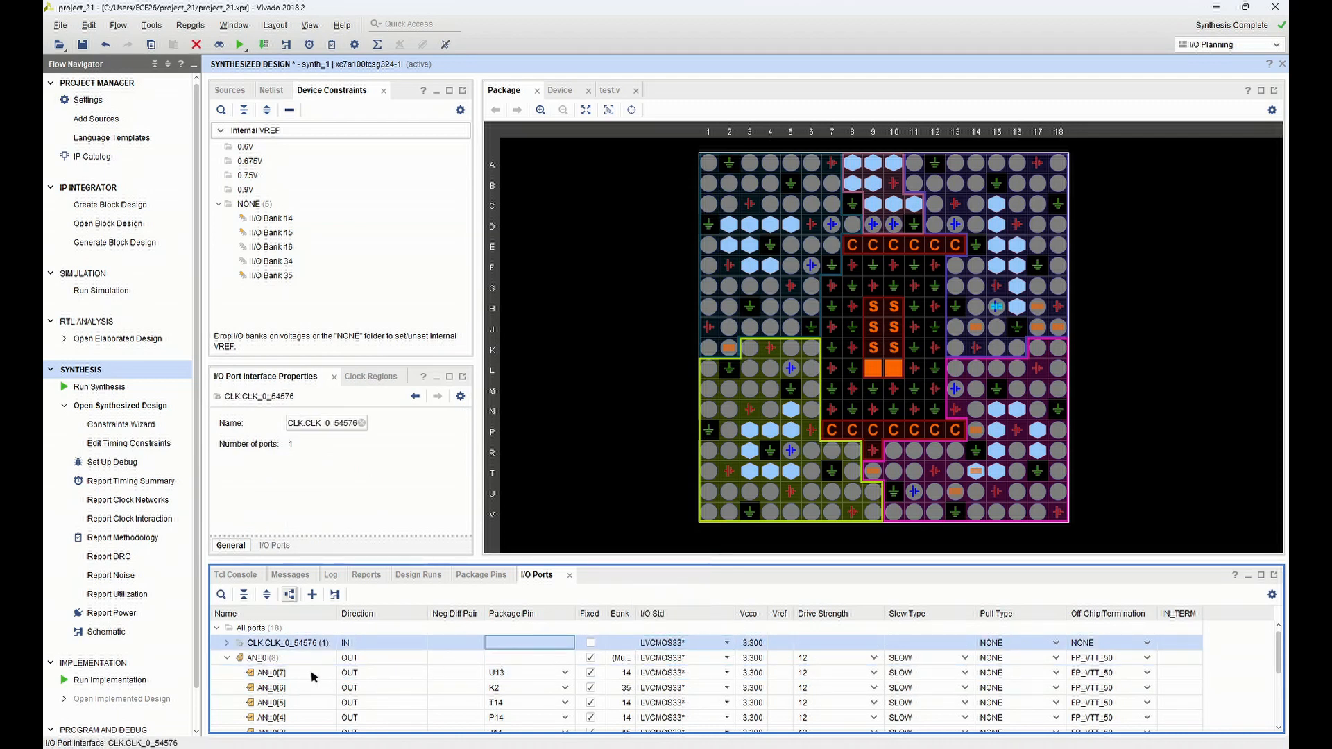
{"action": "left_click", "coordinate": [226, 644]}
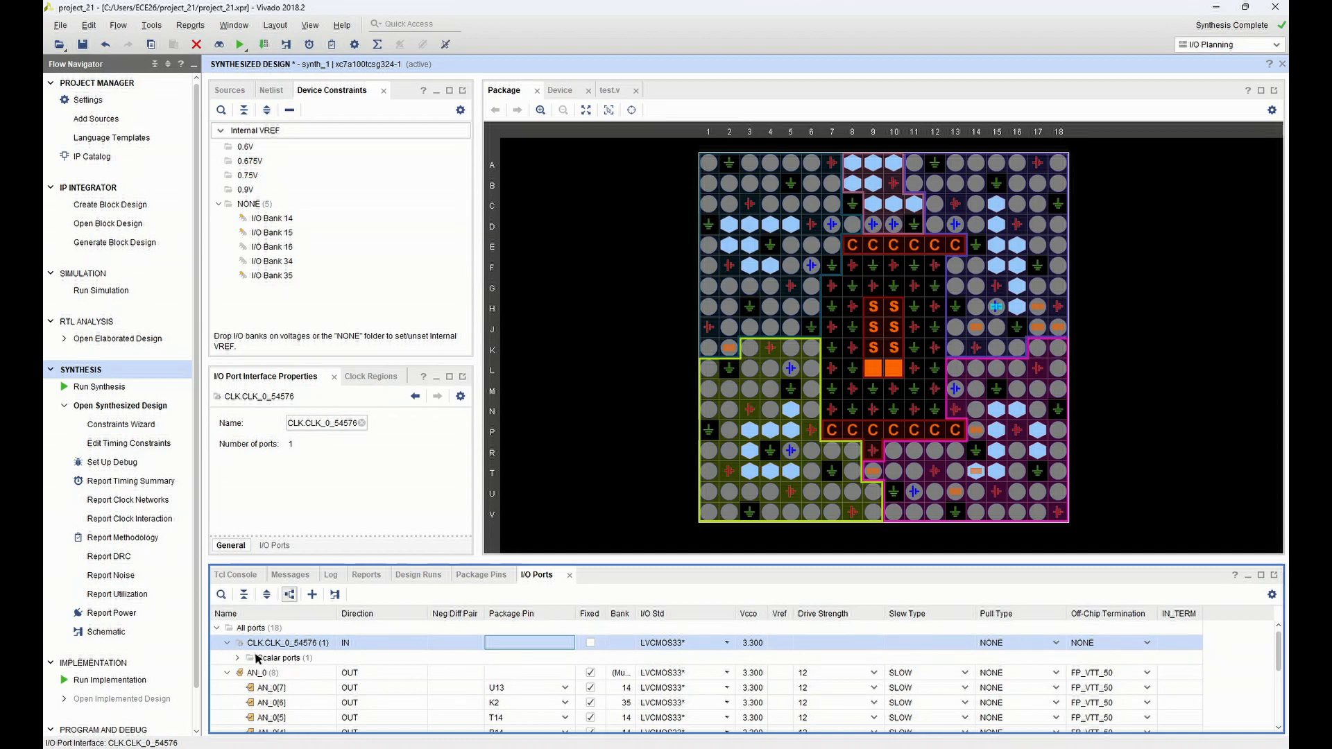
{"action": "left_click", "coordinate": [237, 658]}
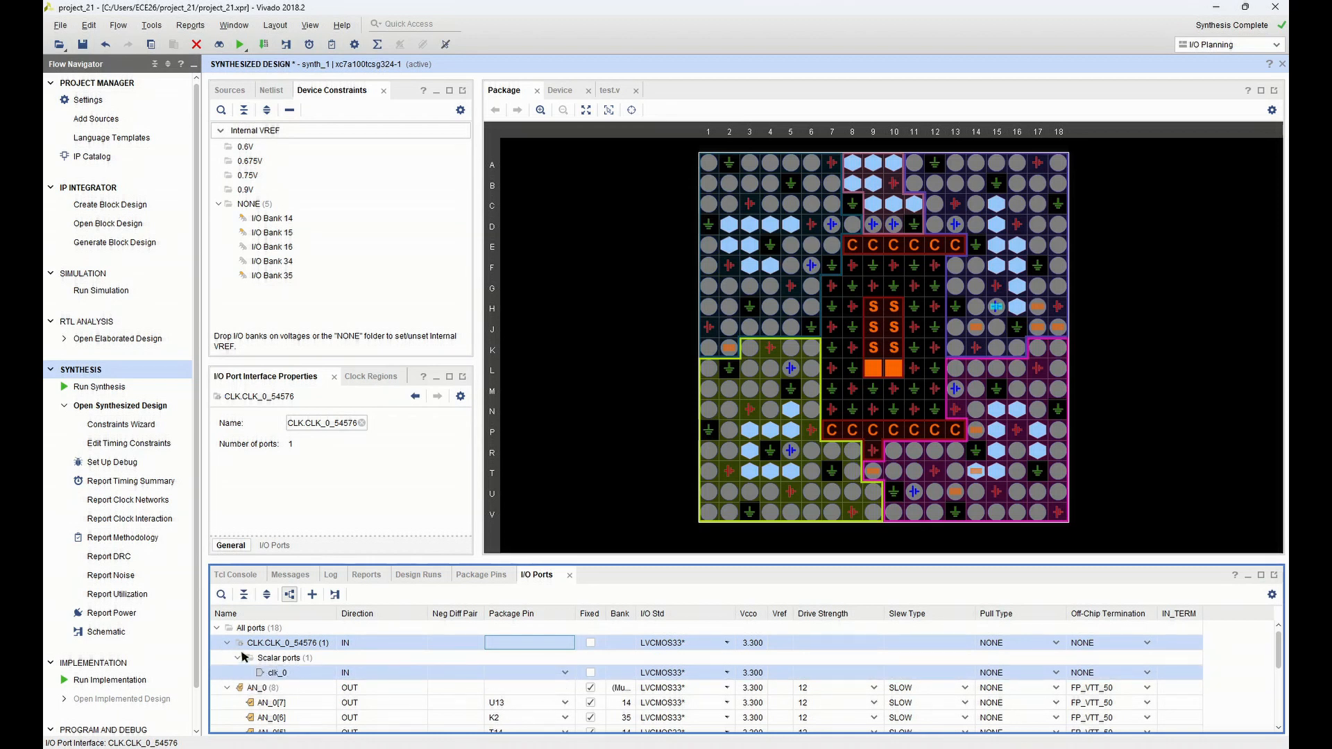
{"action": "left_click", "coordinate": [568, 674]}
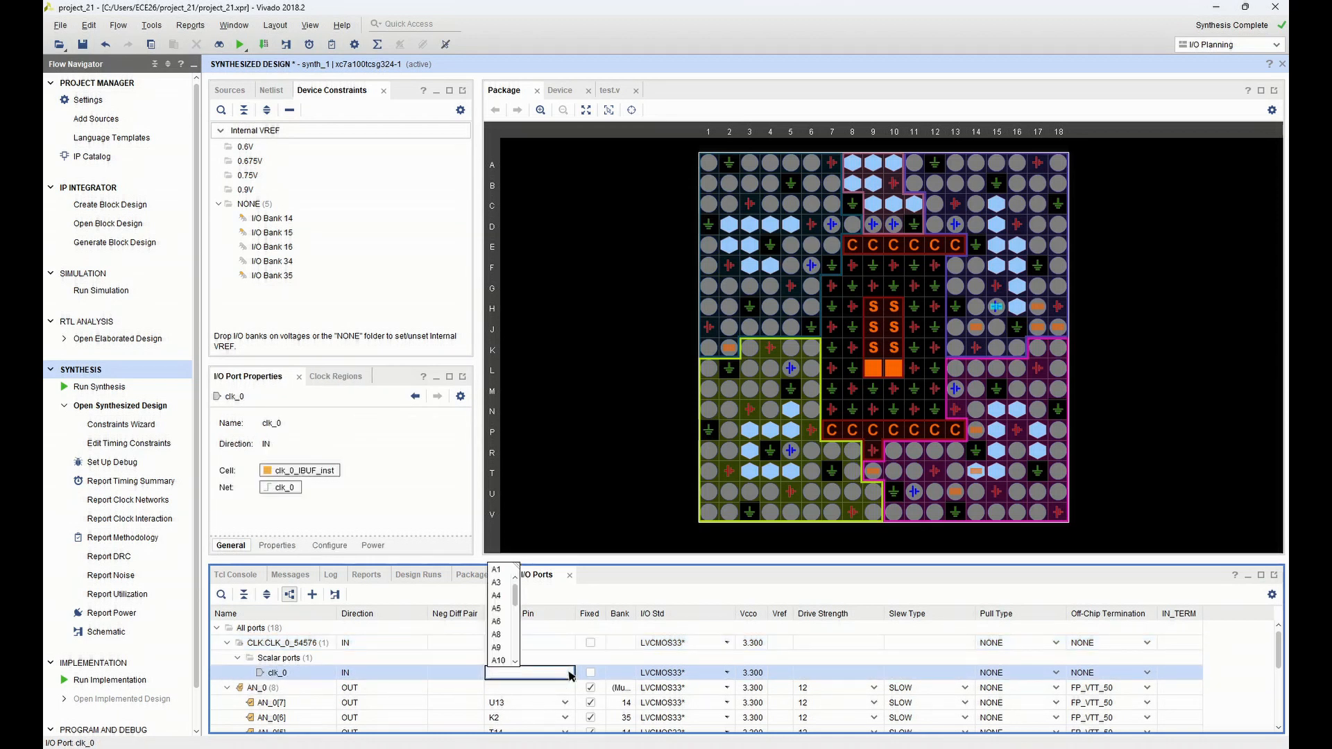
{"action": "type", "text": "E3"}
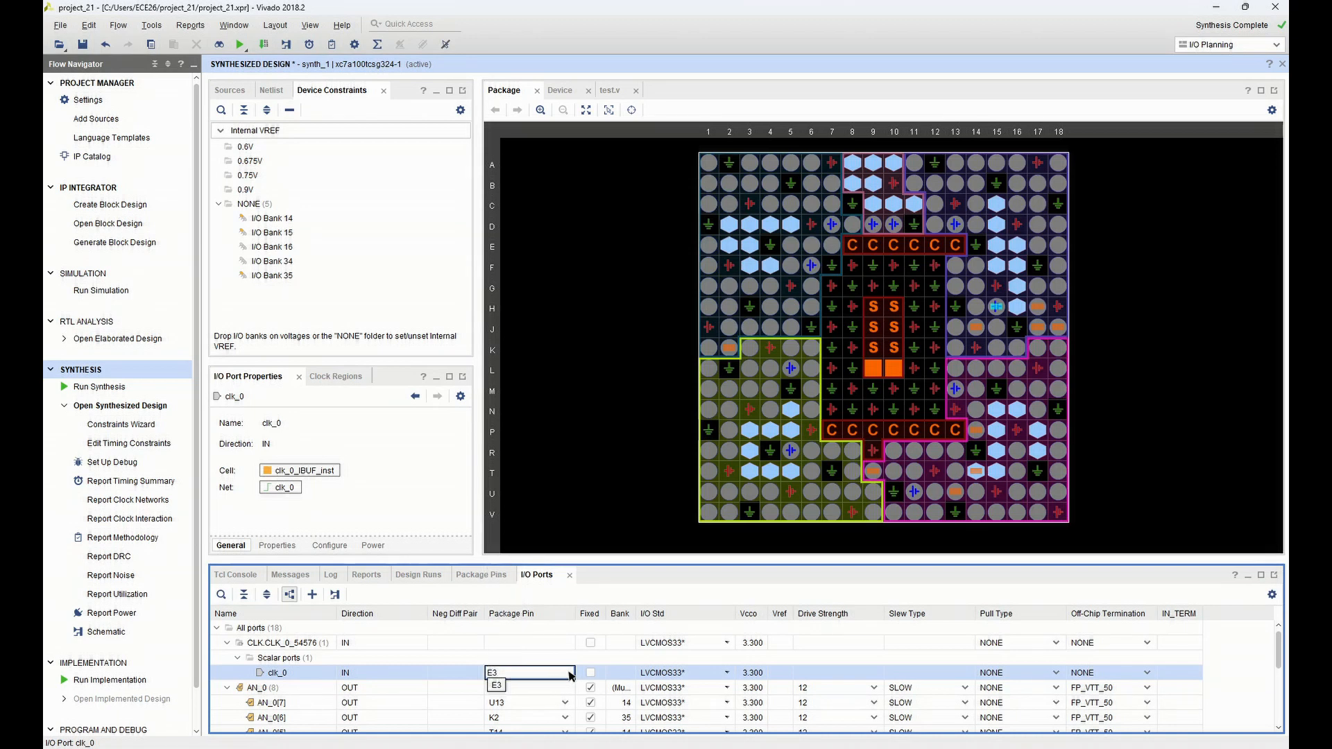
{"action": "left_click", "coordinate": [497, 685]}
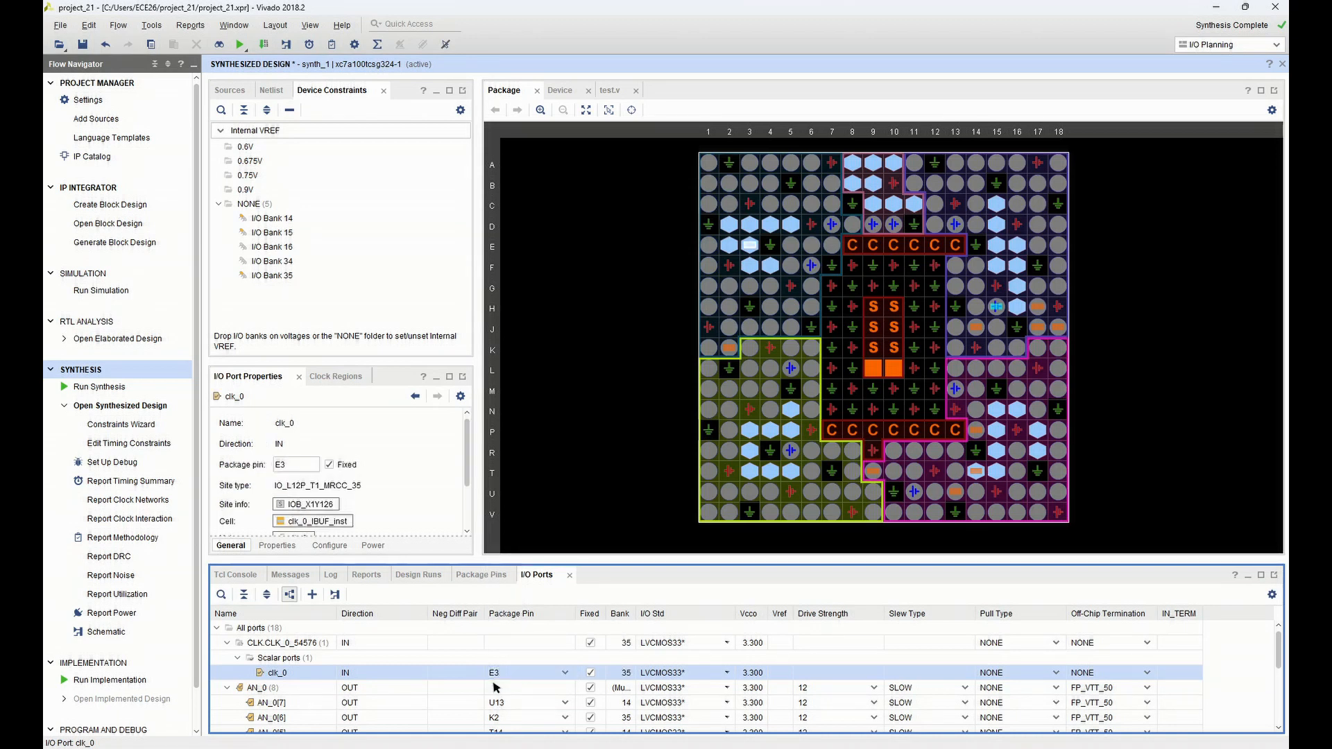
Expand the Dout_0 bus, assign port Dout_0[6] to package pin T10 and set its I/O standard to LVCMOS33
{"action": "scroll", "coordinate": [586, 667], "scroll_direction": "down", "scroll_amount": 3}
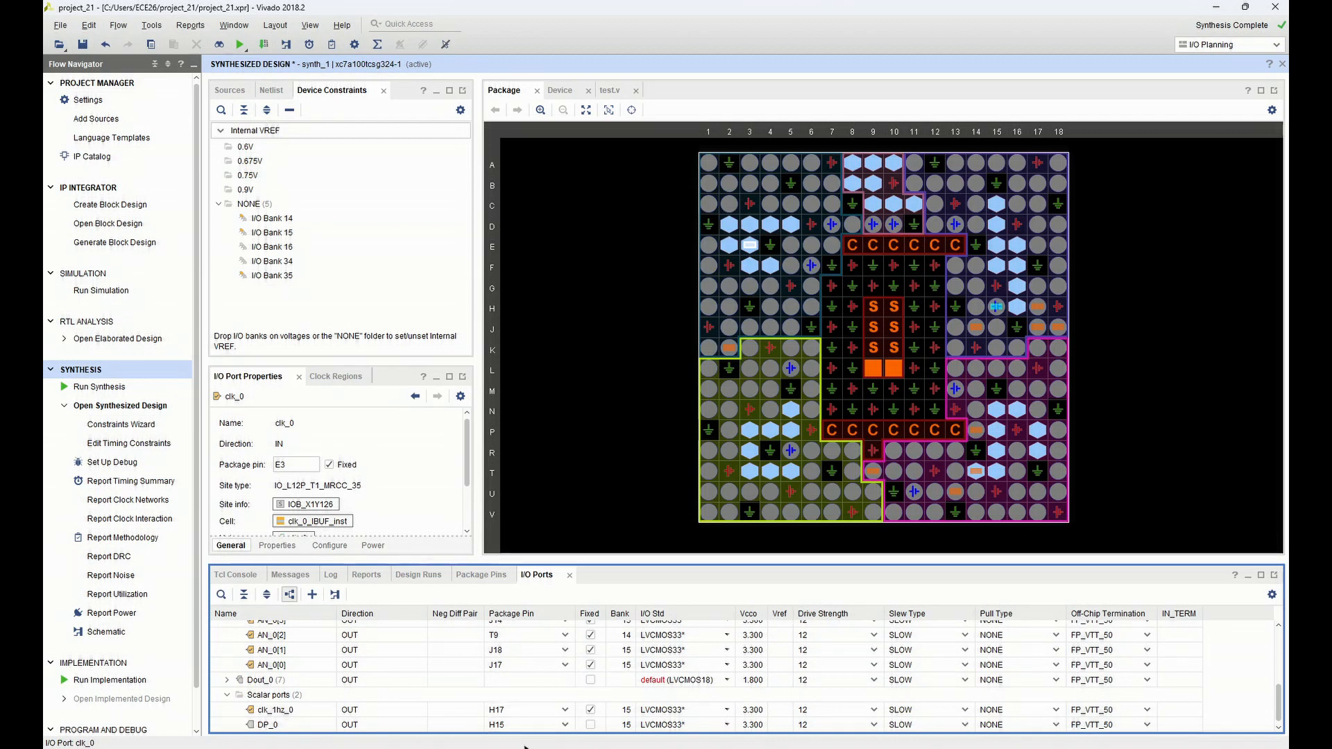
{"action": "left_click", "coordinate": [227, 681]}
{"action": "scroll", "coordinate": [584, 701], "scroll_direction": "down", "scroll_amount": 2}
{"action": "scroll", "coordinate": [546, 700], "scroll_direction": "up", "scroll_amount": 2}
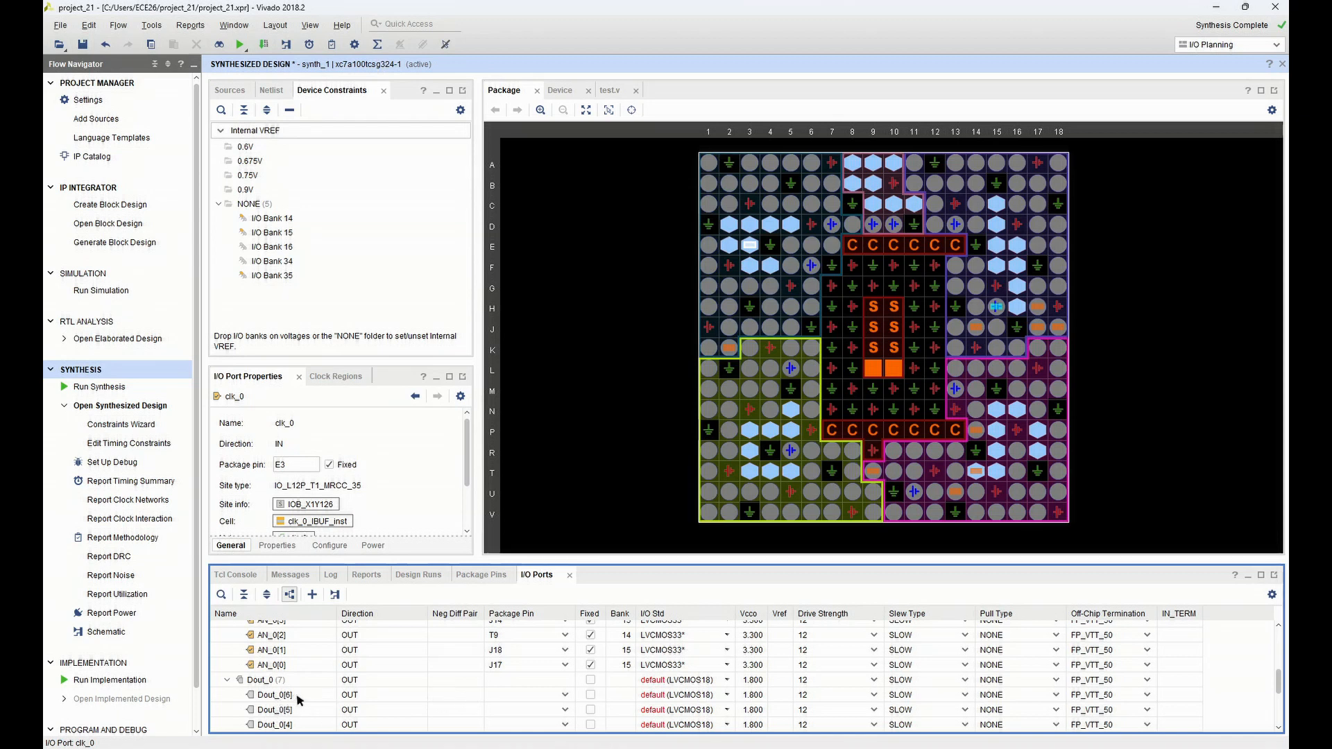
{"action": "left_click", "coordinate": [569, 696]}
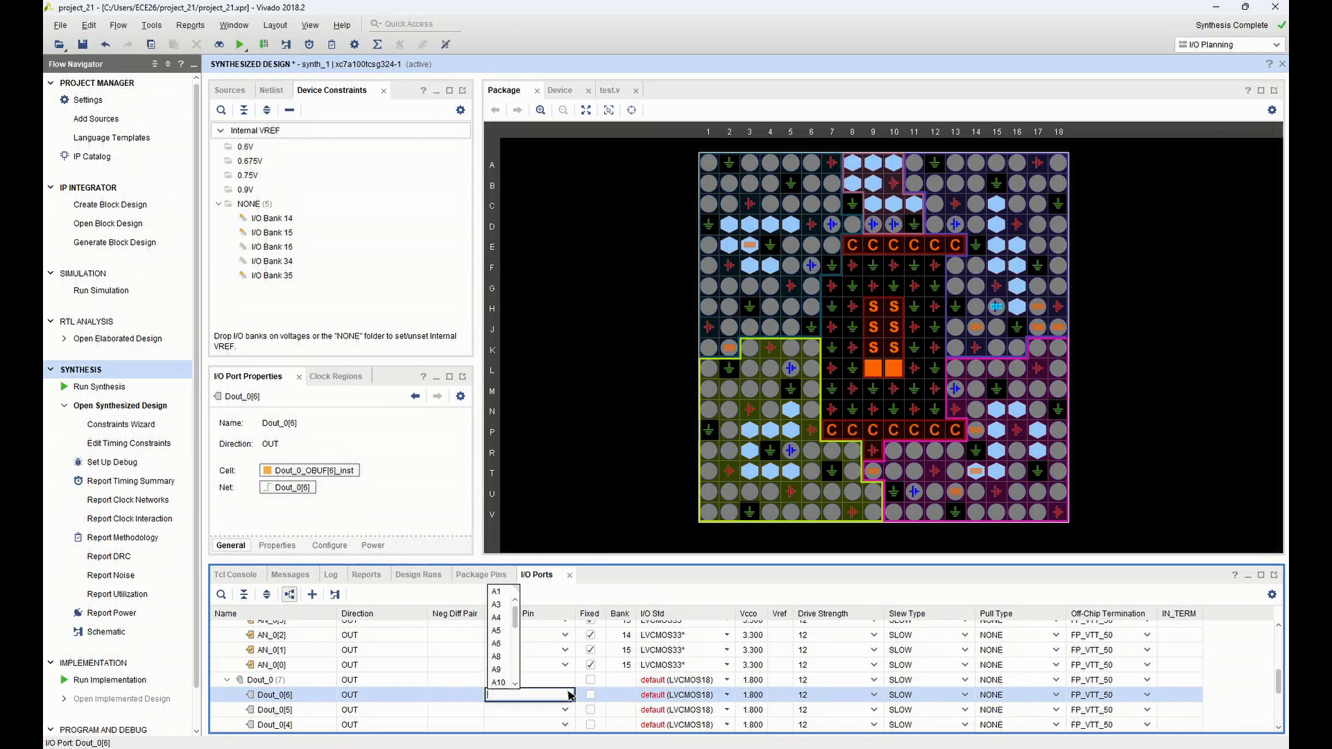
{"action": "type", "text": "T10"}
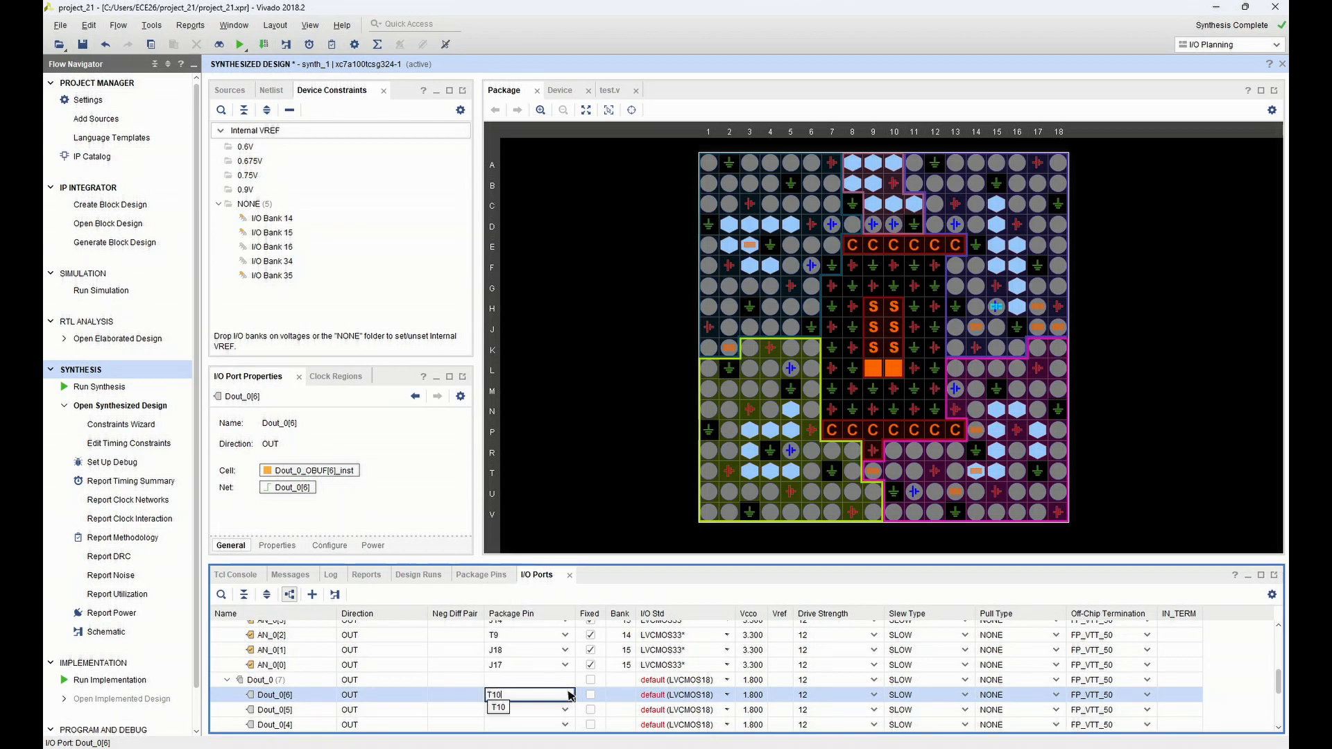
{"action": "left_click", "coordinate": [499, 707]}
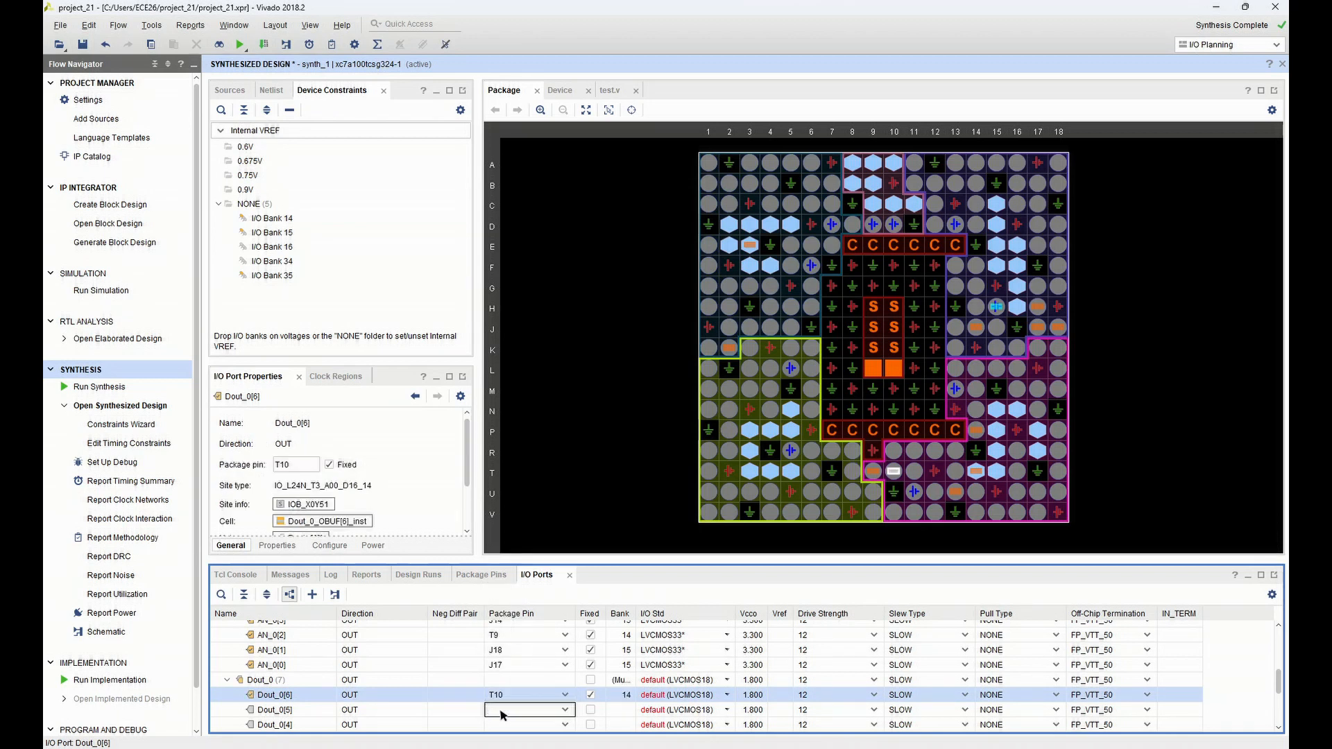
{"action": "left_click", "coordinate": [677, 695]}
{"action": "left_click", "coordinate": [726, 694]}
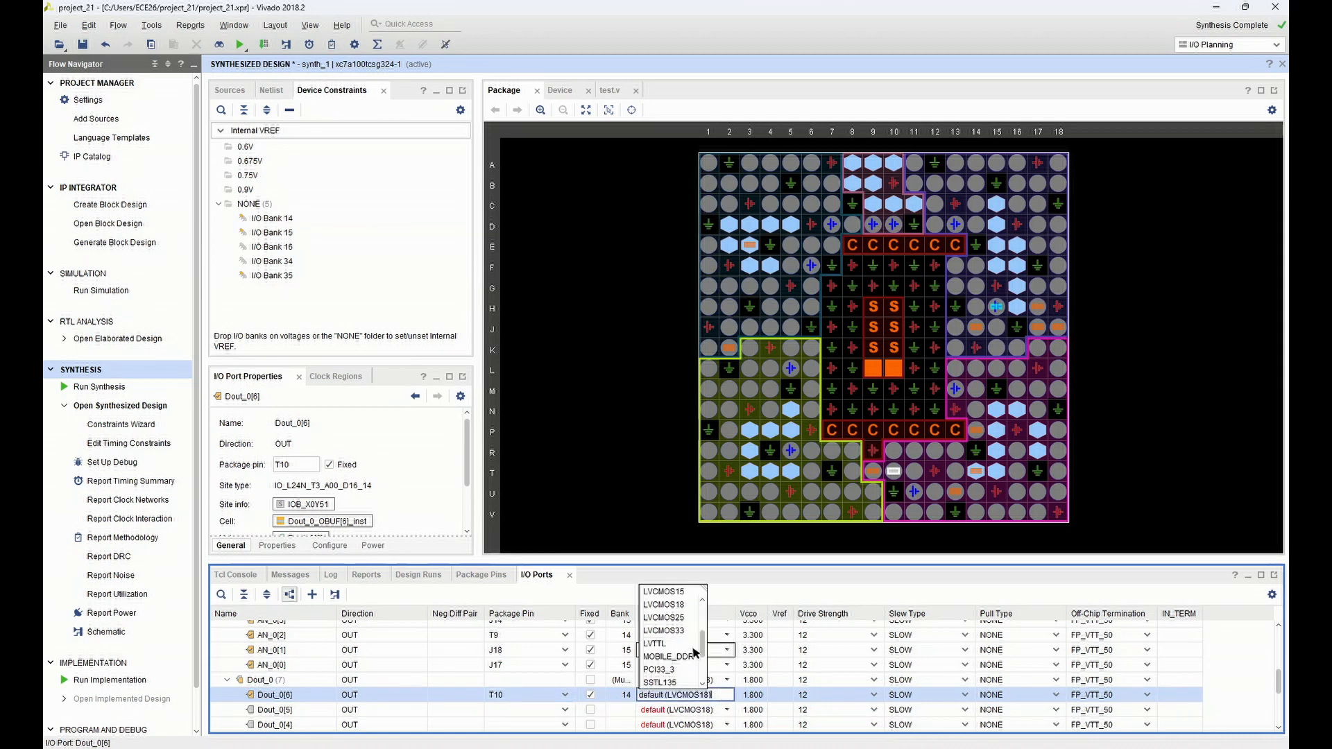
{"action": "left_click", "coordinate": [684, 631]}
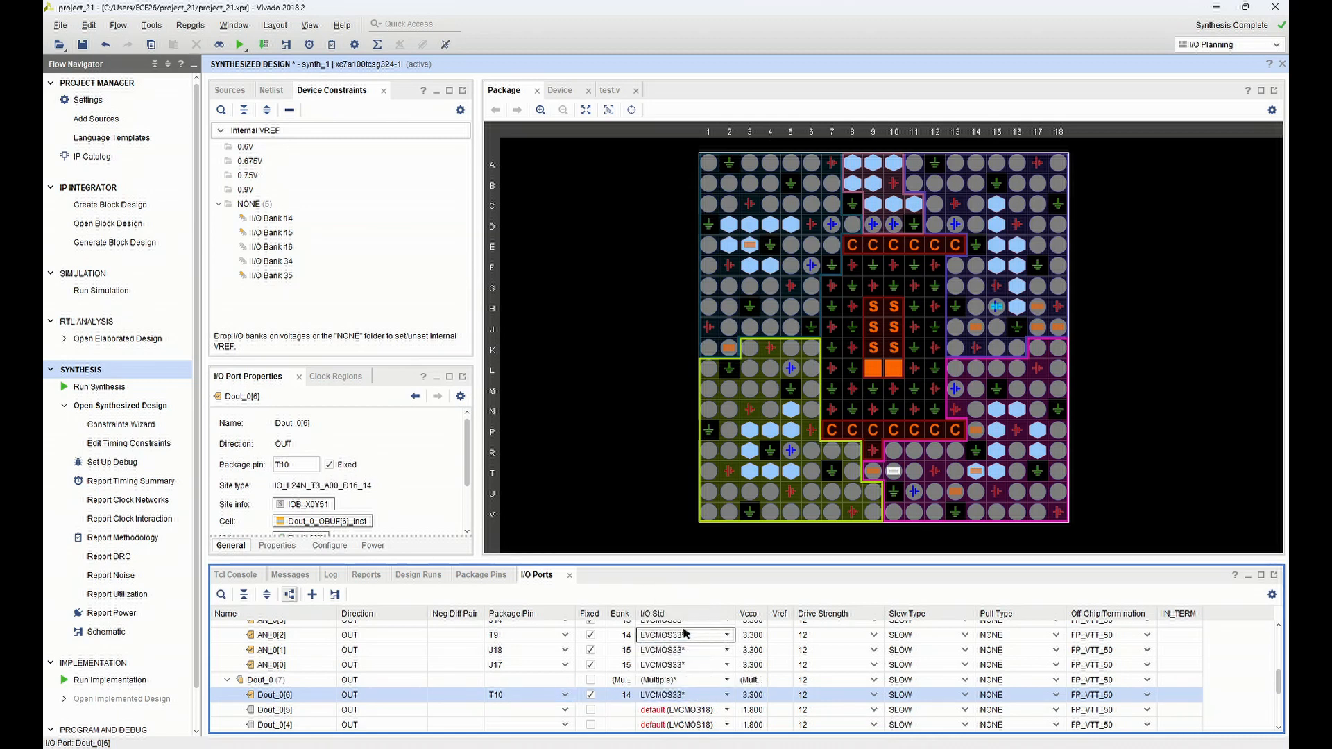
Assign port Dout_0[5] to package pin R10 and port Dout_0[4] to package pin K16
{"action": "left_click_drag", "start_coordinate": [1281, 687], "coordinate": [1280, 701]}
{"action": "left_click", "coordinate": [566, 643]}
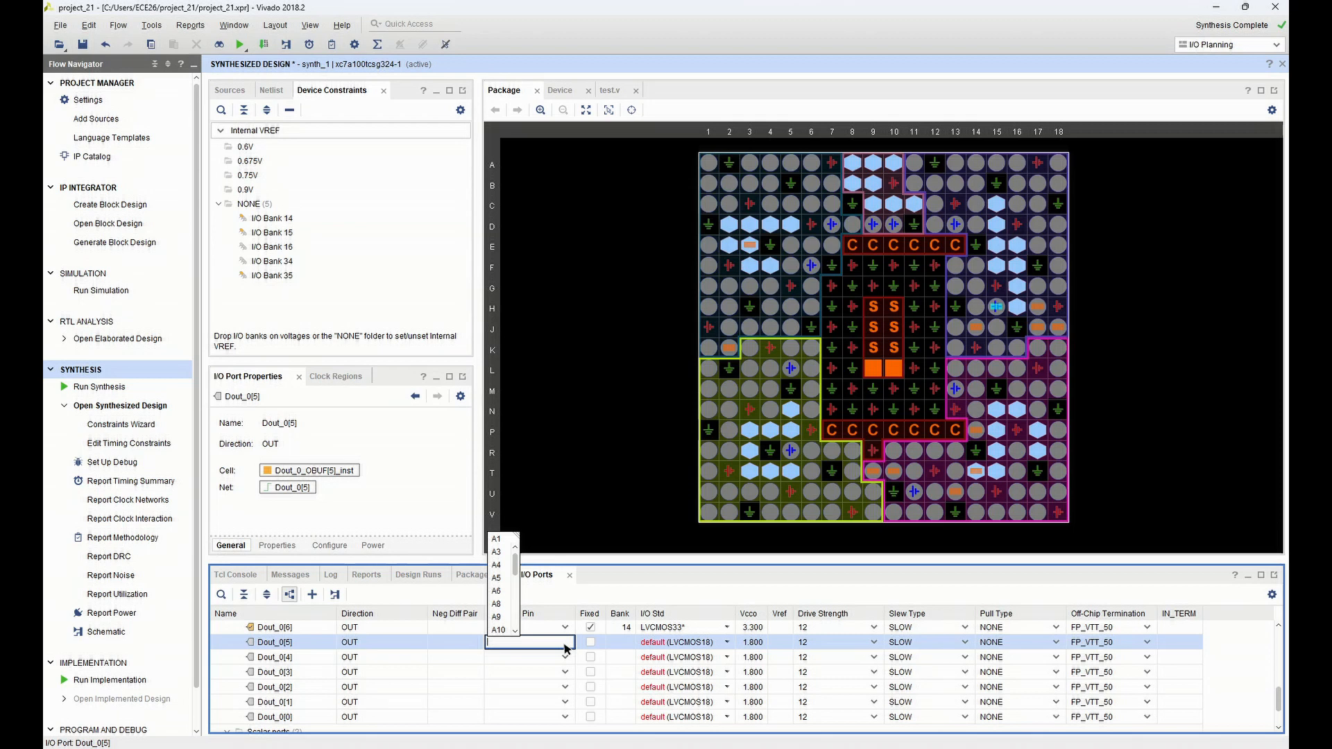
{"action": "type", "text": "R10"}
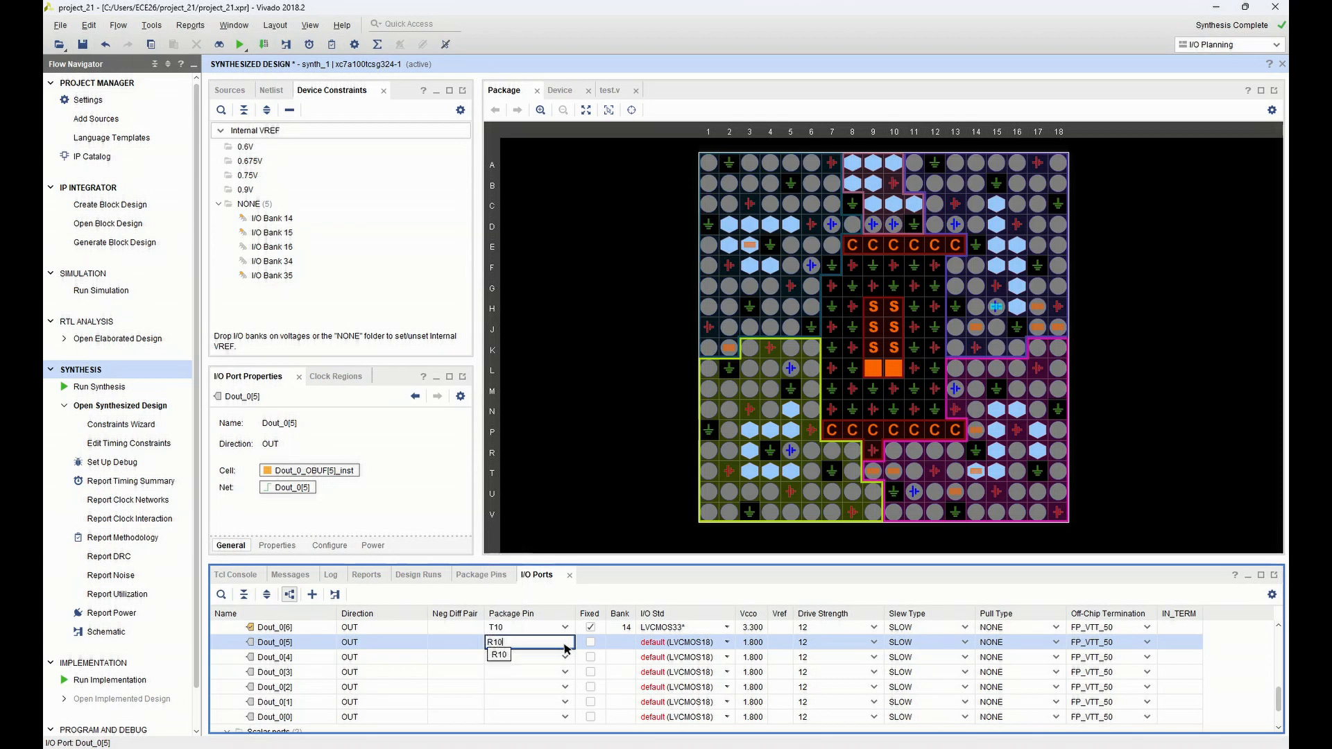
{"action": "left_click", "coordinate": [499, 655]}
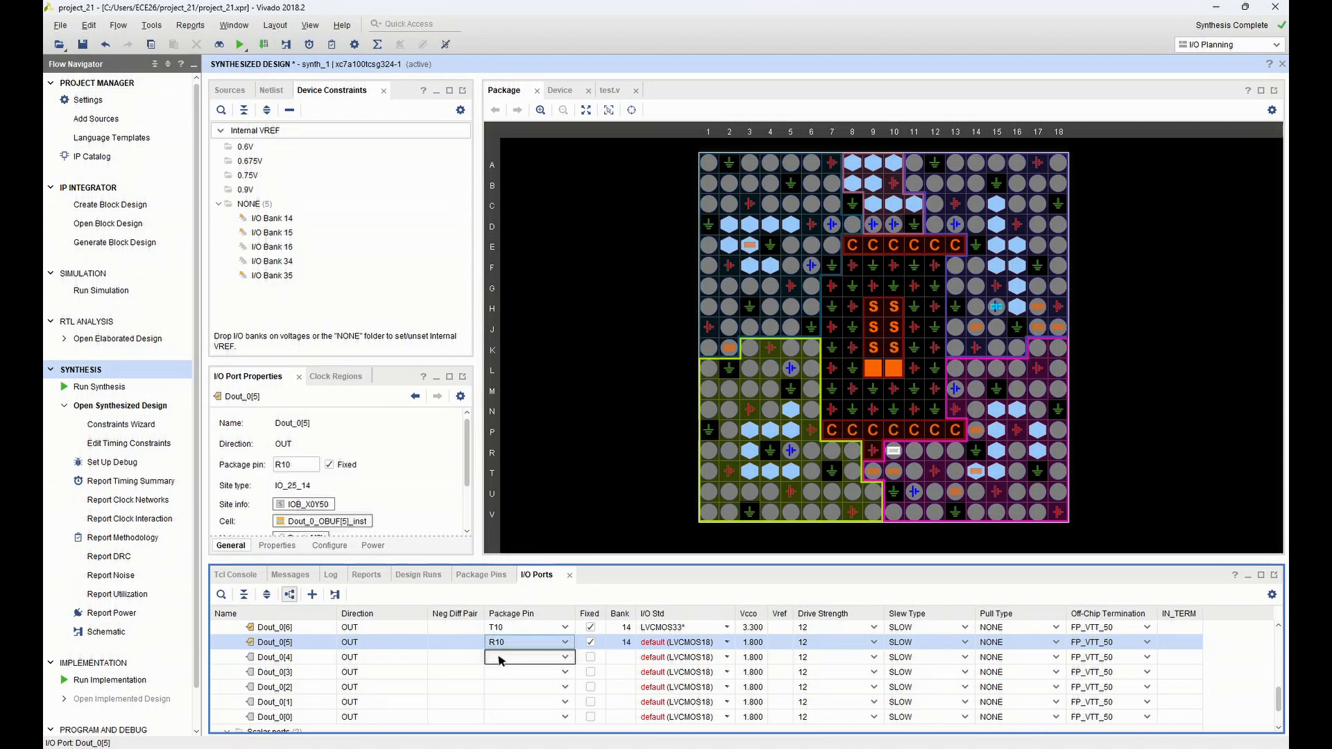
{"action": "left_click", "coordinate": [499, 657]}
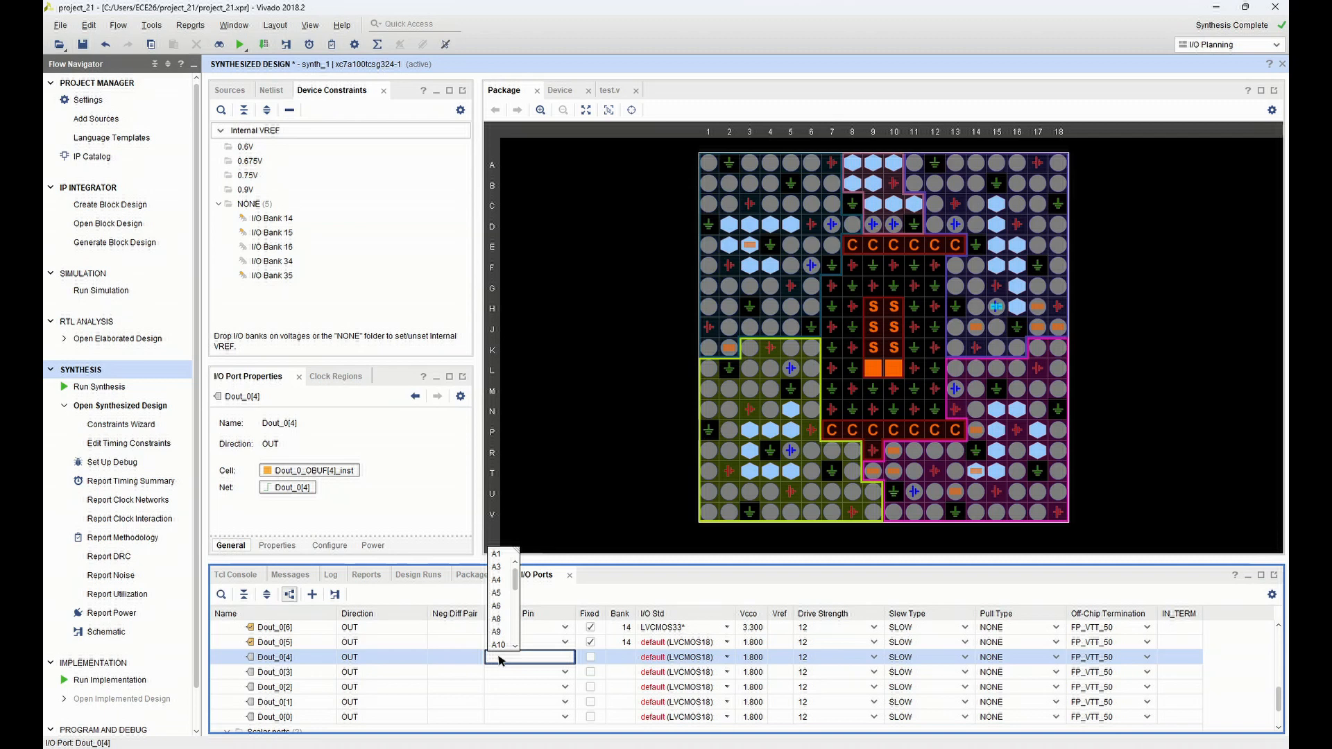
{"action": "type", "text": "K16"}
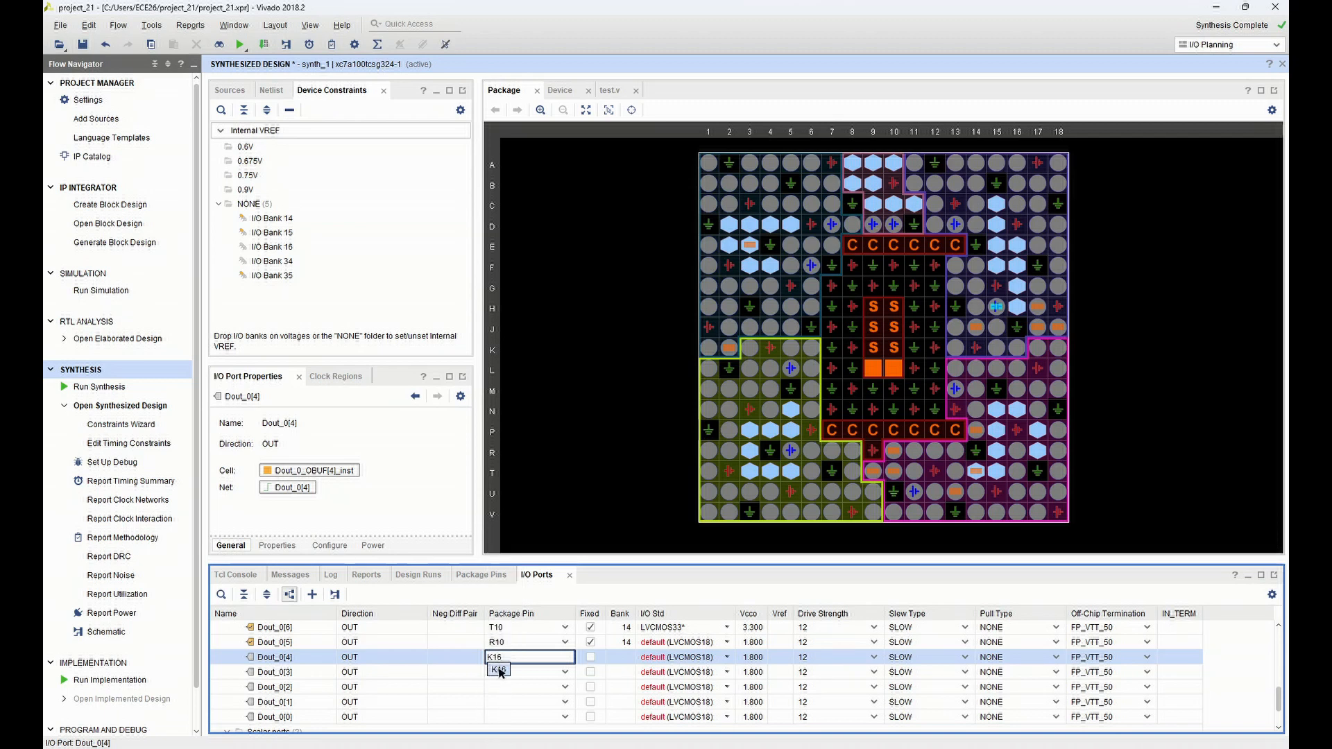
{"action": "left_click", "coordinate": [499, 670]}
Set the I/O standard of ports Dout_0[5] and Dout_0[4] to LVCMOS33
{"action": "left_click", "coordinate": [683, 642]}
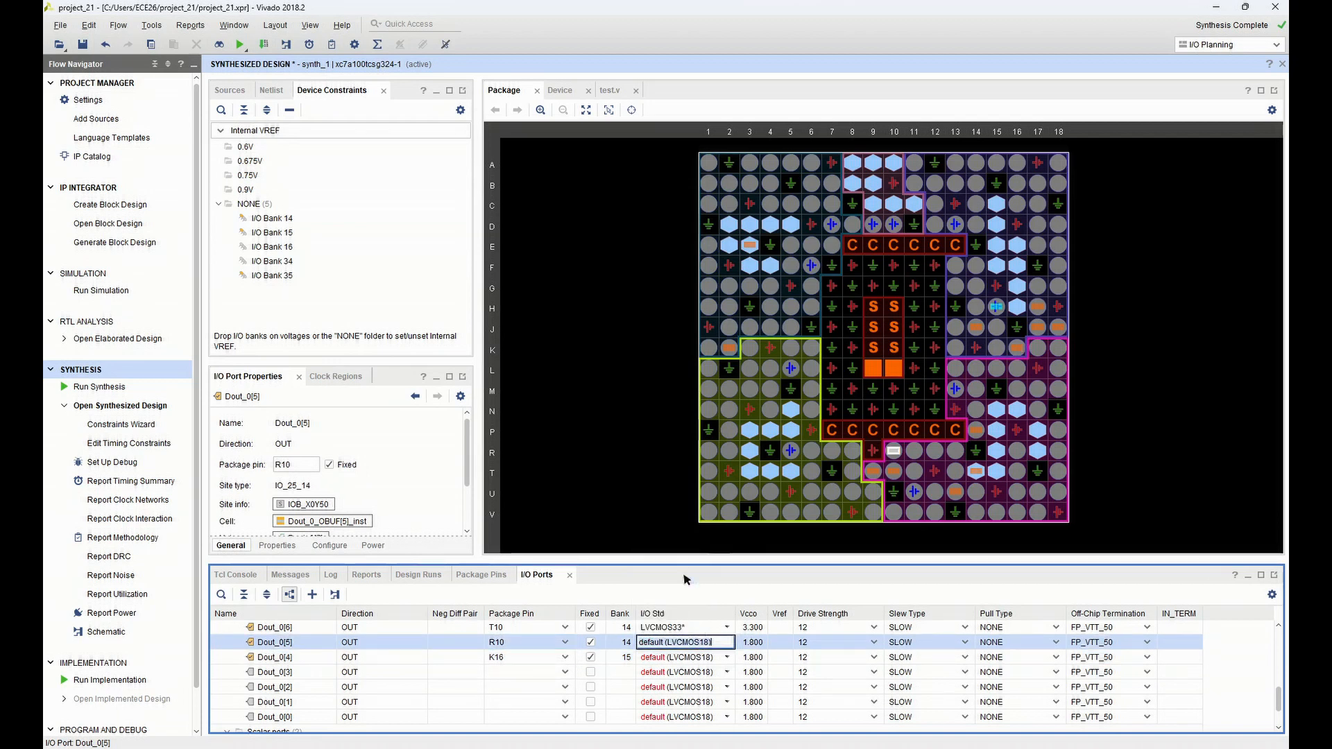
{"action": "left_click", "coordinate": [687, 657]}
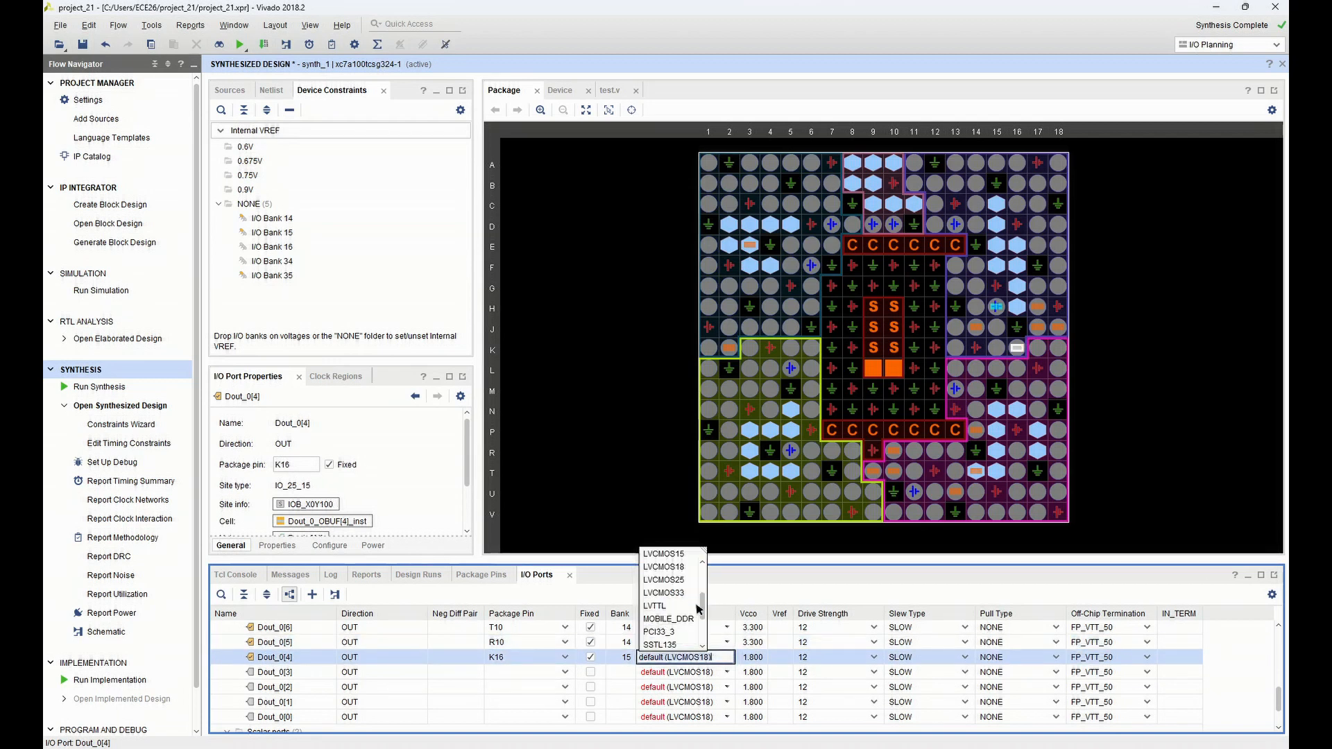
{"action": "left_click", "coordinate": [663, 592]}
Assign port Dout_0[3] to package pin K13 and set its I/O standard to LVCMOS33
{"action": "left_click", "coordinate": [522, 673]}
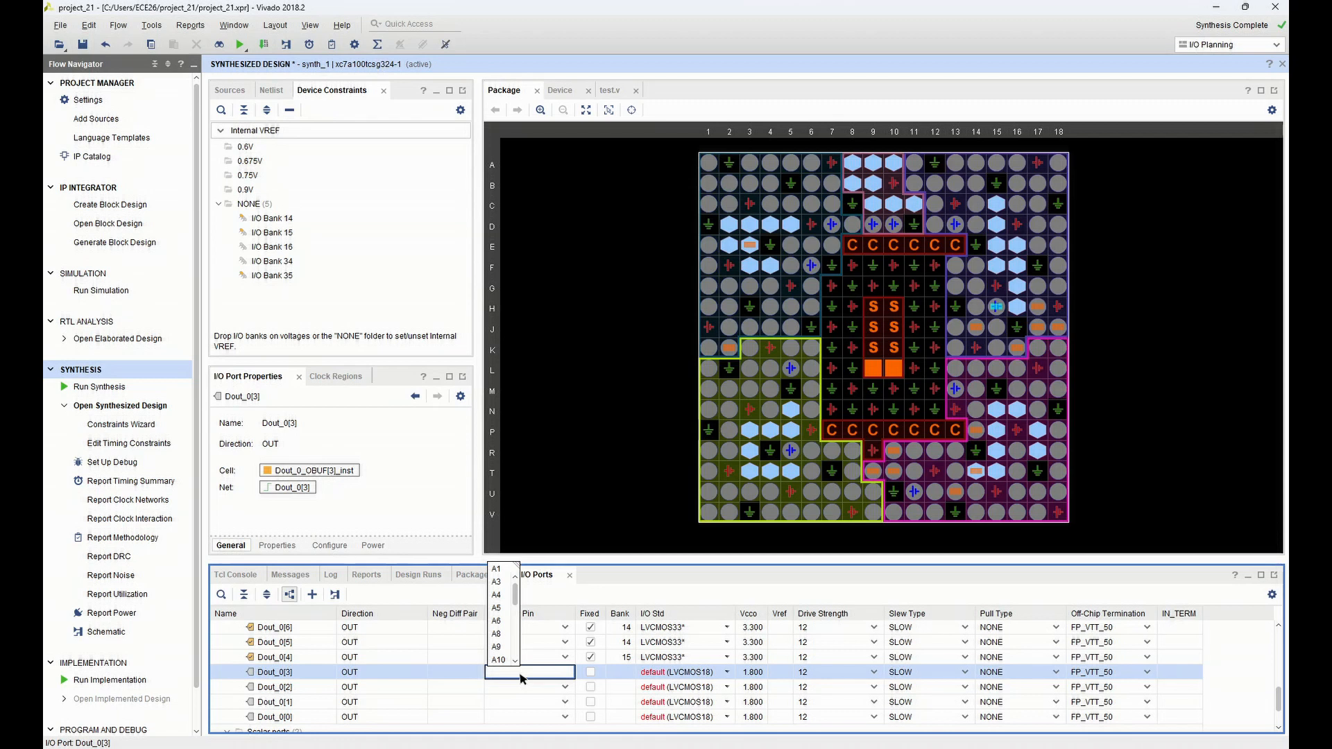
{"action": "type", "text": "13"}
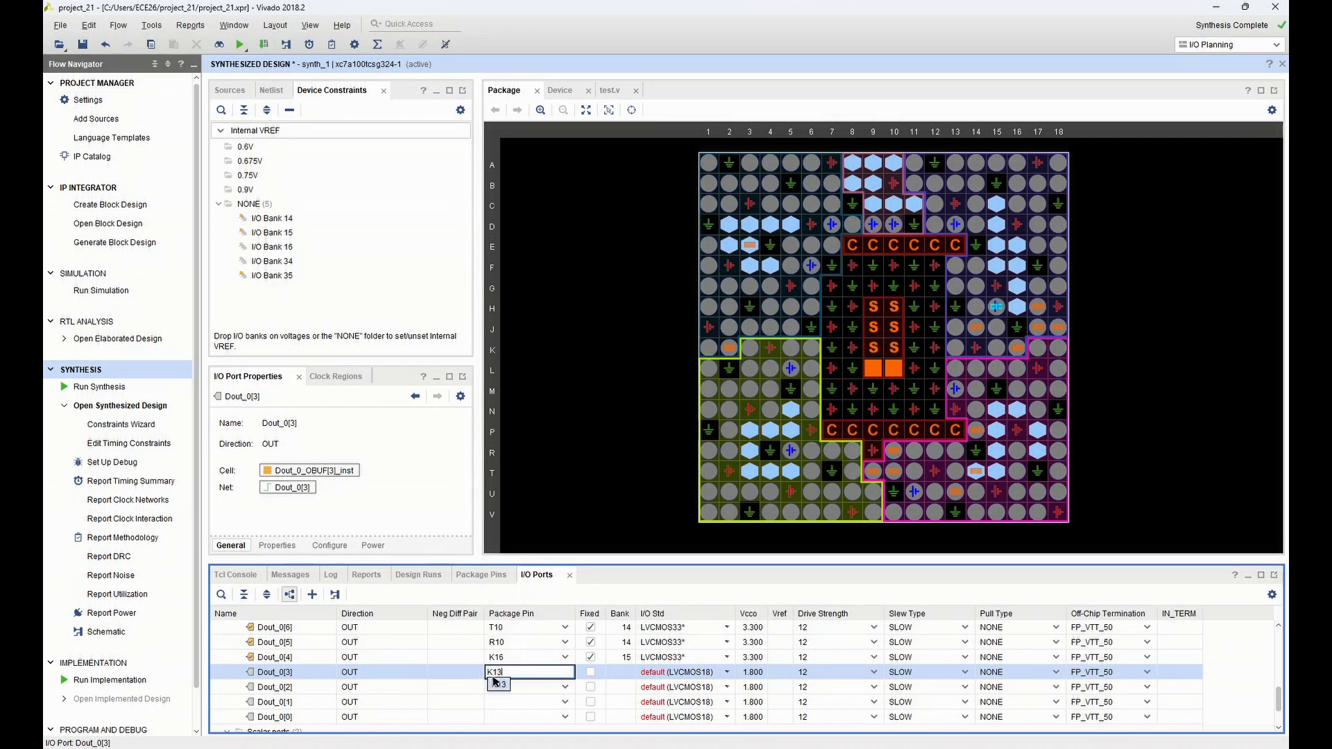
{"action": "left_click", "coordinate": [498, 685]}
{"action": "left_click", "coordinate": [694, 673]}
{"action": "left_click", "coordinate": [696, 672]}
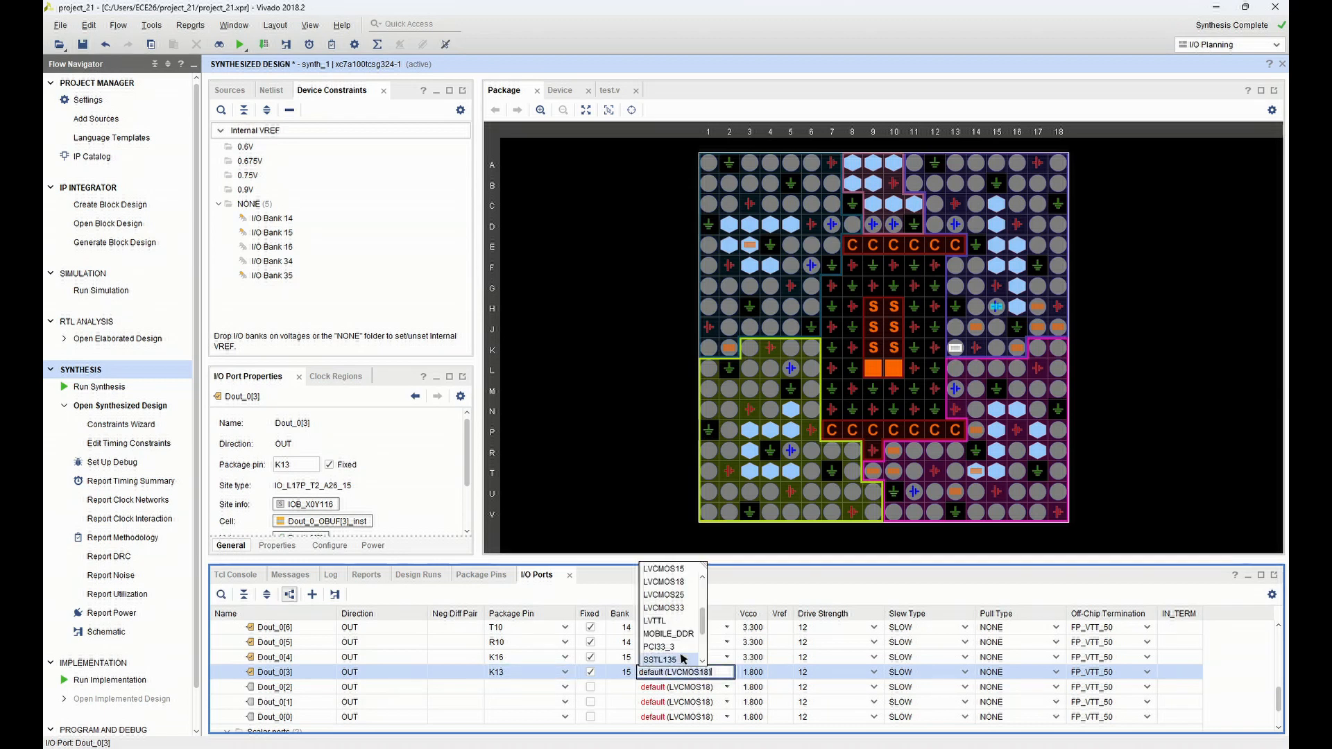
{"action": "left_click", "coordinate": [650, 629]}
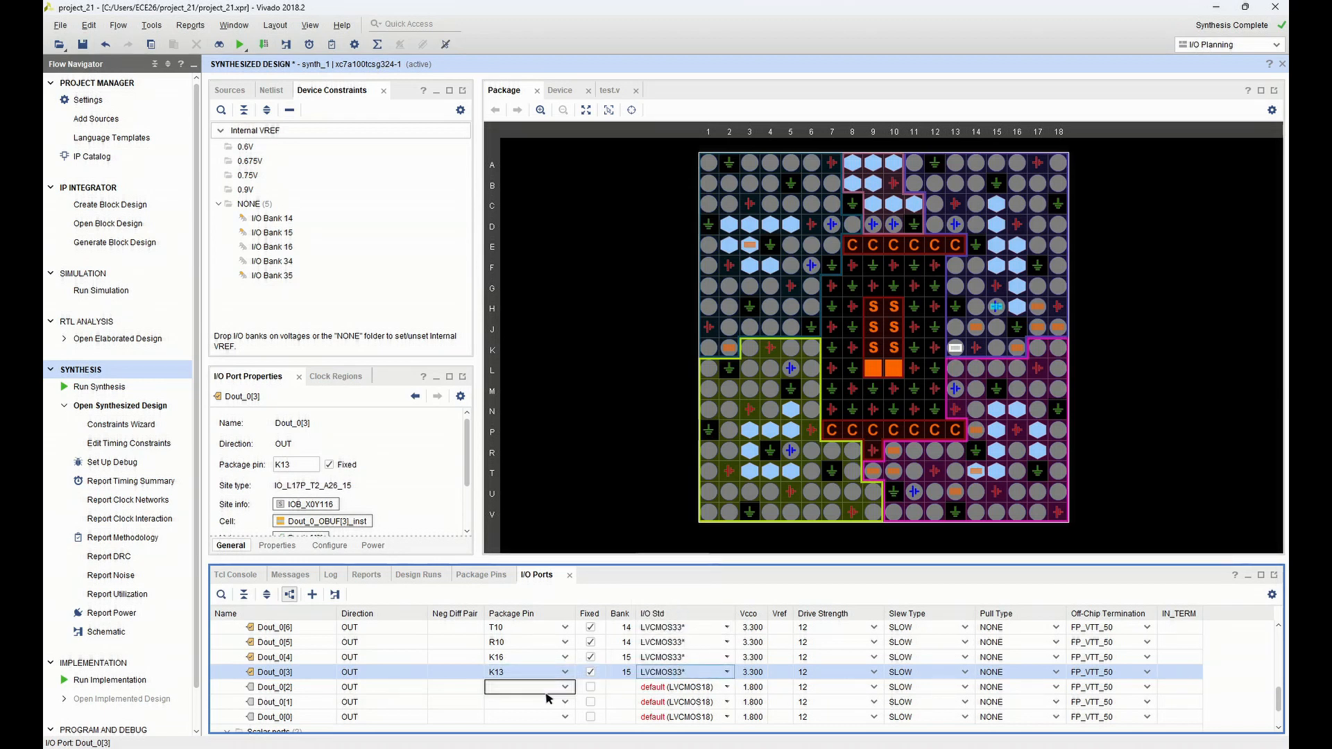
Assign port Dout_0[2] to package pin P15
{"action": "scroll", "coordinate": [548, 699], "scroll_direction": "down", "scroll_amount": 2}
{"action": "left_click", "coordinate": [522, 656]}
{"action": "left_click", "coordinate": [521, 657]}
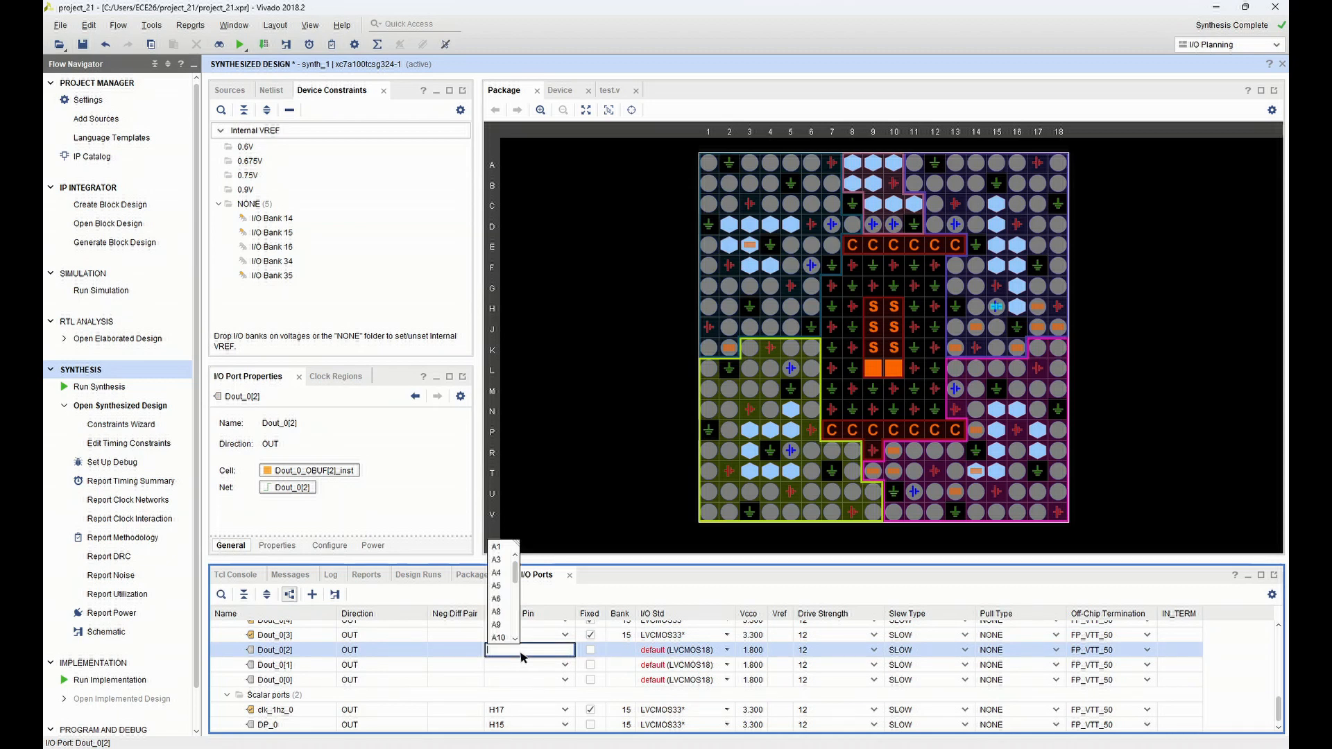
{"action": "type", "text": "P1"}
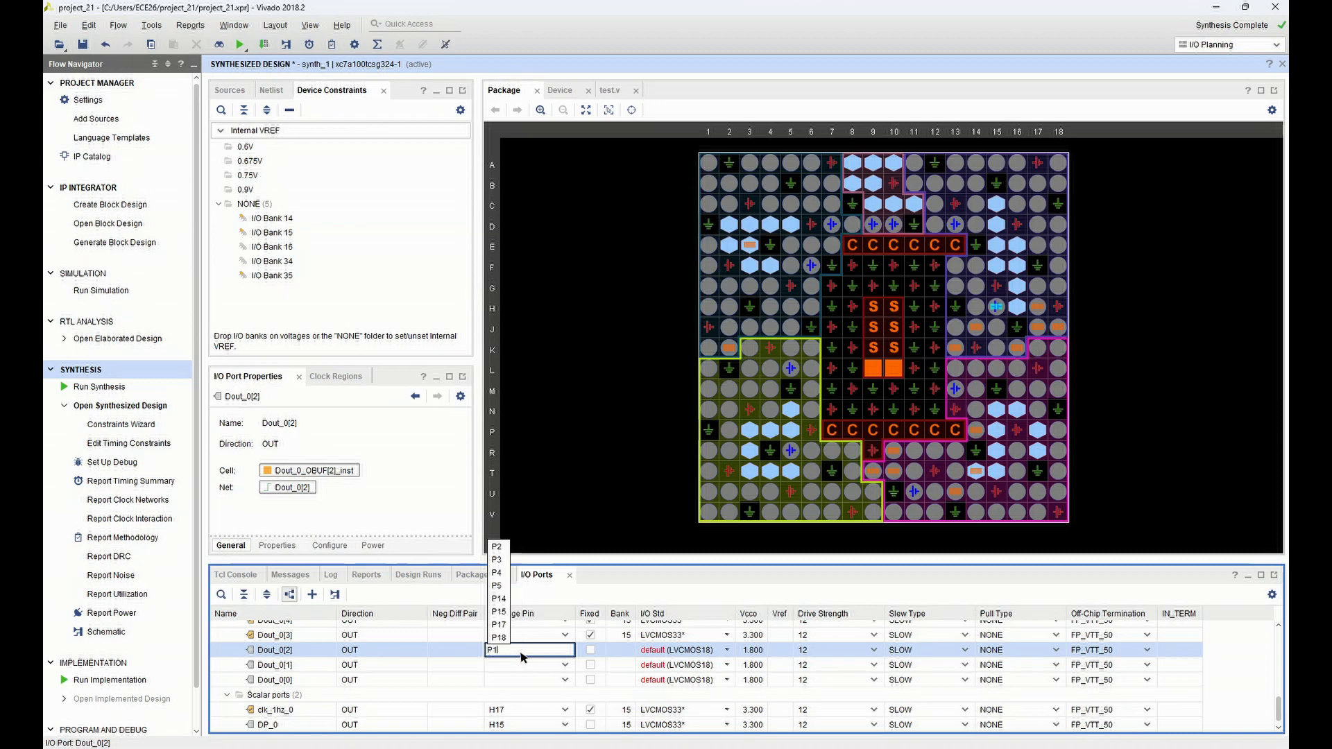
{"action": "type", "text": "5"}
{"action": "key", "text": "Return"}
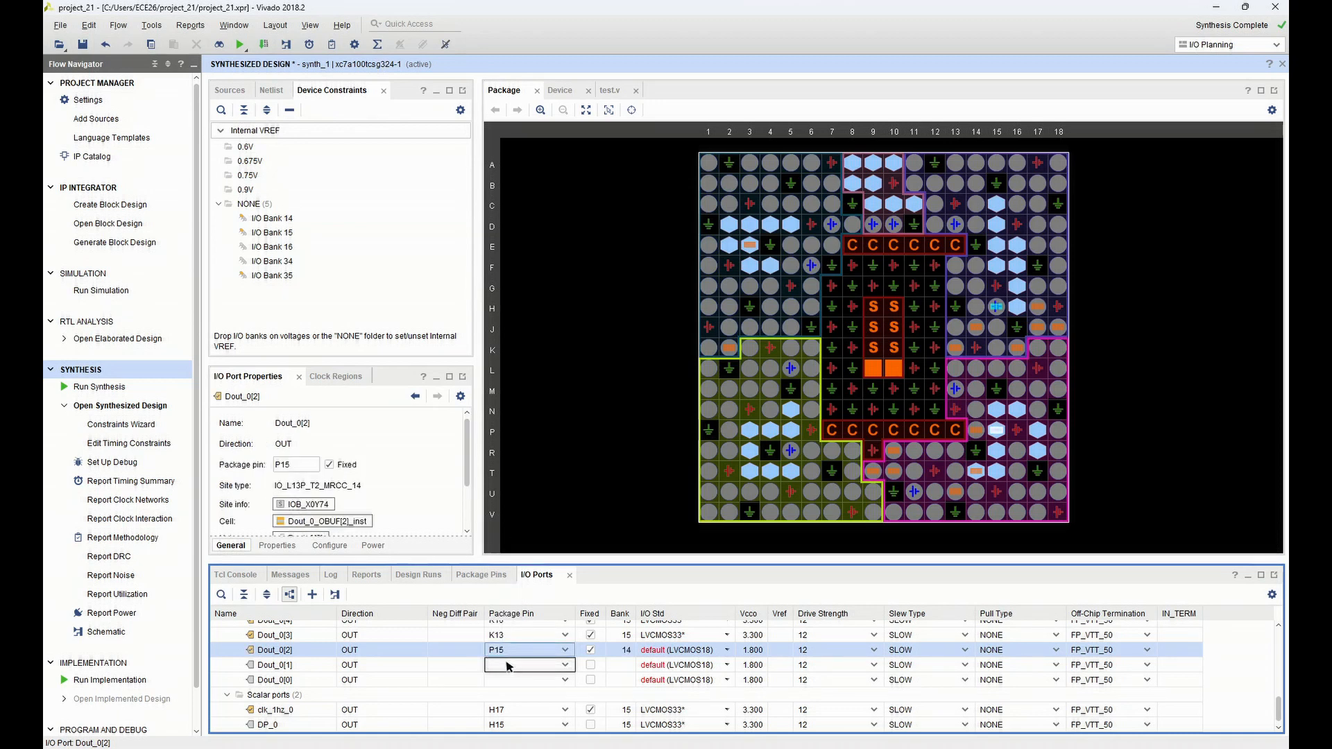
Assign port Dout_0[1] to package pin T11 and port Dout_0[0] to package pin L18
{"action": "left_click", "coordinate": [508, 666]}
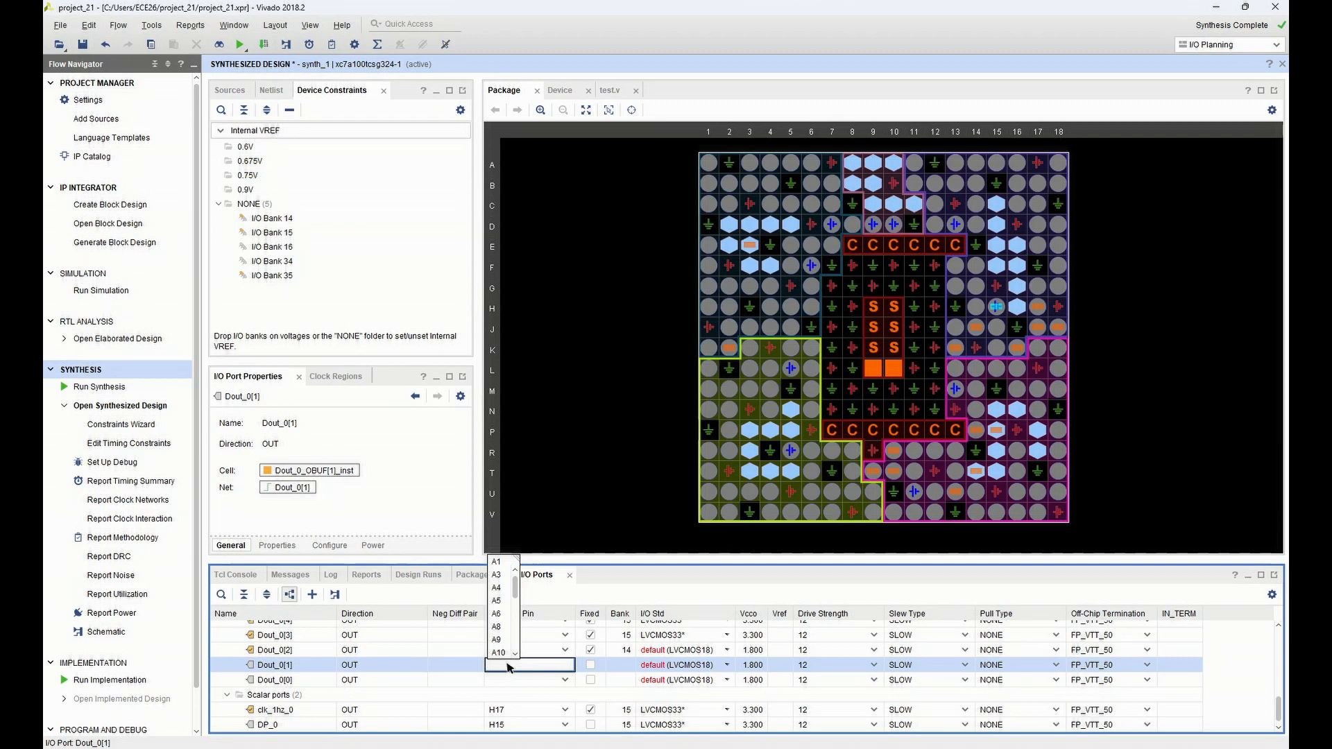
{"action": "type", "text": "T11"}
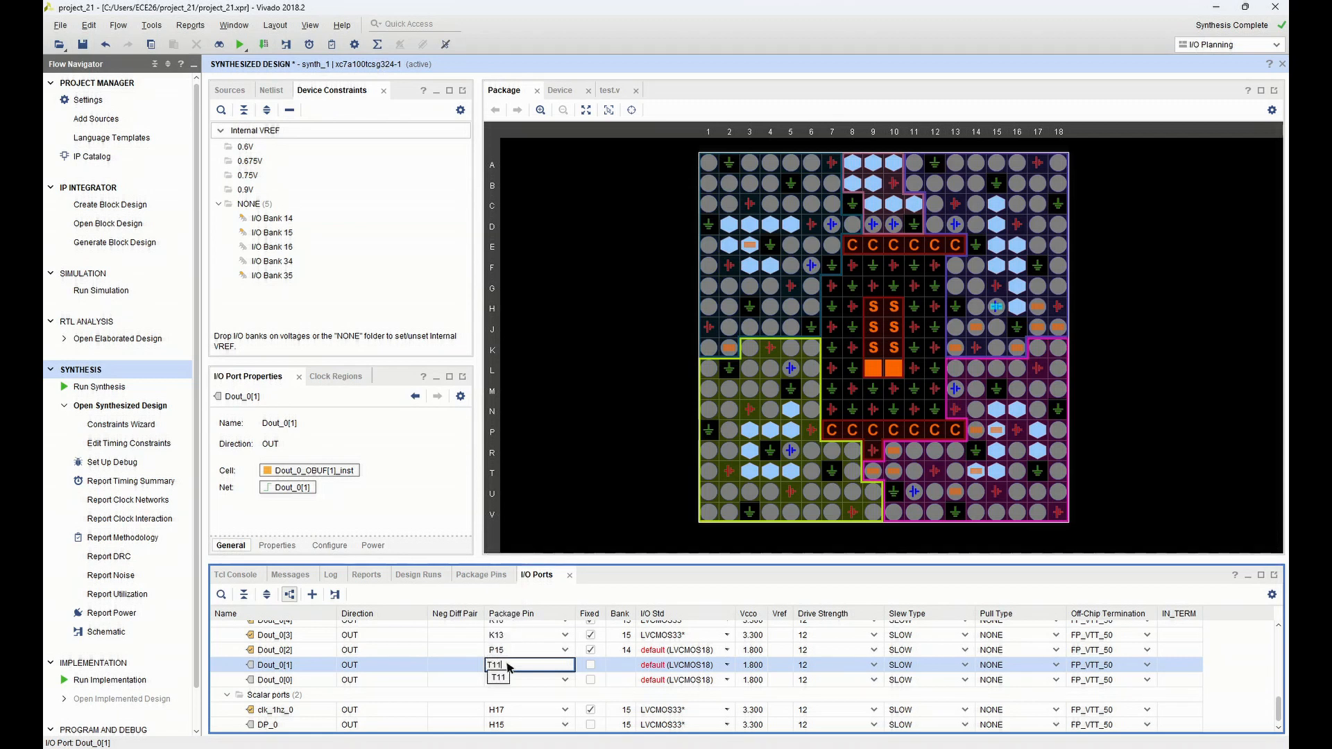
{"action": "left_click", "coordinate": [505, 680]}
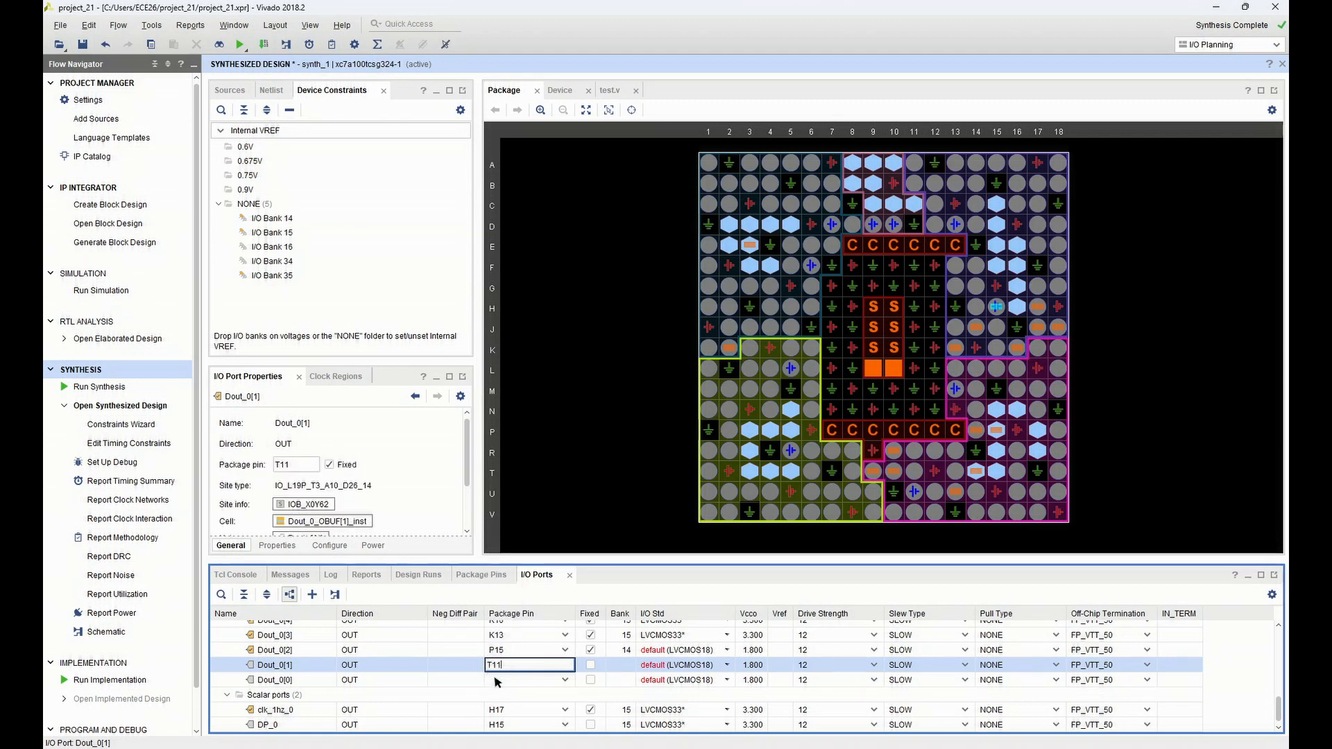
{"action": "left_click", "coordinate": [505, 681]}
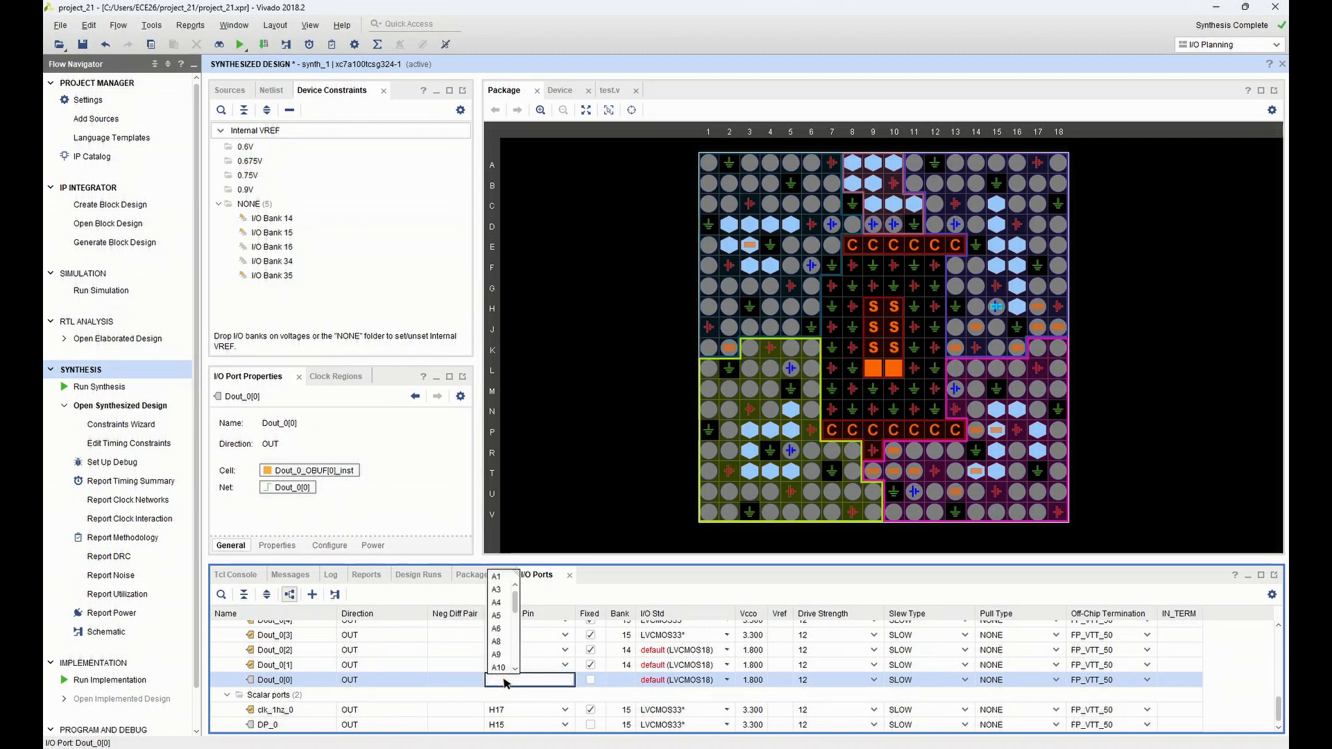
{"action": "type", "text": "L18"}
{"action": "left_click", "coordinate": [499, 693]}
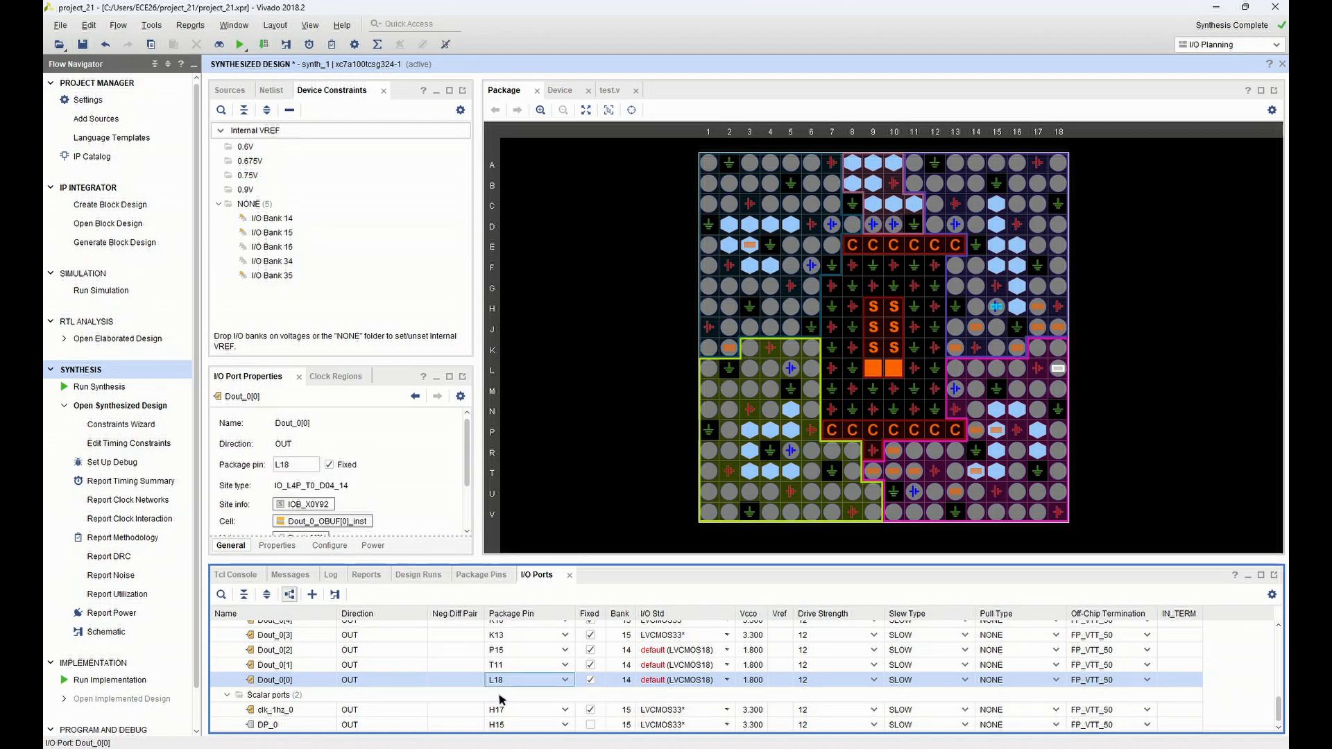
Set the I/O standard of ports Dout_0[2], Dout_0[1] and Dout_0[0] to LVCMOS33
{"action": "left_click", "coordinate": [715, 651]}
{"action": "left_click", "coordinate": [715, 650]}
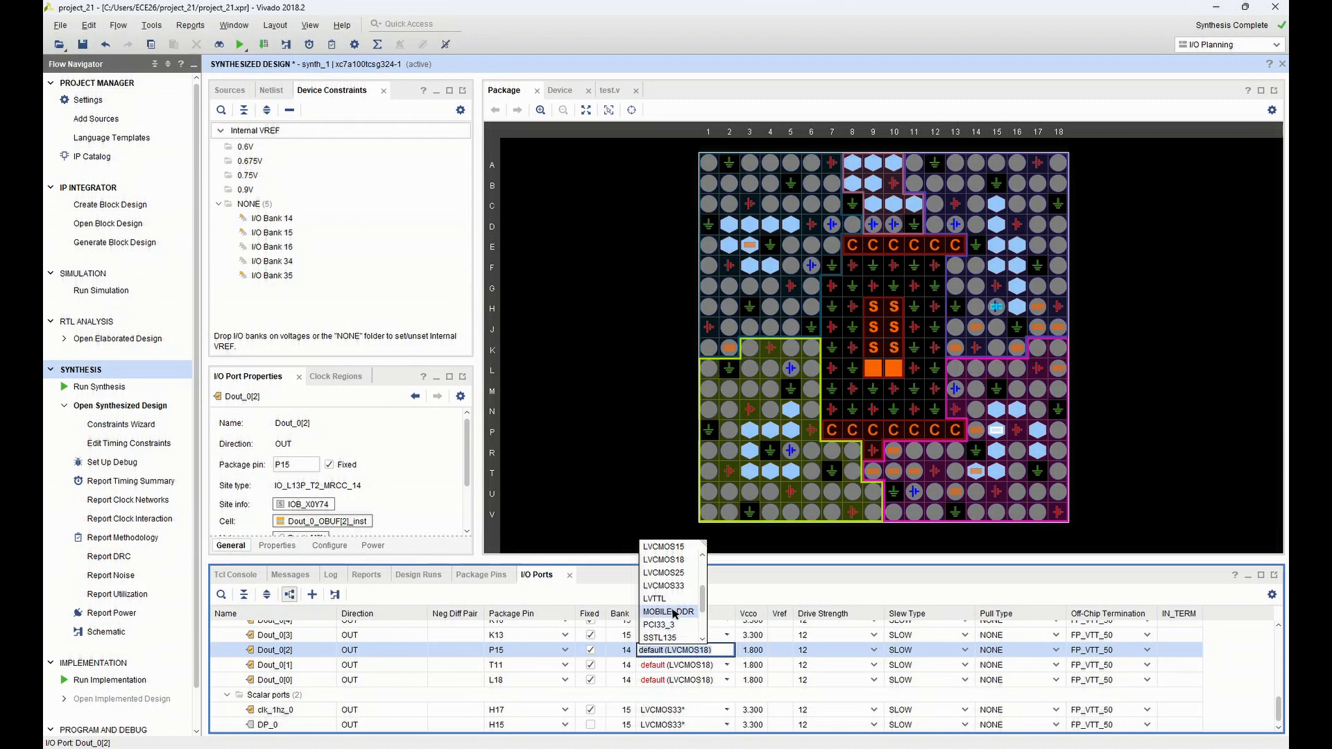
{"action": "left_click", "coordinate": [677, 586]}
{"action": "left_click", "coordinate": [704, 671]}
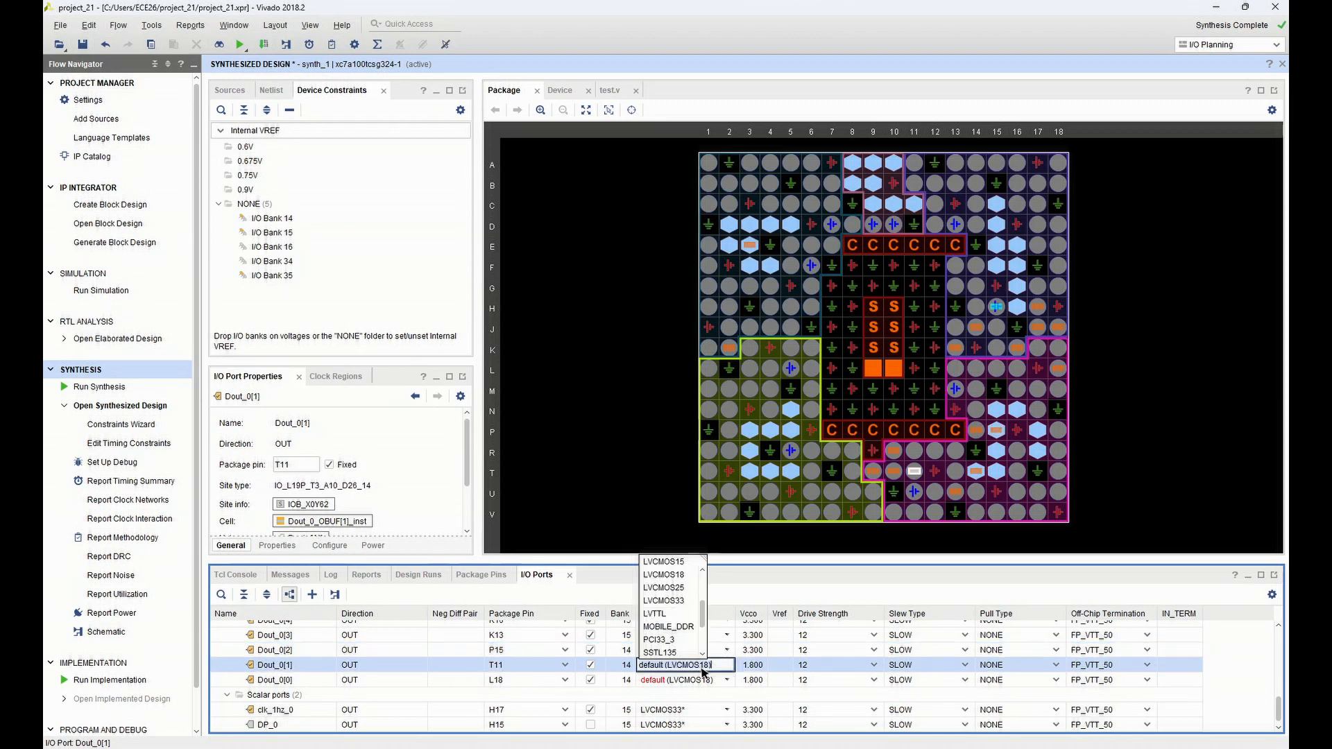
{"action": "left_click", "coordinate": [687, 602]}
{"action": "left_click", "coordinate": [698, 681]}
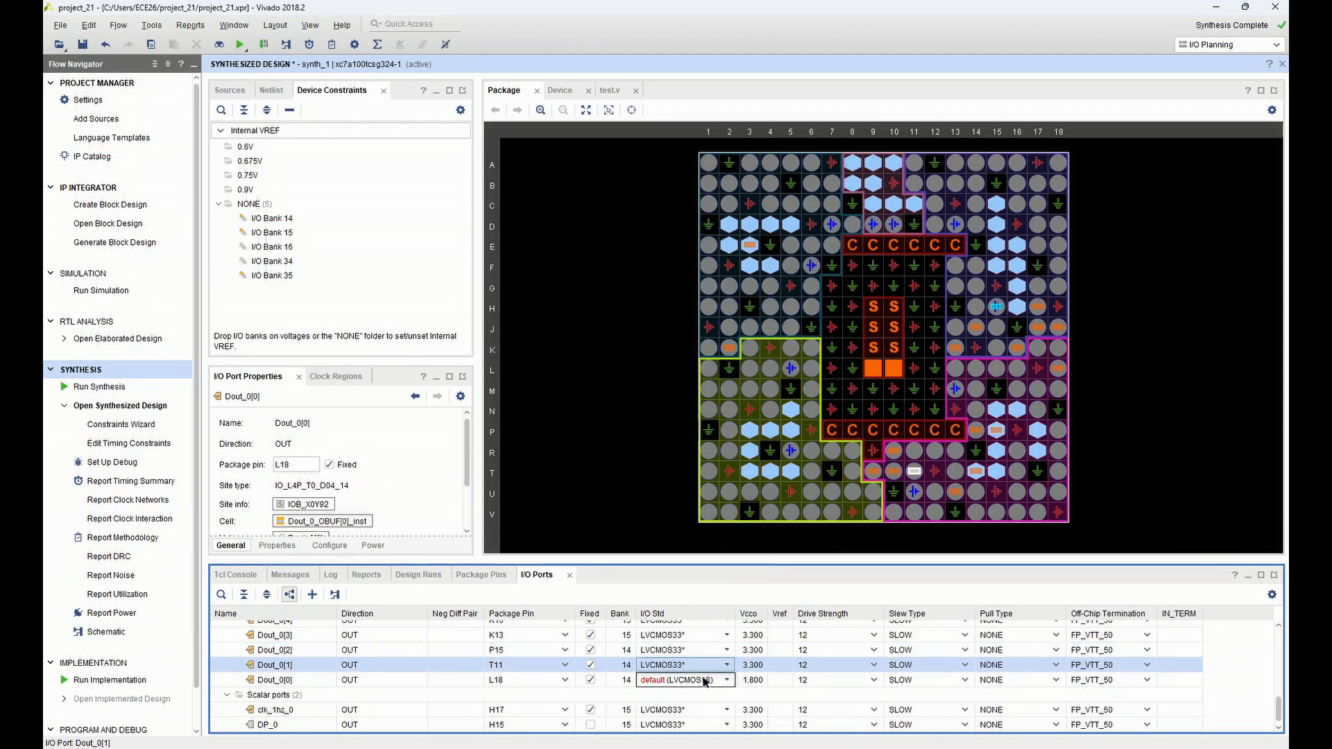
{"action": "left_click", "coordinate": [683, 615]}
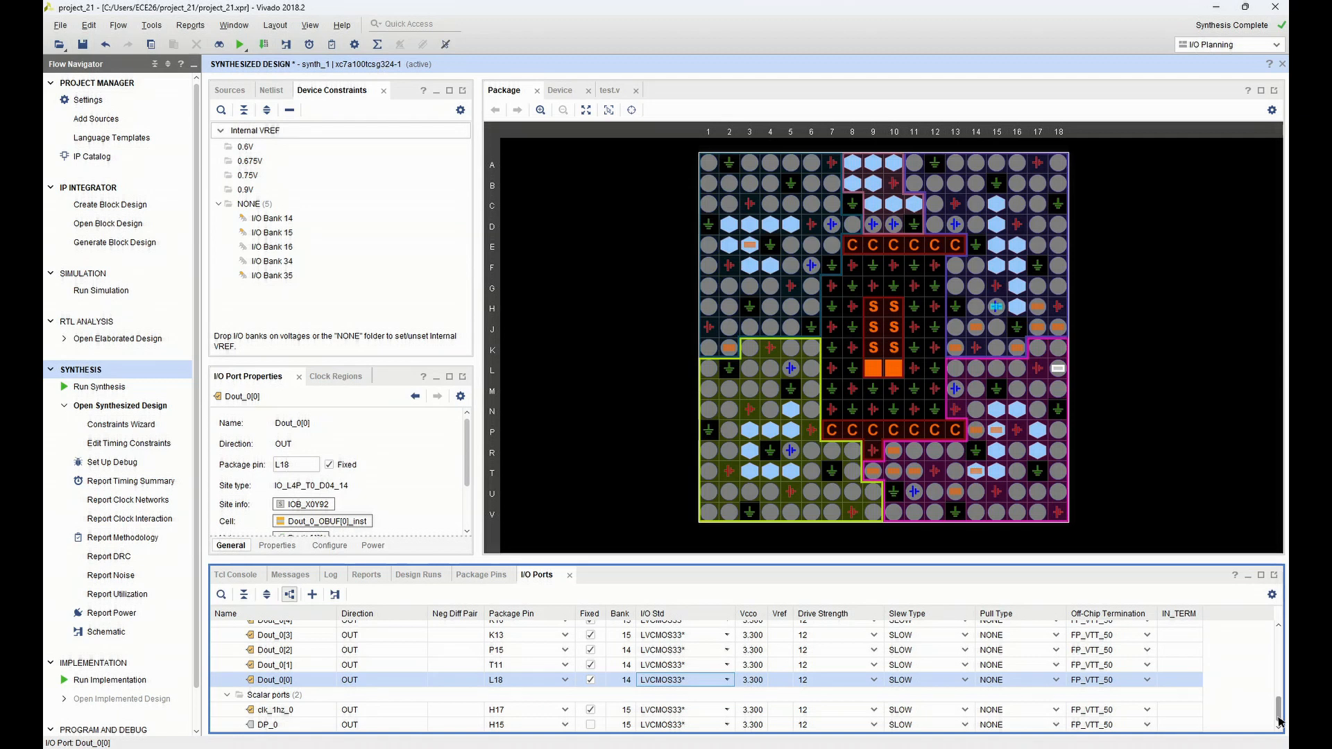
Mark scalar port DP_0's pin placement as fixed and save the constraints to a new local XDC file named test_xdc
{"action": "left_click", "coordinate": [591, 725]}
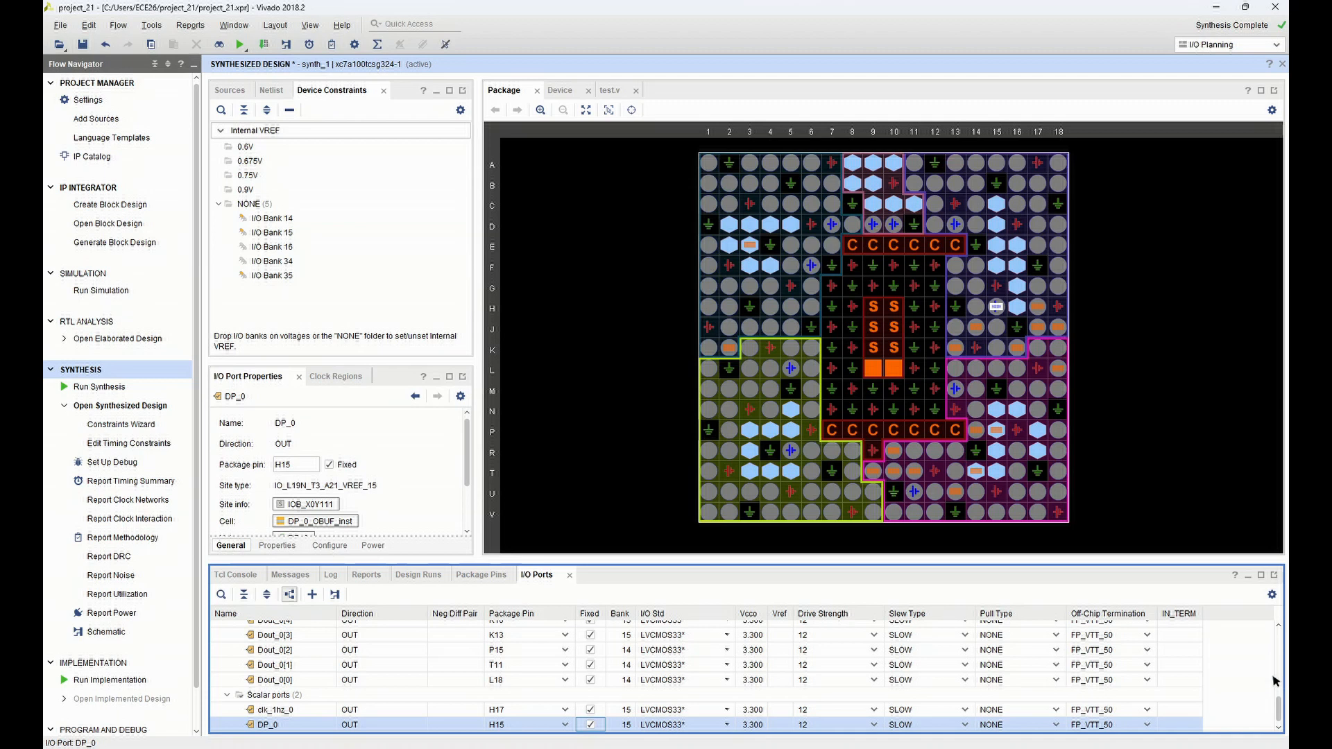
{"action": "mouse_move", "coordinate": [1281, 717]}
{"action": "left_mouse_down"}
{"action": "mouse_move", "coordinate": [1270, 646]}
{"action": "mouse_move", "coordinate": [1282, 738]}
{"action": "left_mouse_up"}
{"action": "left_click", "coordinate": [82, 44]}
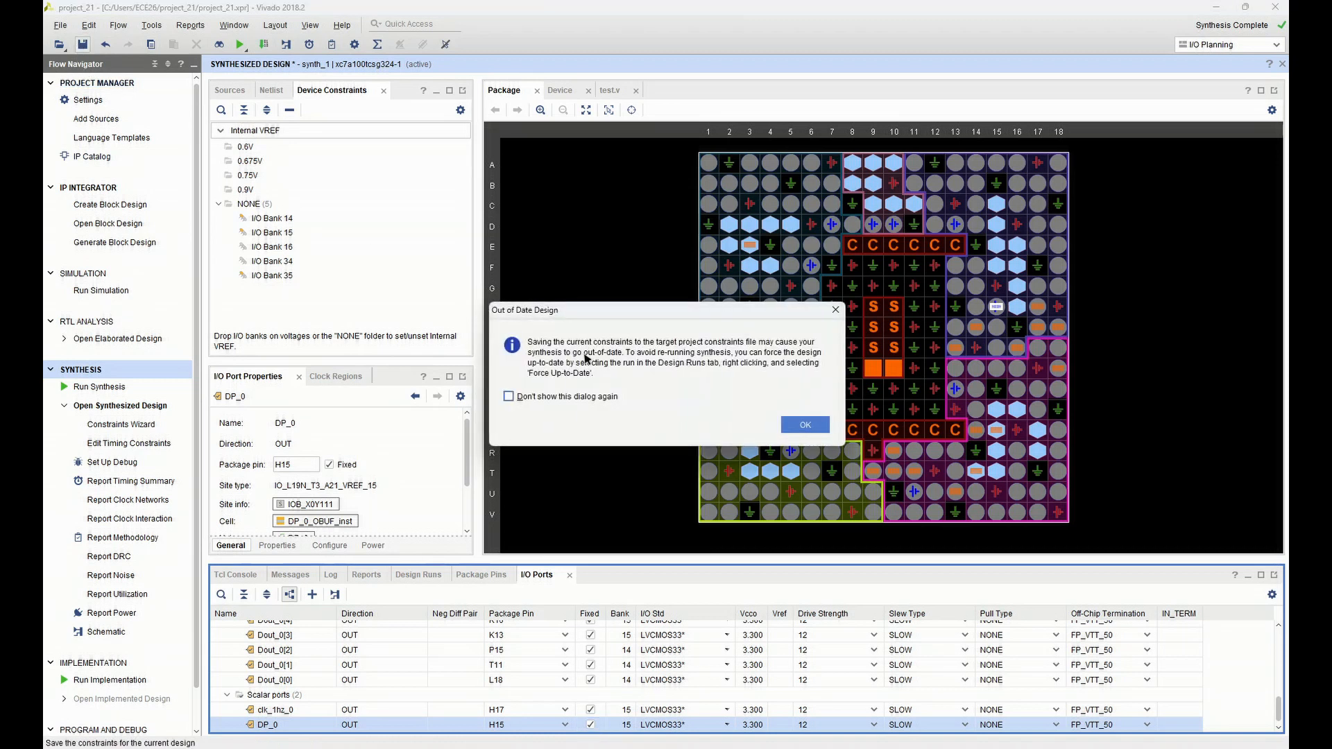
{"action": "left_click", "coordinate": [784, 423]}
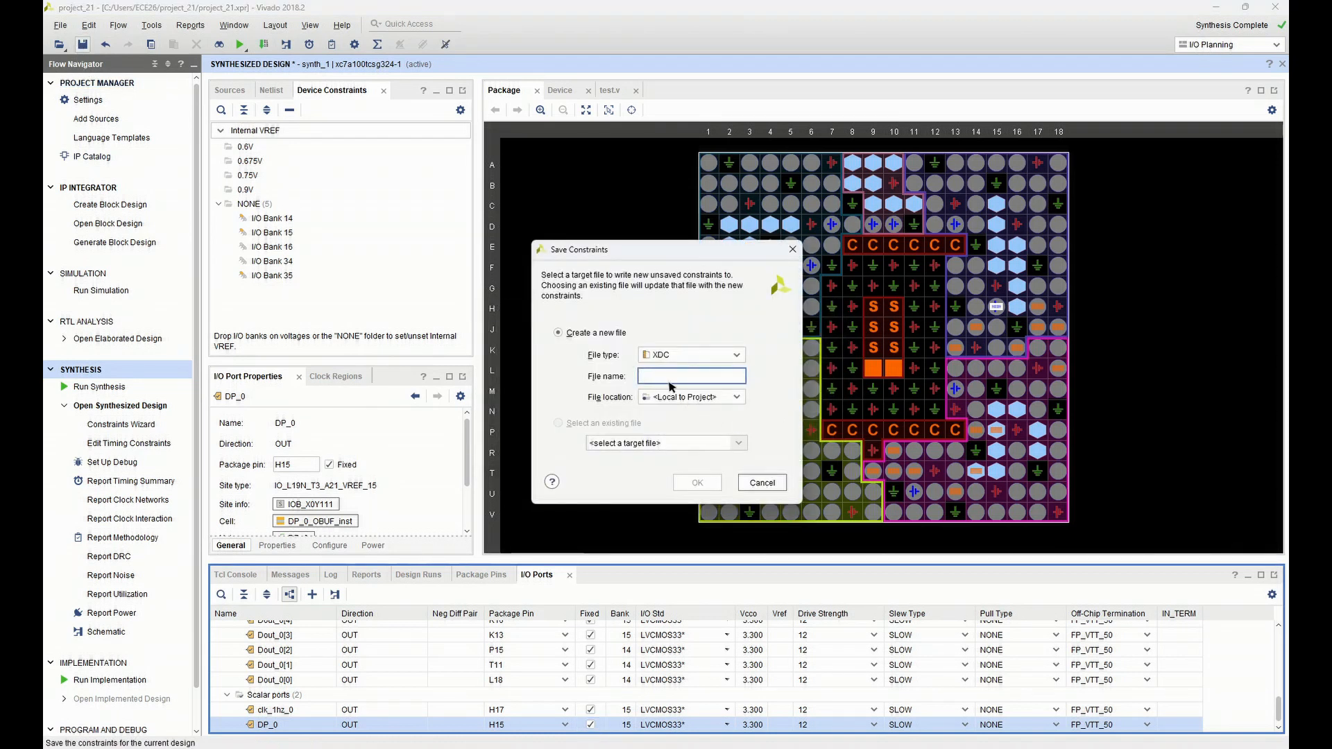
{"action": "type", "text": "tes"}
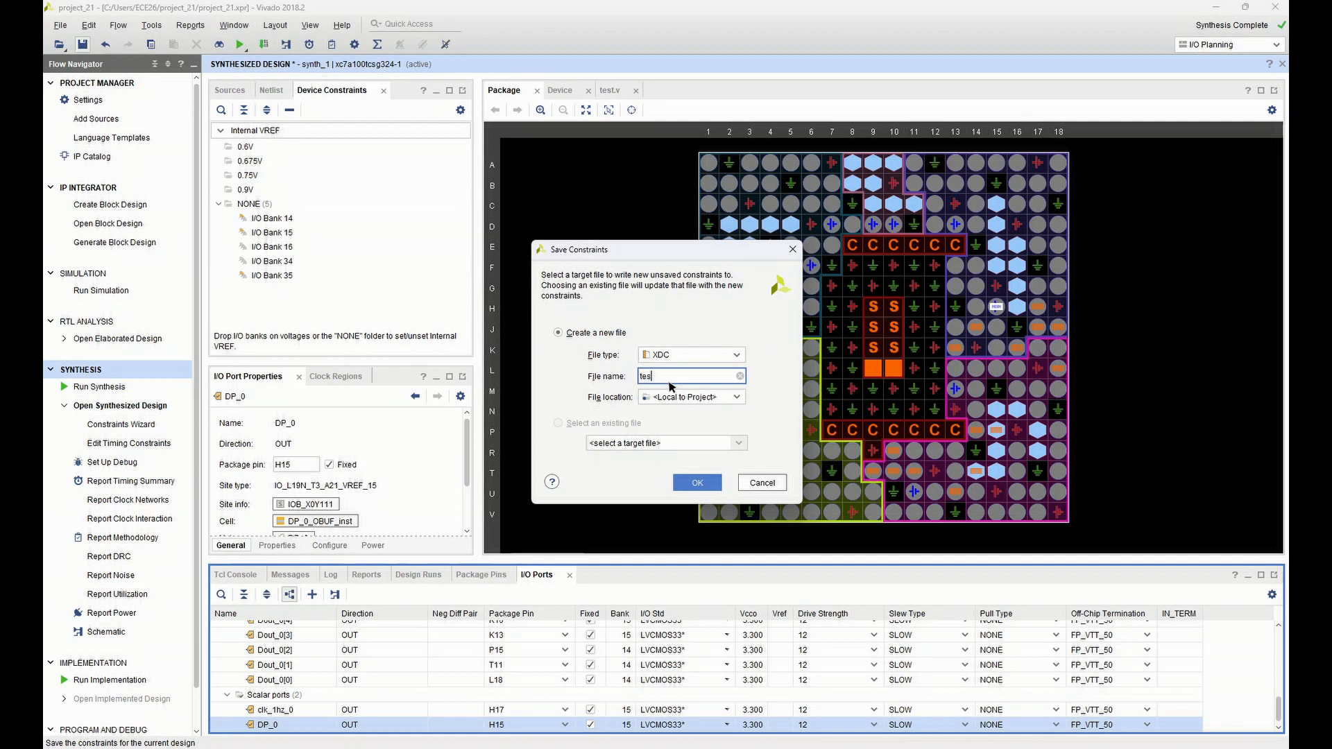
{"action": "type", "text": "t_xdc"}
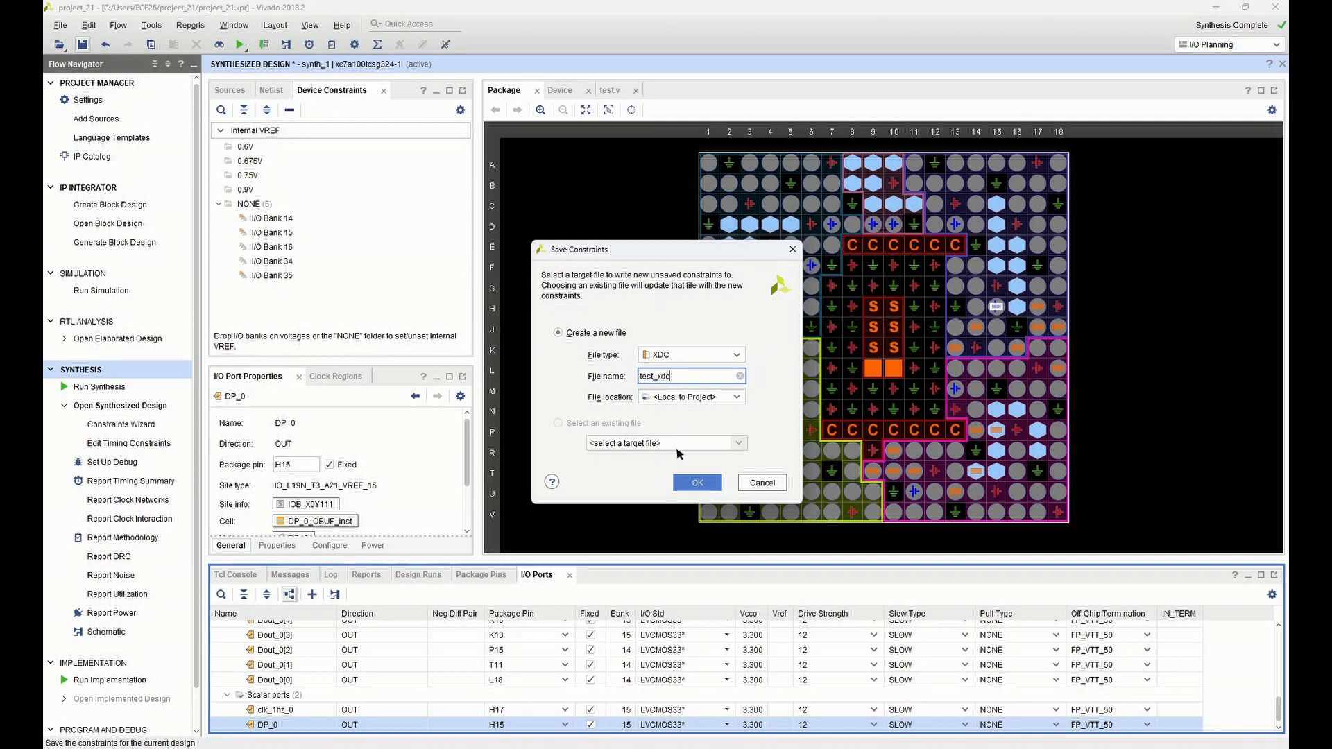
{"action": "left_click", "coordinate": [696, 482]}
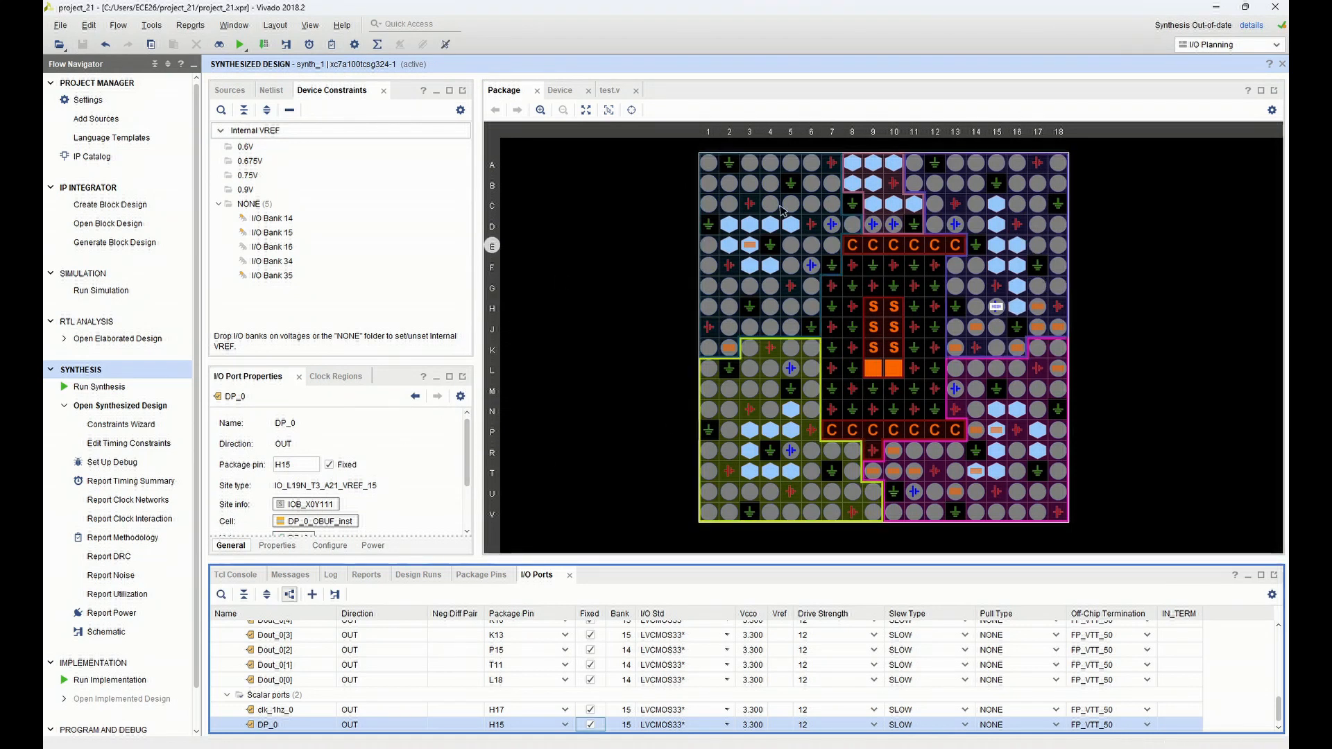
Close the synthesized design and run implementation, relaunching synthesis first, on the local host with 6 jobs
{"action": "left_click", "coordinate": [1282, 64]}
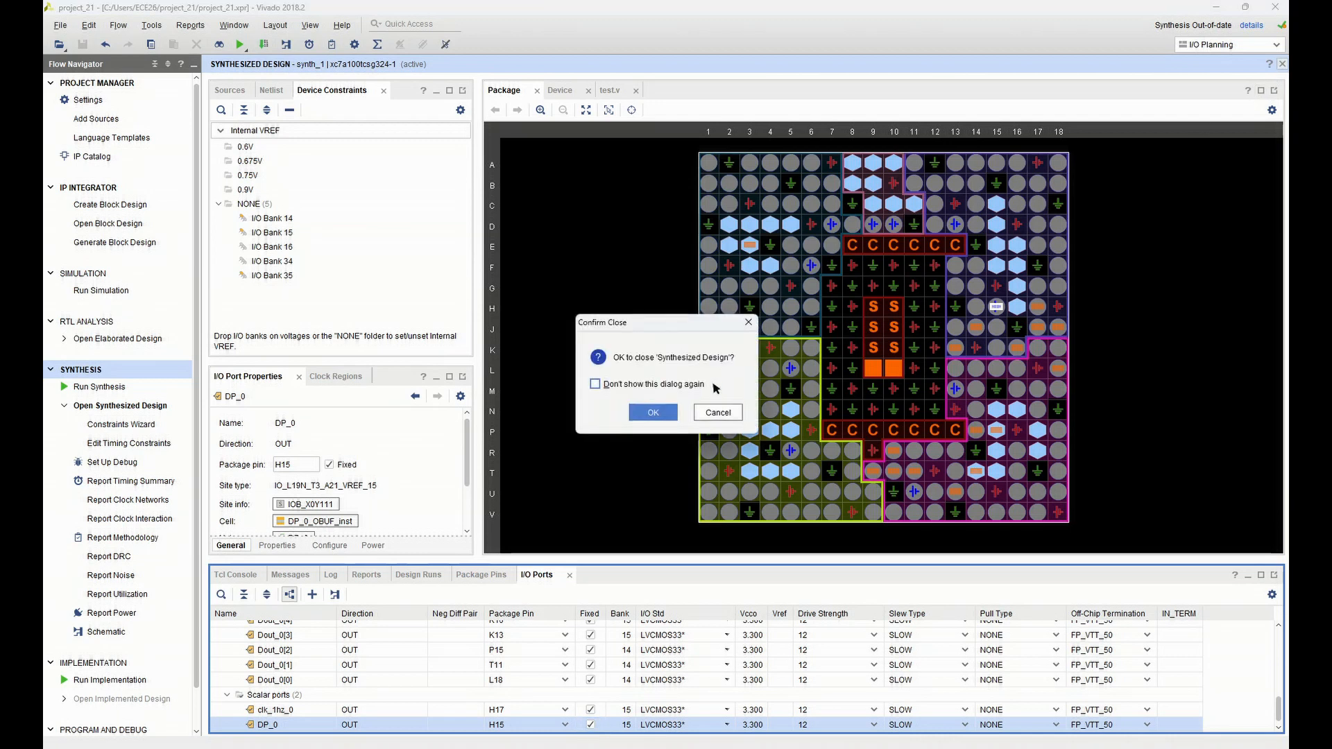
{"action": "left_click", "coordinate": [654, 414]}
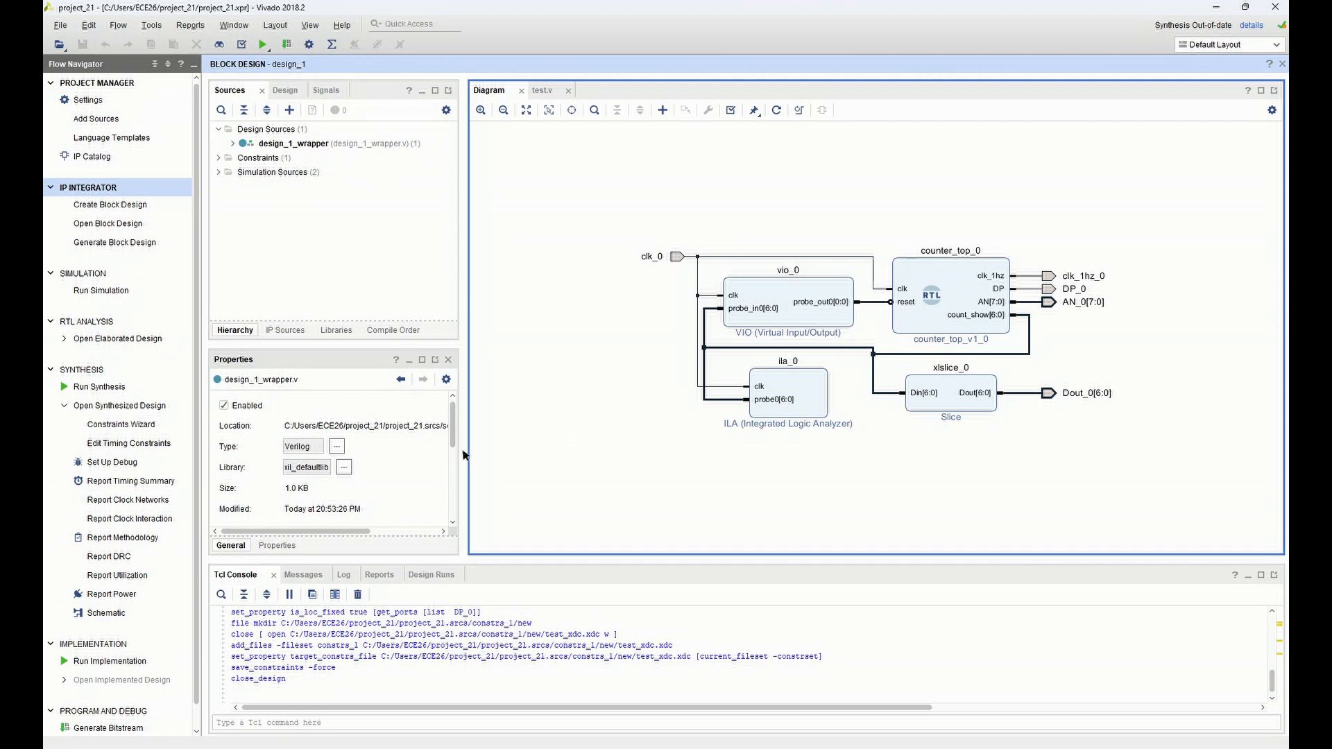
{"action": "left_click", "coordinate": [95, 663]}
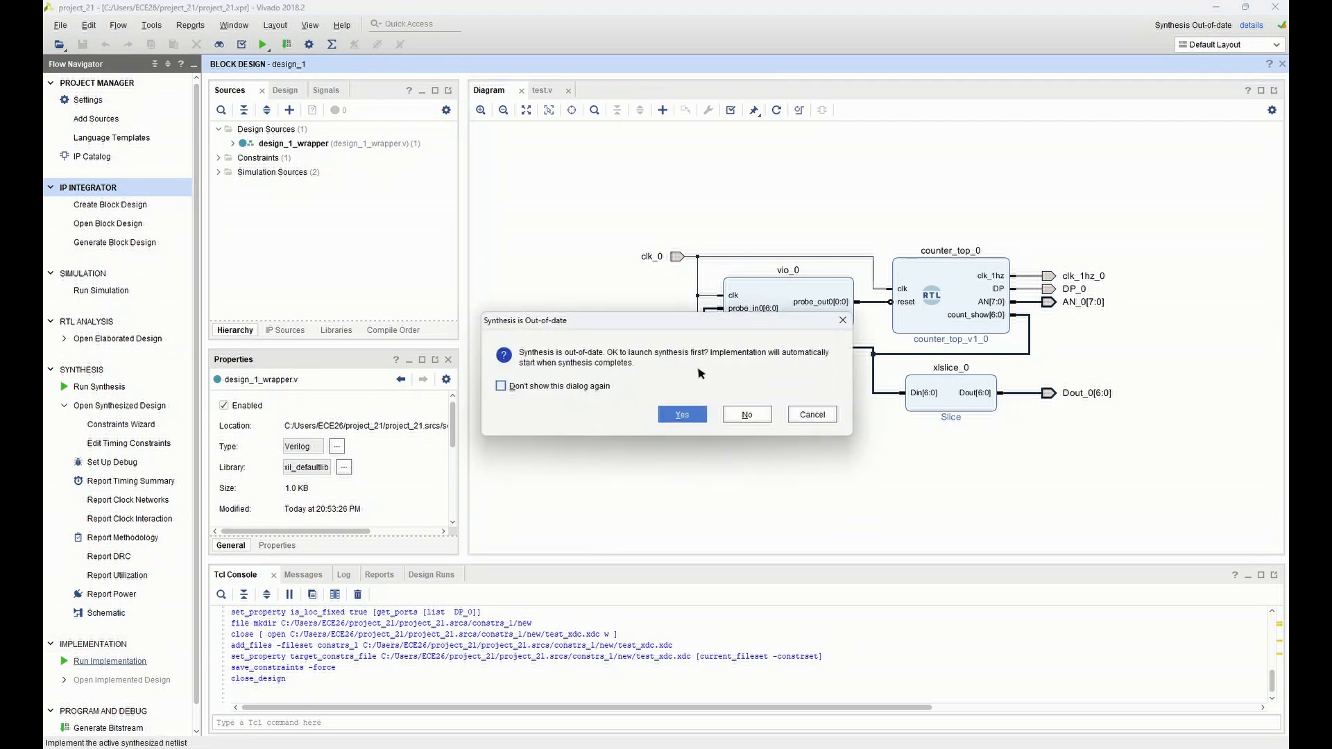
{"action": "left_click", "coordinate": [678, 414]}
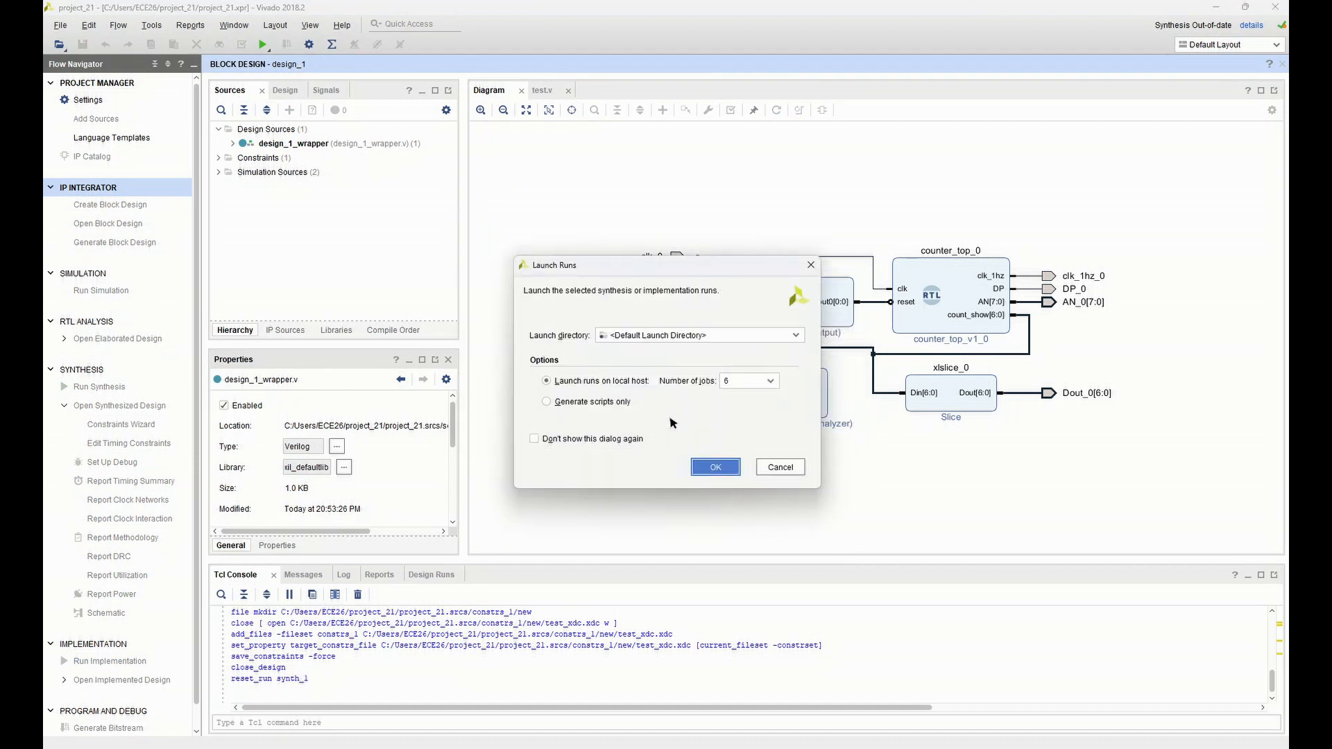
{"action": "left_click", "coordinate": [702, 469]}
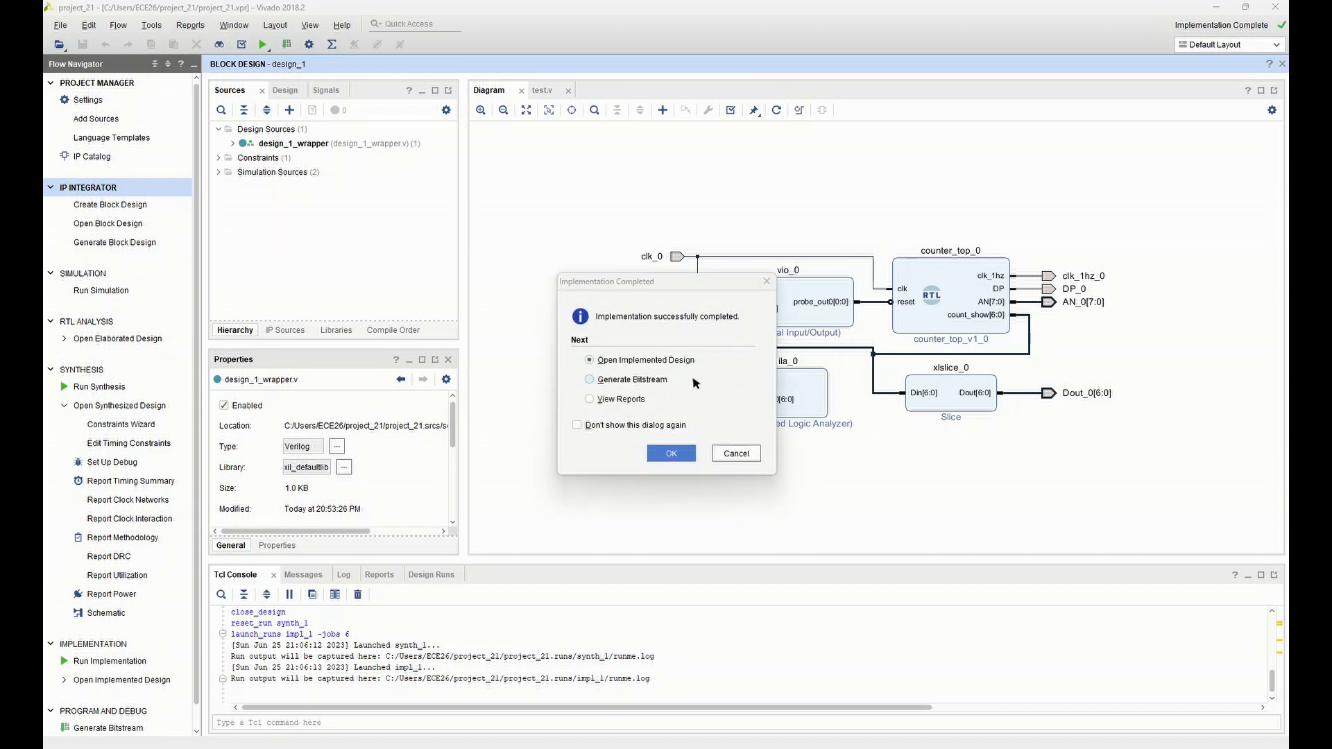
Generate the bitstream from the completed implementation with the default launch settings
{"action": "left_click", "coordinate": [655, 382]}
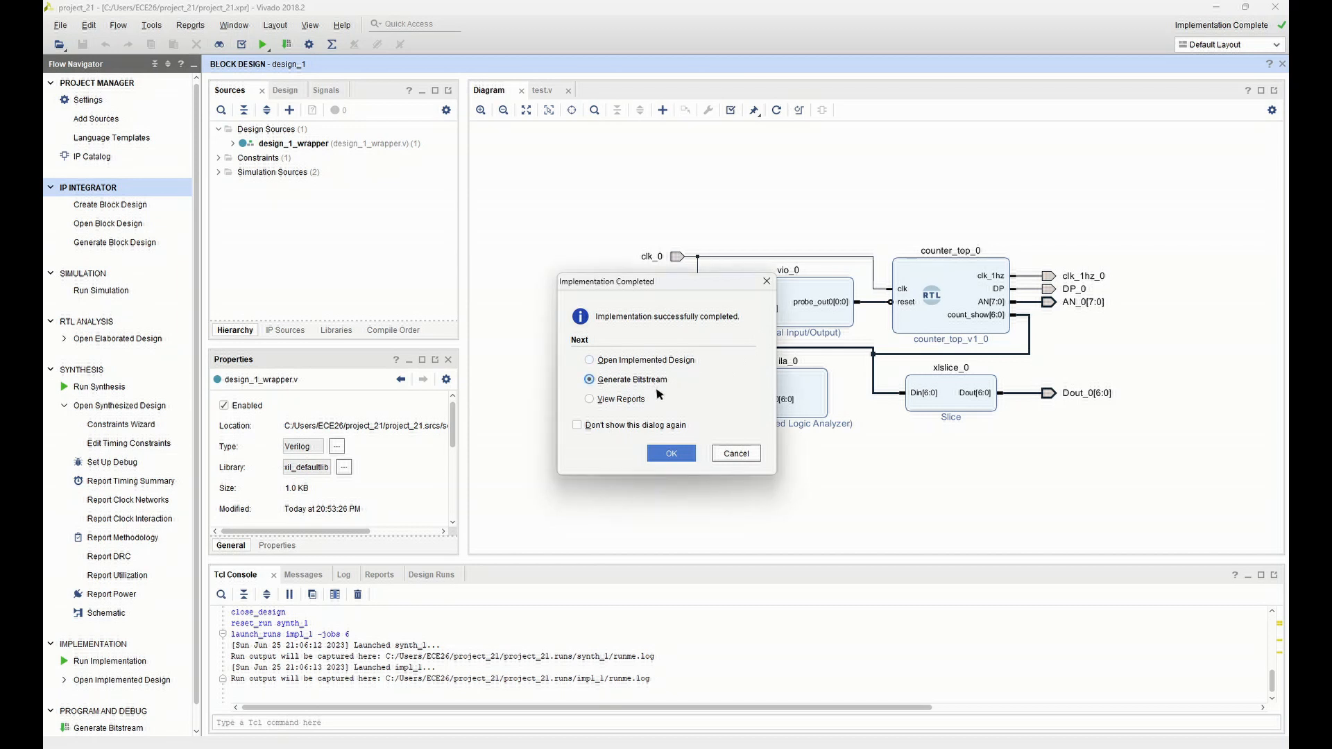
{"action": "left_click", "coordinate": [671, 454]}
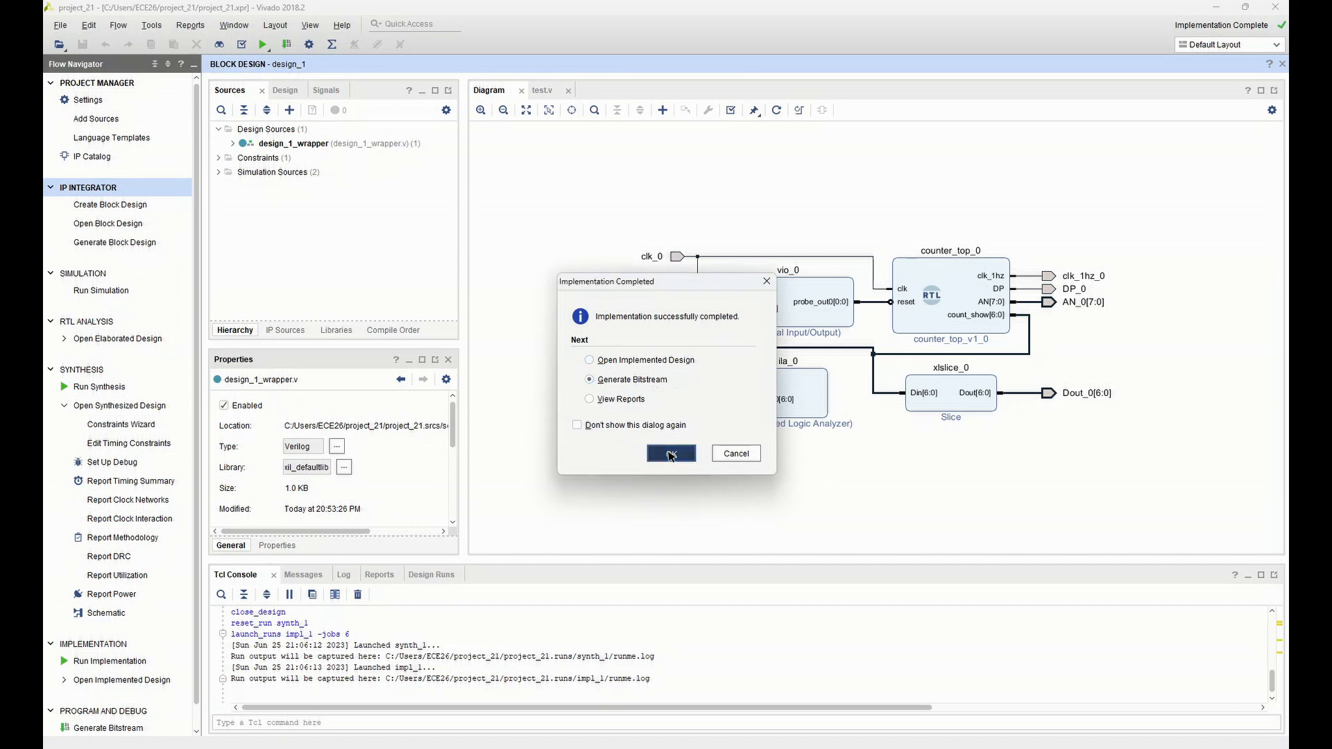
{"action": "left_click", "coordinate": [701, 467]}
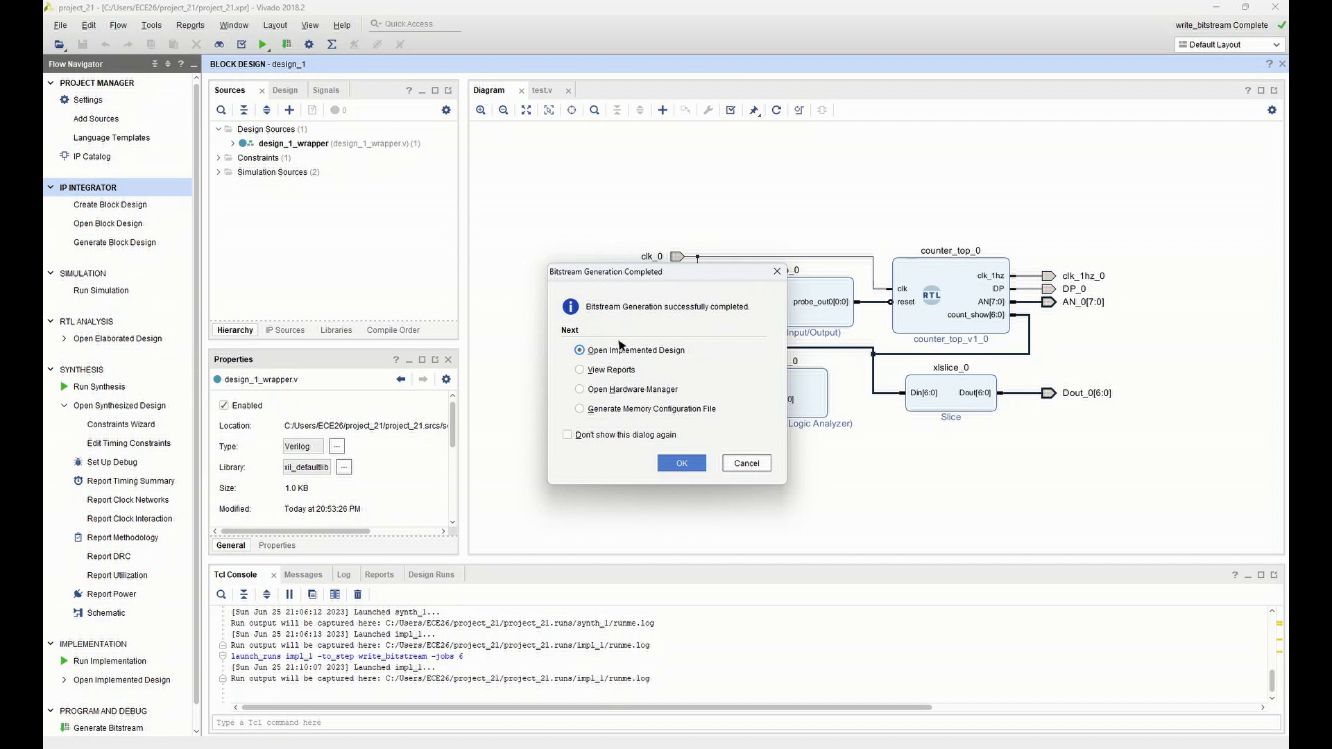
Open the Hardware Manager and auto-connect to the local hardware target
{"action": "left_click", "coordinate": [616, 394]}
{"action": "left_click", "coordinate": [681, 463]}
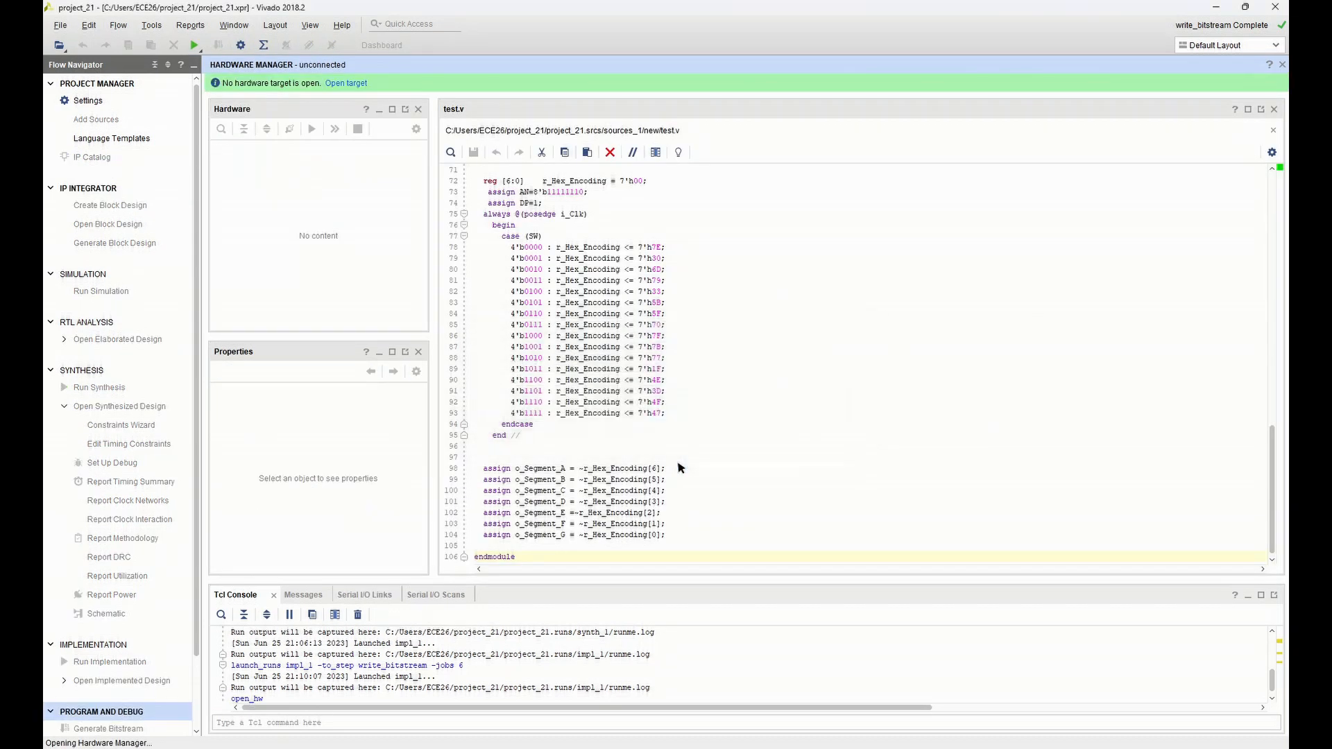
{"action": "left_click", "coordinate": [347, 84]}
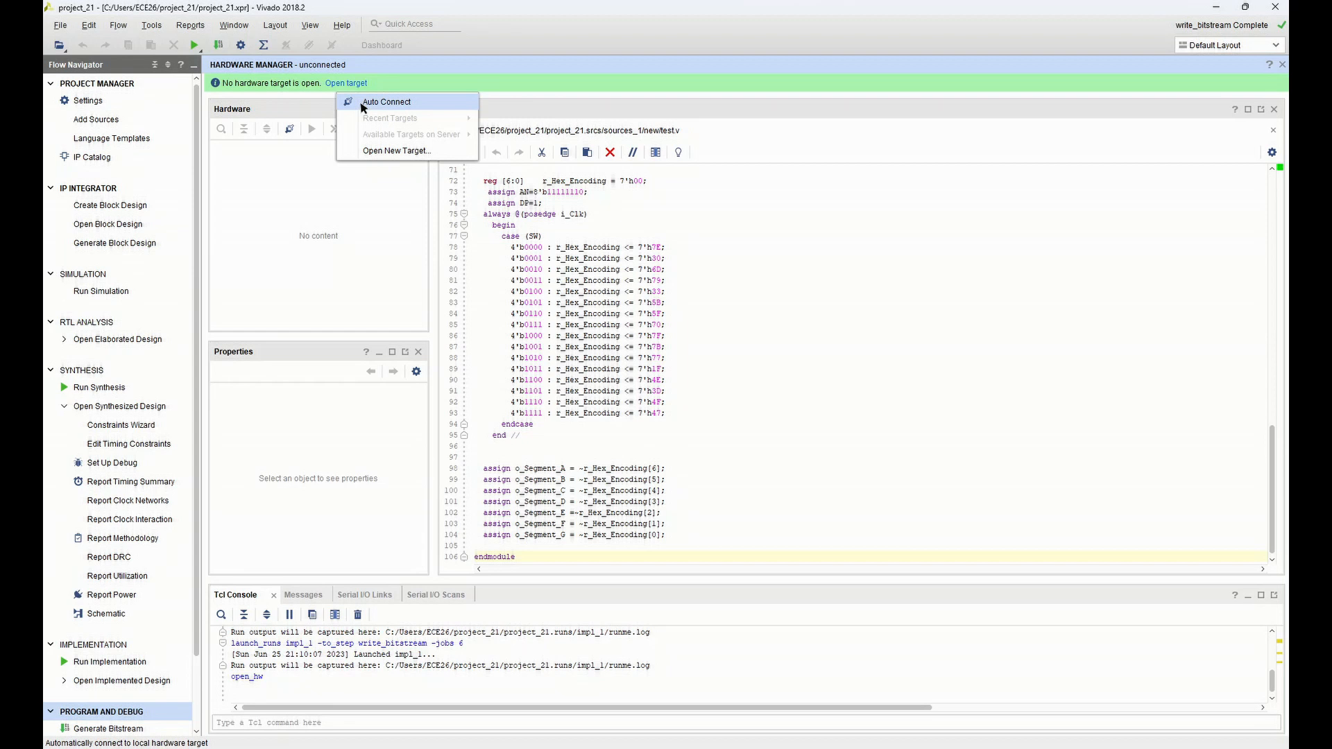
{"action": "left_click", "coordinate": [363, 104]}
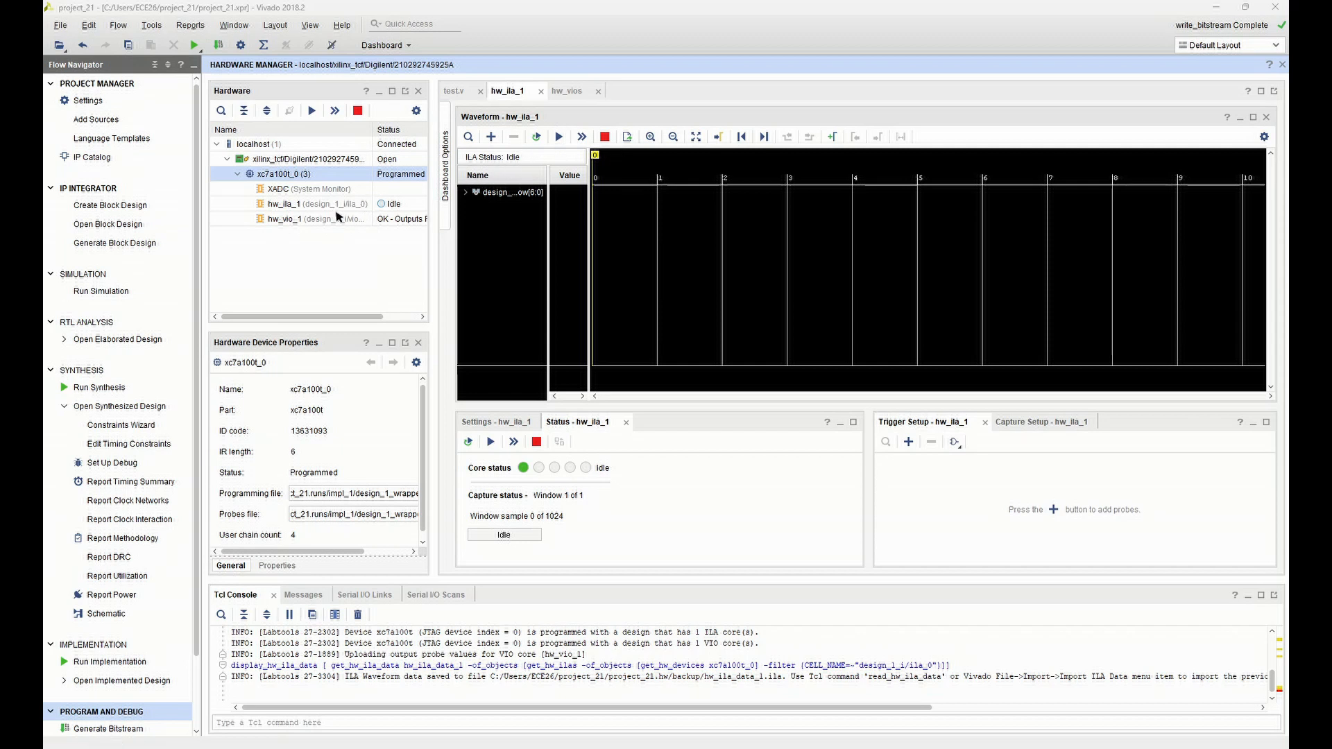
Run the trigger on the hw_ila_1 core and toggle its auto re-trigger mode
{"action": "left_click", "coordinate": [559, 137]}
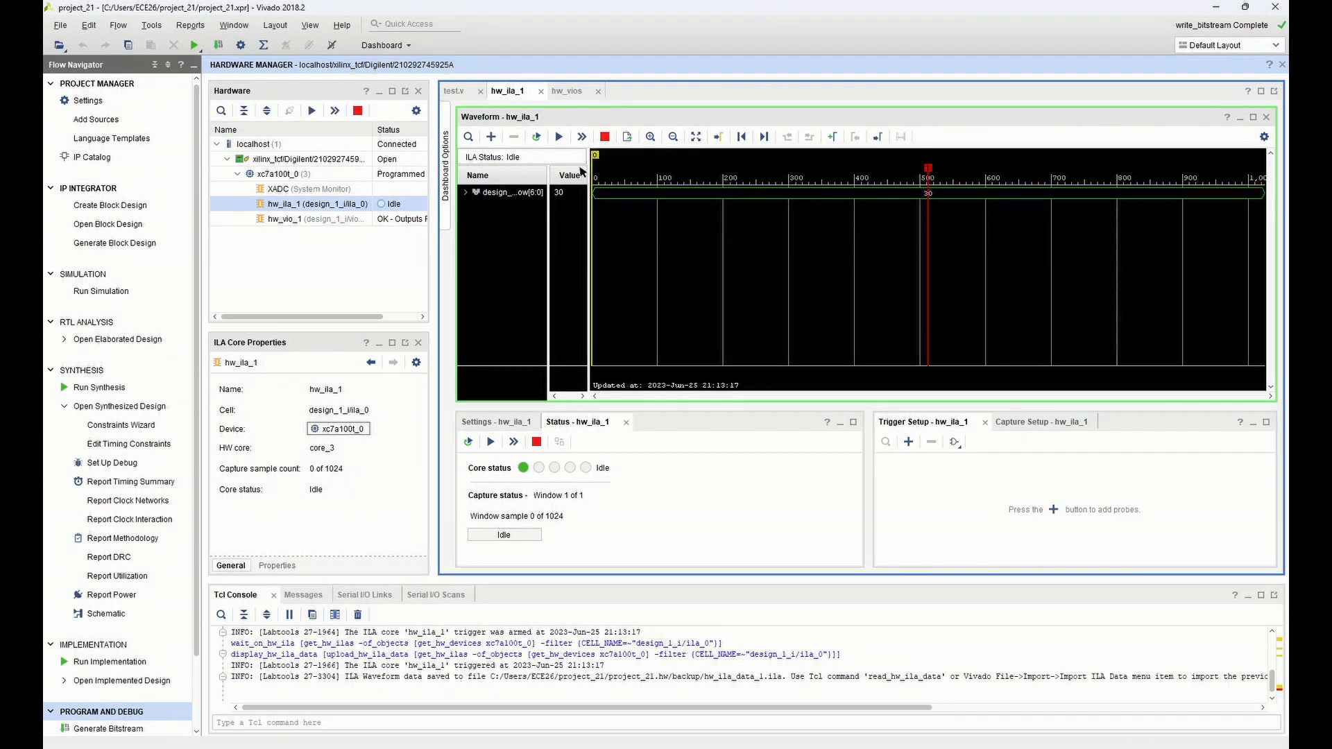
{"action": "left_click", "coordinate": [538, 142]}
Trigger hw_ila_1 immediately once, enable its auto re-trigger mode and run the immediate trigger again for continuous capture
{"action": "left_click", "coordinate": [581, 139]}
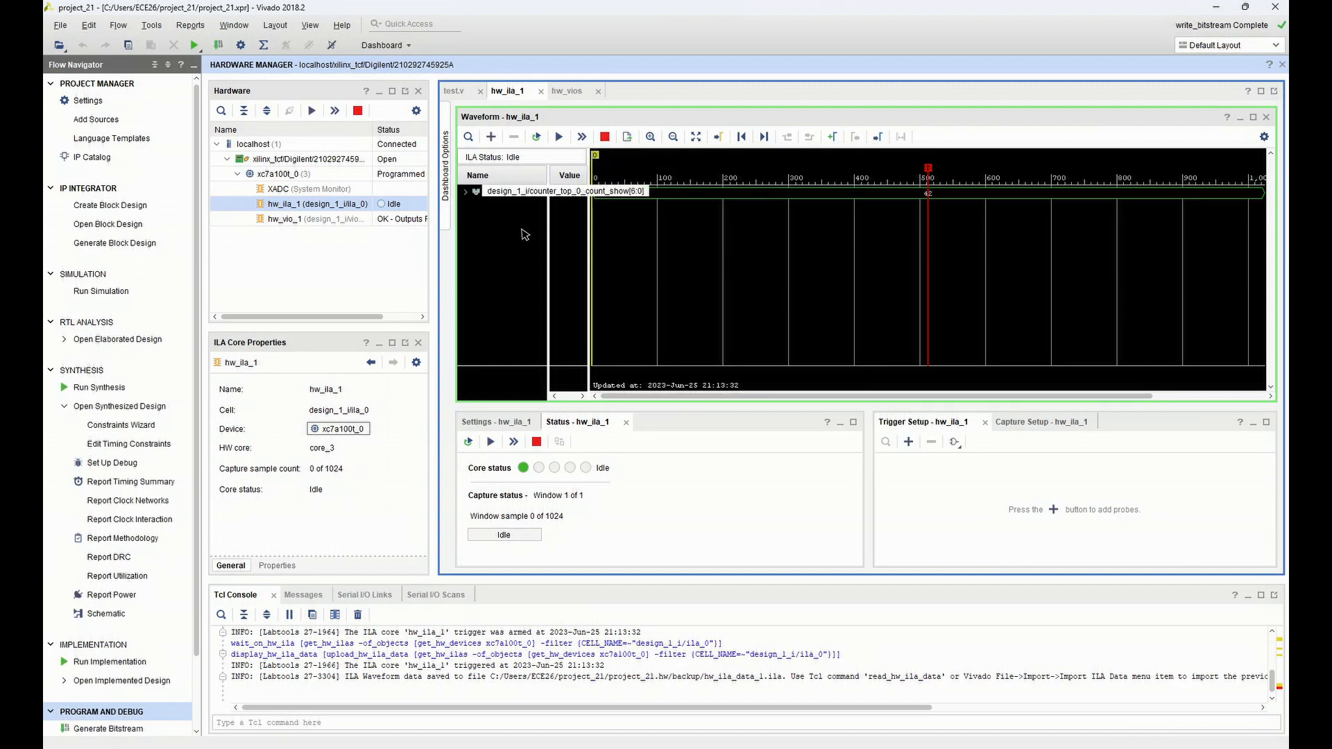
{"action": "left_click", "coordinate": [539, 140]}
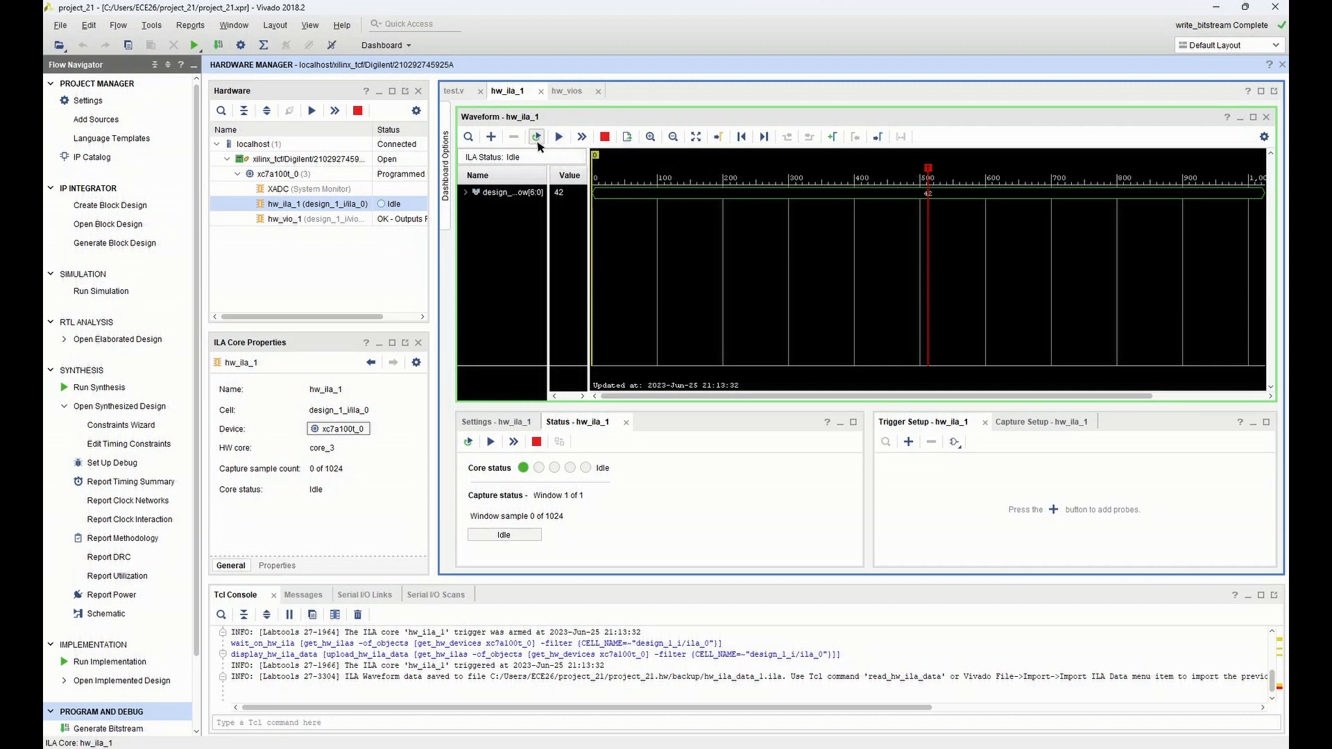
{"action": "left_click", "coordinate": [580, 139]}
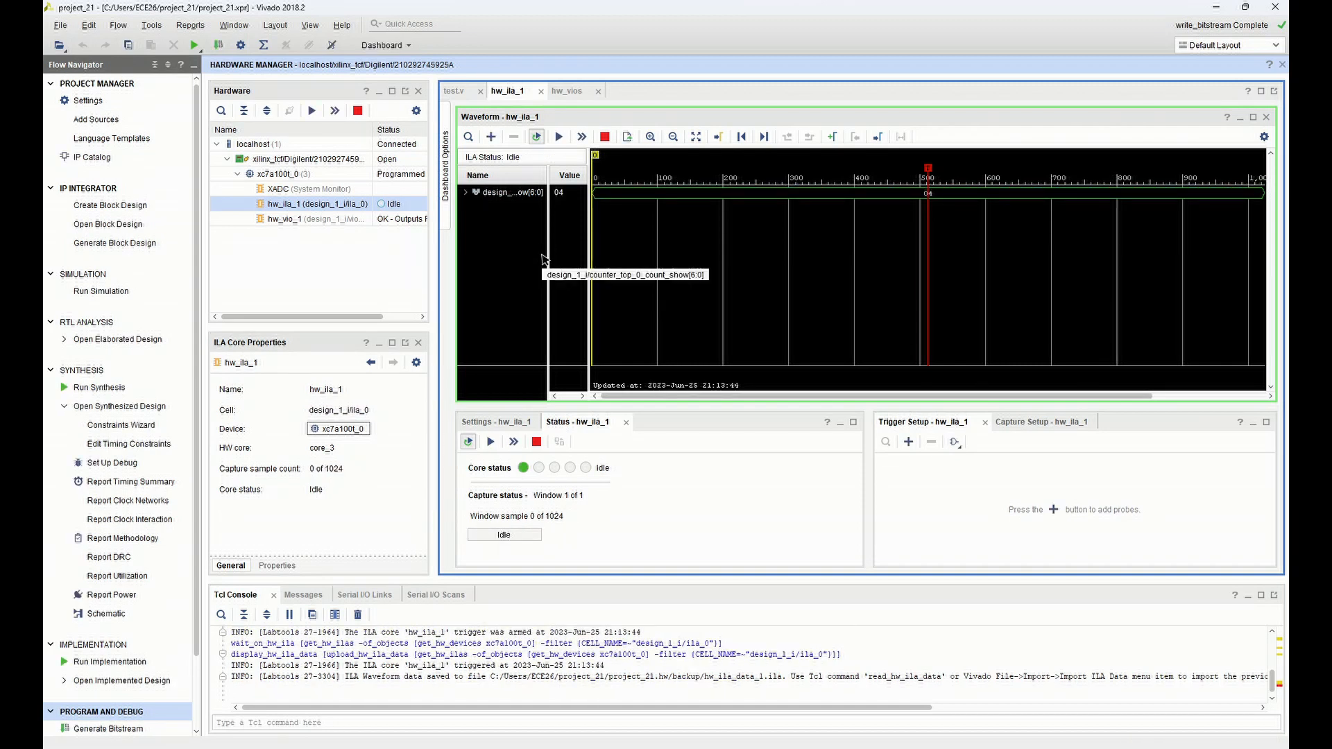
Open the hw_vio_1 dashboard and add the probes counter_top_0_count_show_1[6:0] and vio_0_probe_out0
{"action": "left_click", "coordinate": [331, 221]}
{"action": "double_click", "coordinate": [331, 220]}
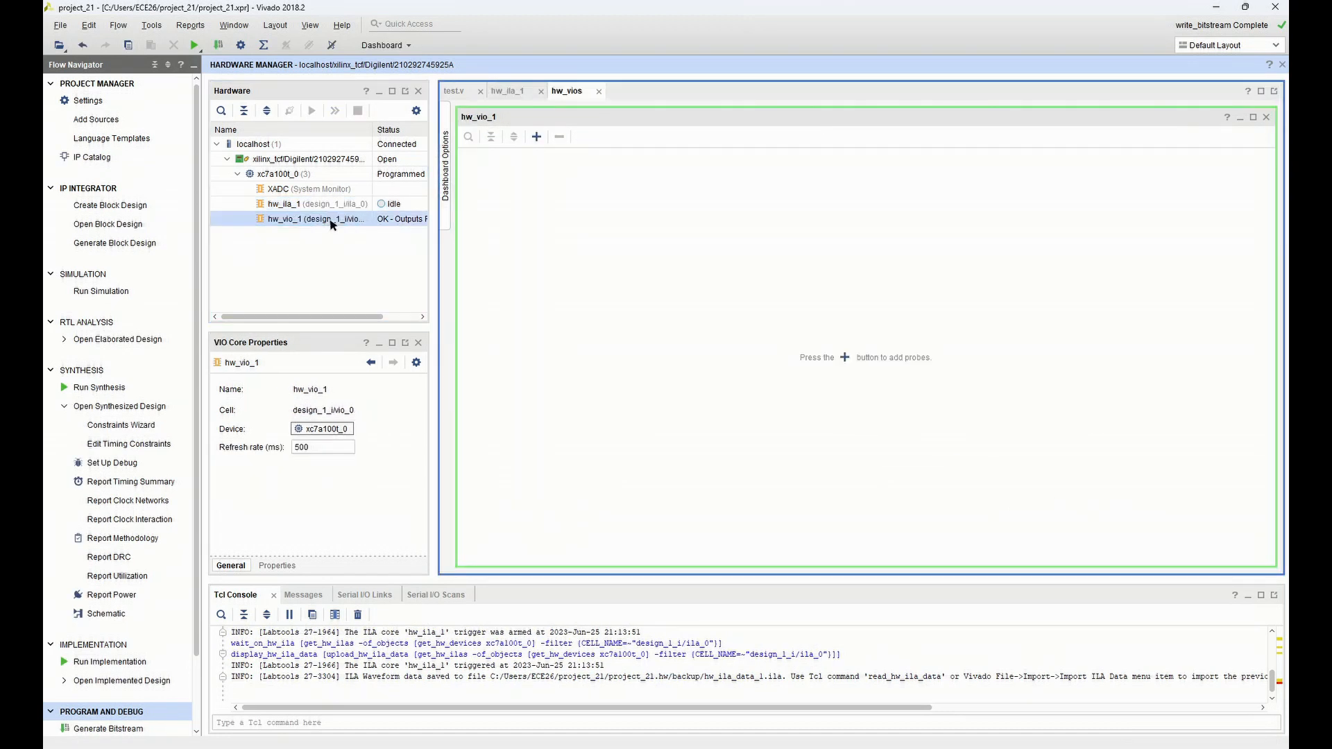
{"action": "left_click", "coordinate": [537, 137]}
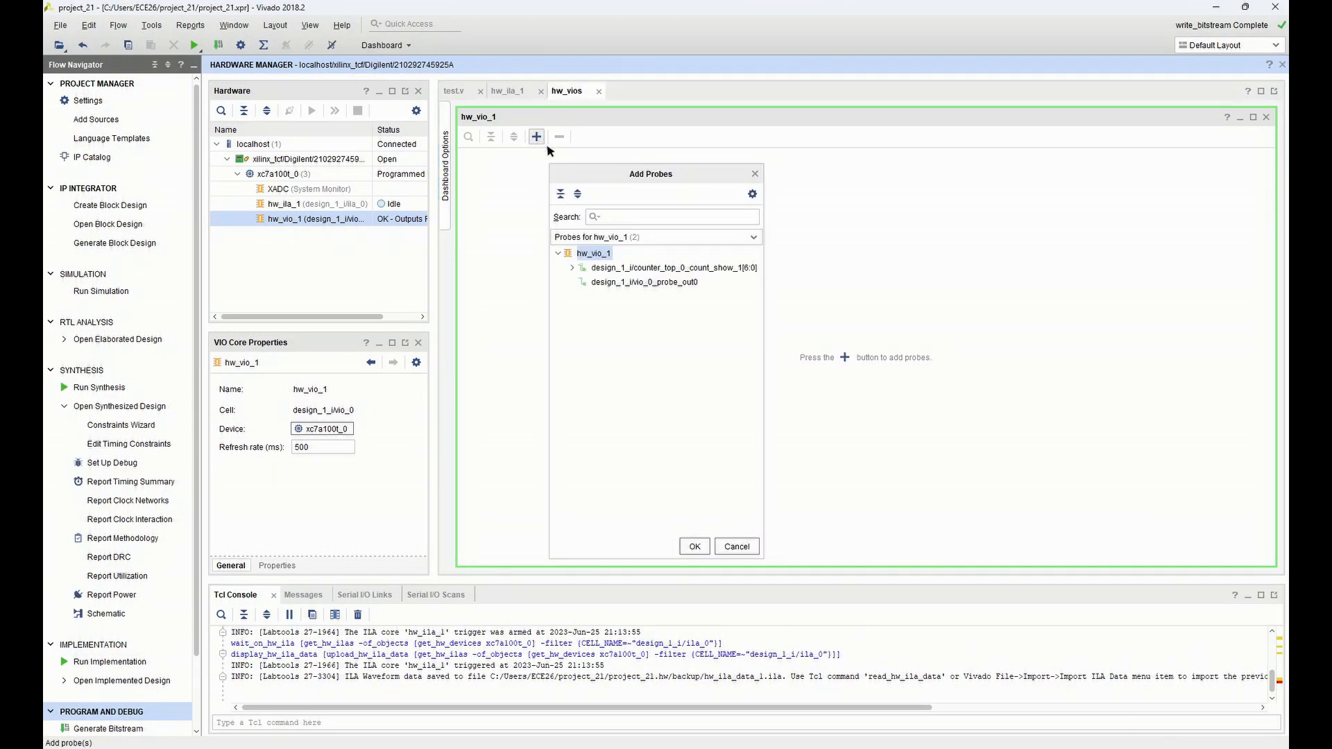
{"action": "left_click", "coordinate": [643, 282]}
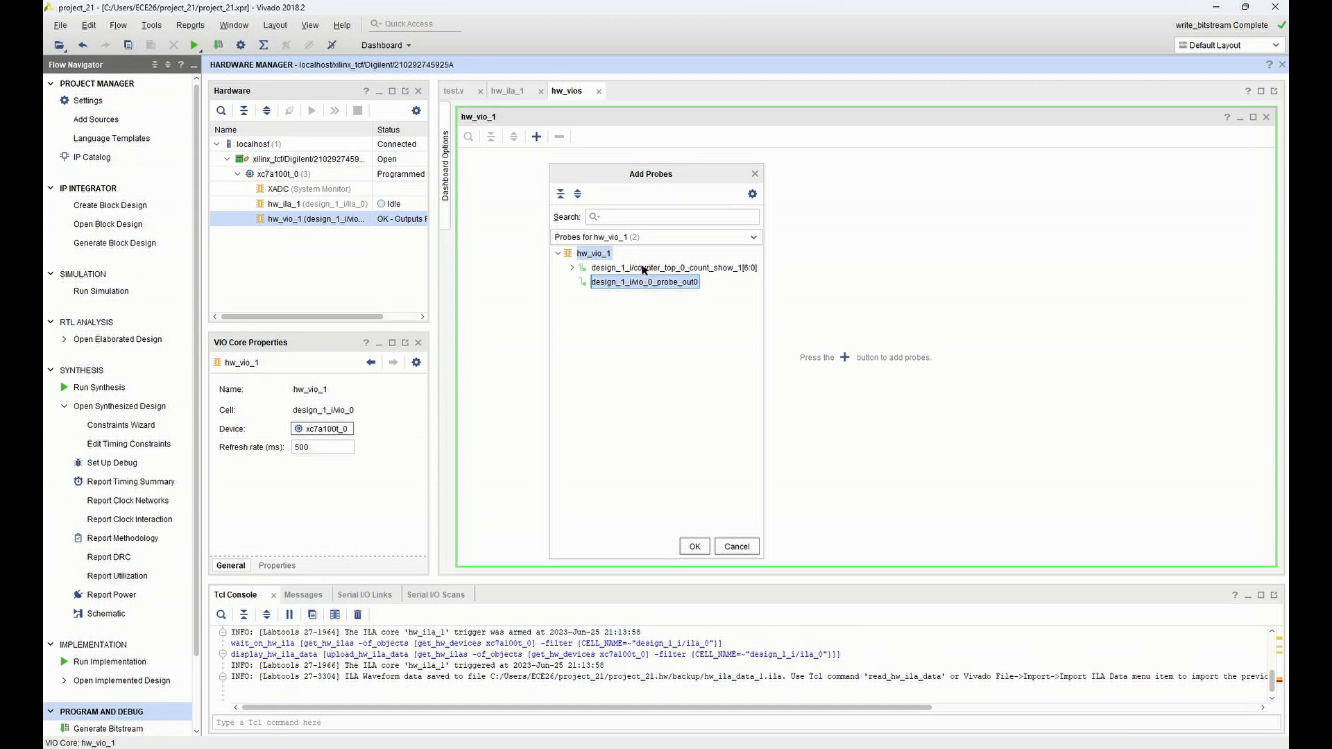
{"action": "left_click", "coordinate": [641, 267], "text": "shift"}
{"action": "left_click", "coordinate": [696, 546]}
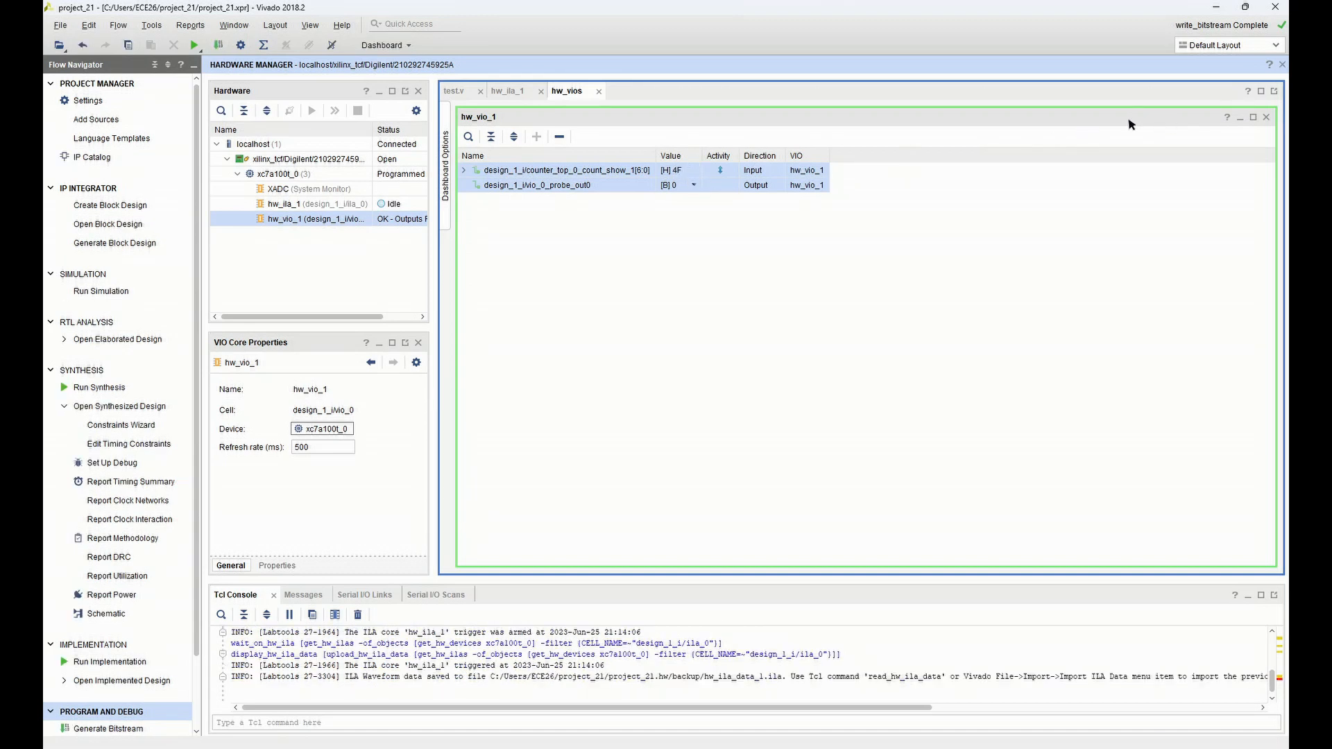
Float the hw_vios dashboard, narrow it and place it beside the hw_ila_1 waveform
{"action": "left_click", "coordinate": [690, 188]}
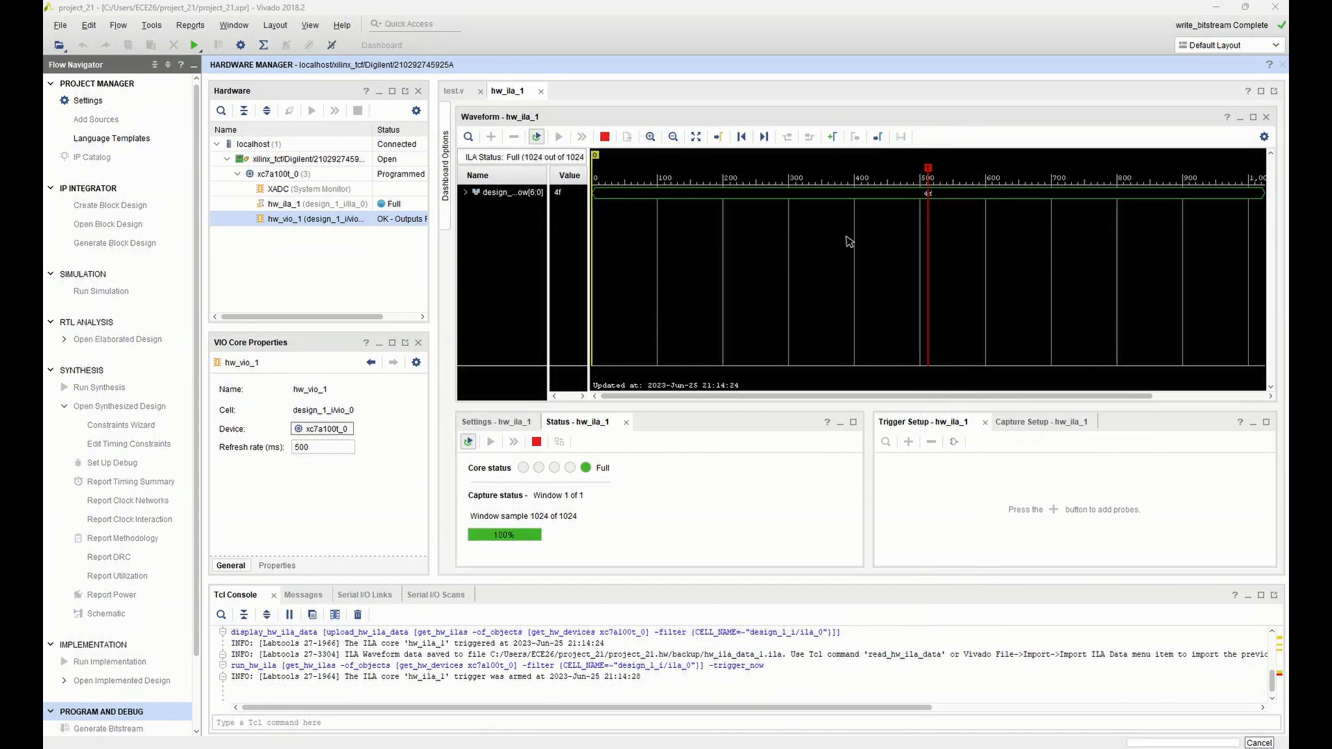
{"action": "key", "text": "alt+Tab"}
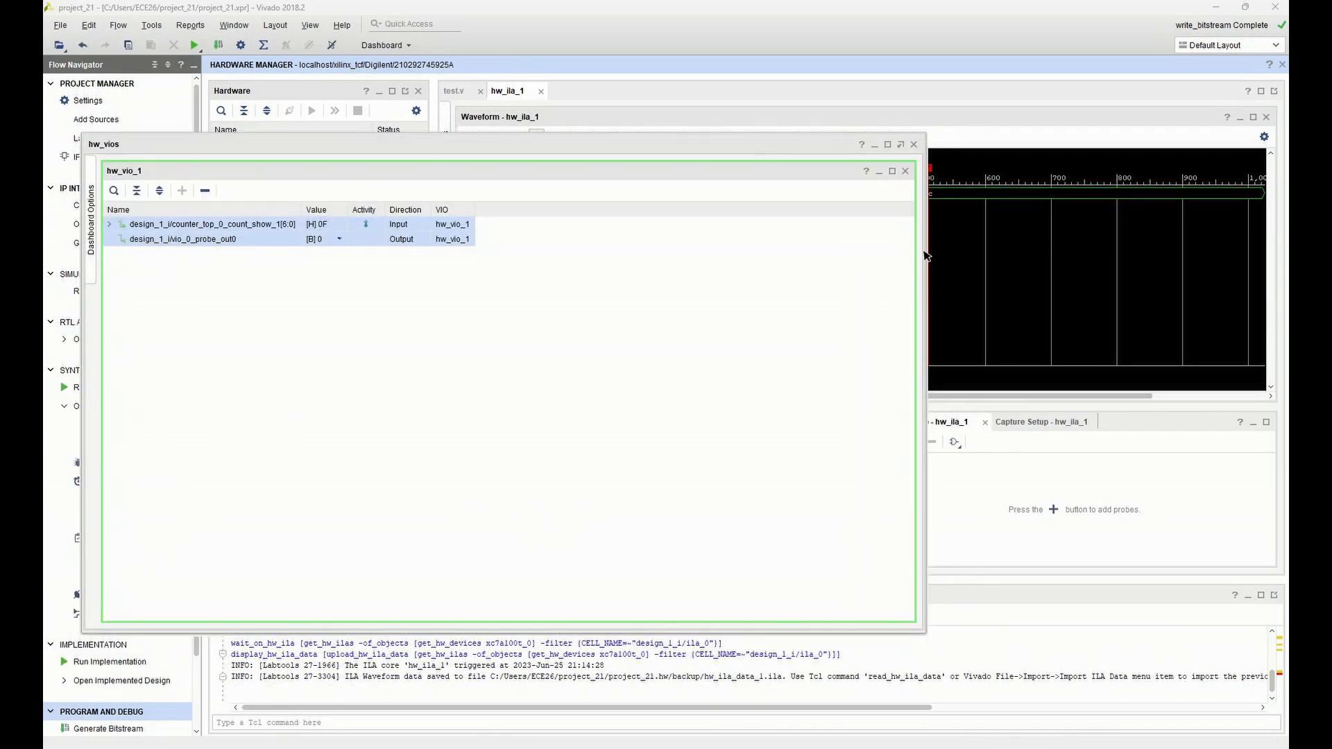
{"action": "left_click_drag", "start_coordinate": [924, 254], "coordinate": [452, 265]}
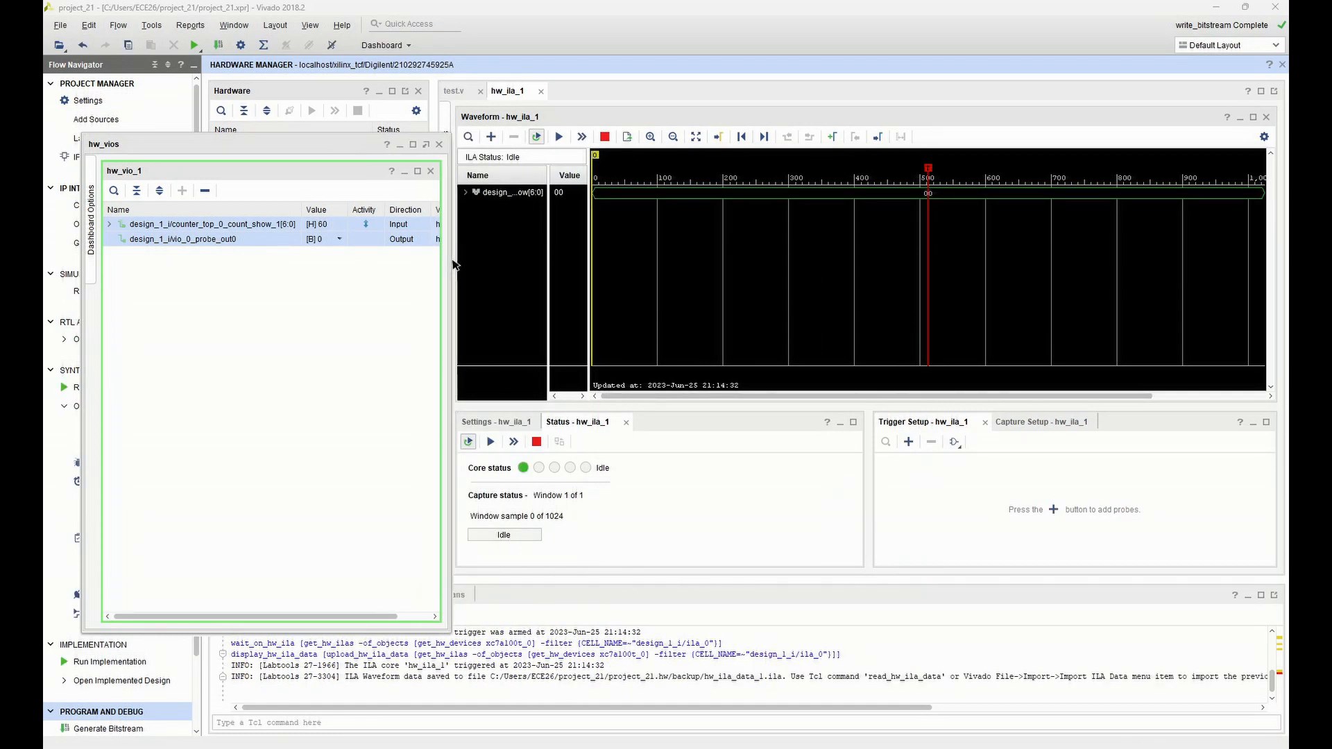
{"action": "left_click_drag", "start_coordinate": [325, 145], "coordinate": [321, 92]}
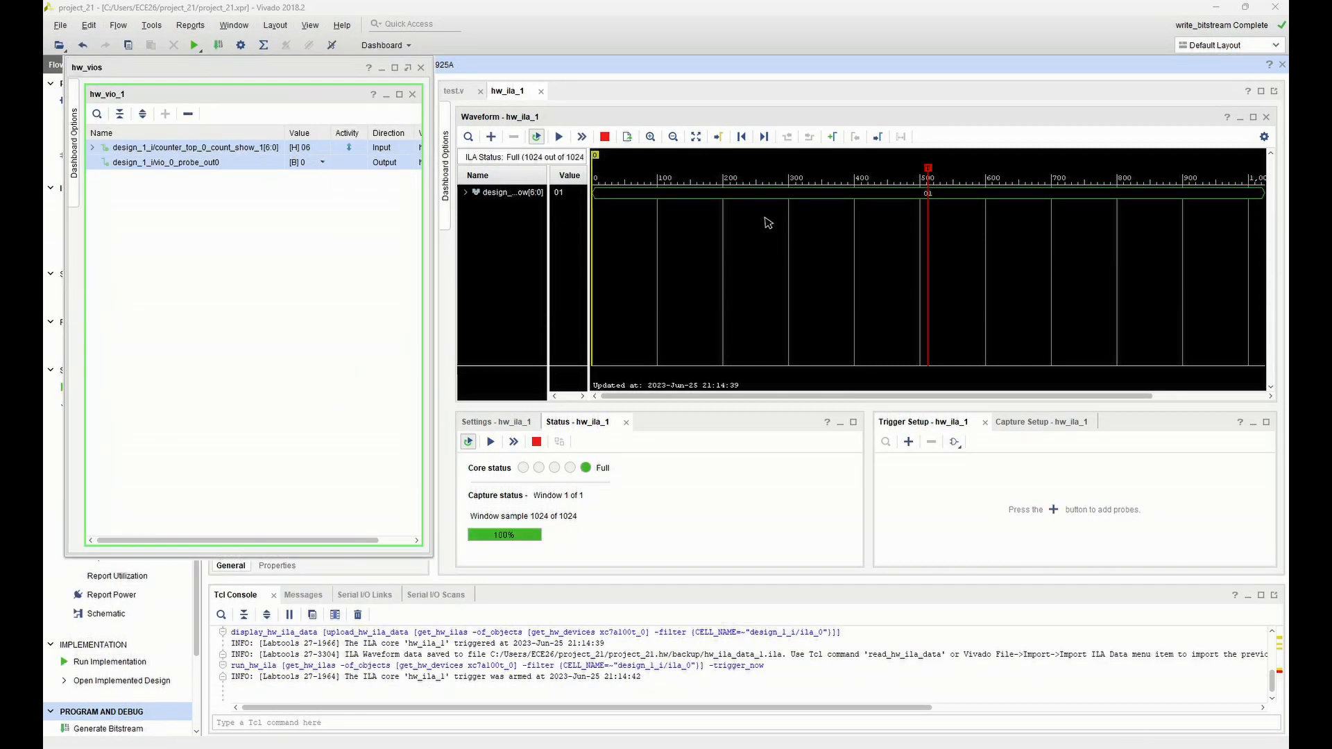
Set the VIO output probe vio_0_probe_out0 to 1 and return it to 0 to test the counter
{"action": "left_click", "coordinate": [320, 162]}
{"action": "left_click", "coordinate": [323, 162]}
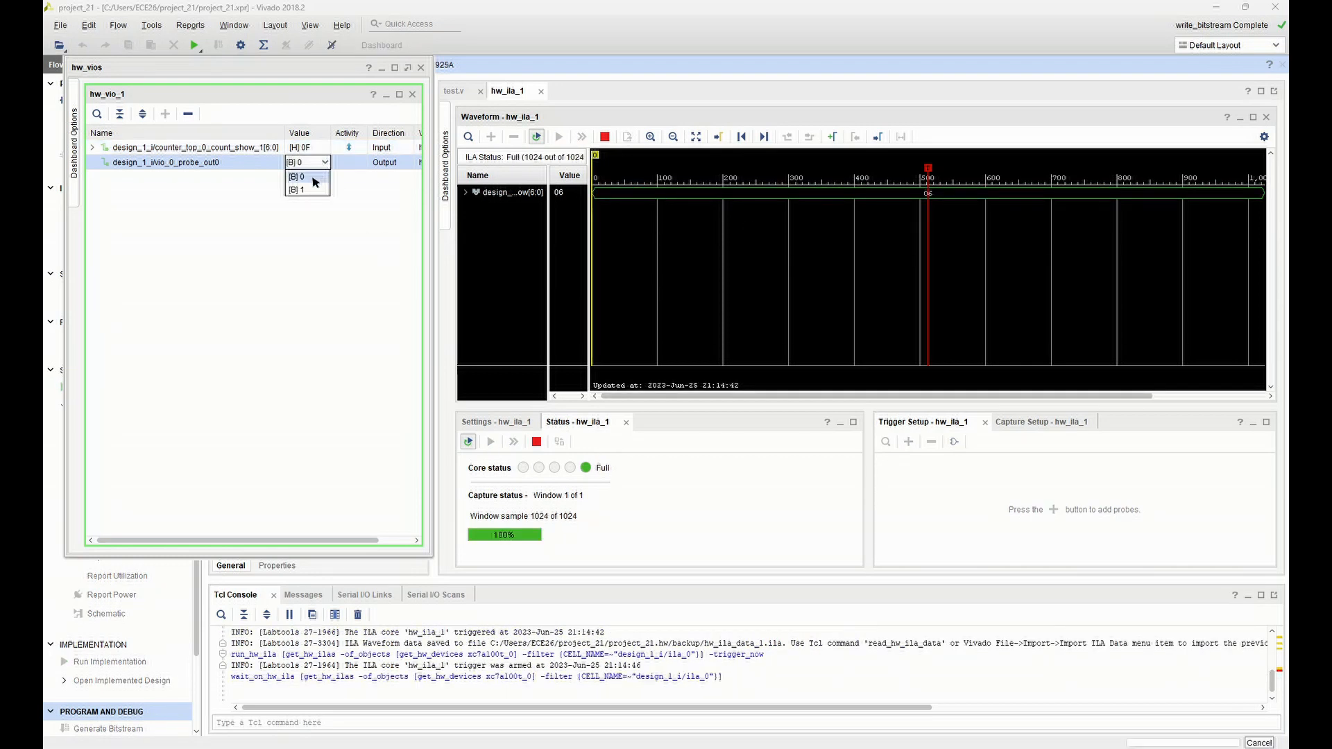
{"action": "left_click", "coordinate": [311, 190]}
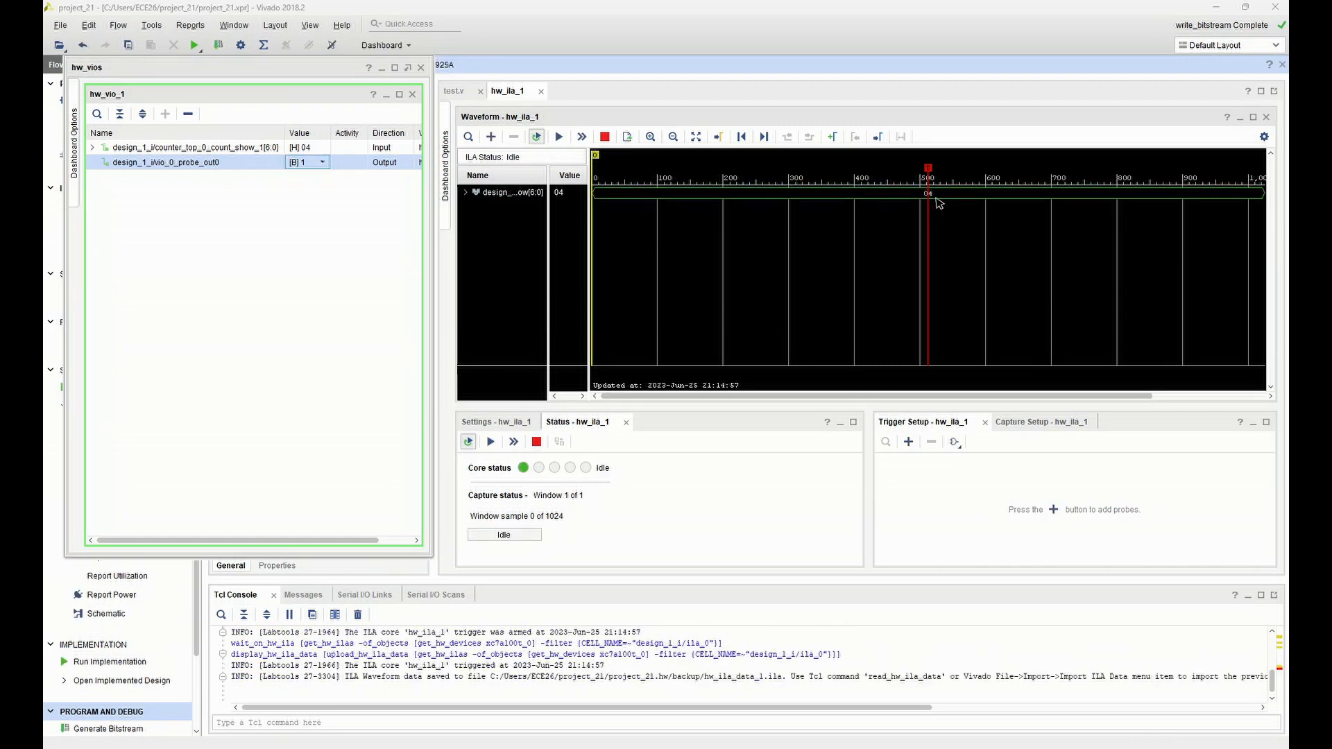
{"action": "left_click", "coordinate": [323, 164]}
{"action": "left_click", "coordinate": [322, 186]}
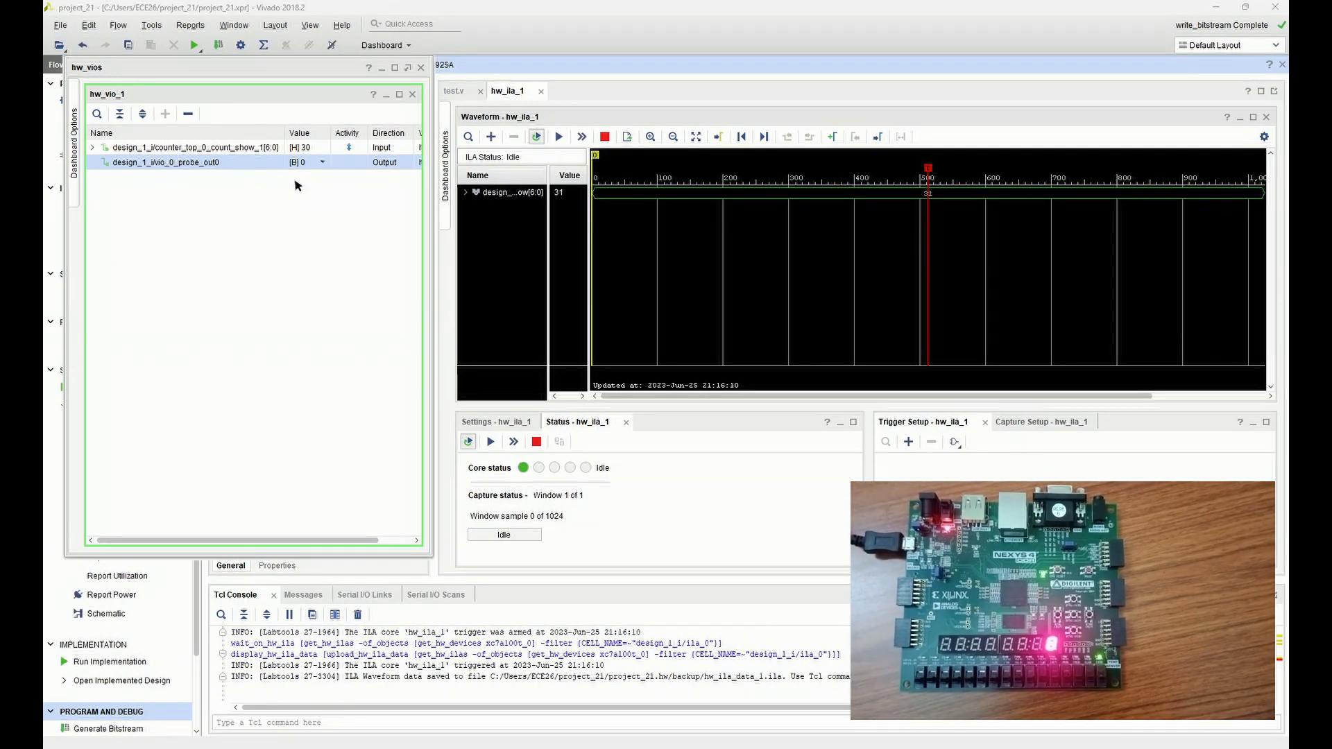
Set the VIO output vio_0_probe_out0 to 1 again while the counter runs on the board
{"action": "left_click", "coordinate": [309, 162]}
{"action": "left_click", "coordinate": [321, 164]}
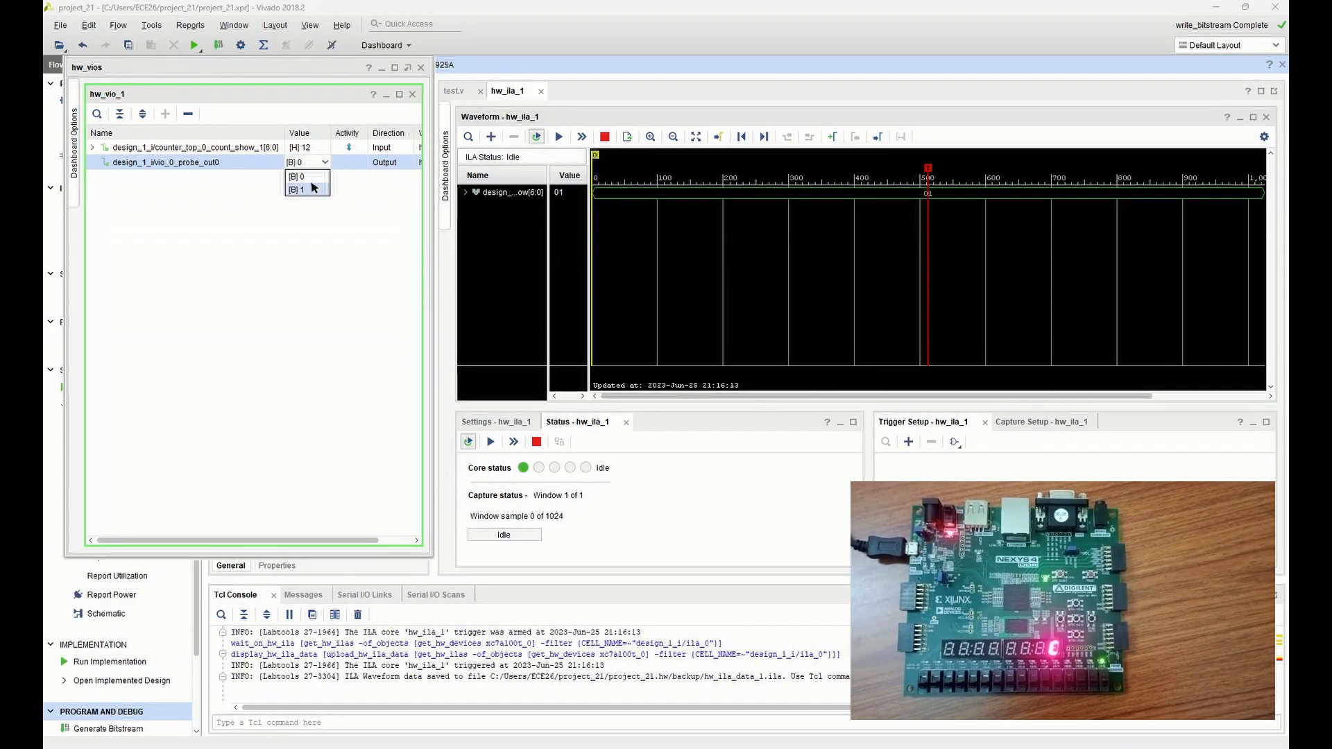
{"action": "left_click", "coordinate": [312, 189]}
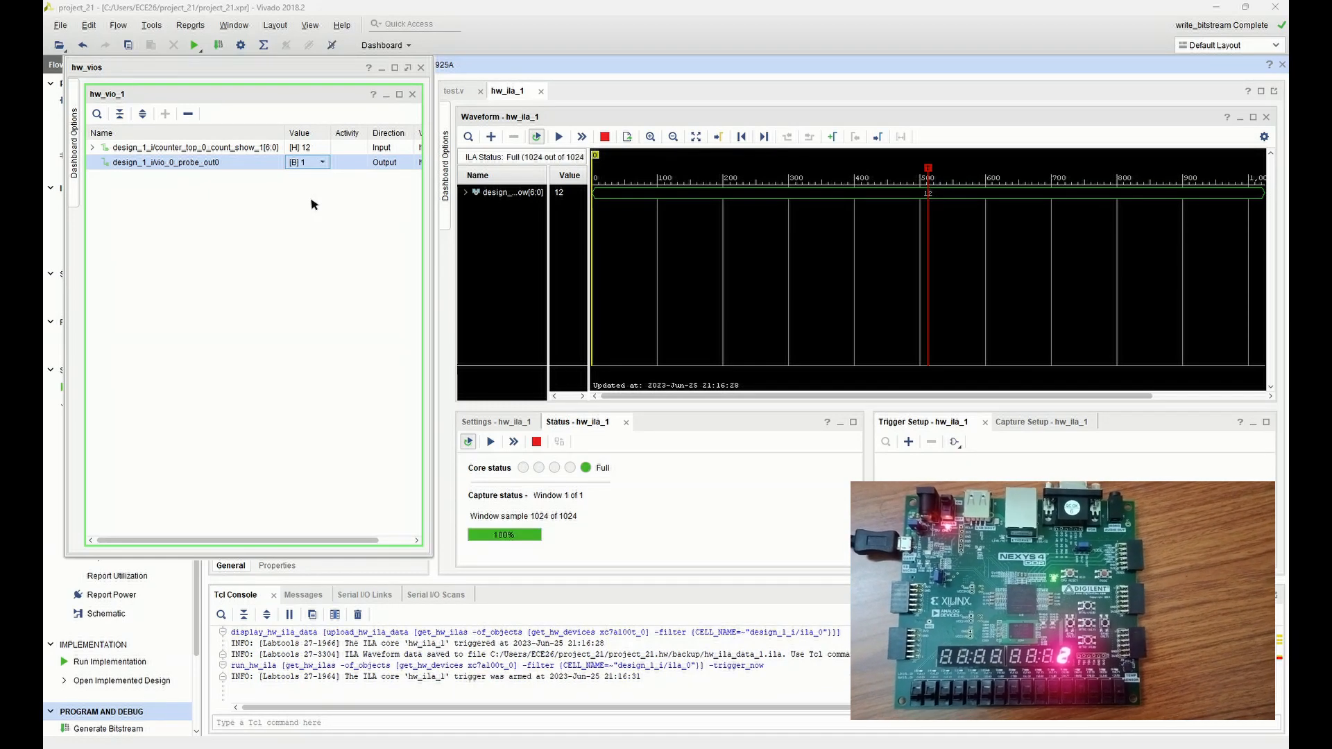
Set the VIO output vio_0_probe_out0 back to 0
{"action": "left_click", "coordinate": [322, 166]}
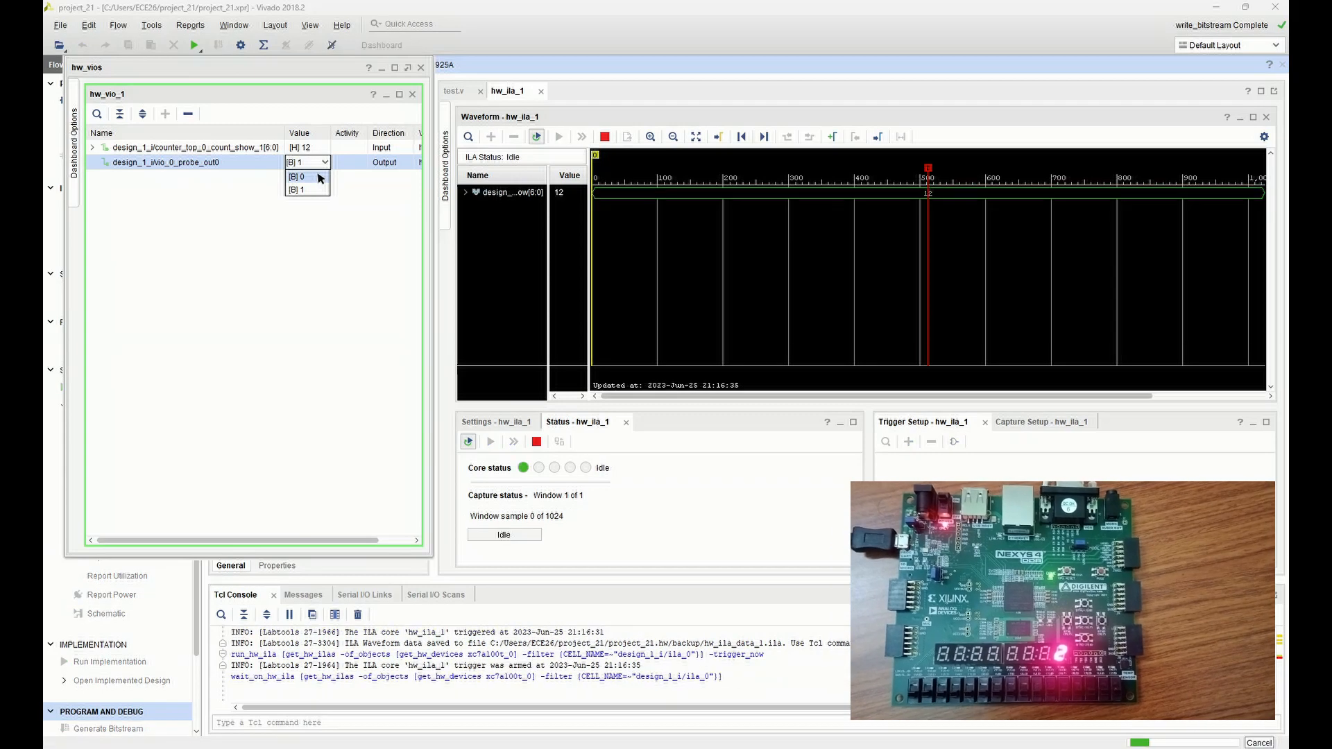
{"action": "left_click", "coordinate": [320, 177]}
{"action": "key", "text": "Return"}
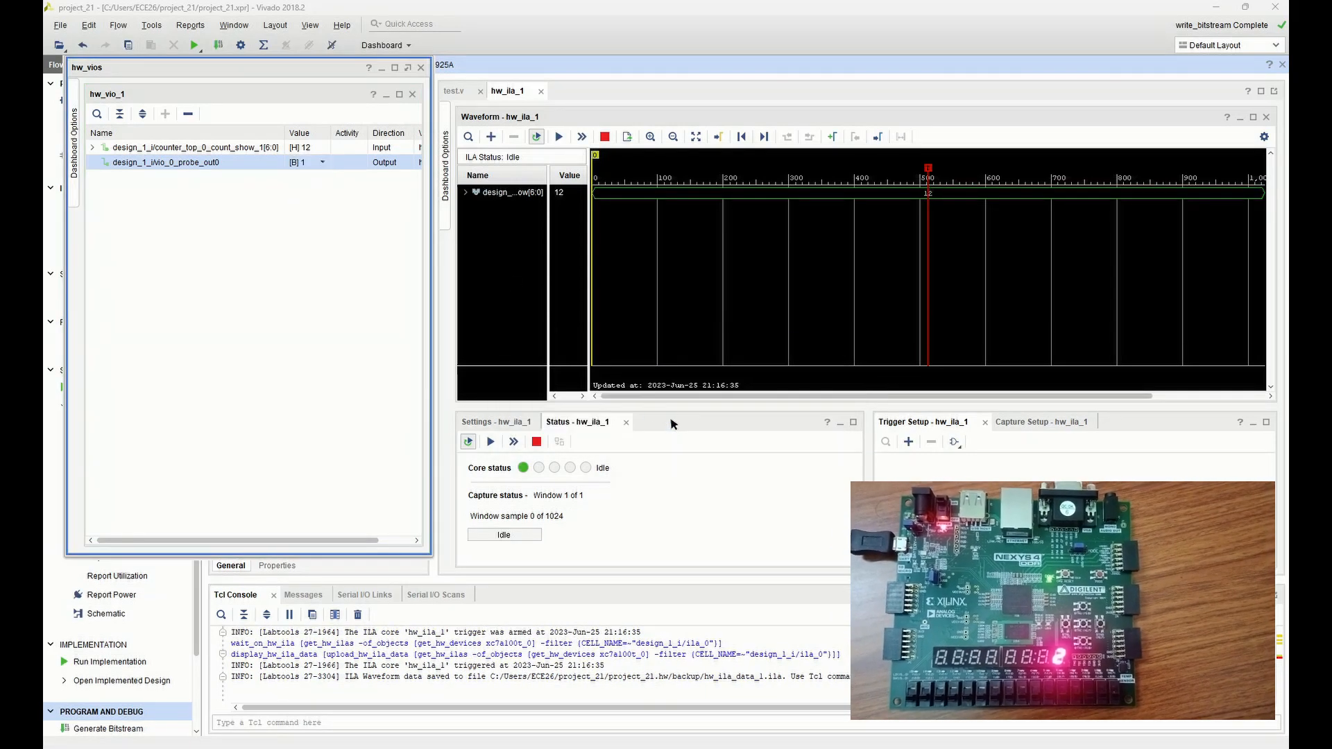
{"action": "left_click", "coordinate": [322, 163]}
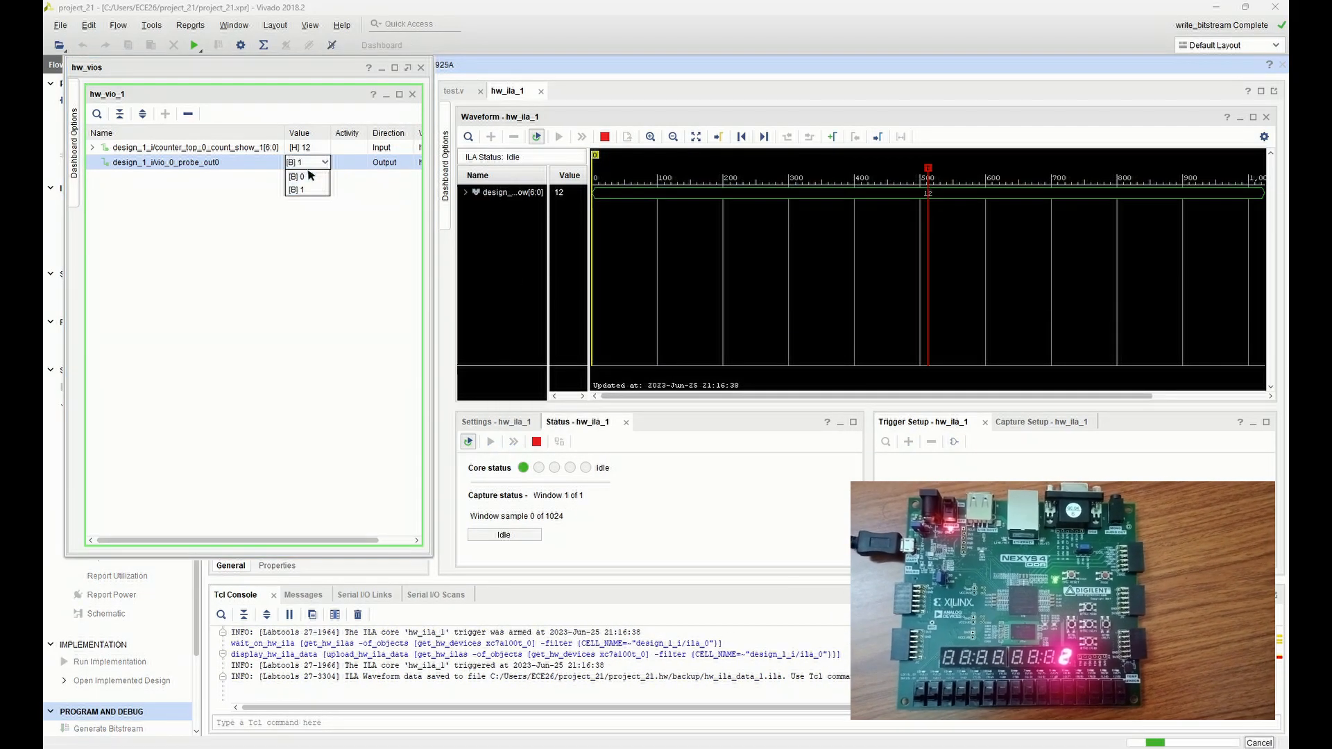
{"action": "left_click", "coordinate": [311, 175]}
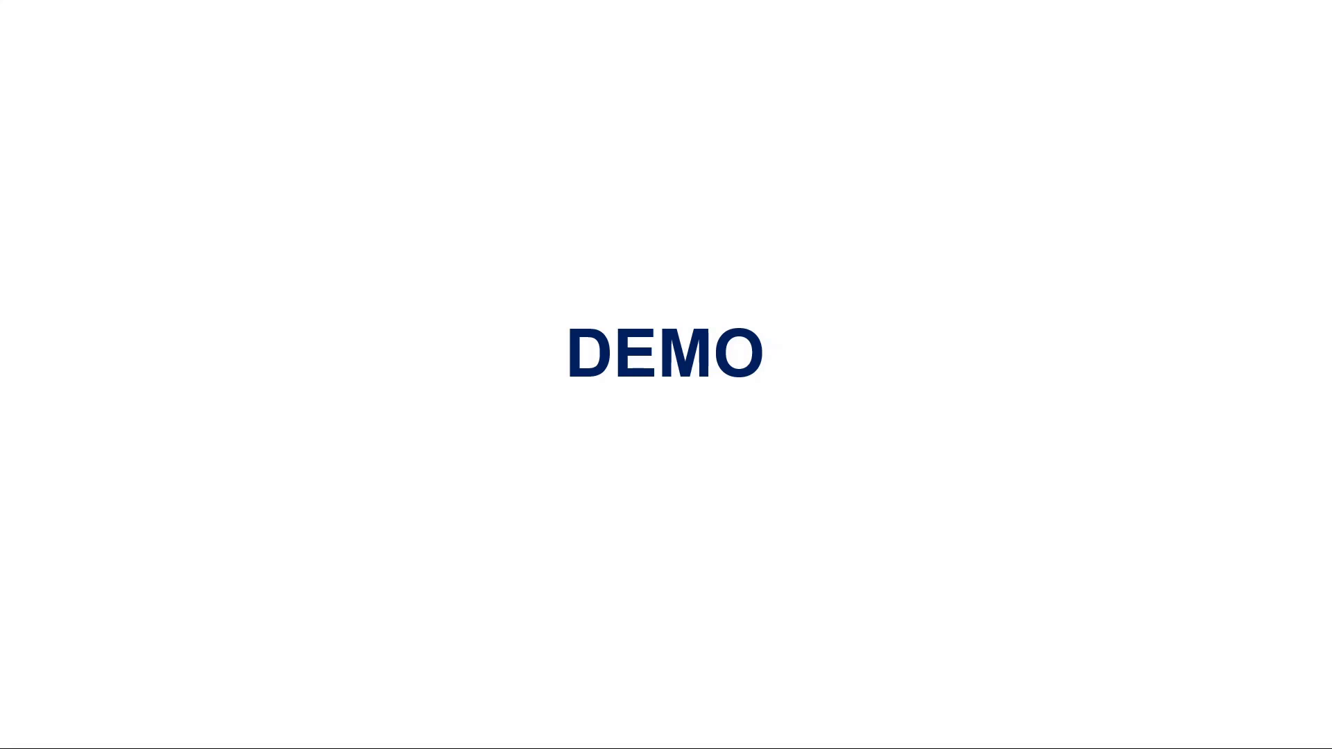
{"action": "left_click", "coordinate": [1009, 378]}
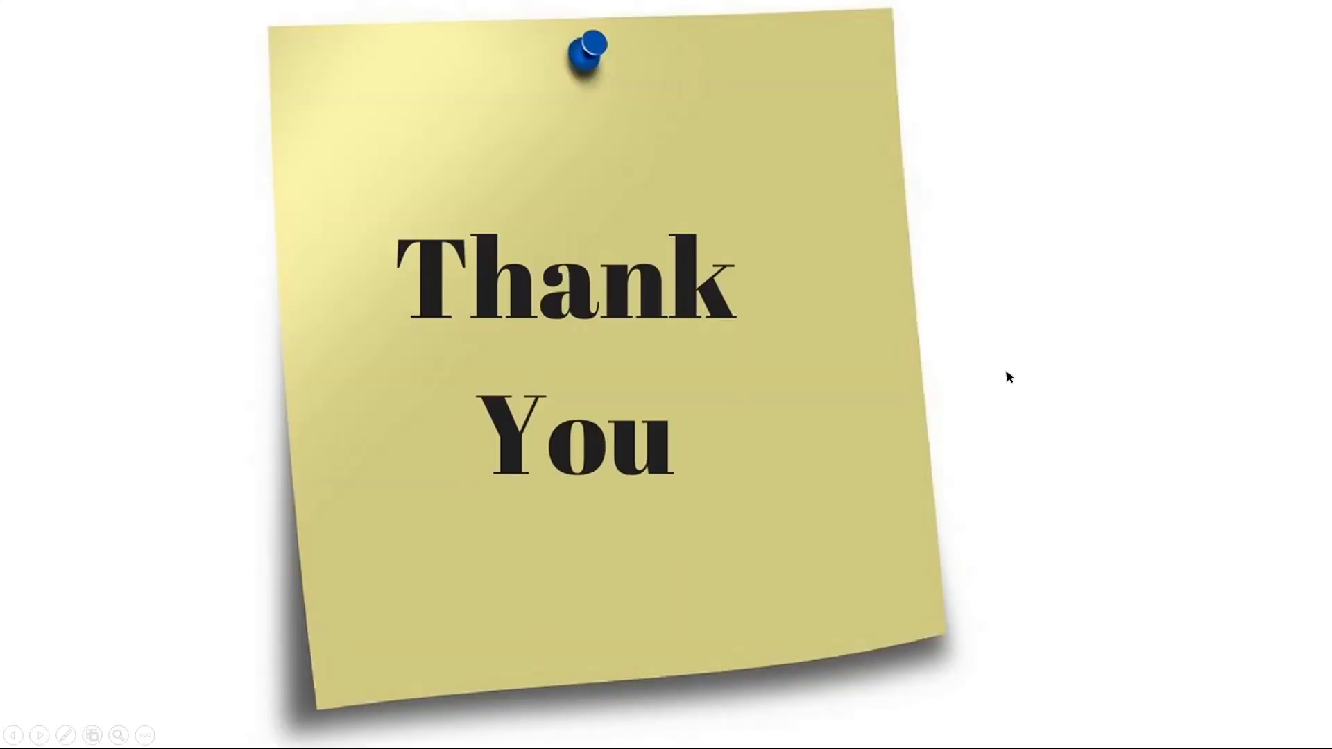